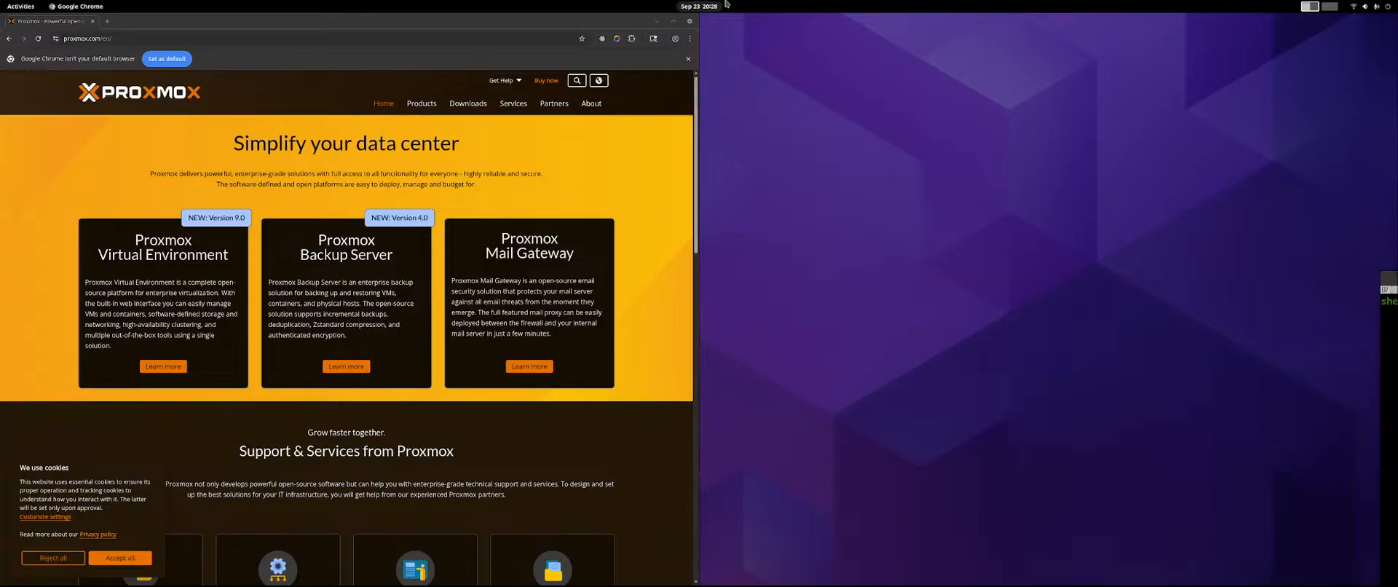
Maximize the browser window and download the Proxmox VE 9.0 ISO Installer from the Proxmox downloads page.
click(259, 18)
drag(259, 19, 619, 4)
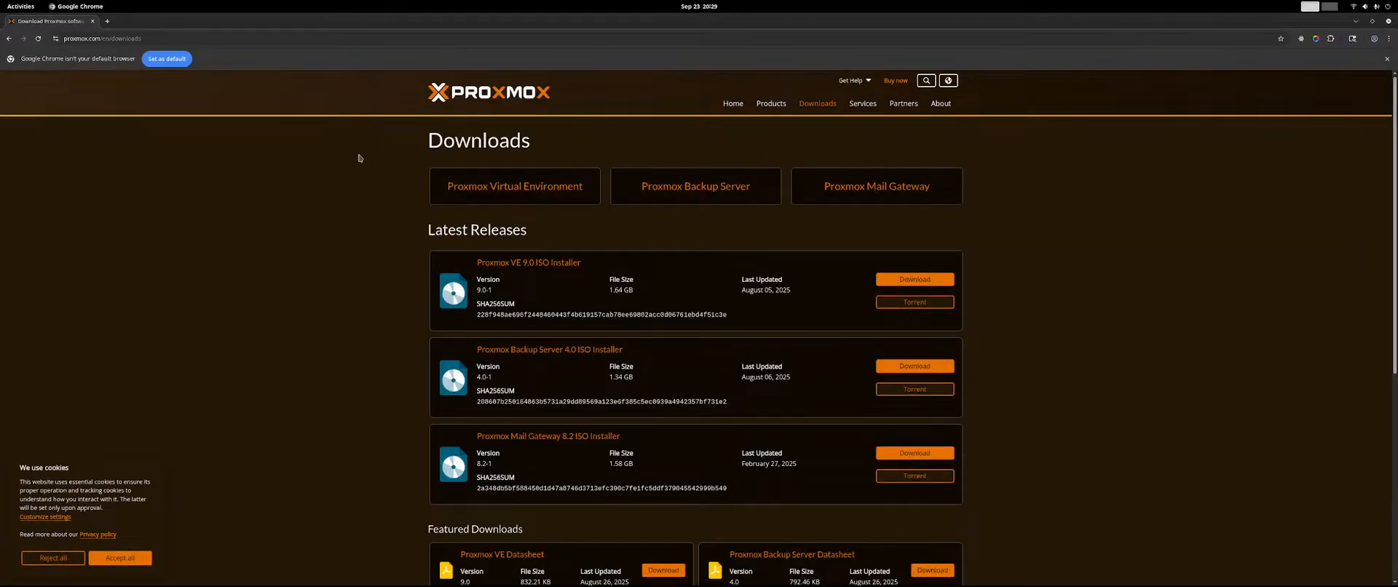
scroll(357, 155, down, 2)
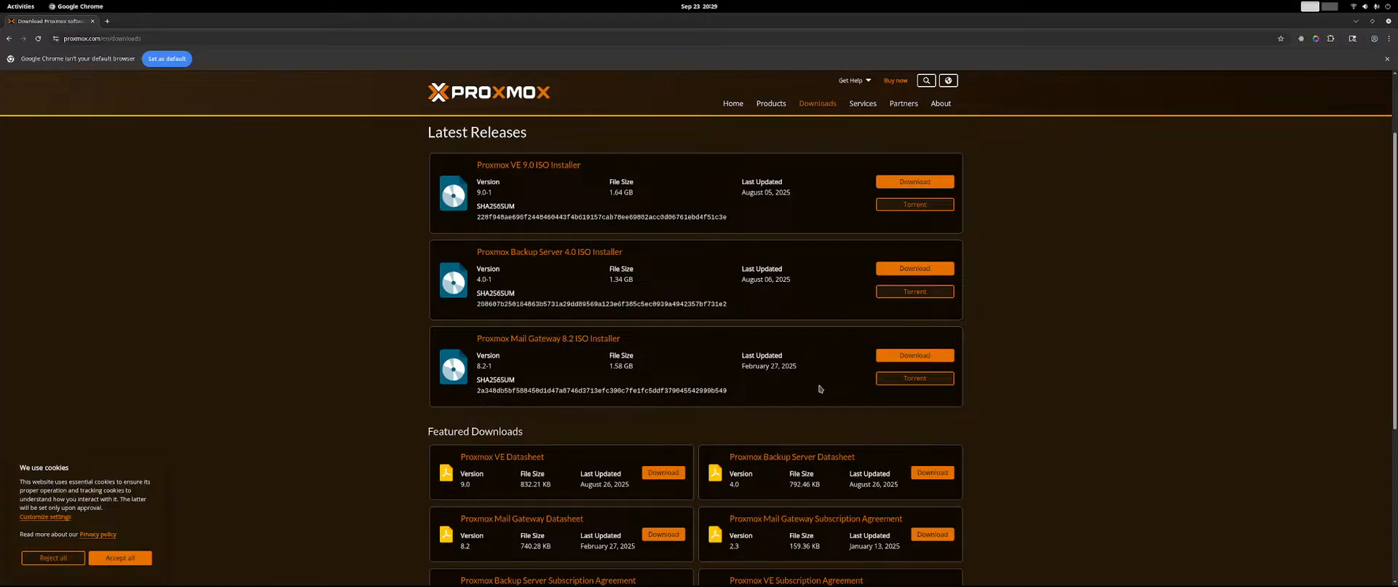
scroll(820, 390, down, 3)
scroll(820, 389, down, 2)
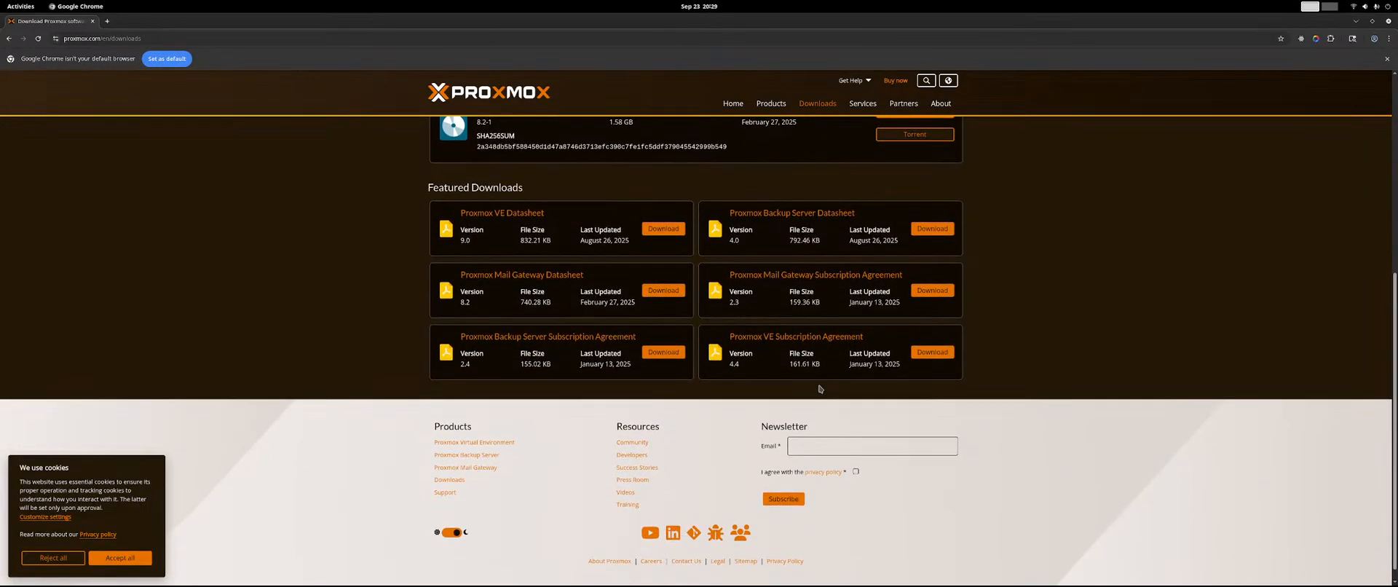
scroll(820, 378, up, 5)
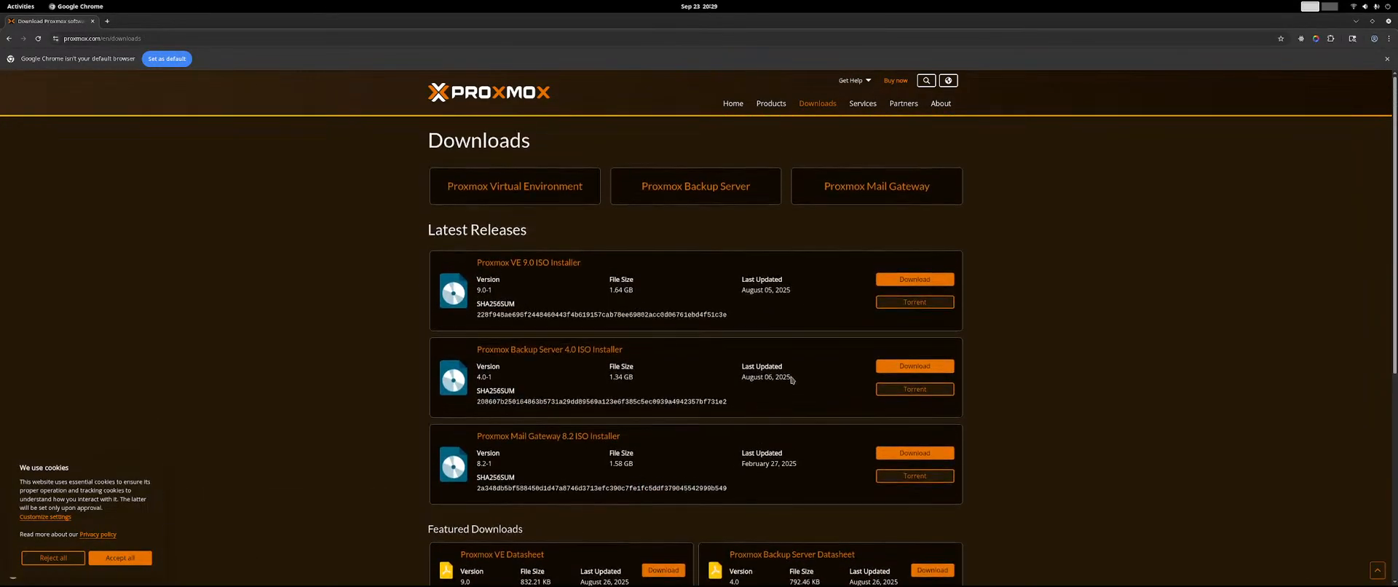
click(517, 263)
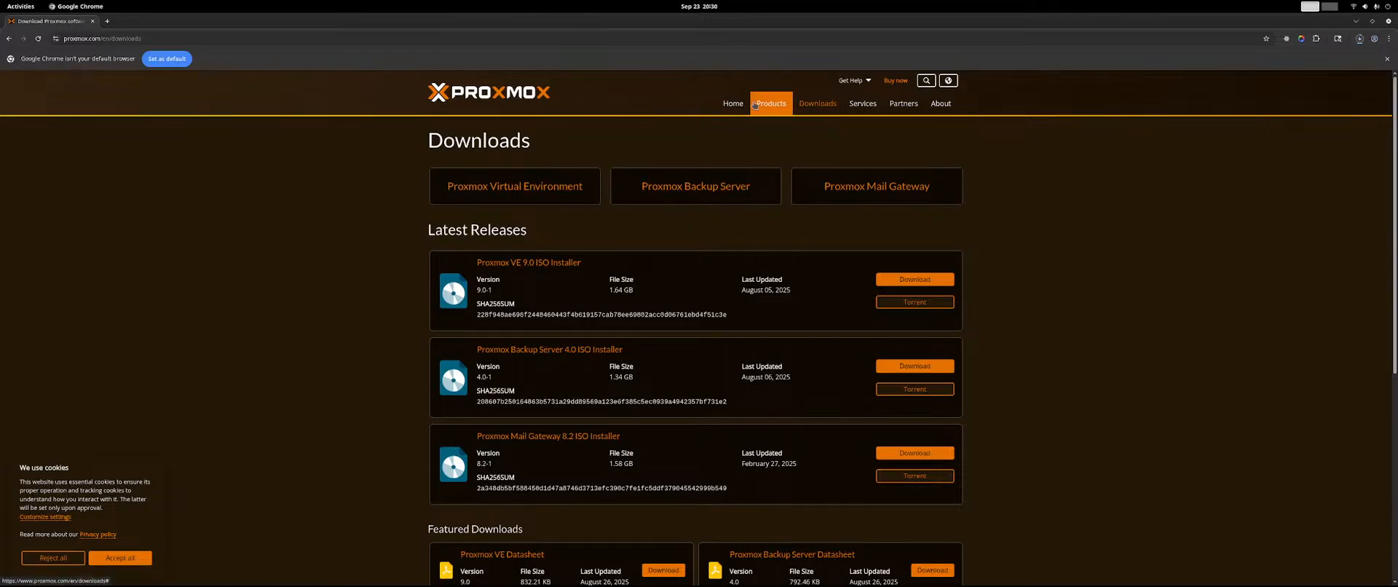
Return to the Proxmox home page and look through its products, support and services, community and customer sections.
mouse_move(754, 106)
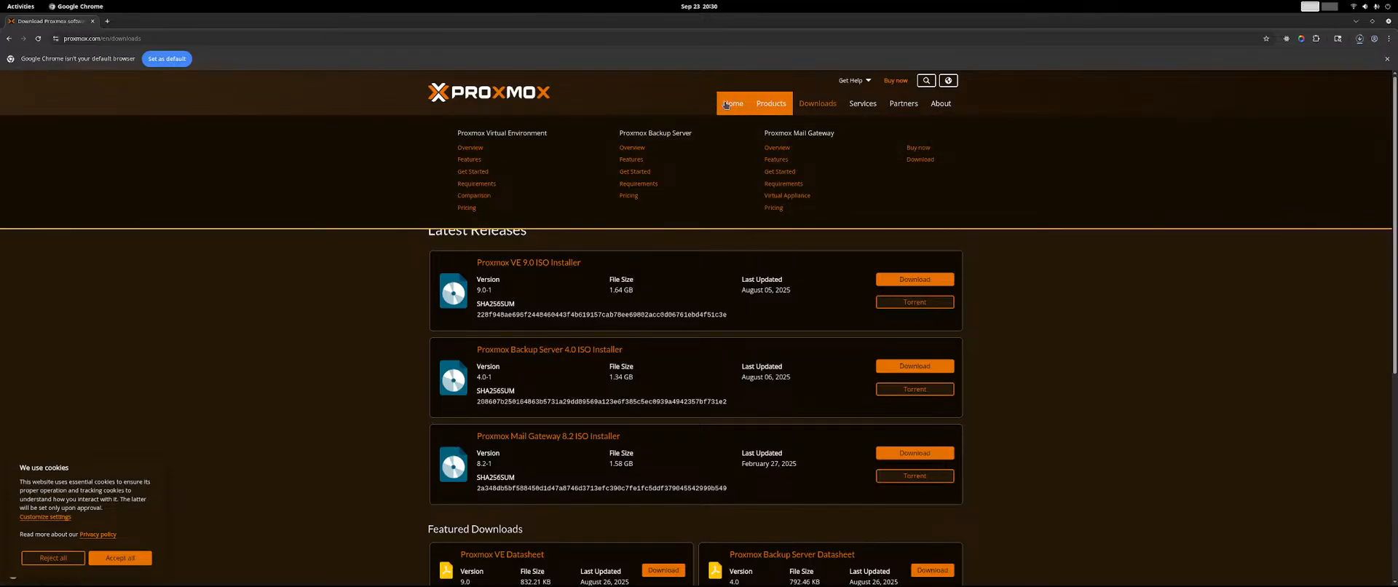
click(726, 104)
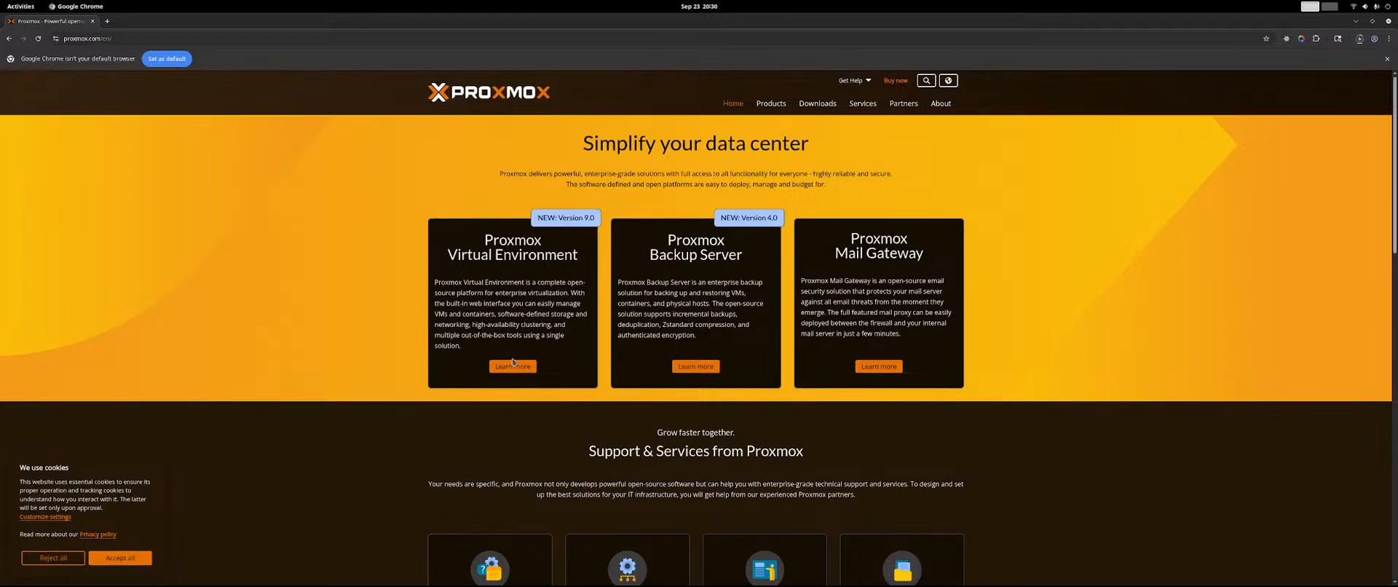
scroll(514, 362, down, 3)
scroll(513, 362, down, 3)
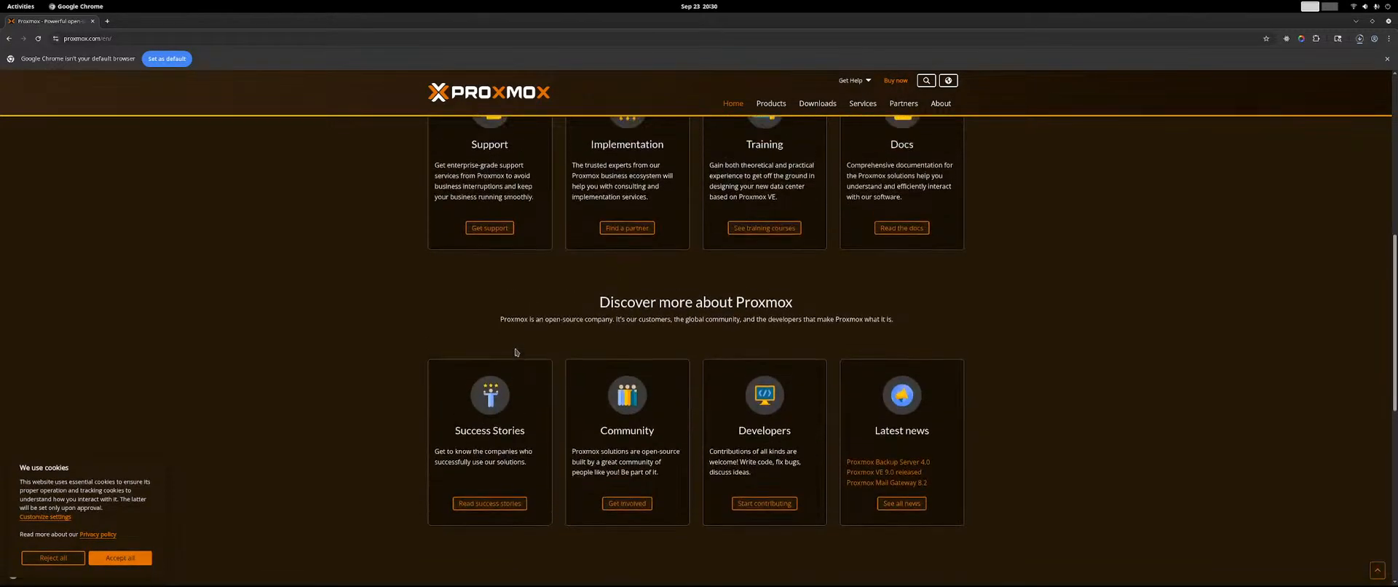
scroll(516, 353, up, 3)
scroll(515, 352, up, 1)
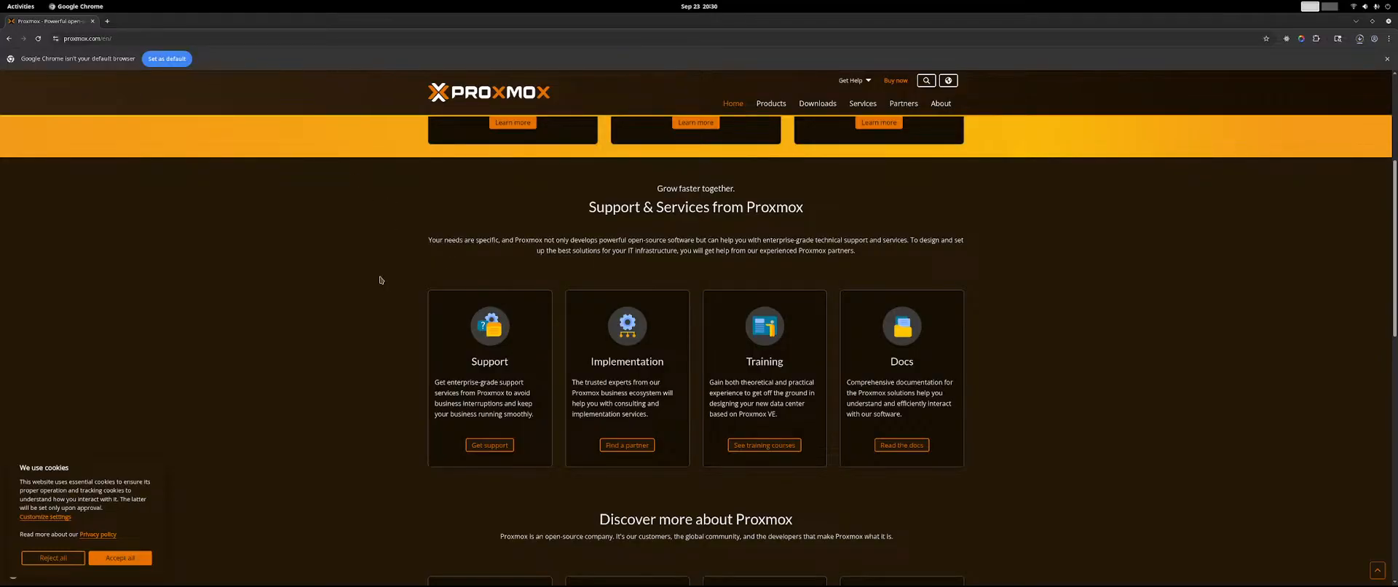
scroll(379, 277, up, 1)
scroll(380, 276, down, 4)
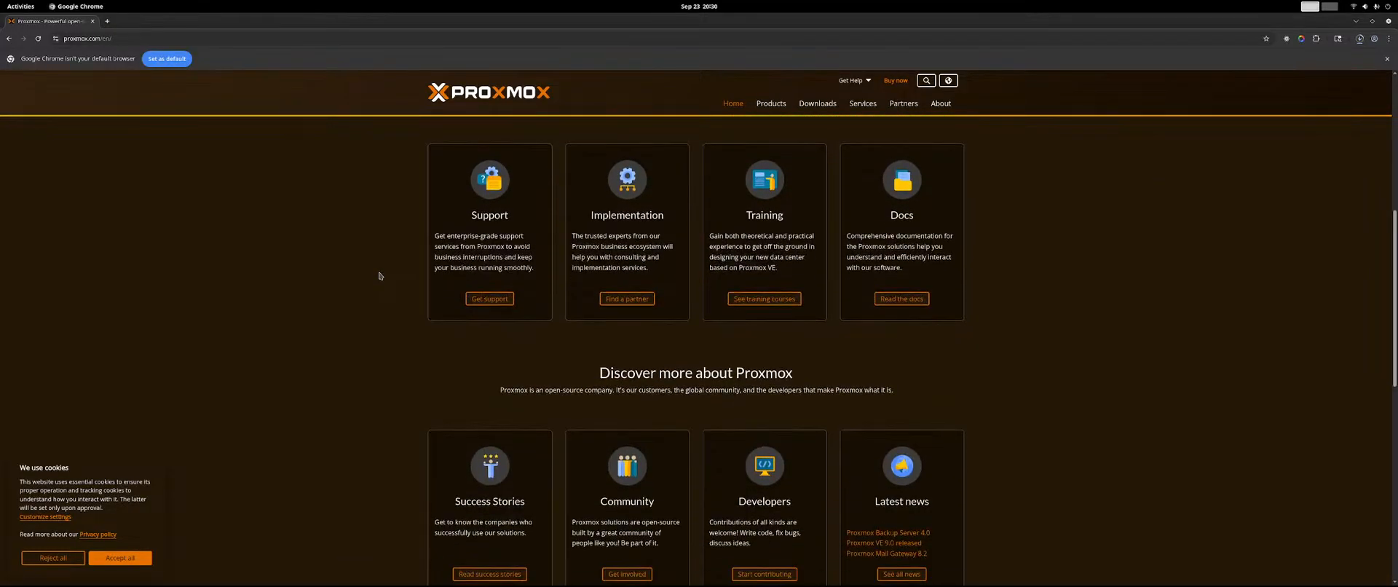
scroll(379, 276, down, 2)
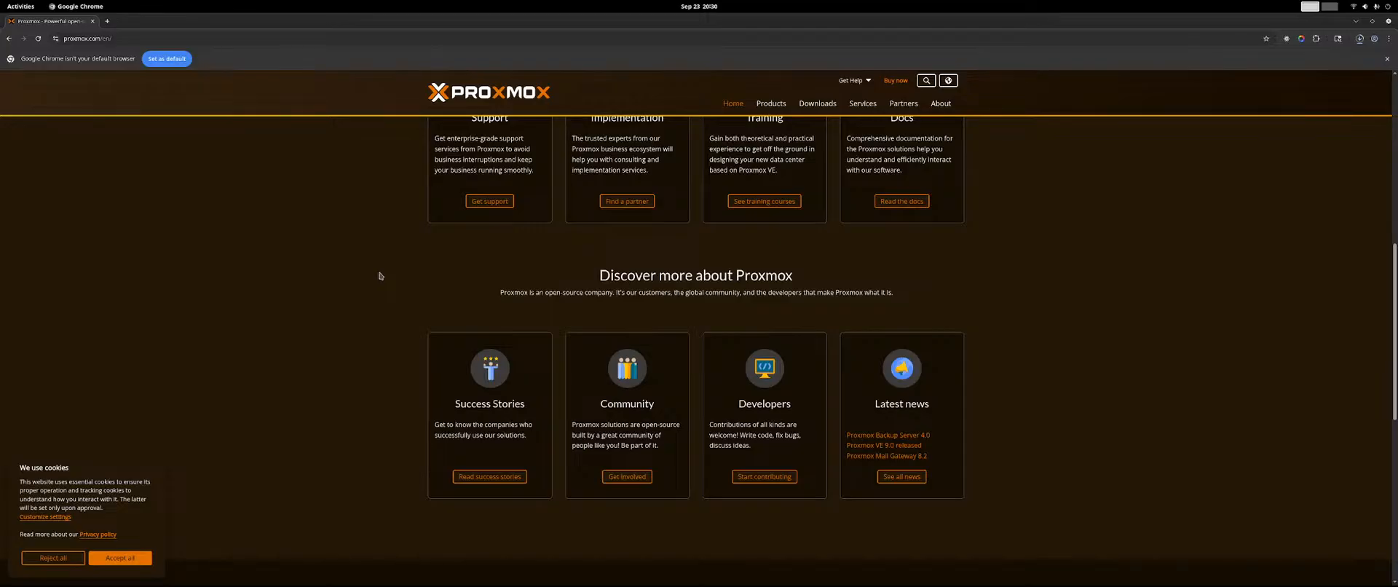
scroll(382, 276, down, 1)
scroll(382, 276, down, 7)
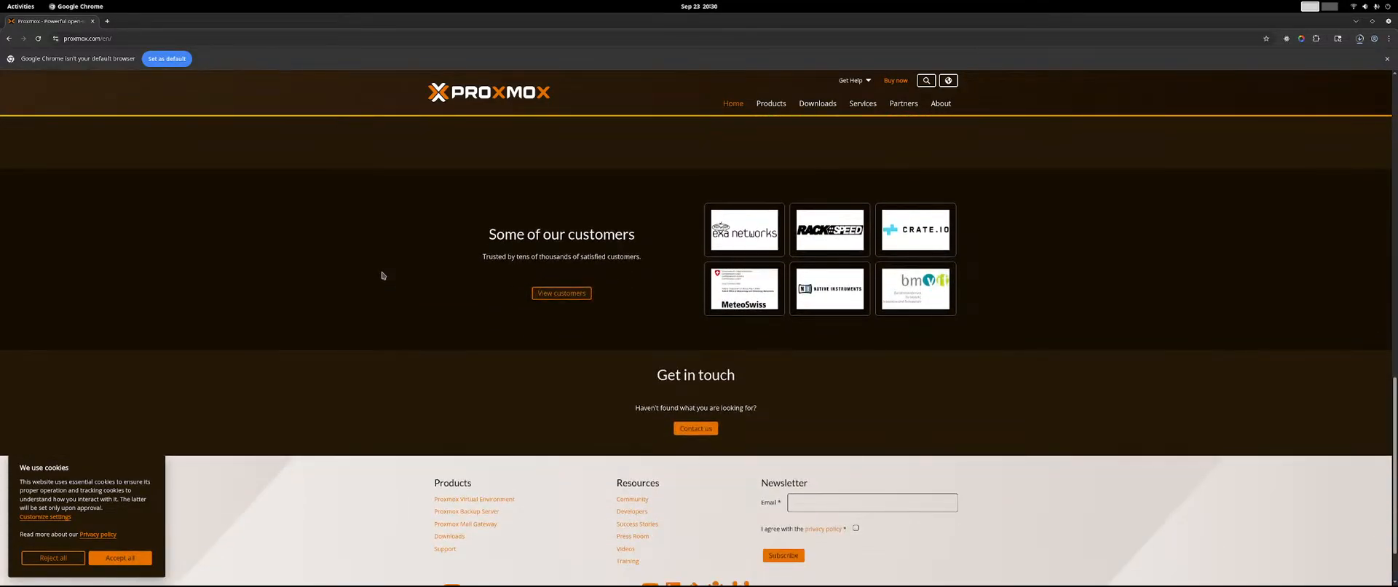
scroll(382, 275, down, 1)
scroll(382, 275, up, 4)
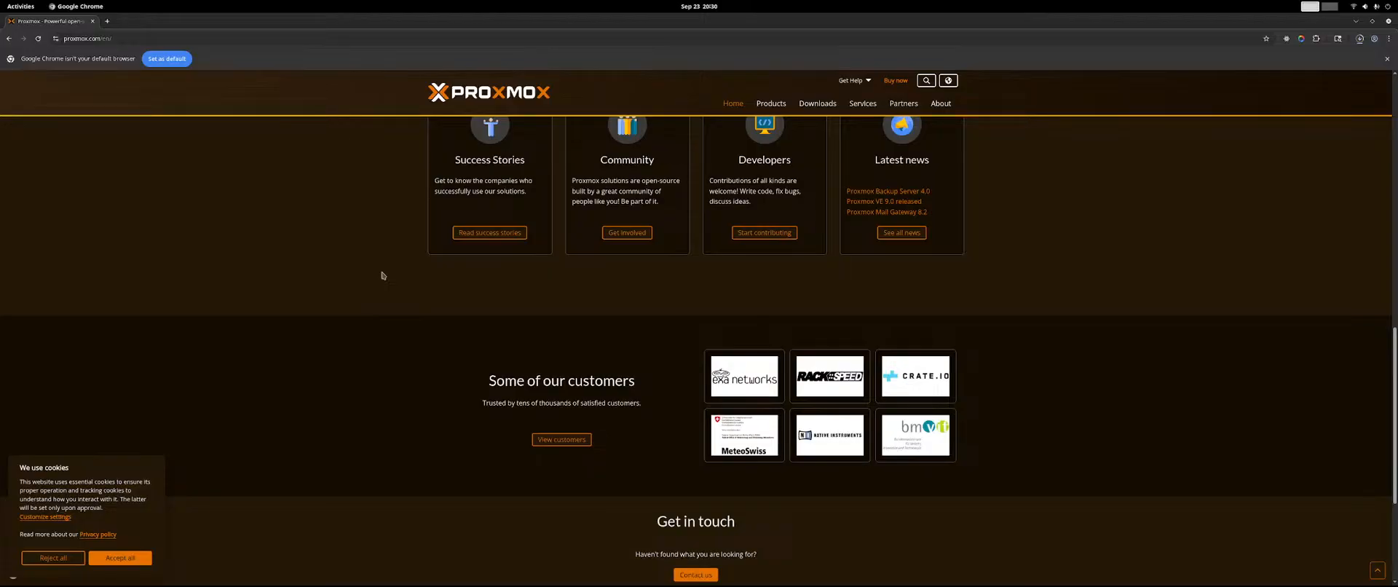
scroll(382, 276, up, 4)
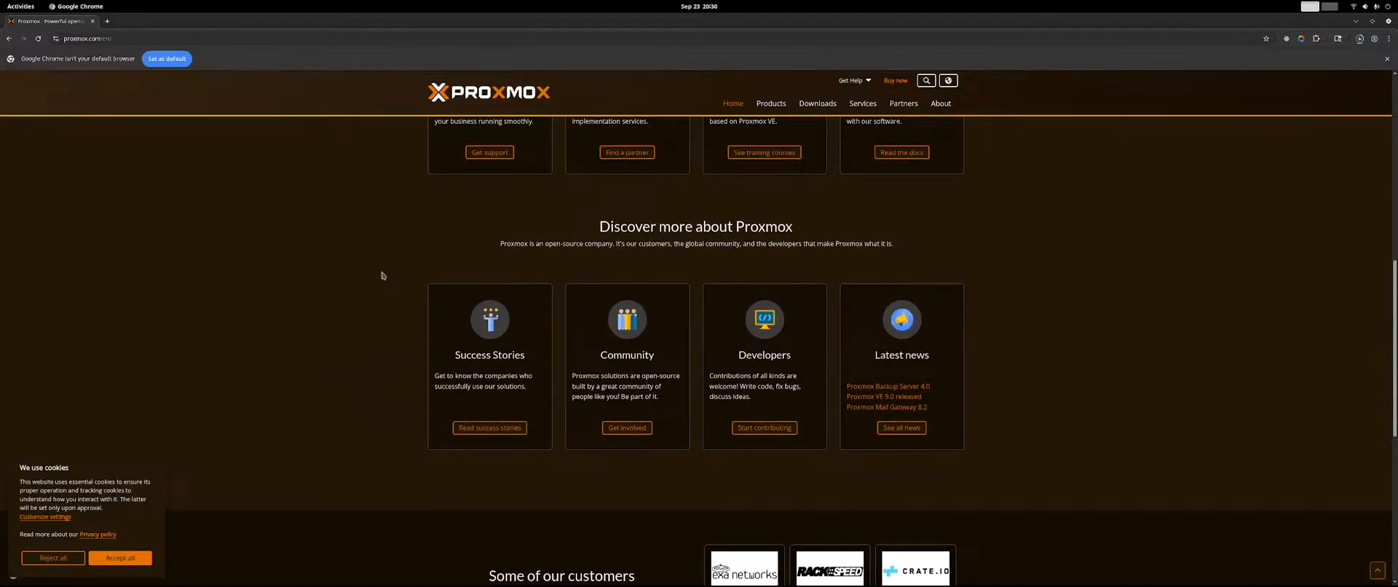
scroll(632, 281, up, 3)
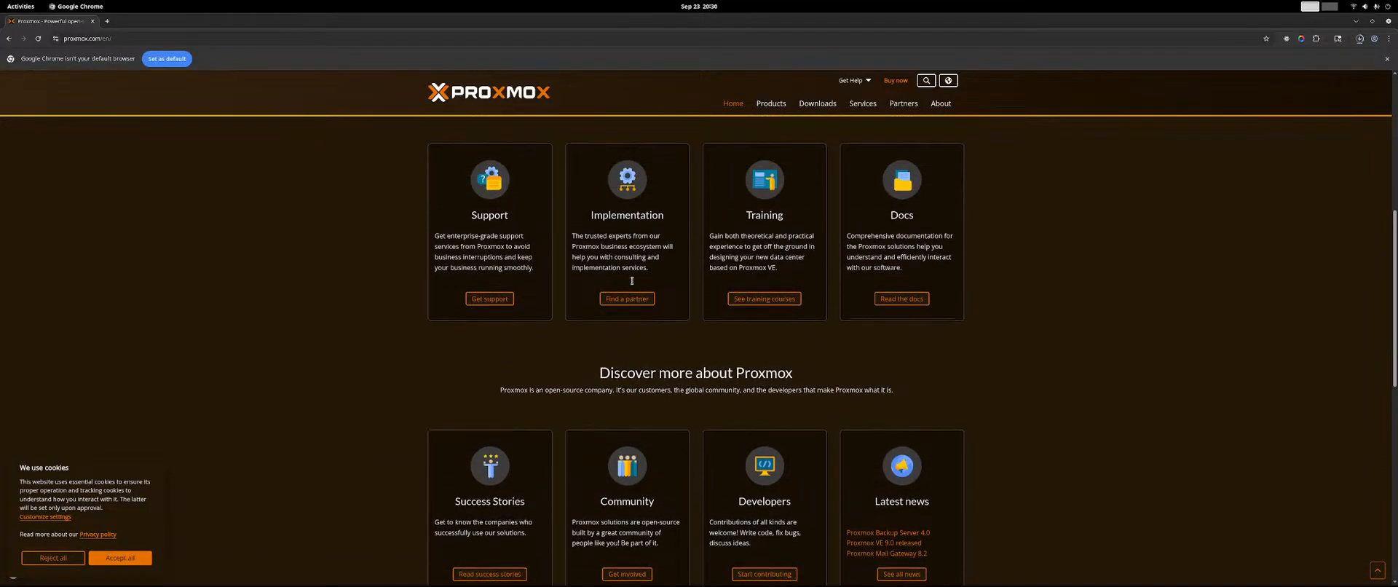
scroll(640, 296, up, 3)
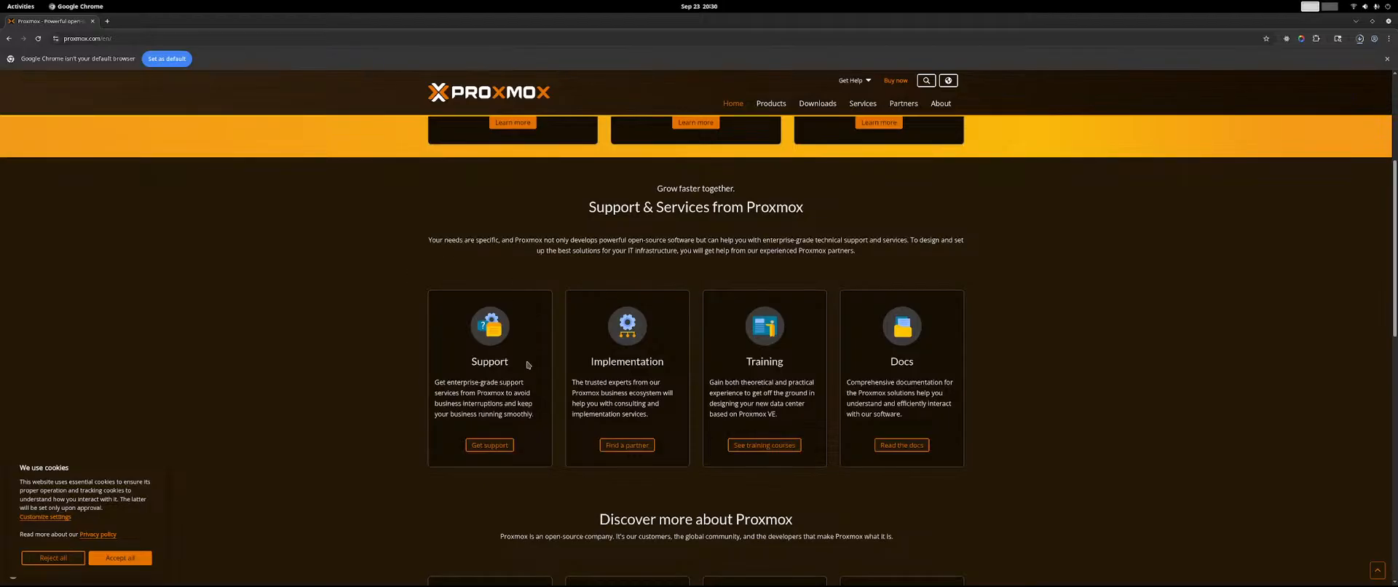
scroll(1049, 367, up, 5)
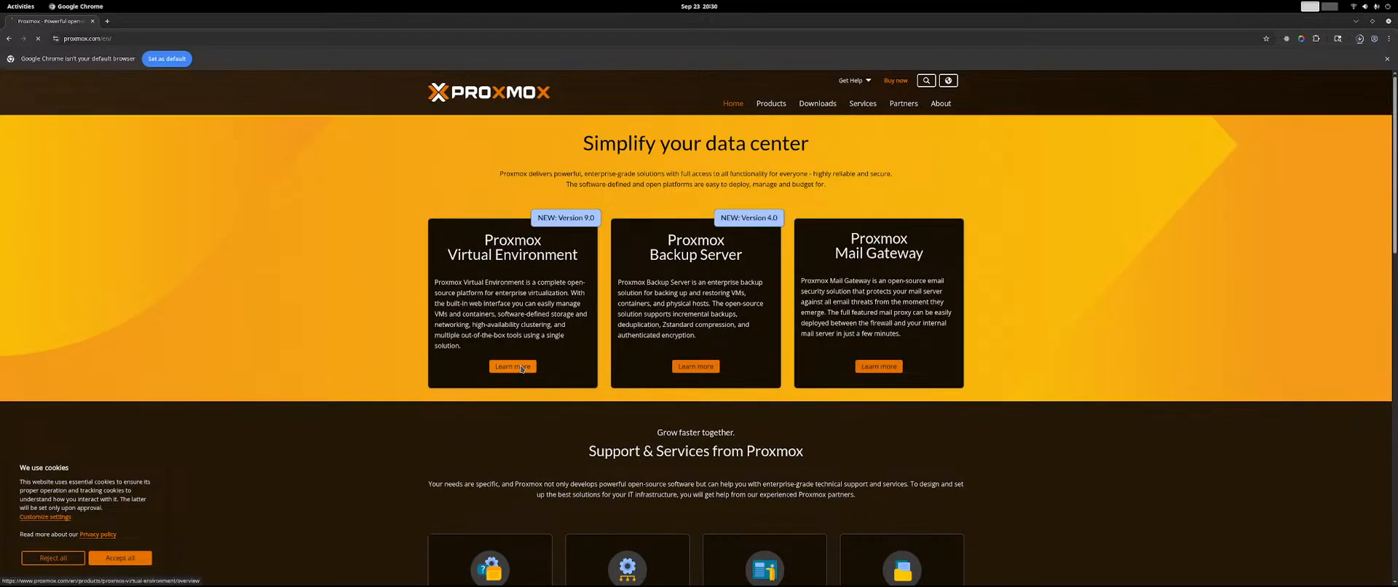
Open the Proxmox Virtual Environment overview page, view its enlarged interface screenshot and close the gallery.
click(512, 366)
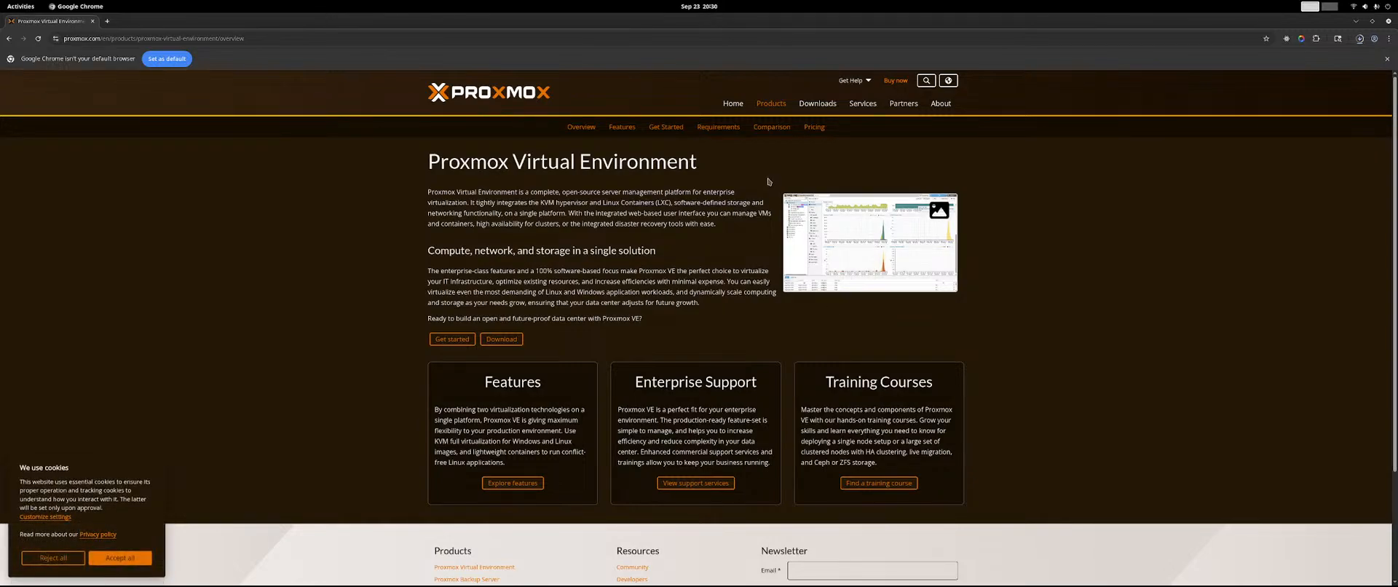
click(870, 233)
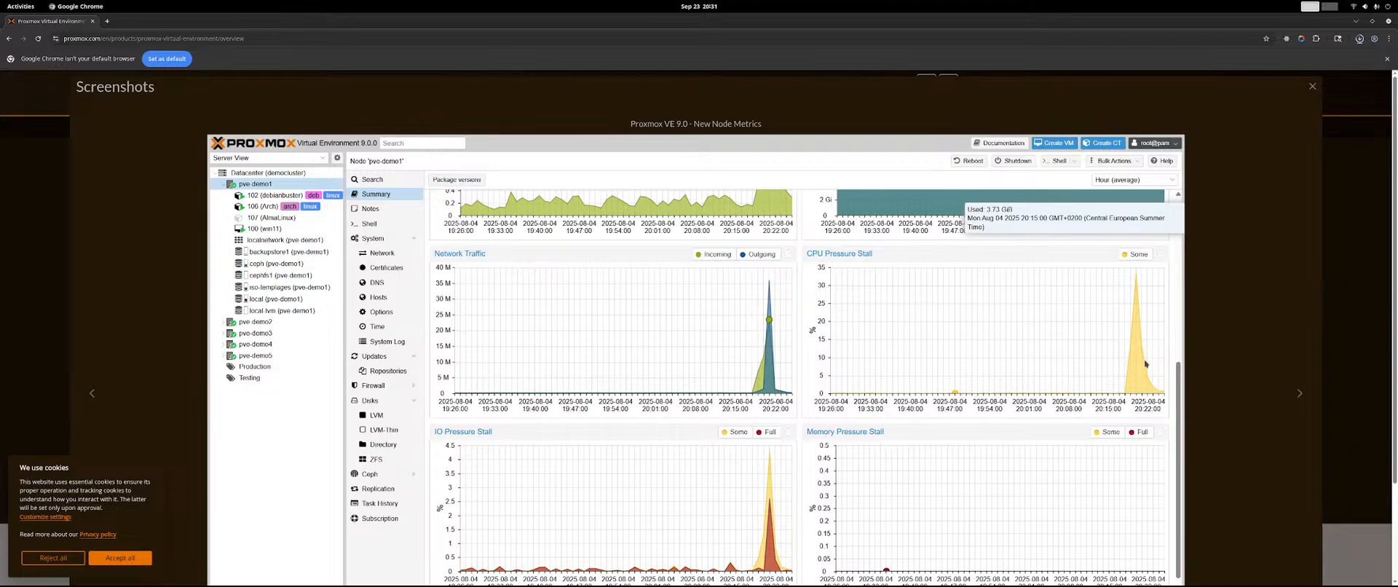
click(1313, 86)
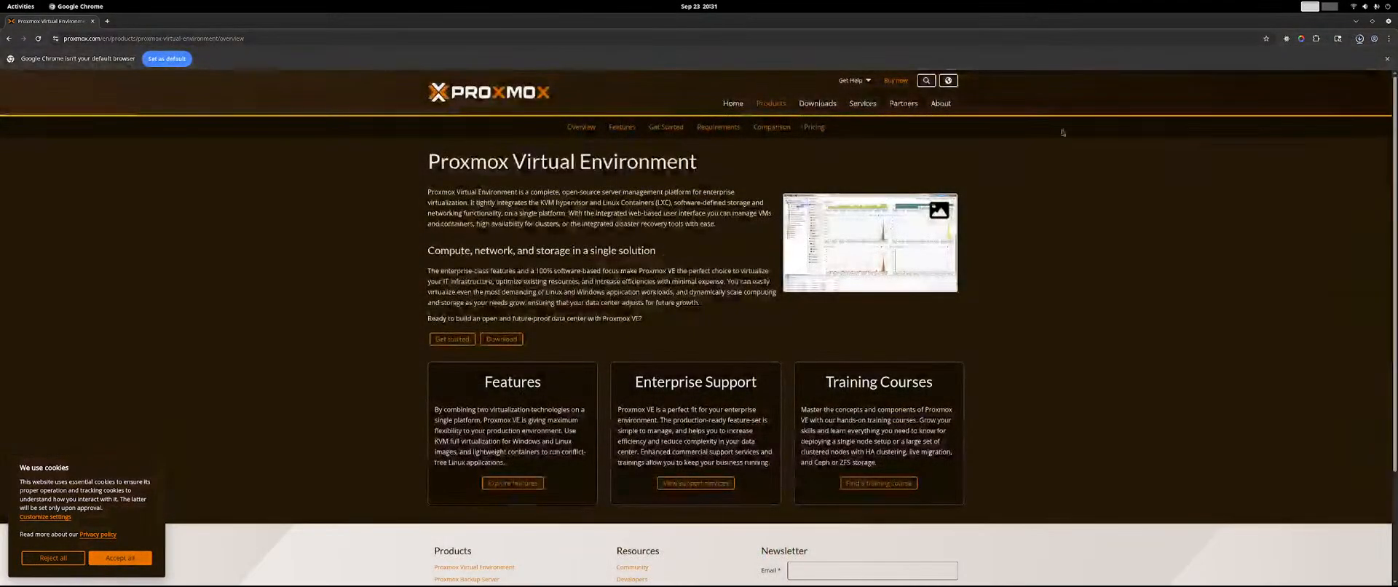
Open the Proxmox VE Get Started page and read the three installation steps.
scroll(588, 289, down, 3)
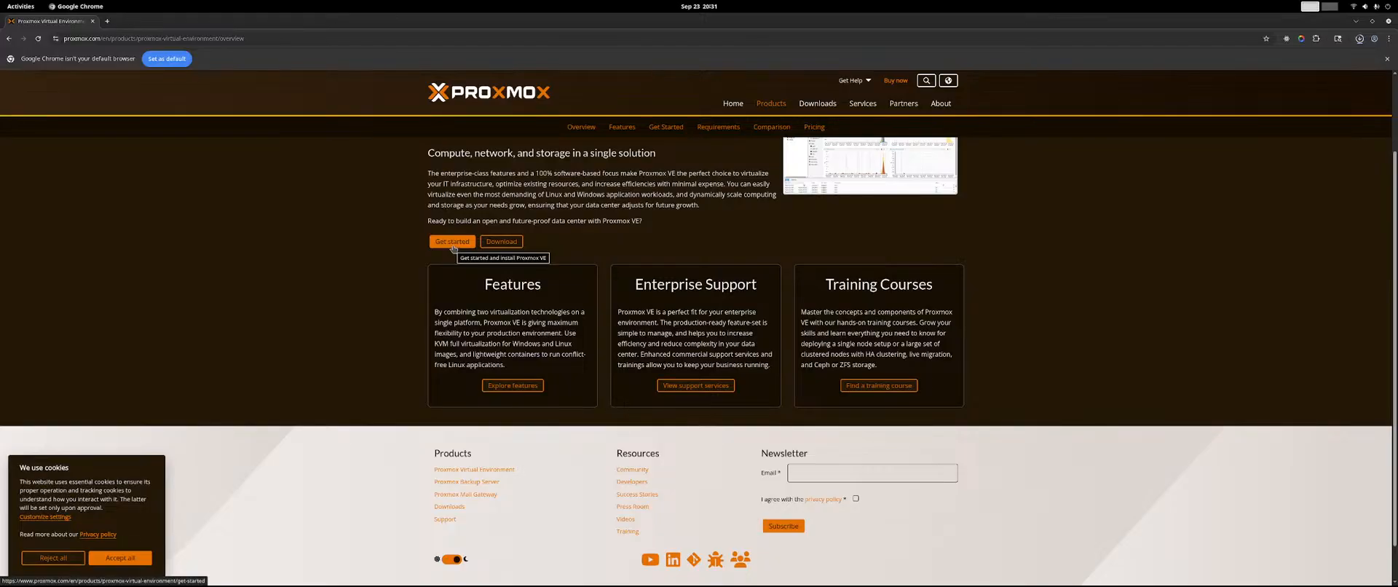
click(452, 243)
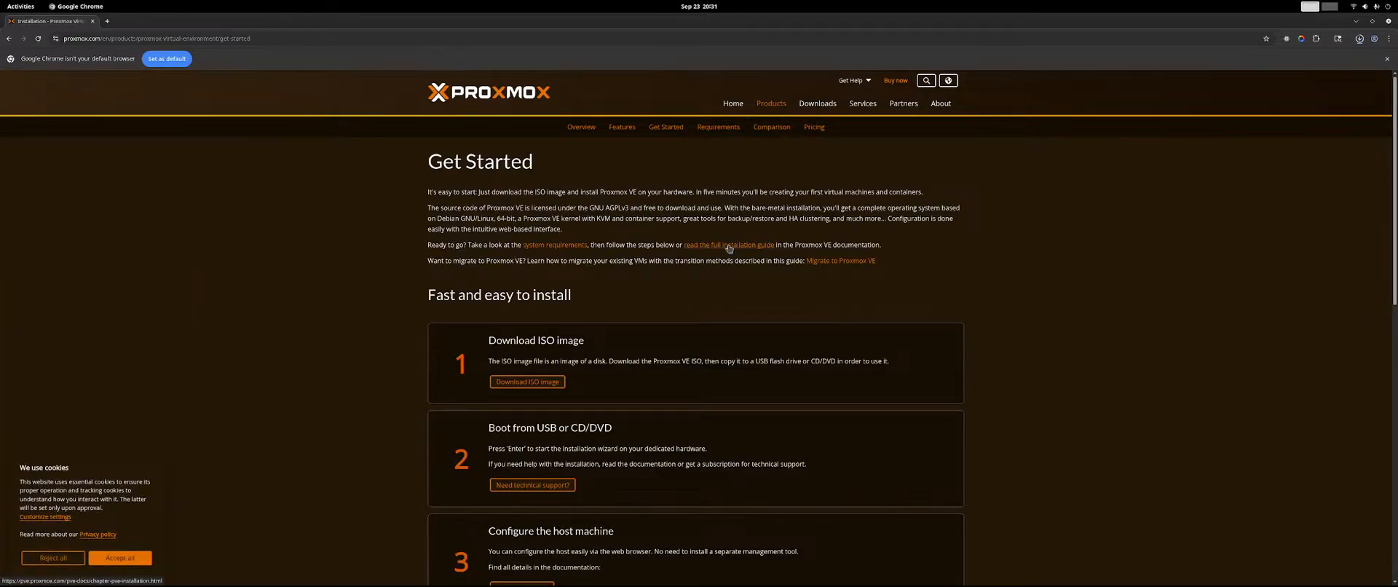
scroll(729, 248, down, 3)
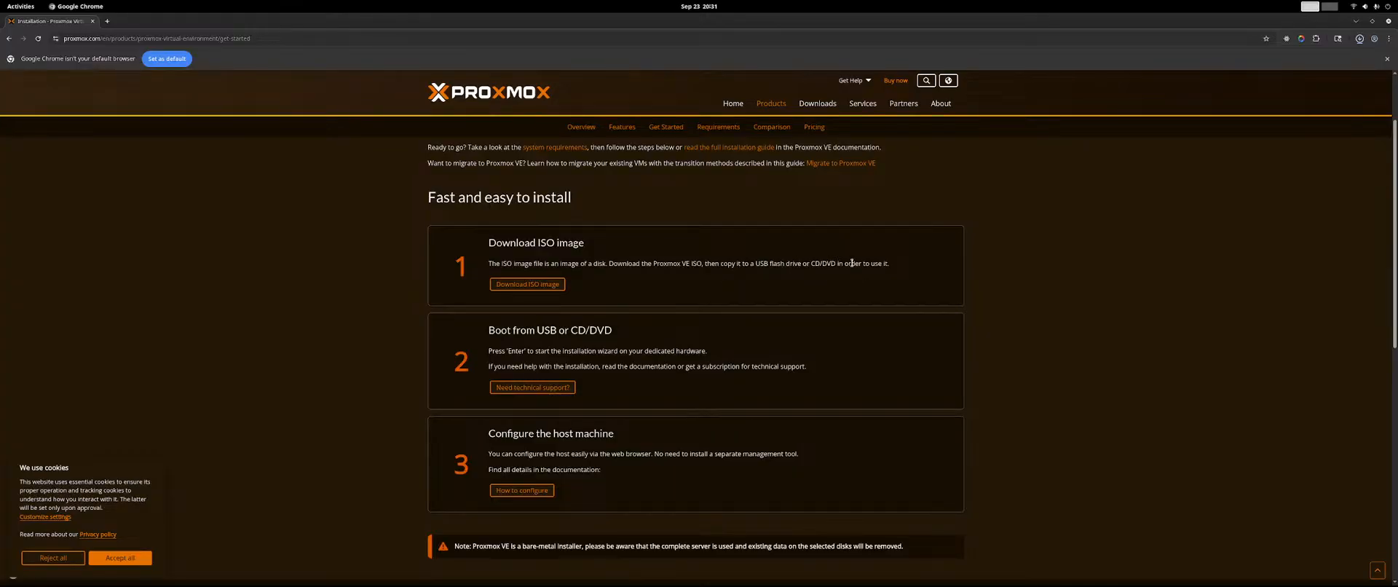
Launch Oracle VM VirtualBox and choose to wait for it rather than force it to quit.
mouse_move(823, 584)
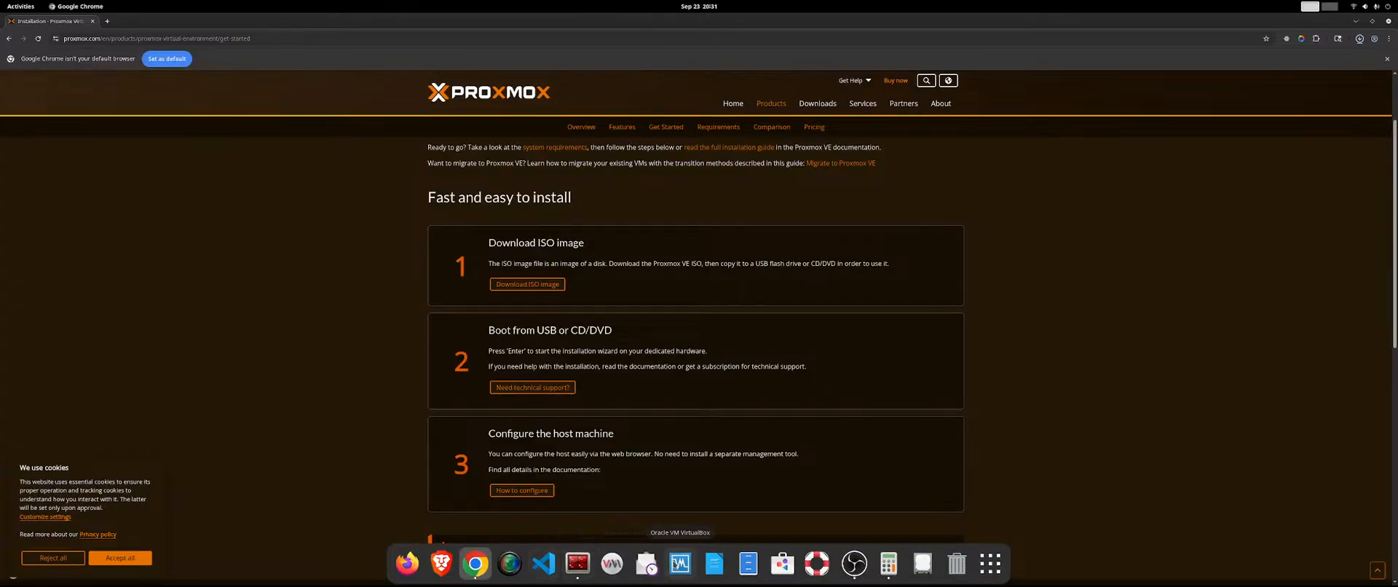
click(684, 563)
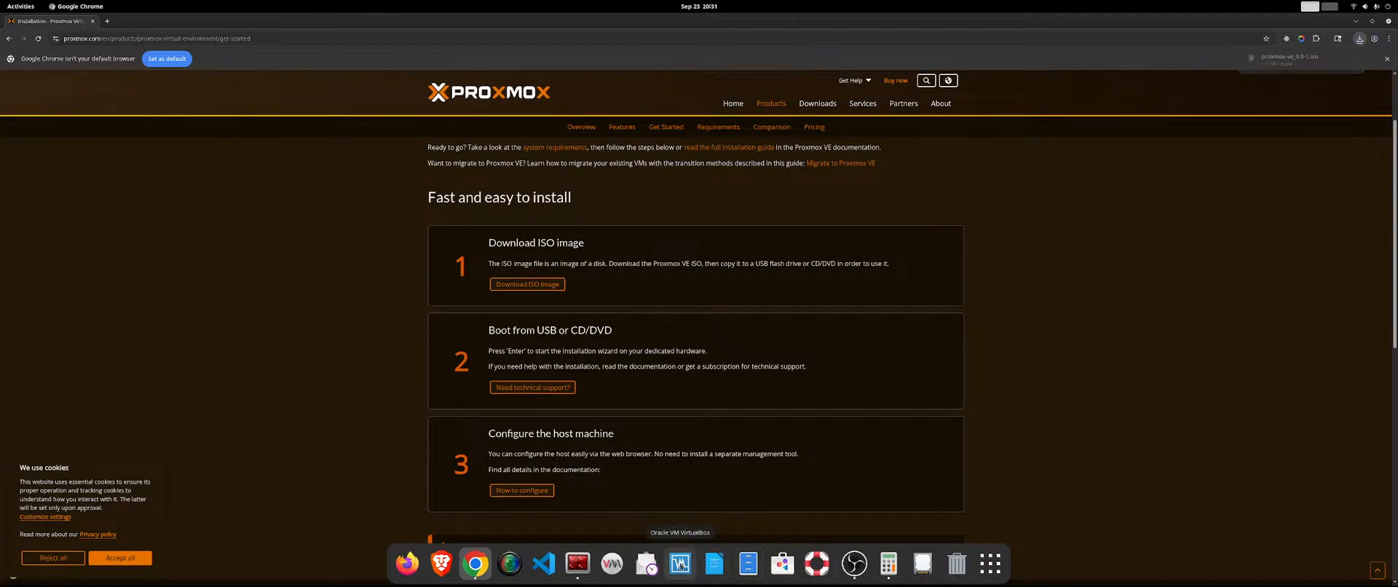
click(679, 563)
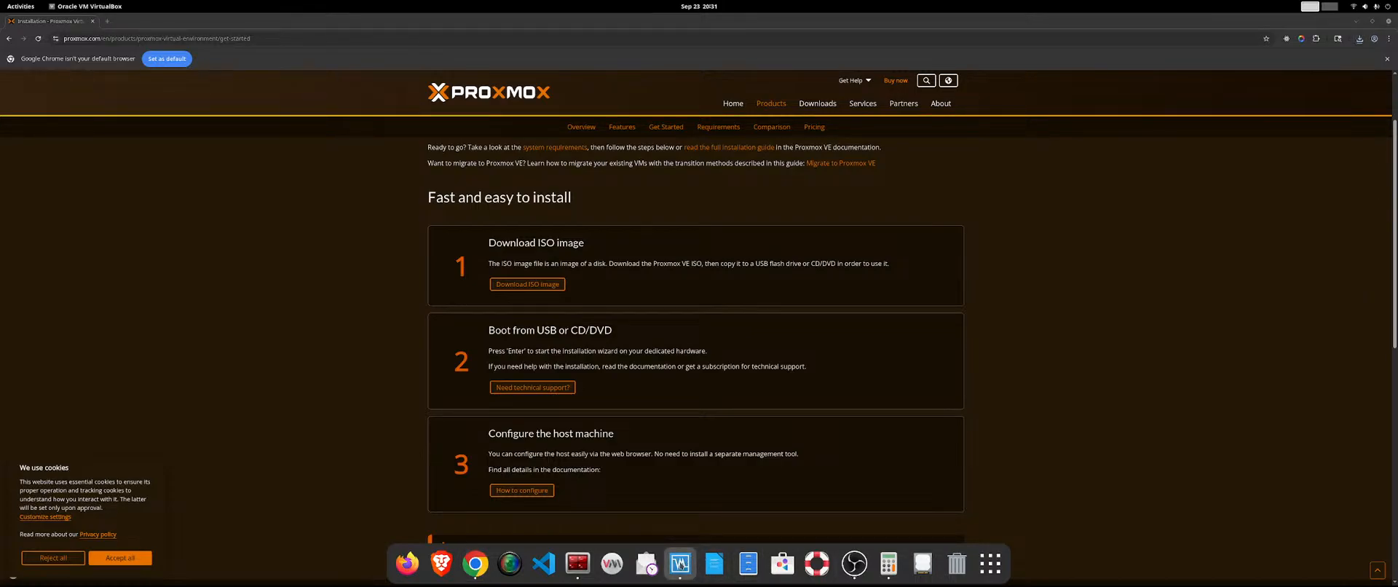
right_click(680, 564)
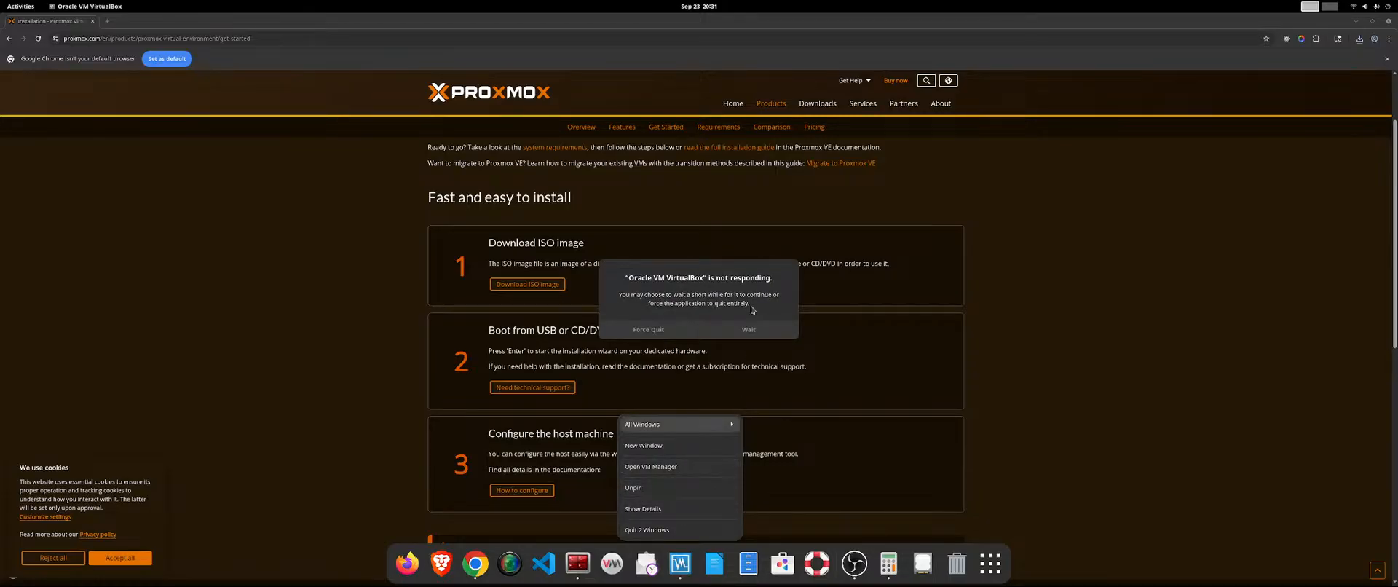
click(743, 333)
click(742, 331)
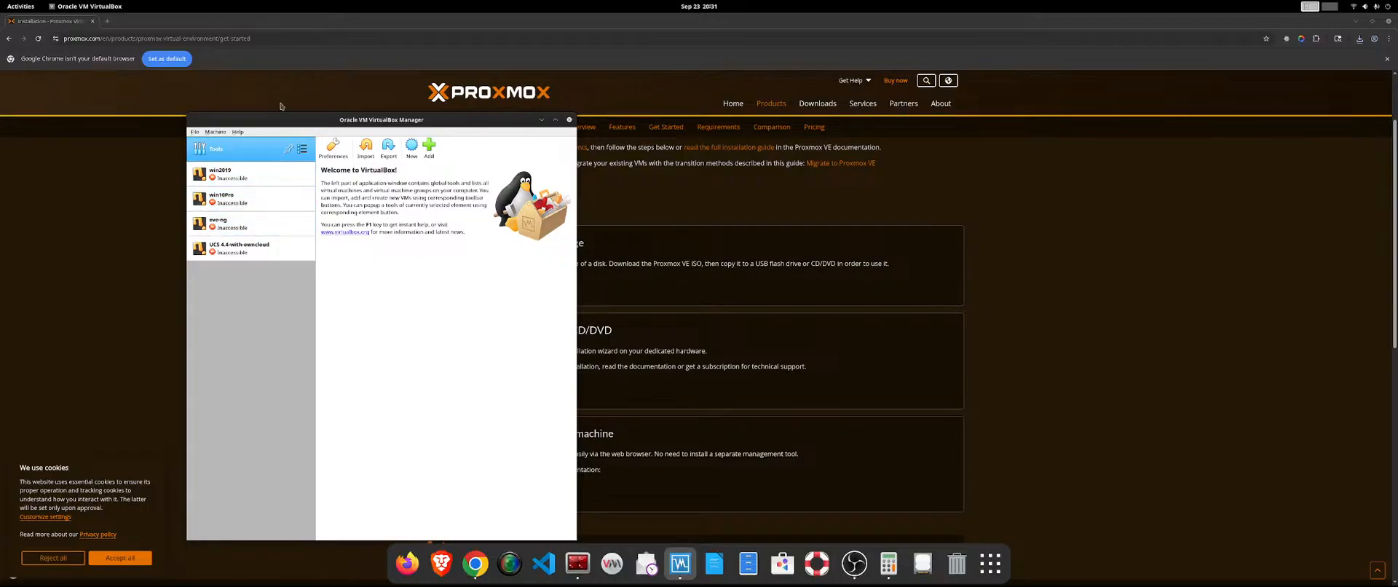
Switch back to Google Chrome and check the ISO file in its recent downloads.
click(380, 368)
click(1360, 39)
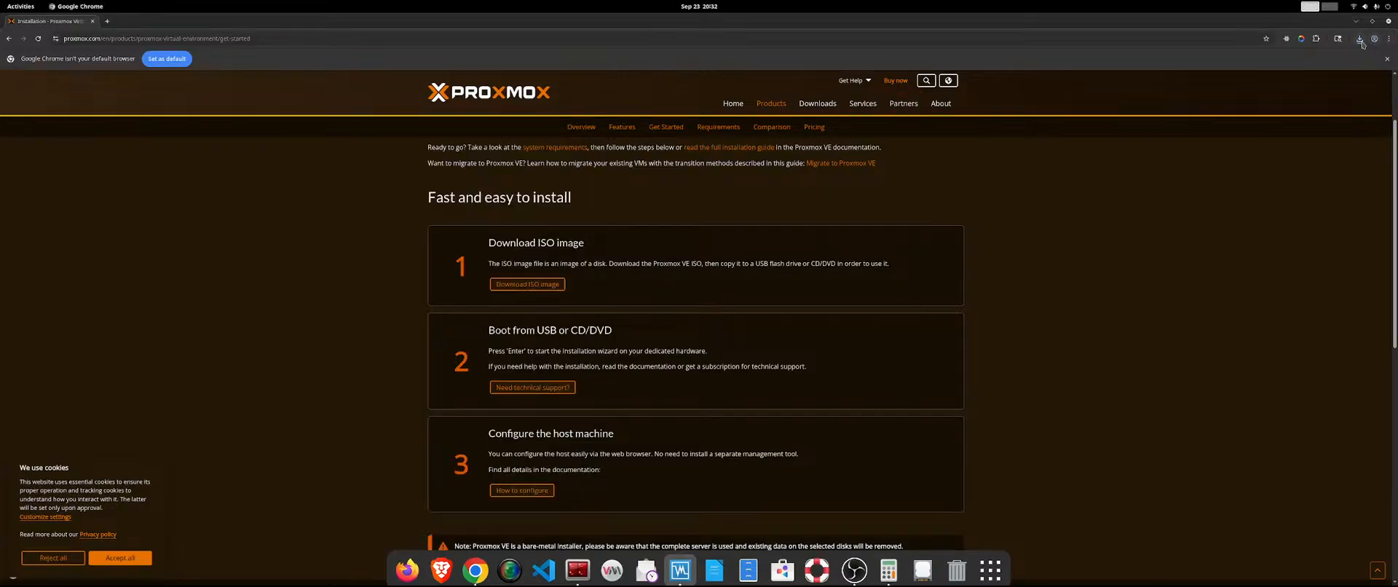
click(1354, 58)
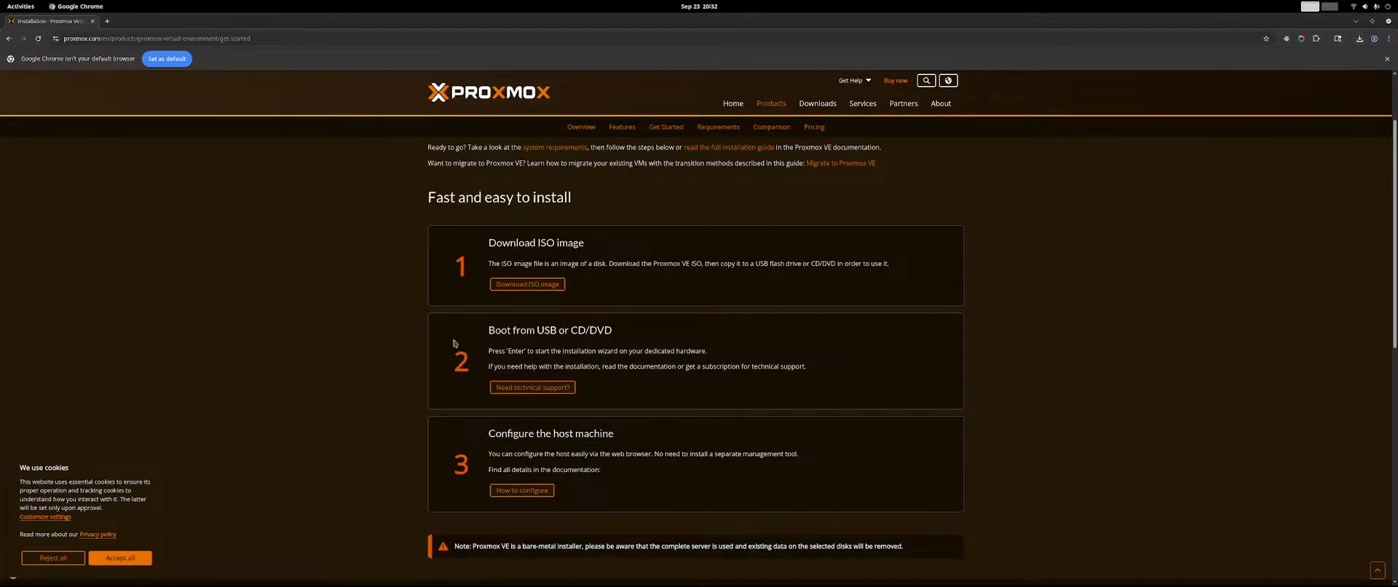
In Oracle VM VirtualBox, start creating a virtual machine named proxmox with the operating system type Linux.
mouse_move(373, 584)
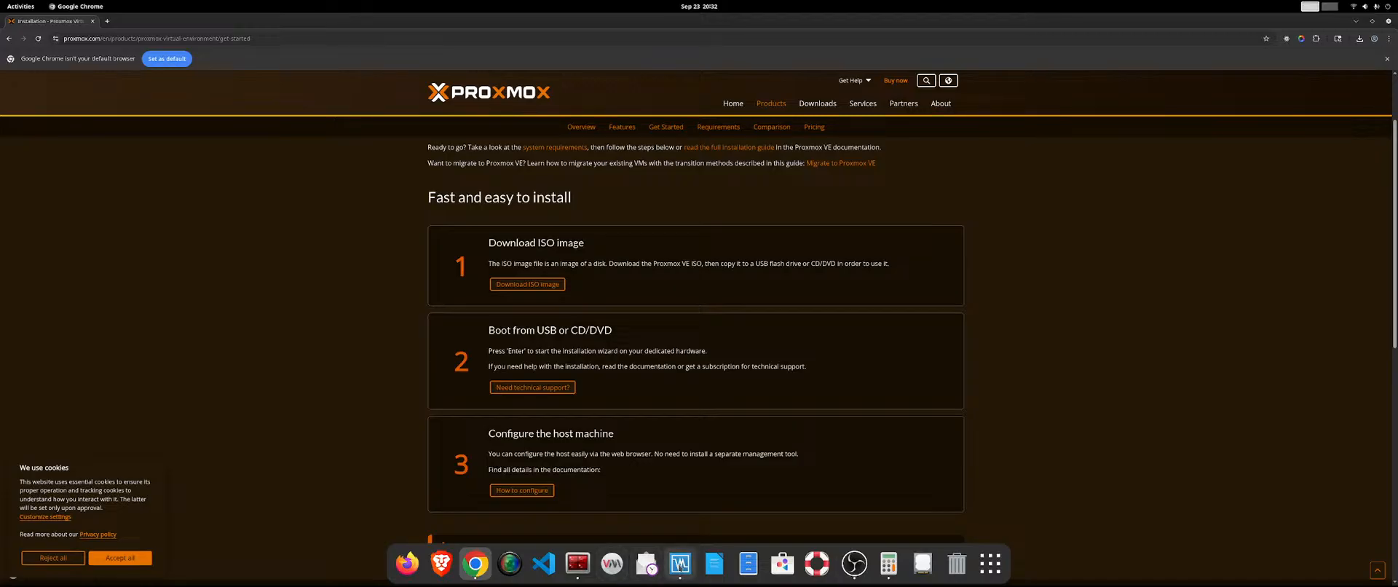
click(680, 562)
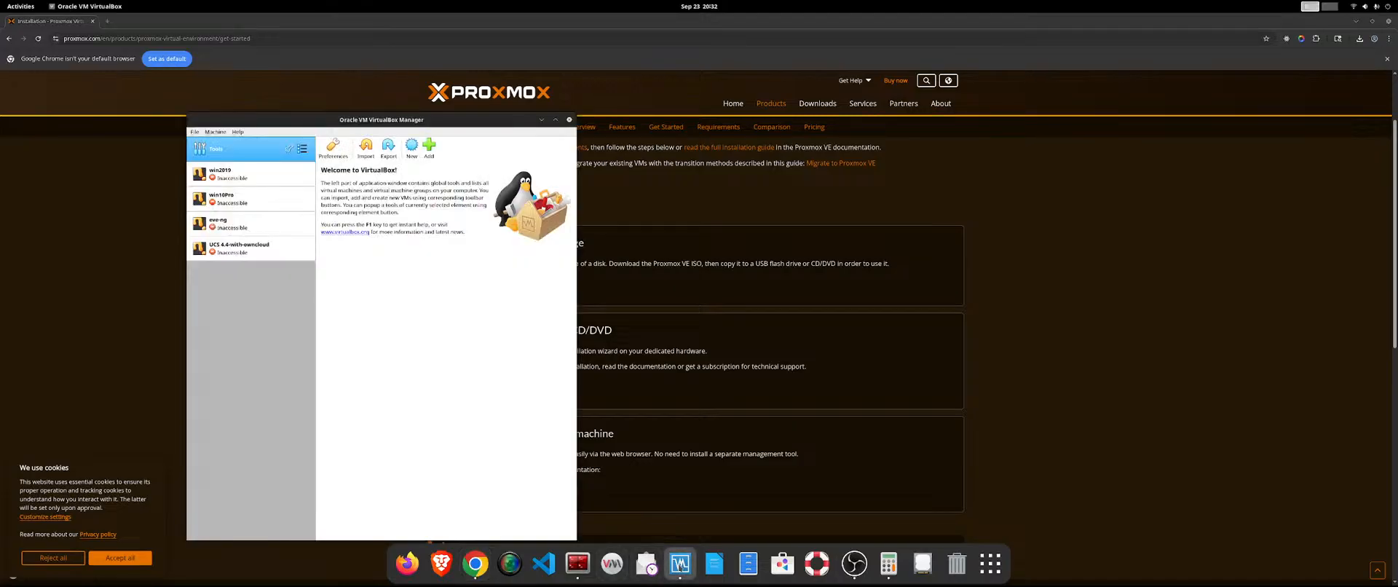
click(412, 155)
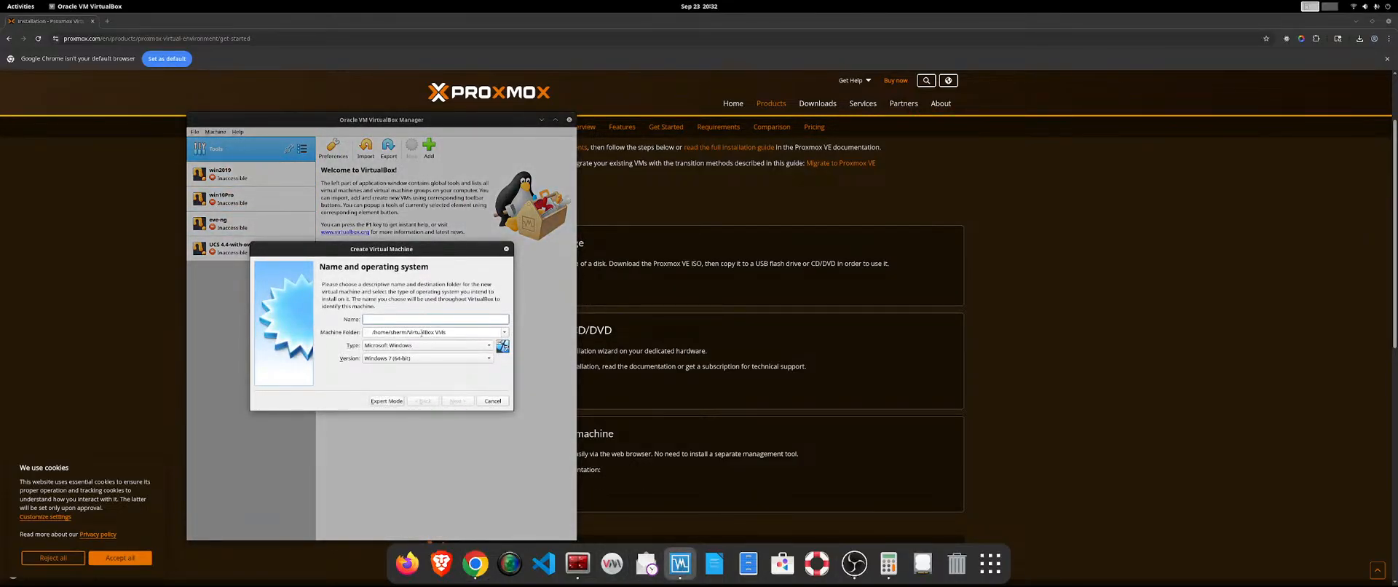
text(proxmox)
click(465, 345)
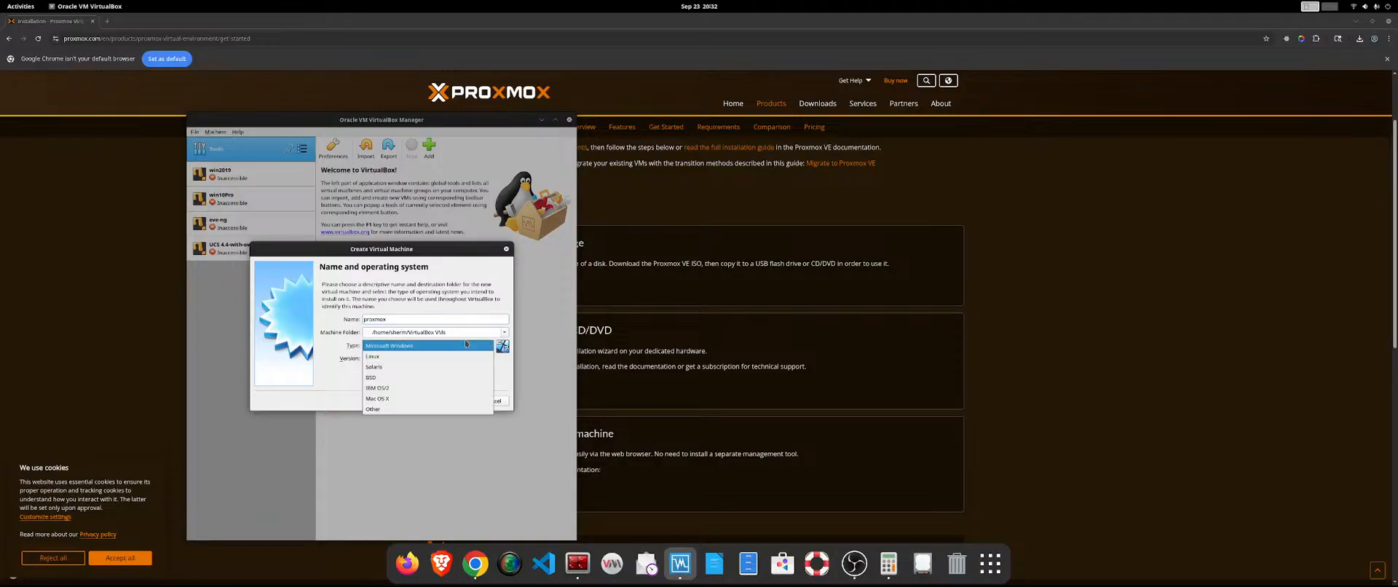
click(466, 357)
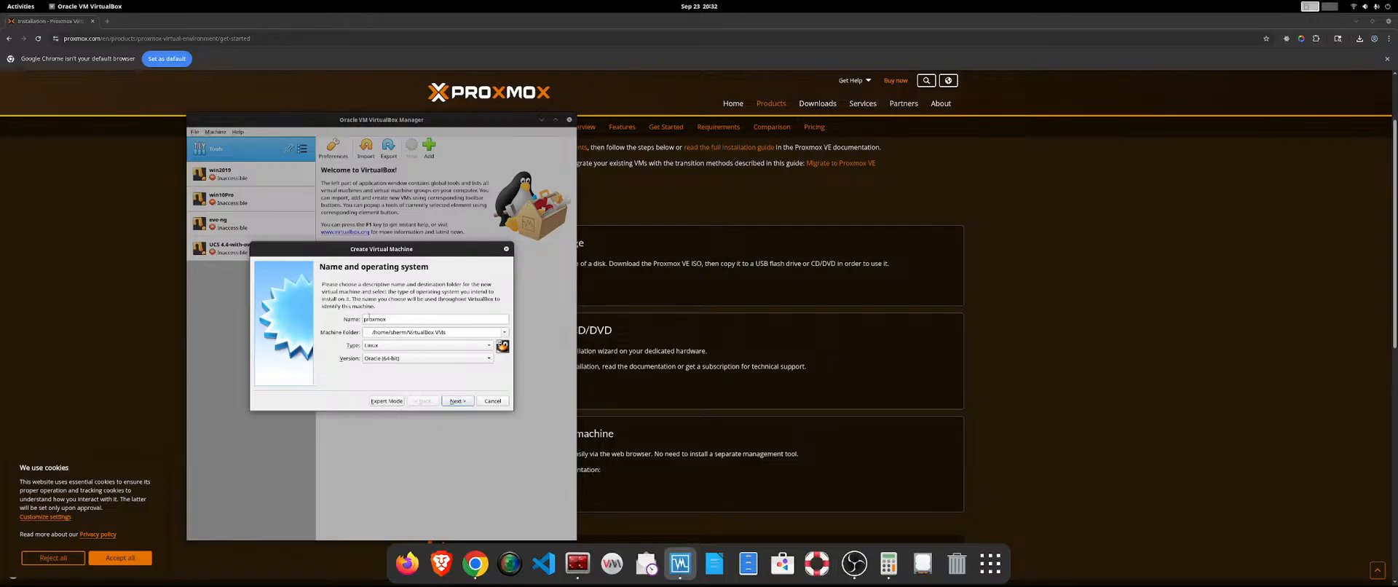
Keep the operating system type as Linux, set the version to Other Linux (64-bit), and continue to the memory size.
click(469, 347)
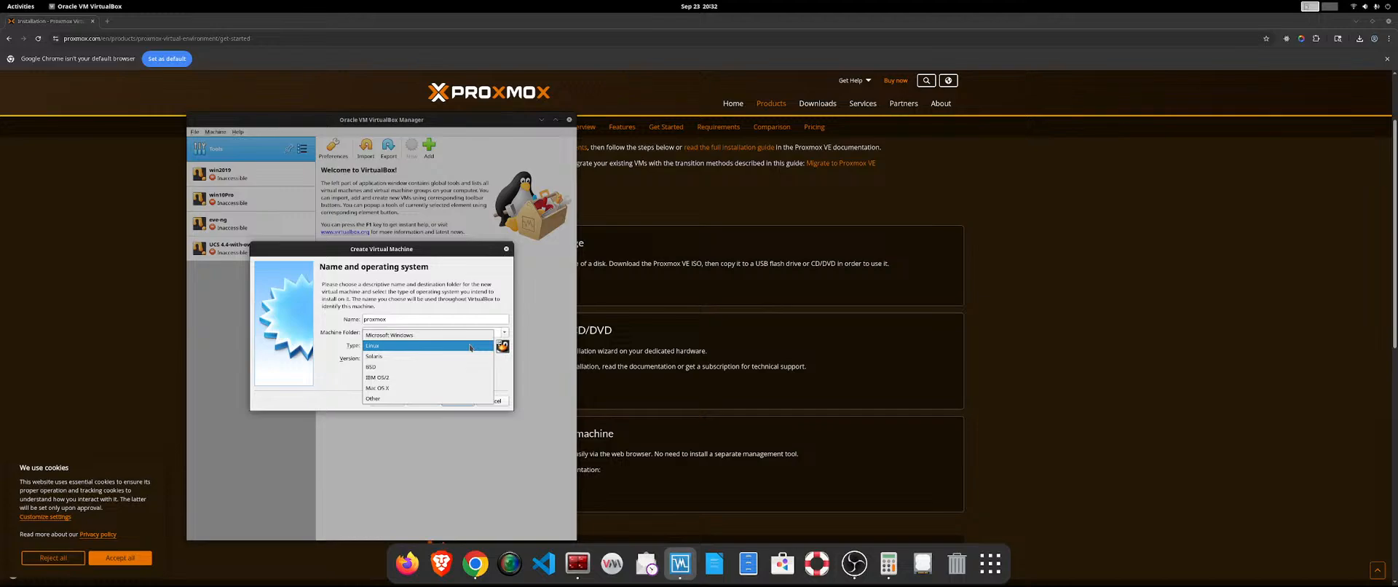
click(470, 348)
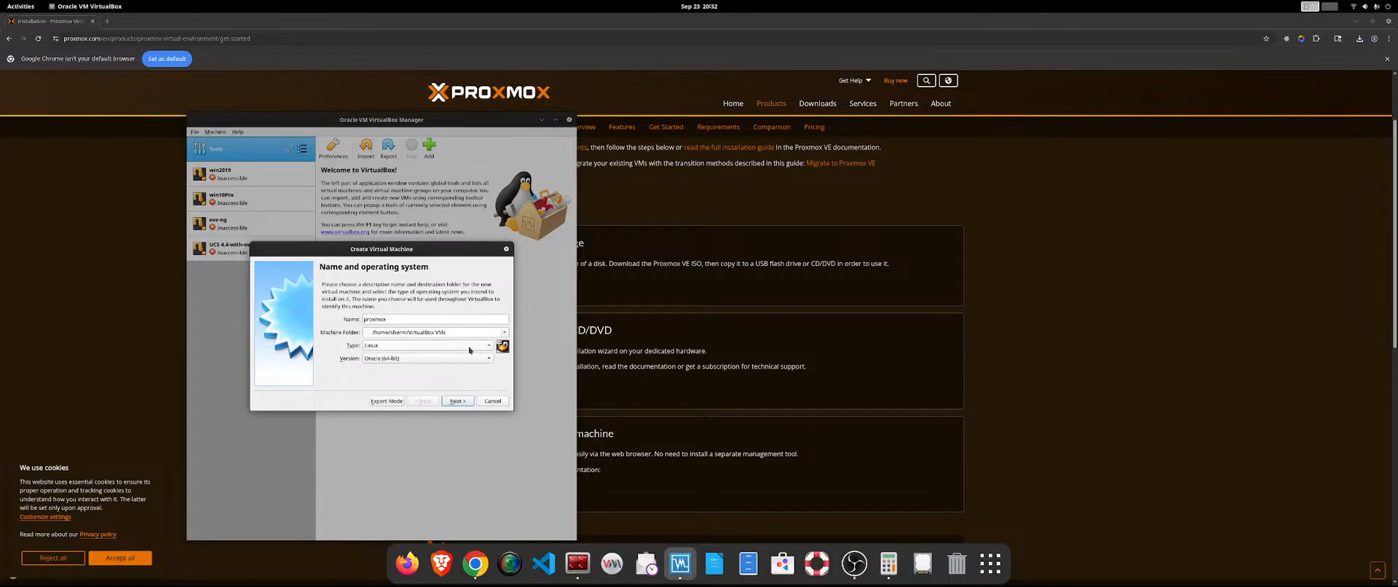
click(470, 349)
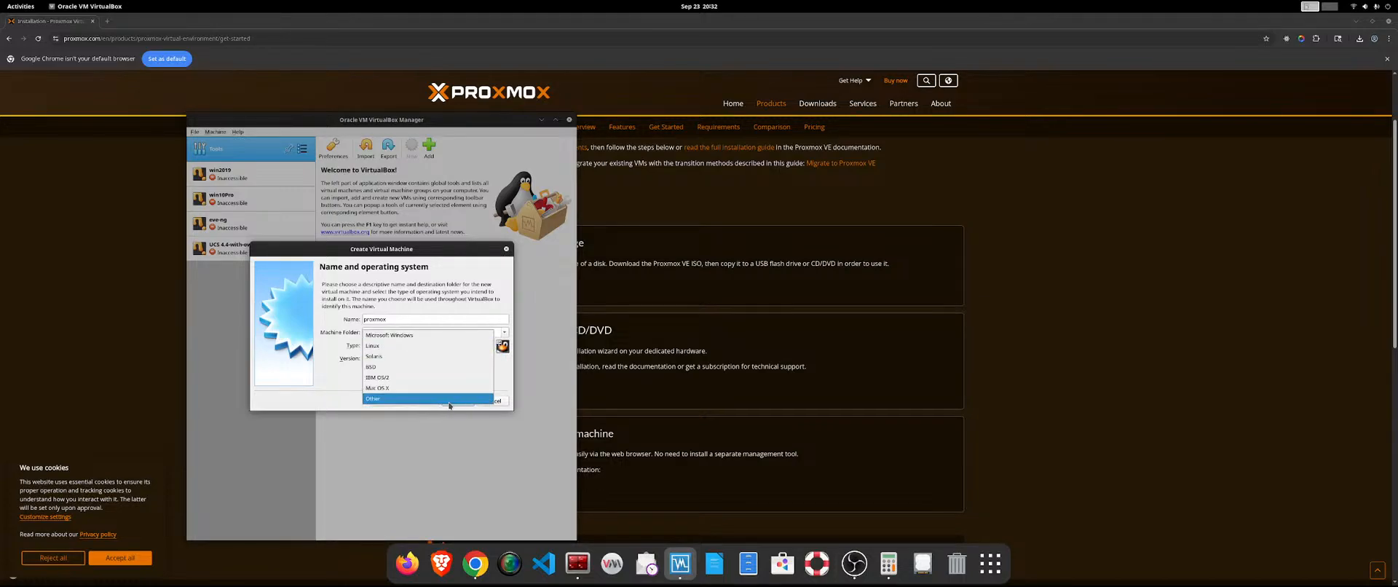
click(397, 346)
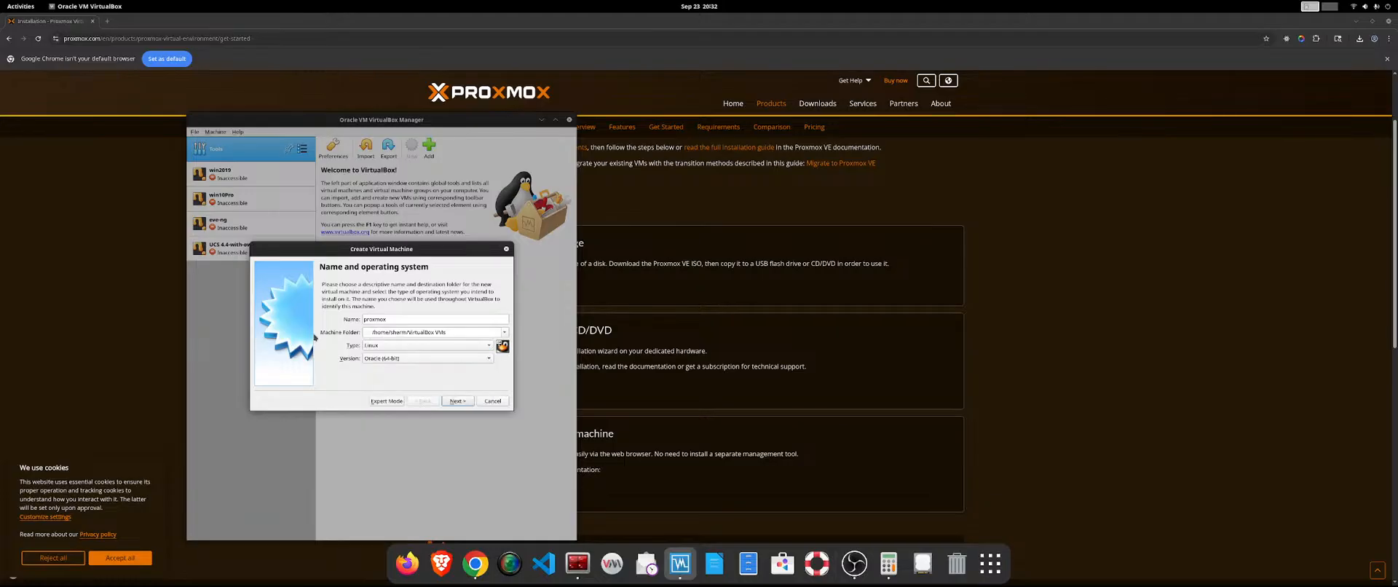
click(389, 356)
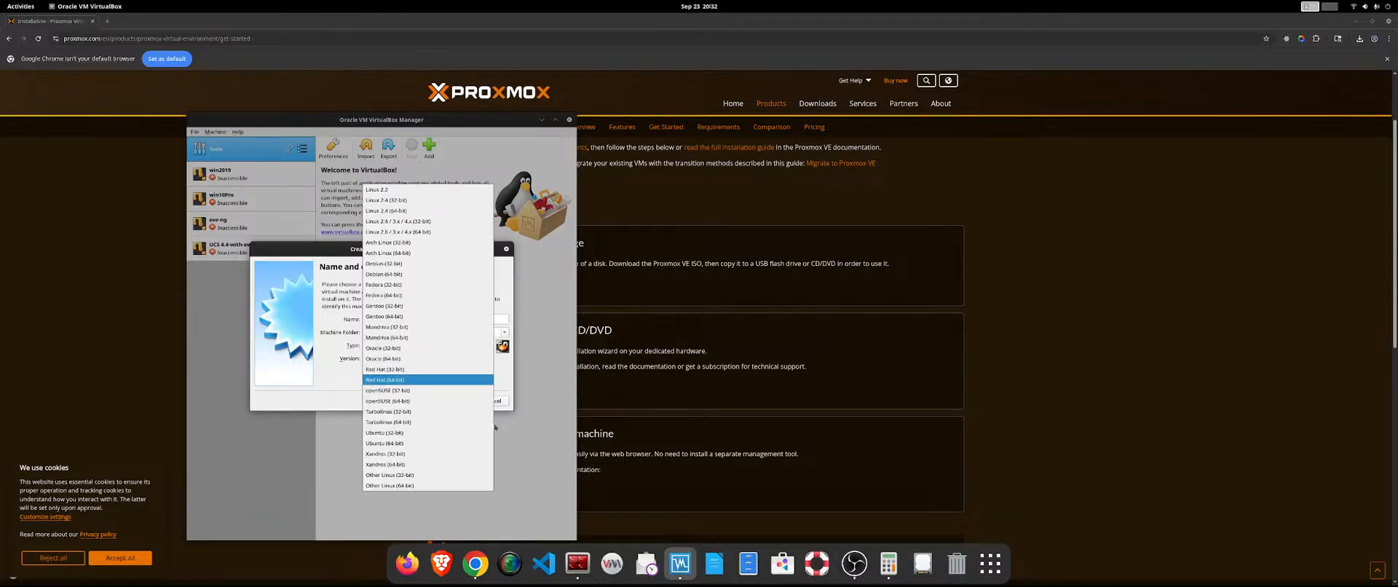
click(473, 485)
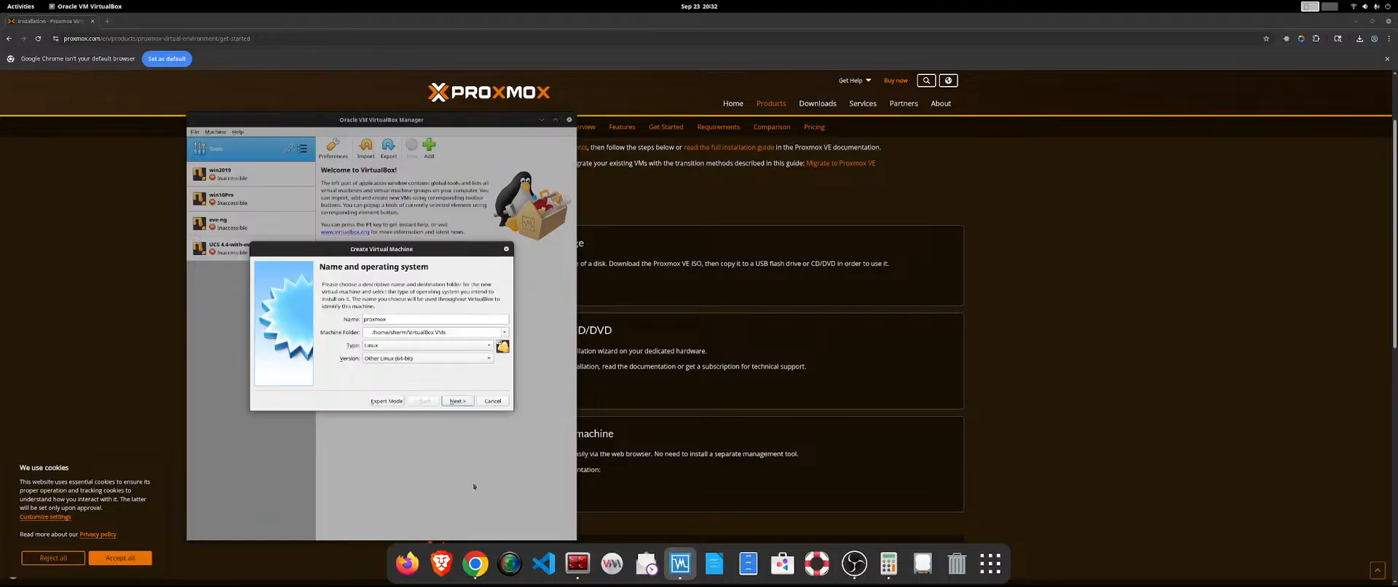
click(455, 401)
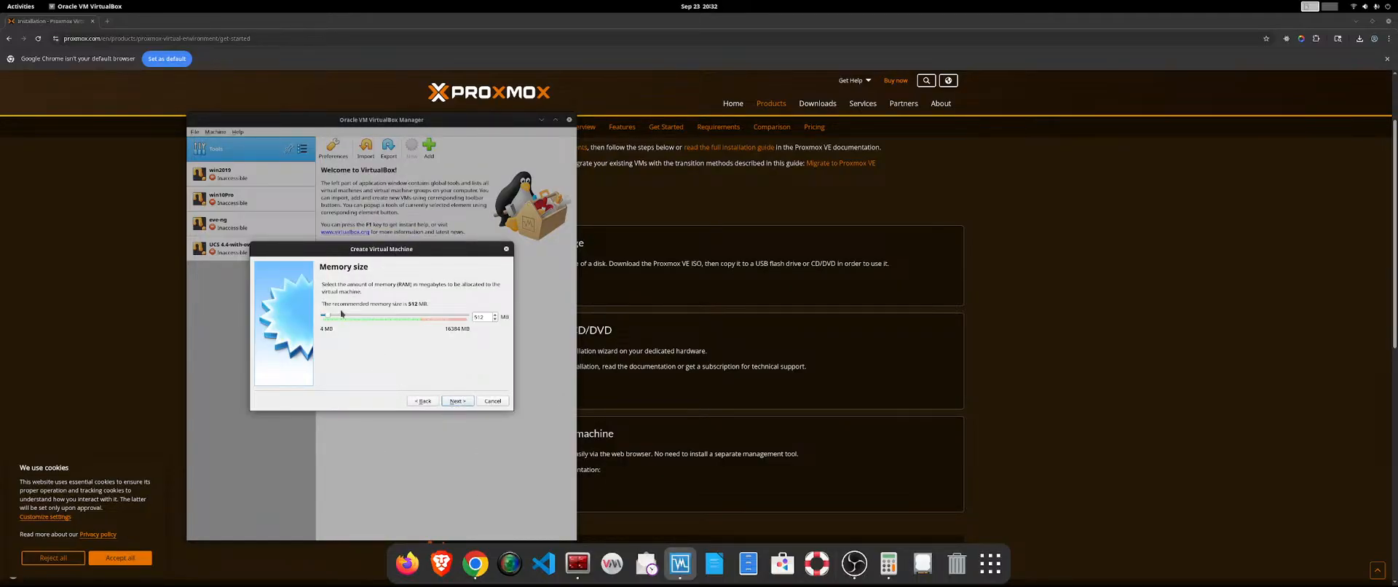
Set the virtual machine's memory size to 4196 MB and continue to the hard disk options.
mouse_move(328, 315)
mouse_down()
mouse_move(383, 320)
mouse_move(348, 321)
mouse_up()
click(408, 315)
double_click(484, 317)
text(41)
text(96)
click(456, 401)
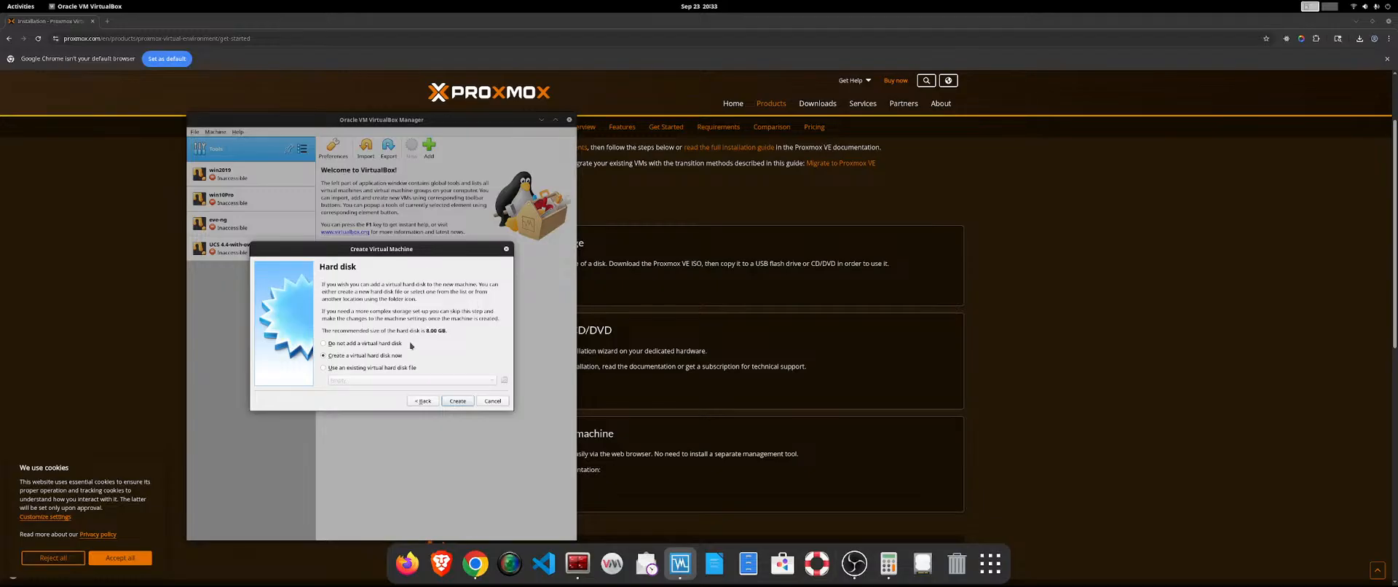
Create a new dynamically allocated VDI virtual hard disk of about 51.71 GB for the proxmox machine.
click(457, 401)
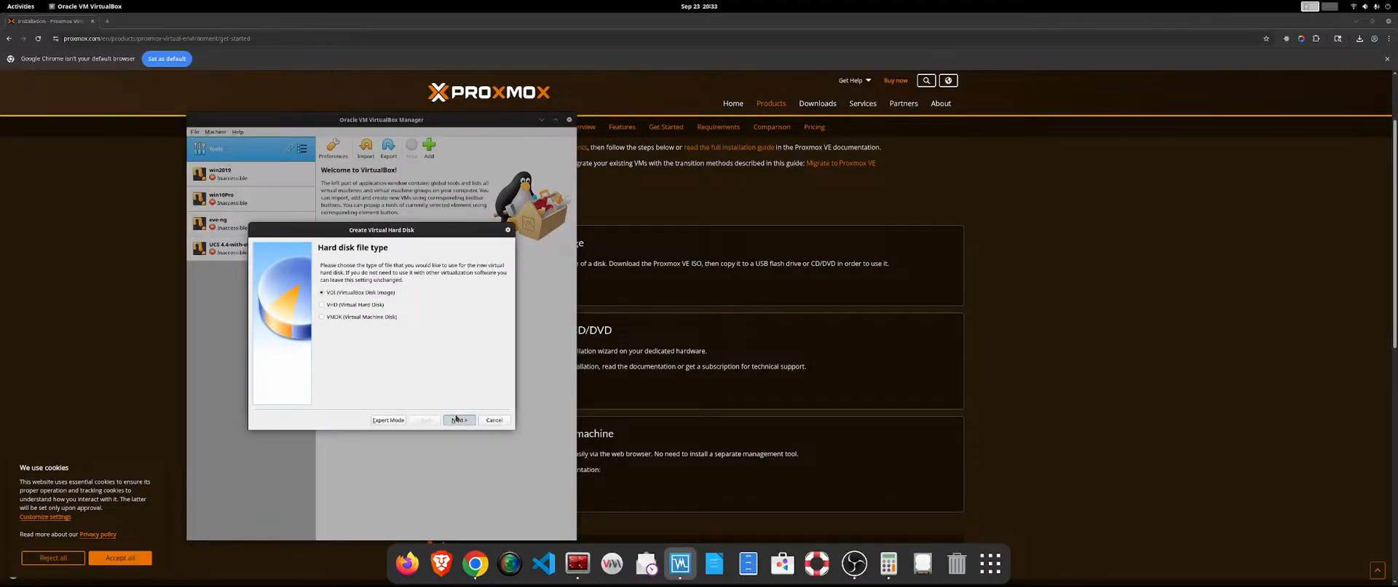
click(456, 419)
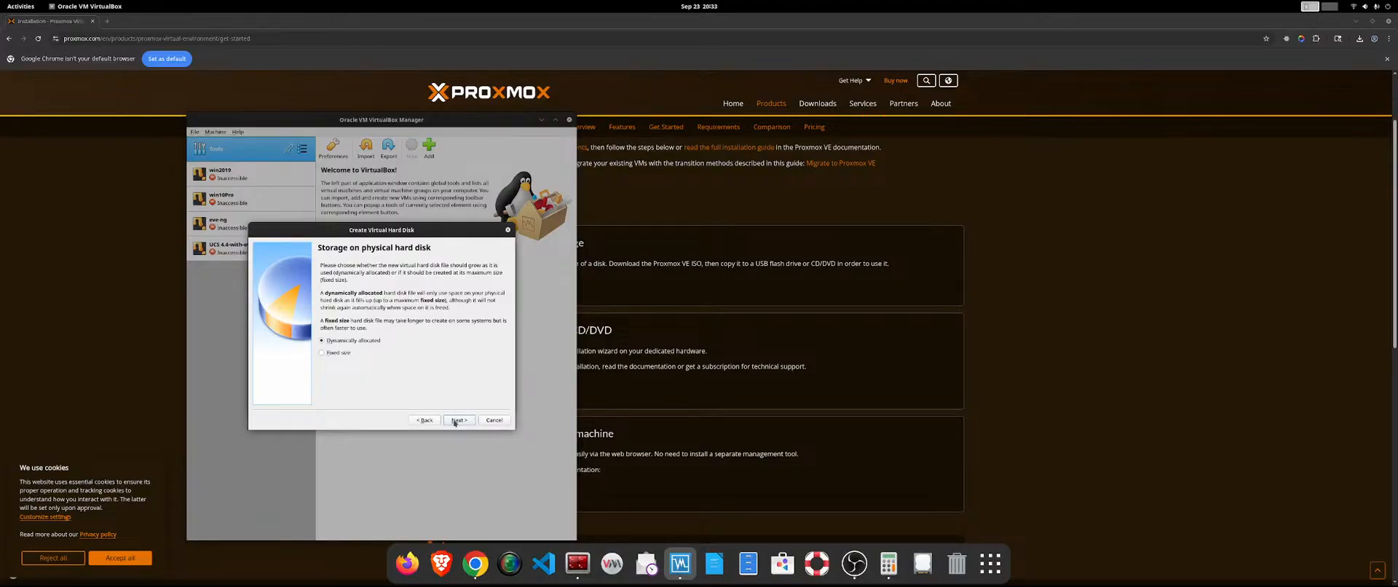
click(453, 420)
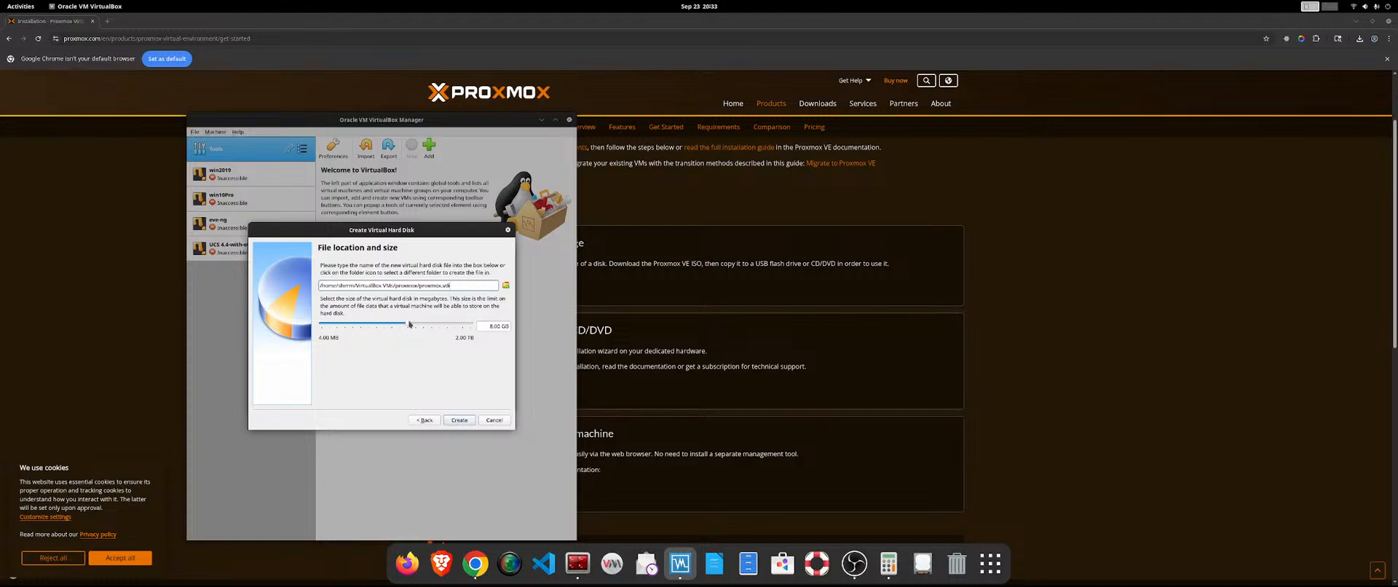
mouse_move(409, 324)
mouse_down()
mouse_move(444, 321)
mouse_move(426, 324)
mouse_up()
drag(426, 325, 428, 325)
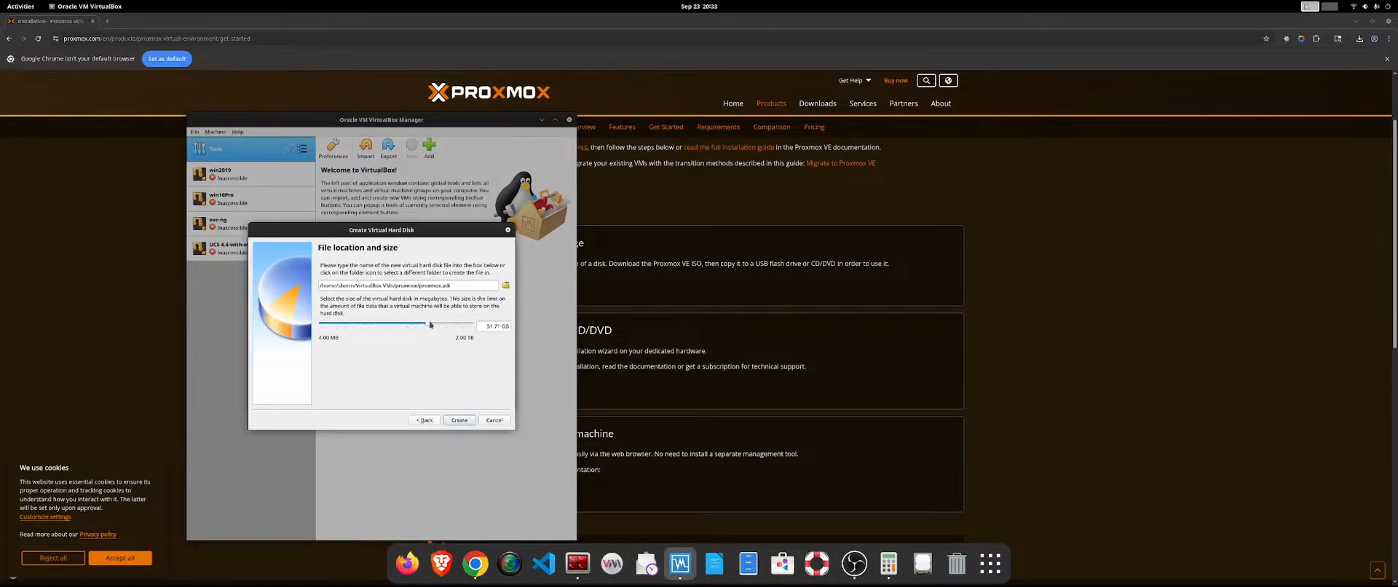
click(459, 421)
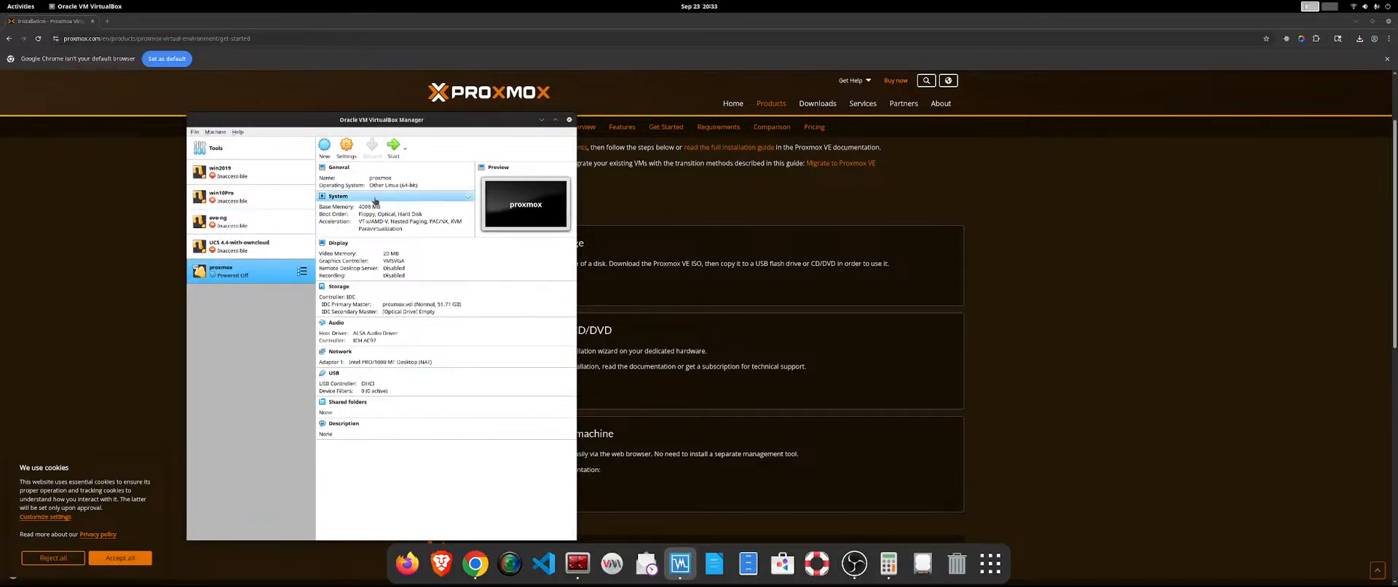
Open the storage settings of the proxmox virtual machine.
click(355, 157)
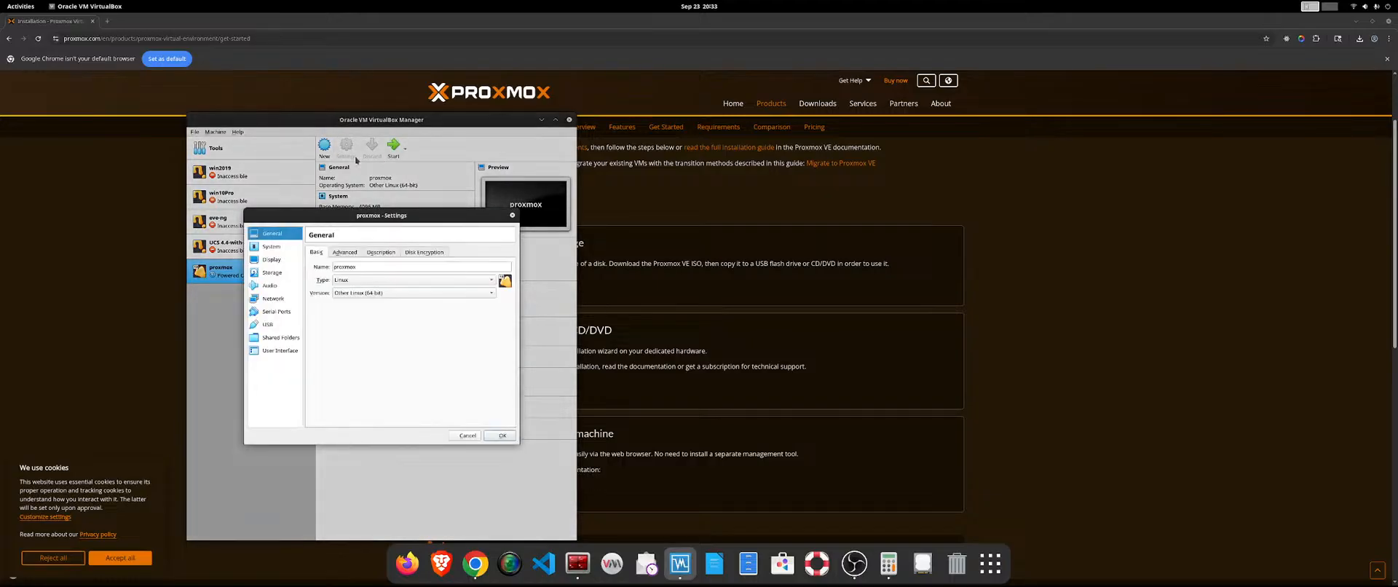
click(265, 261)
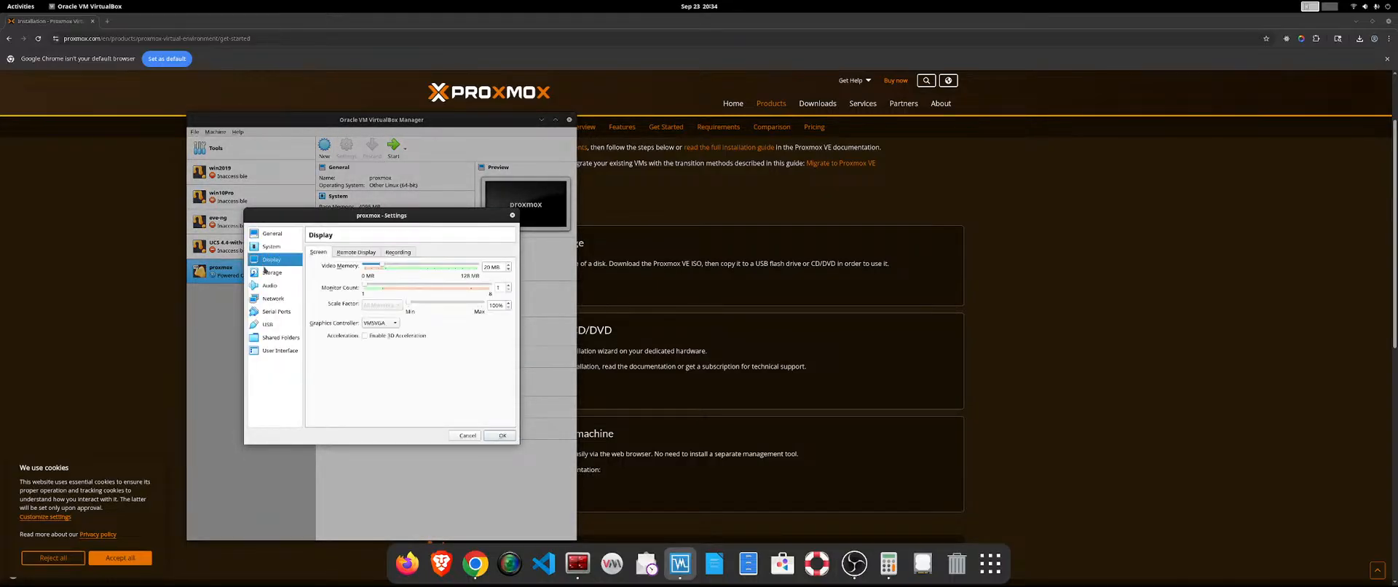
click(266, 273)
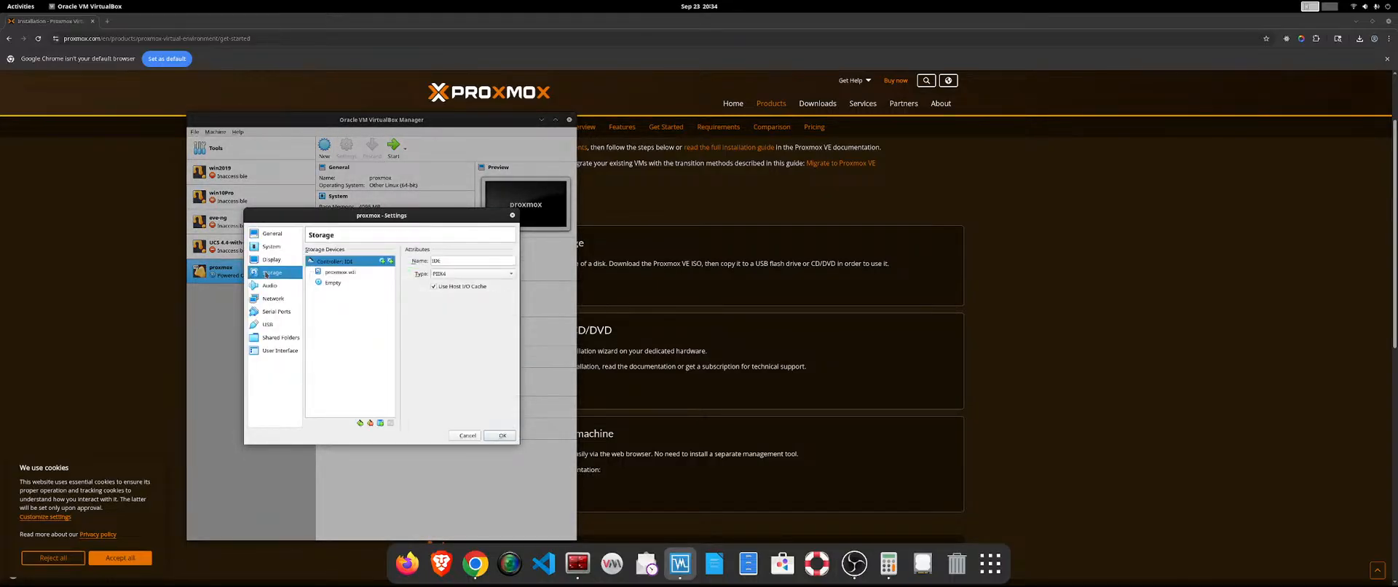
Browse the Downloads folder for a disk file to use for the proxmox.vdi hard disk entry.
click(333, 272)
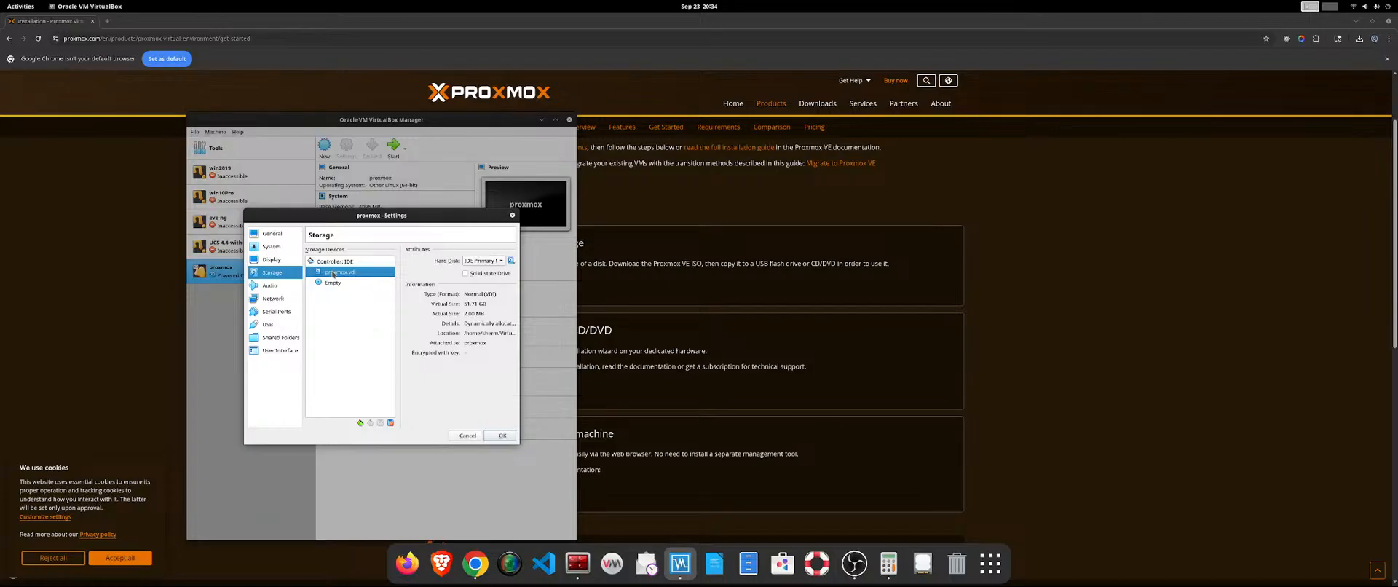
drag(333, 273, 511, 262)
click(512, 261)
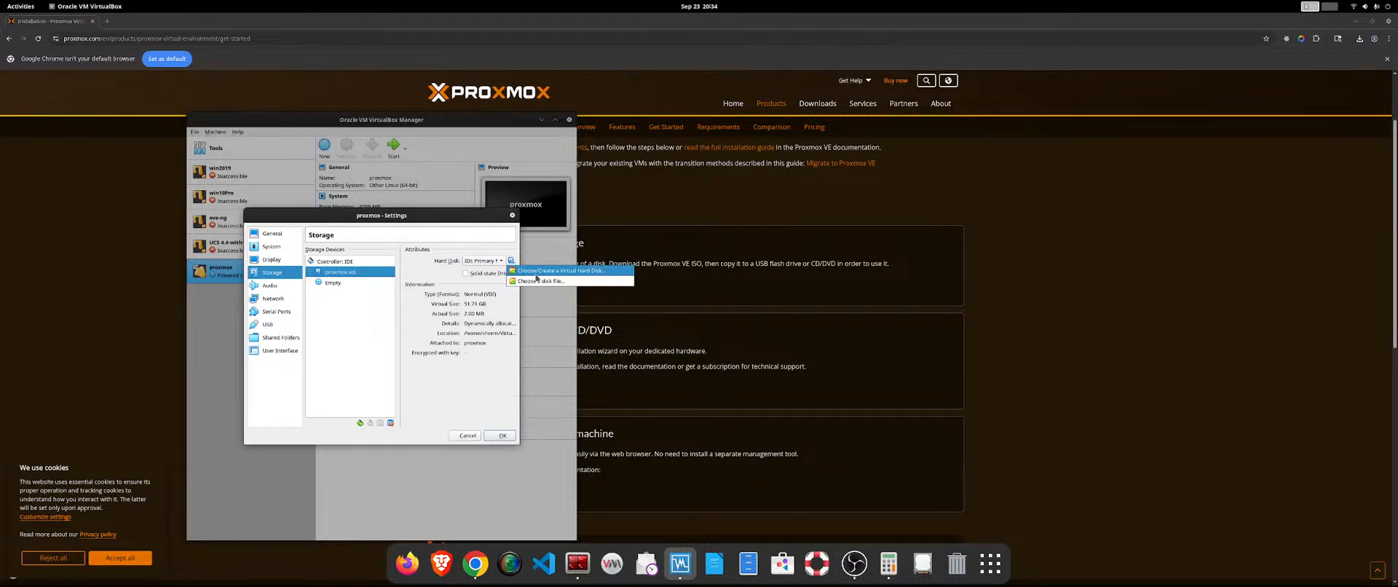
click(534, 281)
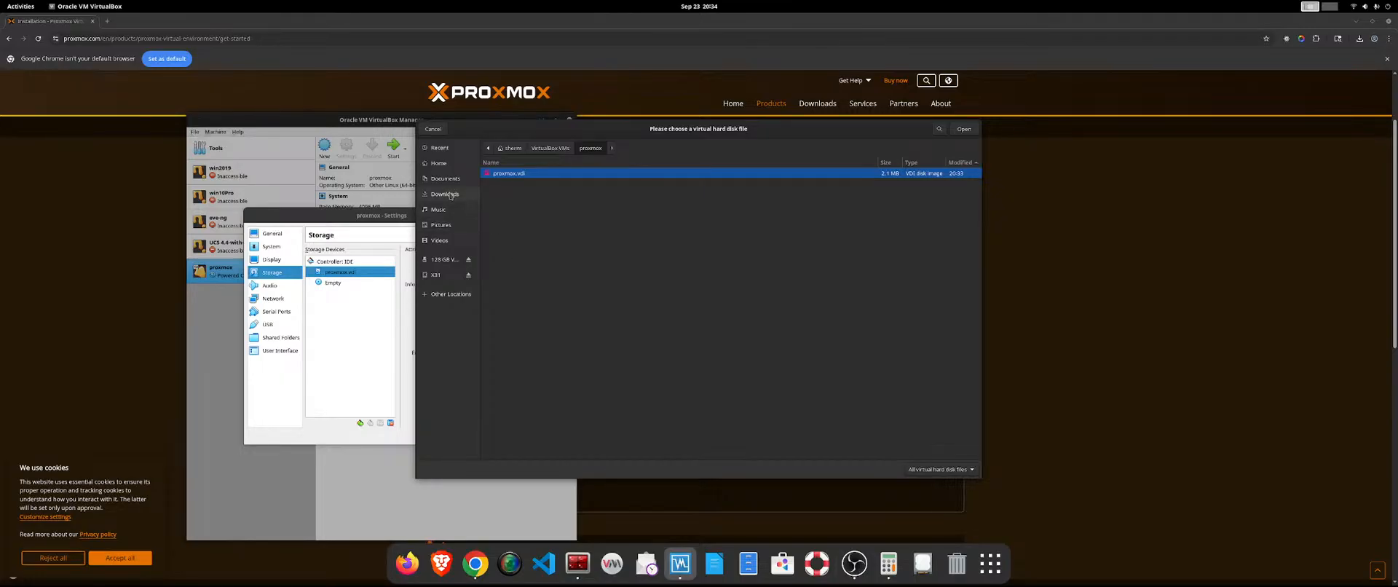
click(450, 195)
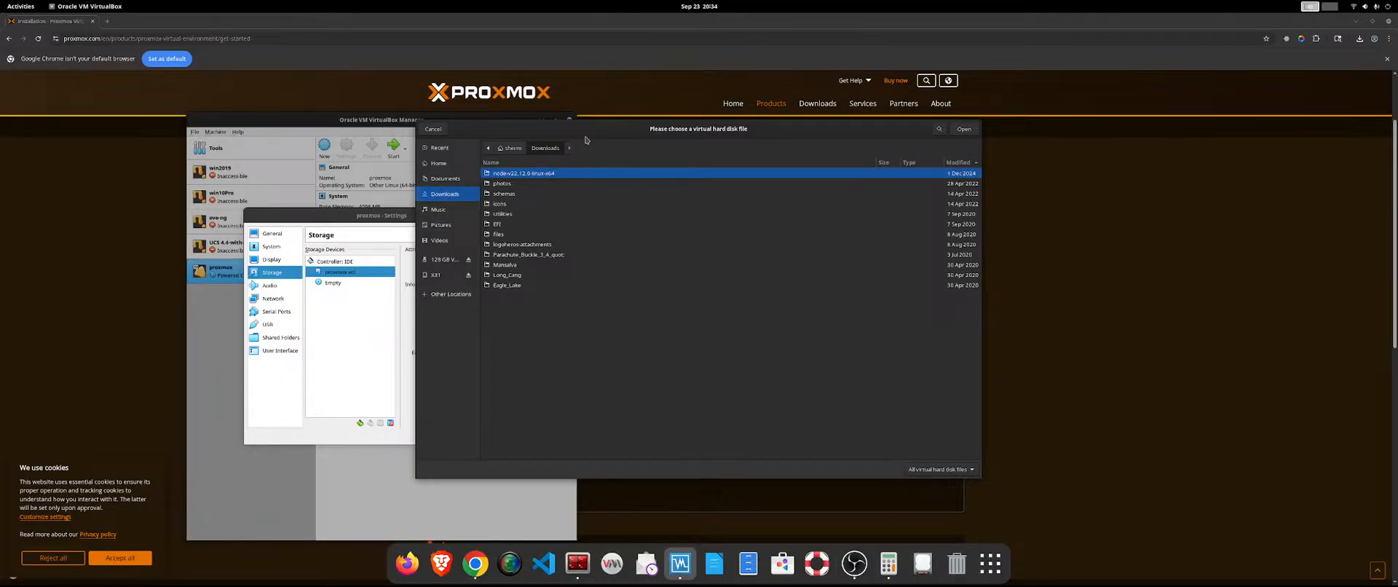
key(Escape)
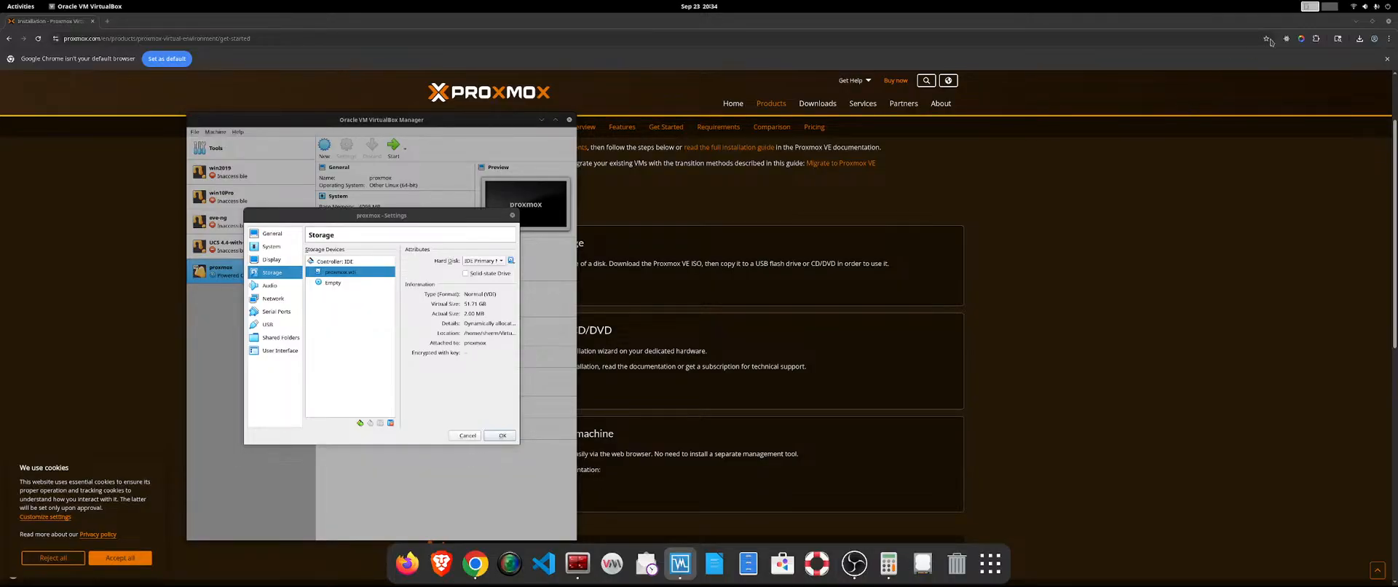
Check the ISO file in Google Chrome's recent downloads, move the browser window aside, and return to VirtualBox's disk file selection.
click(1359, 39)
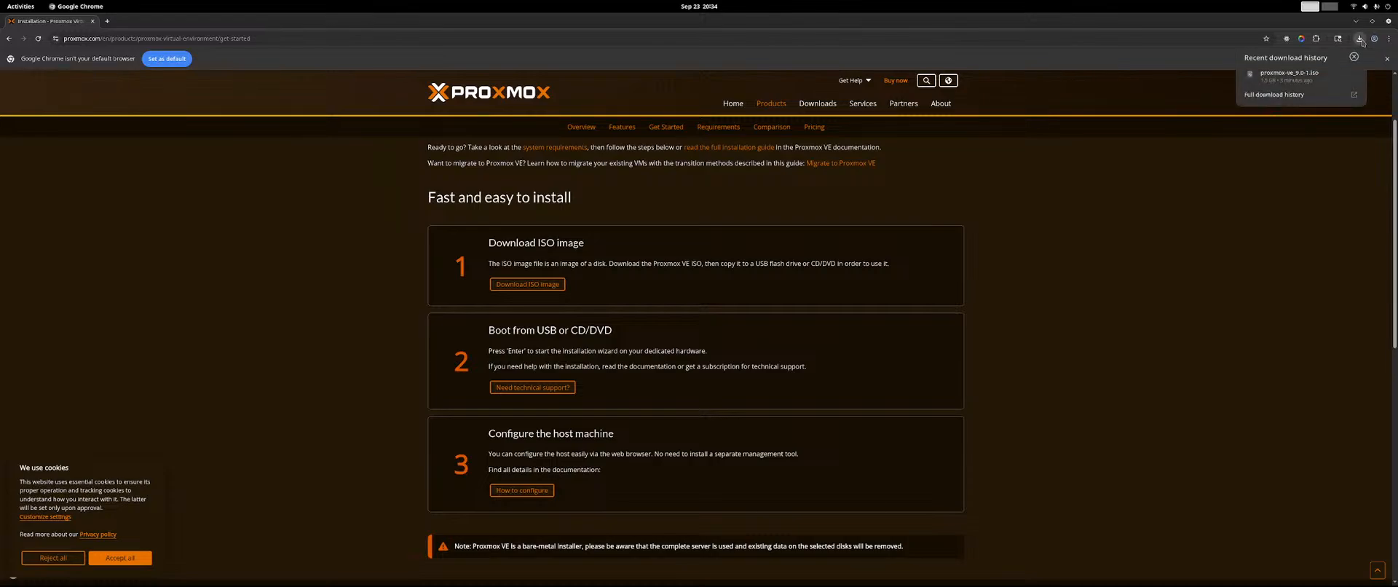
mouse_move(1314, 80)
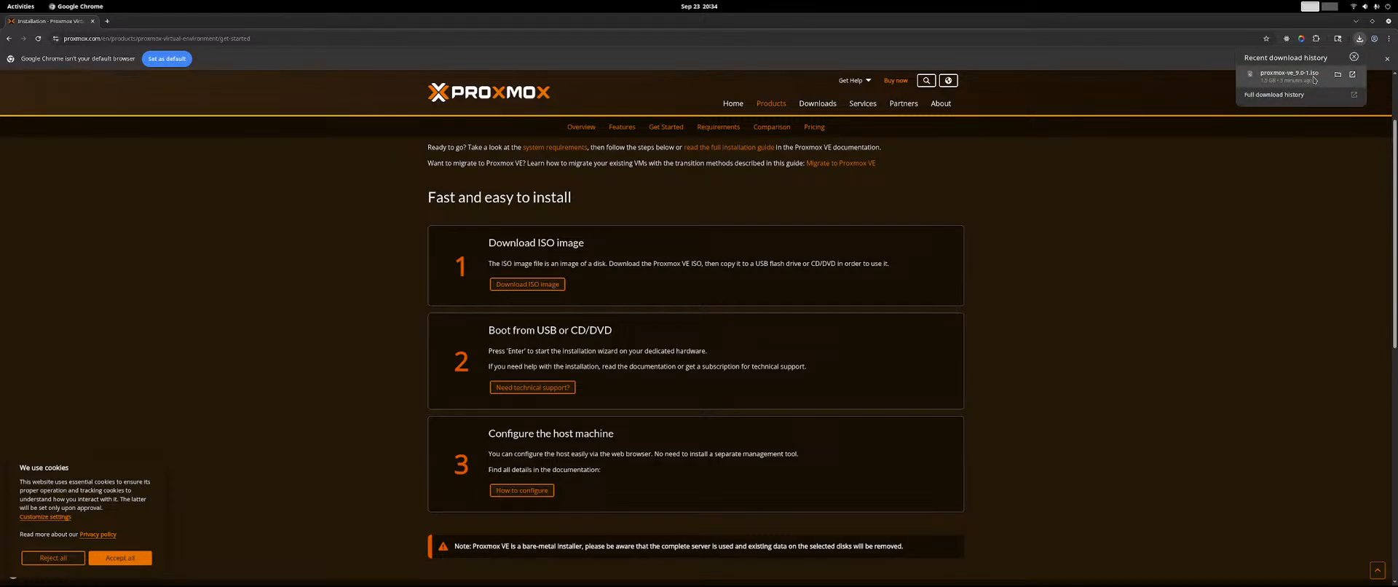
drag(1286, 22, 1397, 44)
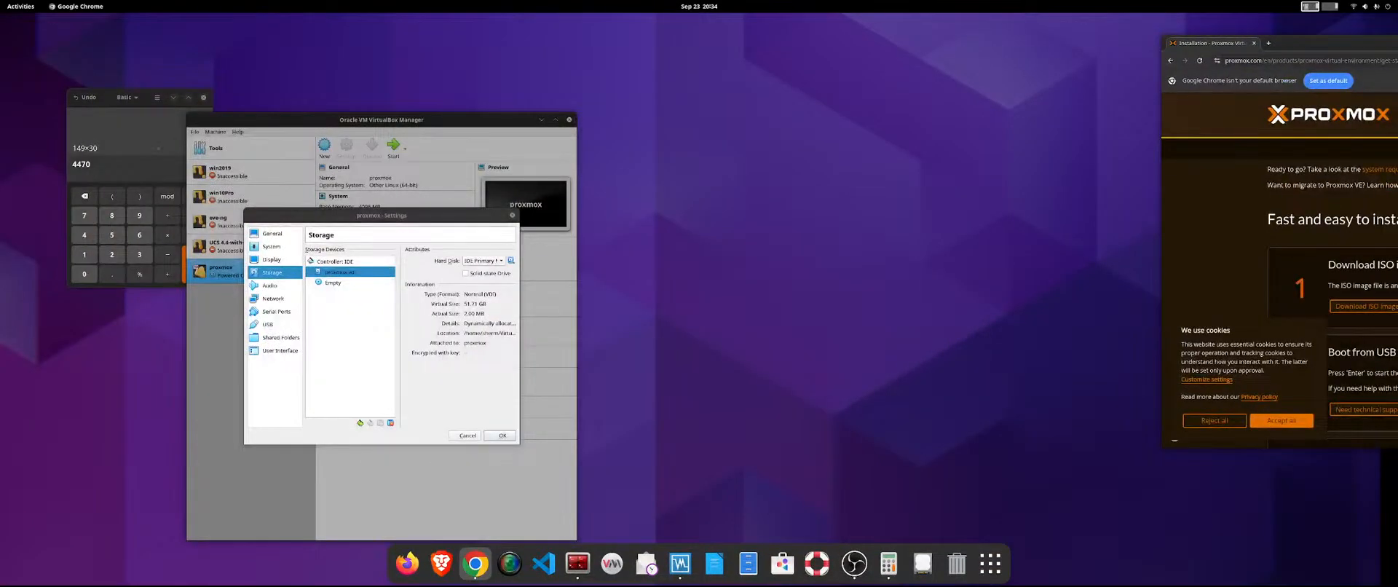
click(747, 563)
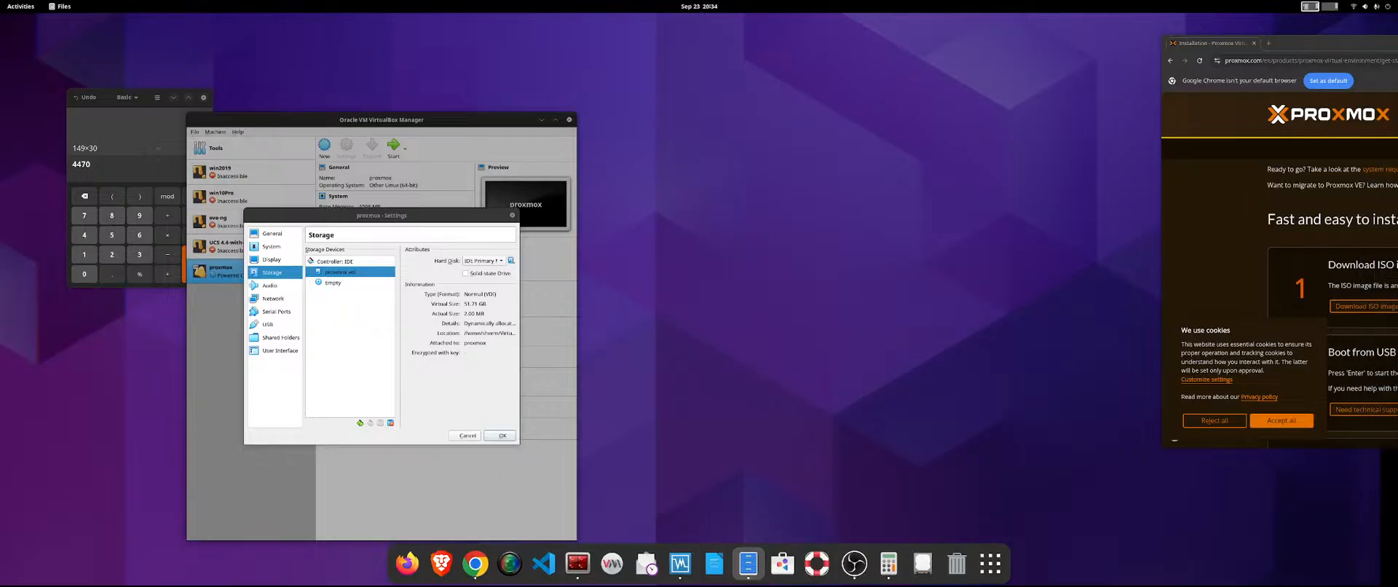
key(alt+Tab)
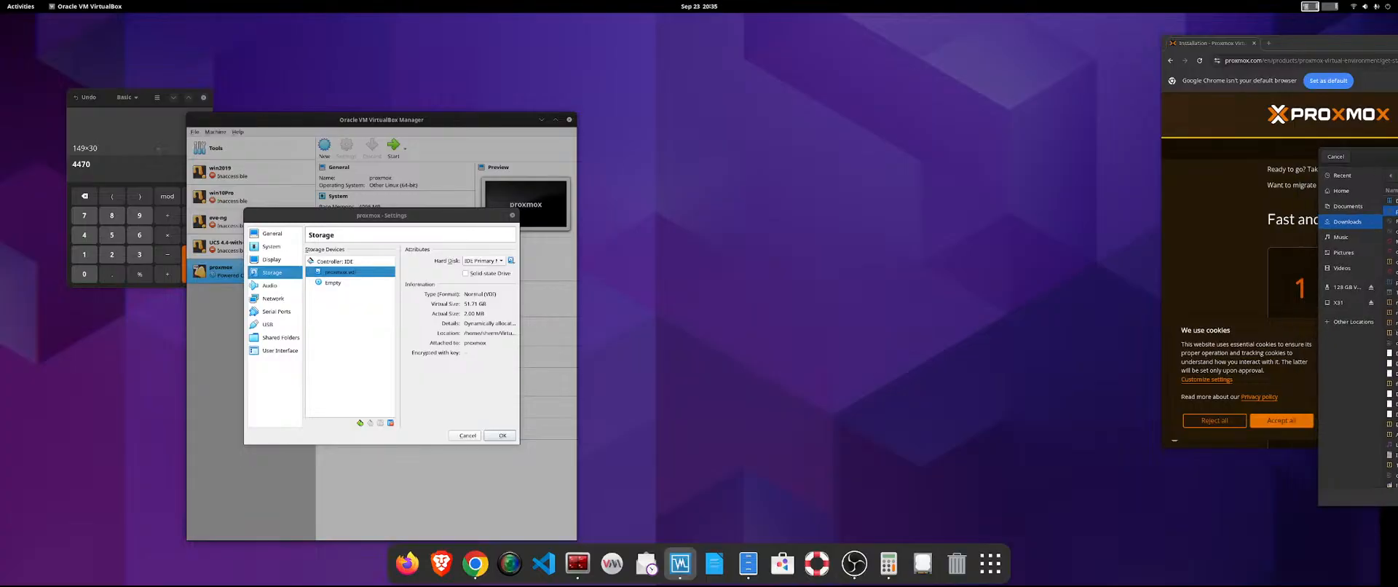
Try to use proxmox-ve_9.0-1.iso as the hard disk file, and read the error's details before dismissing it.
key(Return)
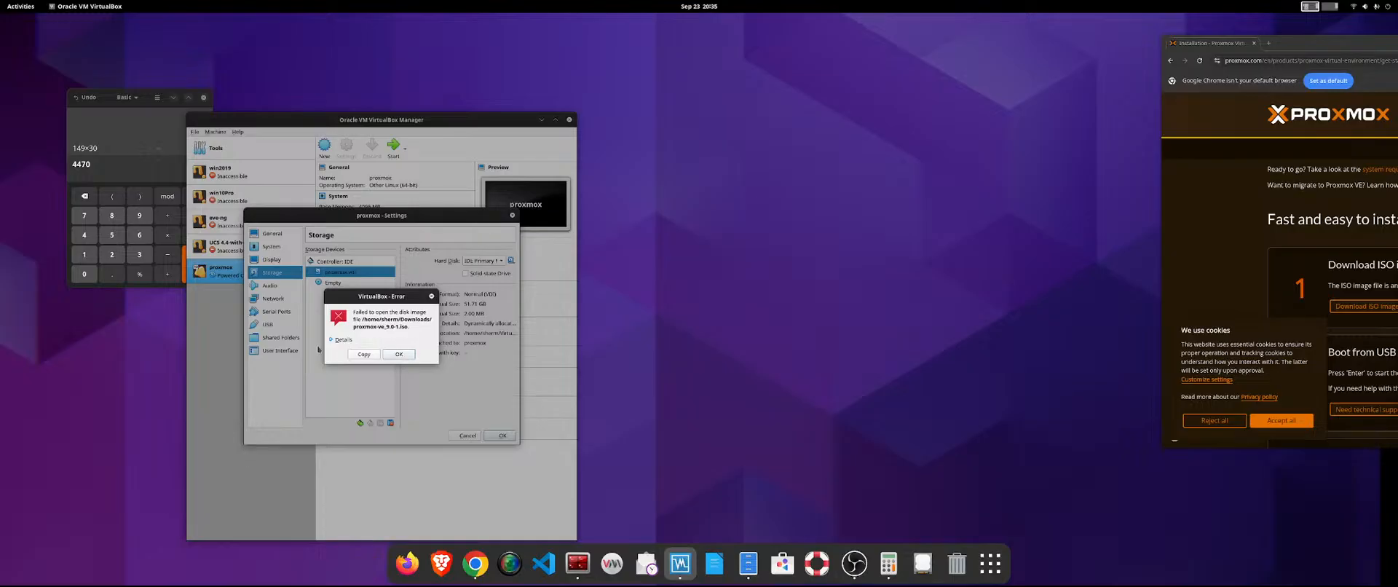
click(338, 339)
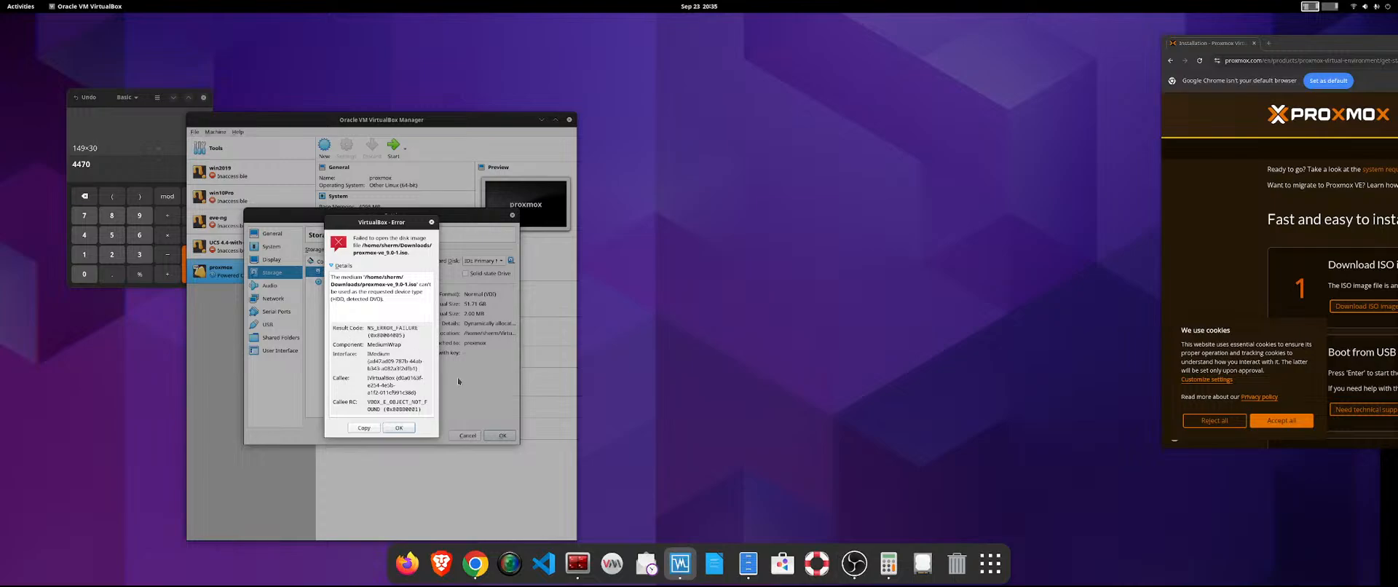
click(396, 427)
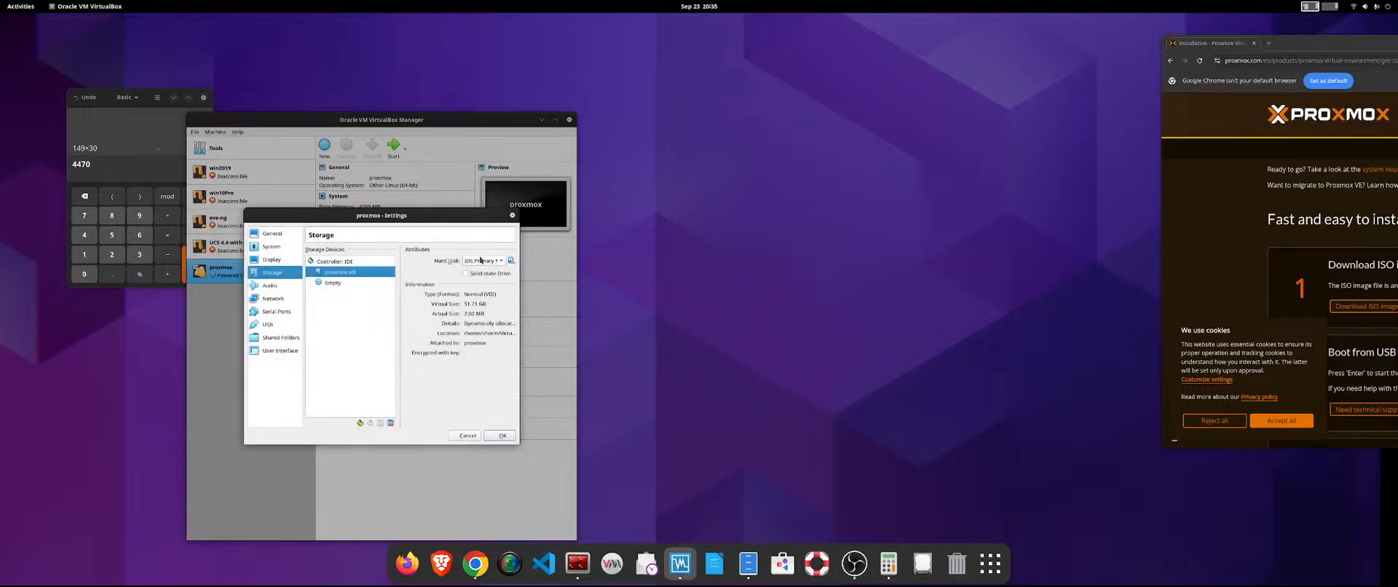
click(481, 260)
click(457, 270)
Load proxmox-ve_9.0-1.iso from Downloads into the machine's empty optical drive and save the settings.
click(333, 283)
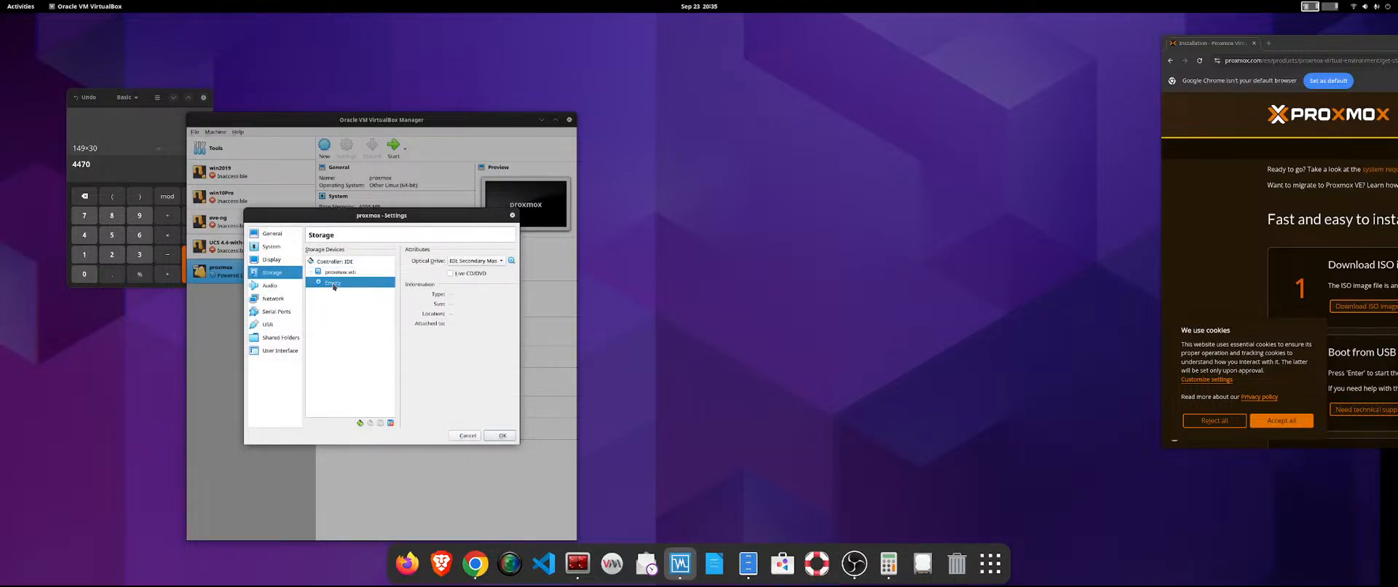
click(482, 262)
click(491, 262)
click(512, 261)
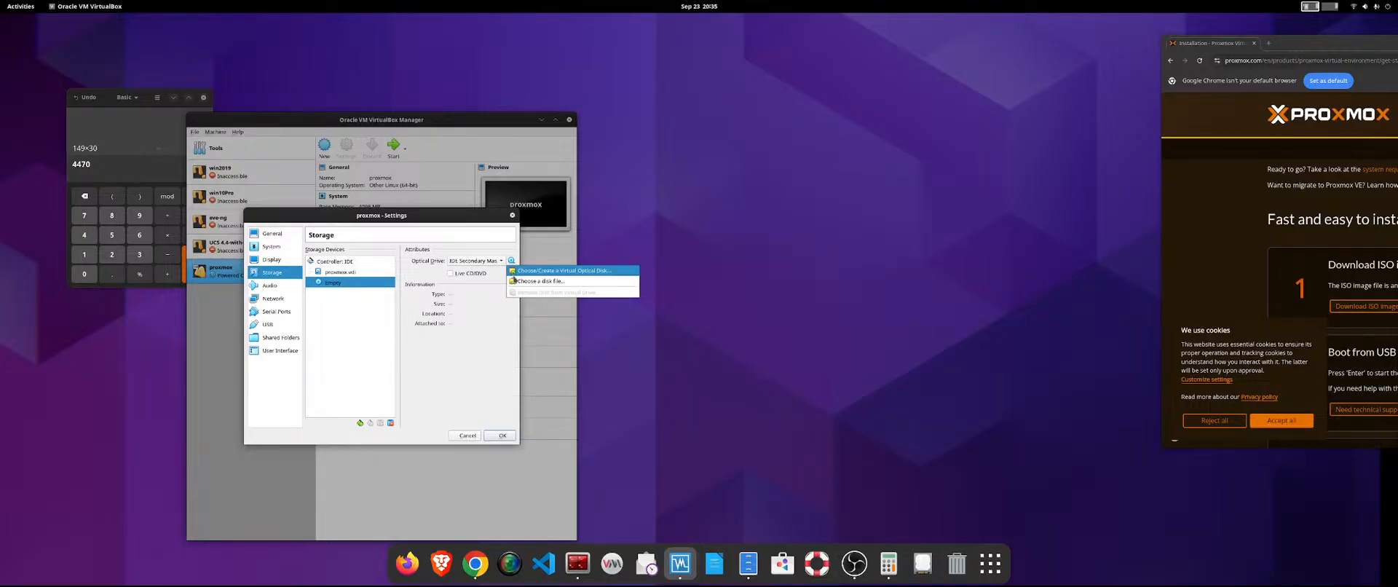
click(539, 281)
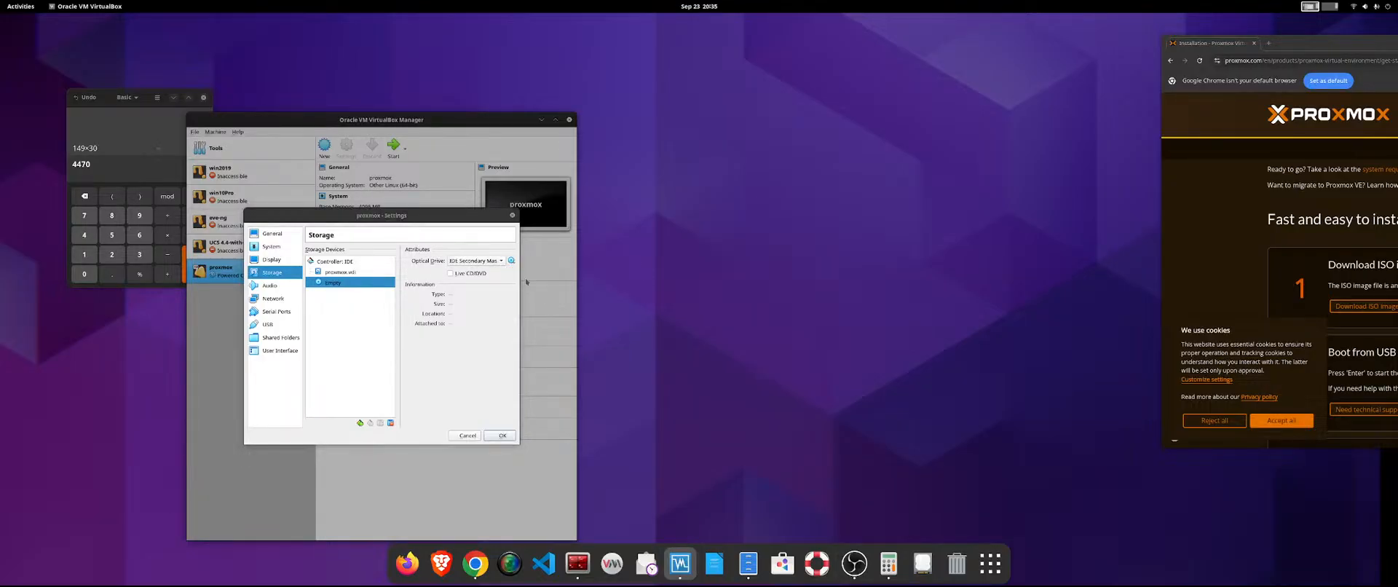
drag(588, 129, 768, 138)
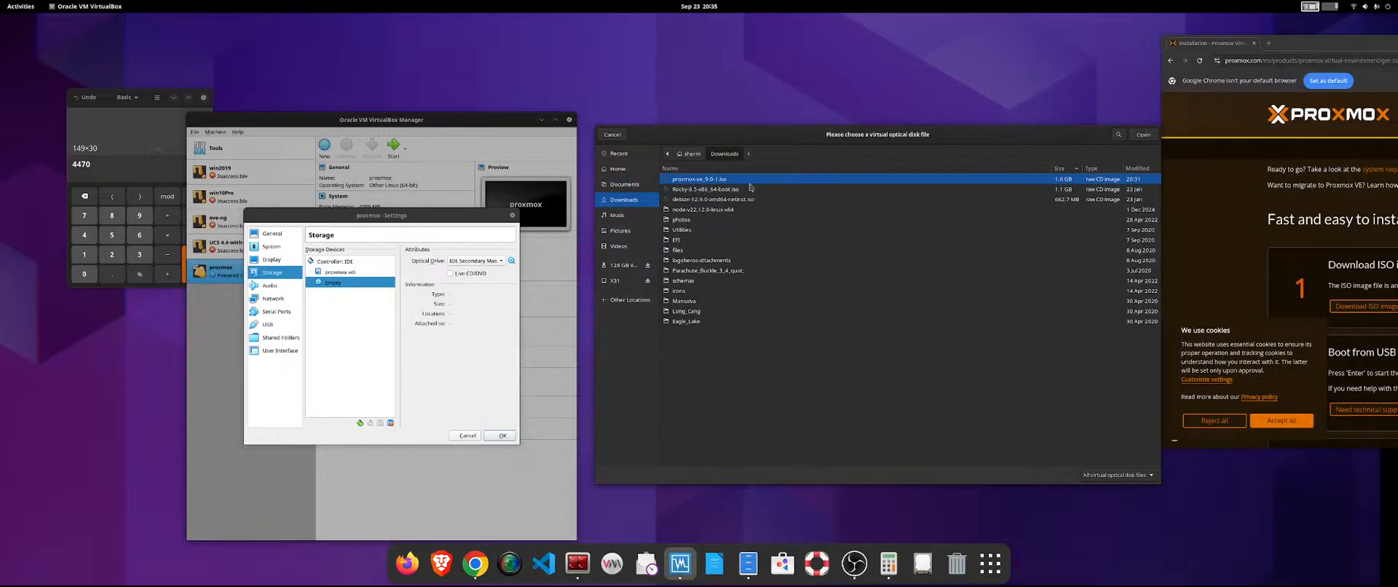
click(1143, 134)
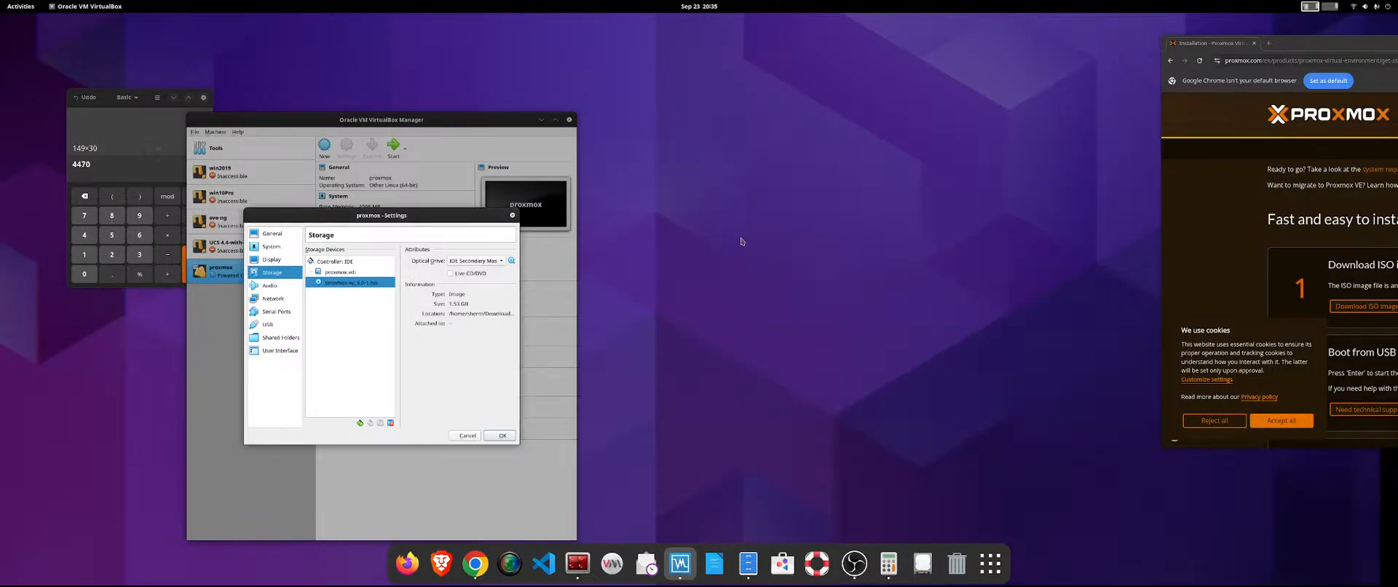
click(500, 435)
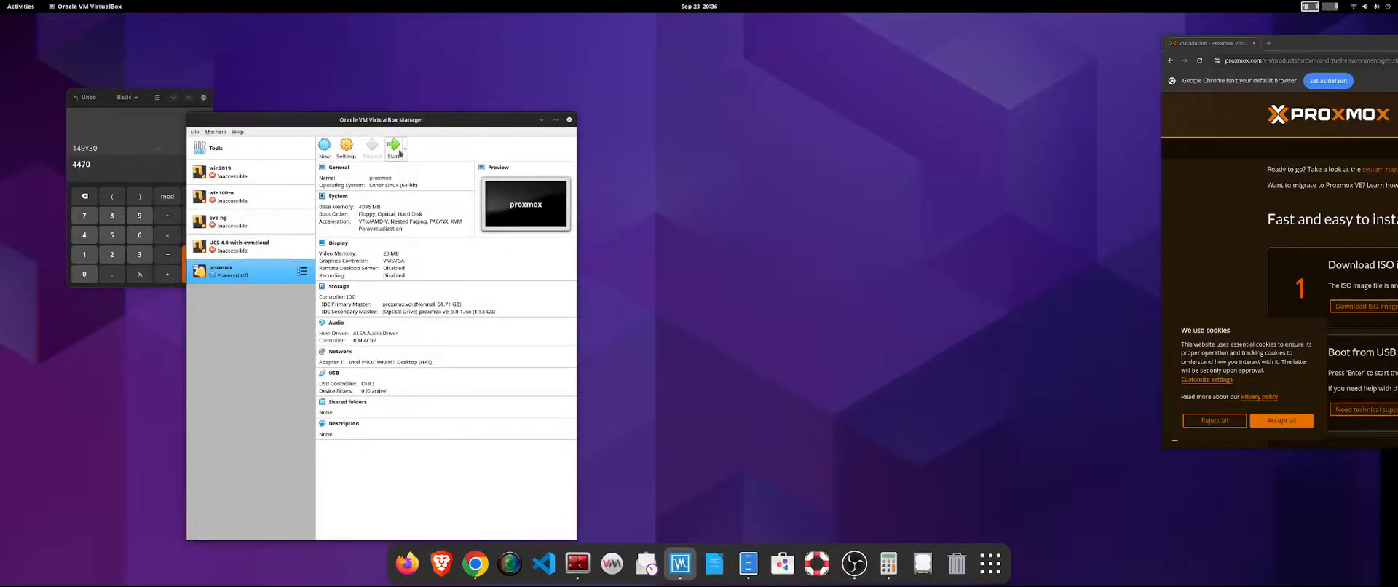
Try to start the proxmox virtual machine, read the session and kernel driver error details, and dismiss both errors.
click(398, 153)
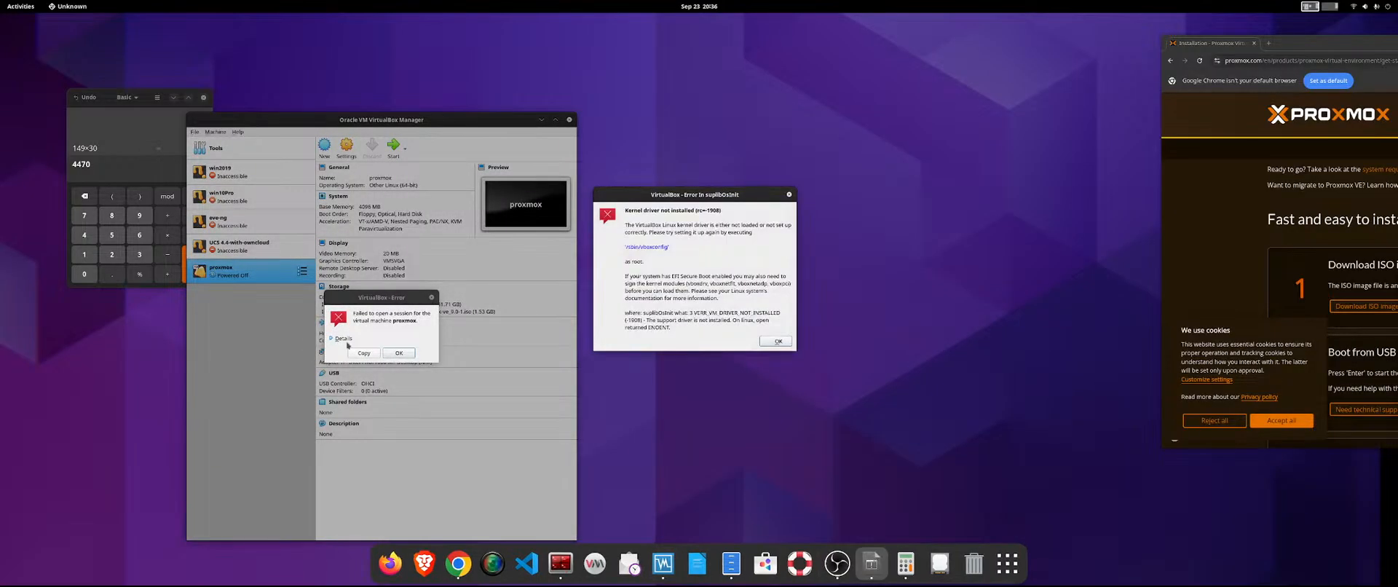
click(345, 339)
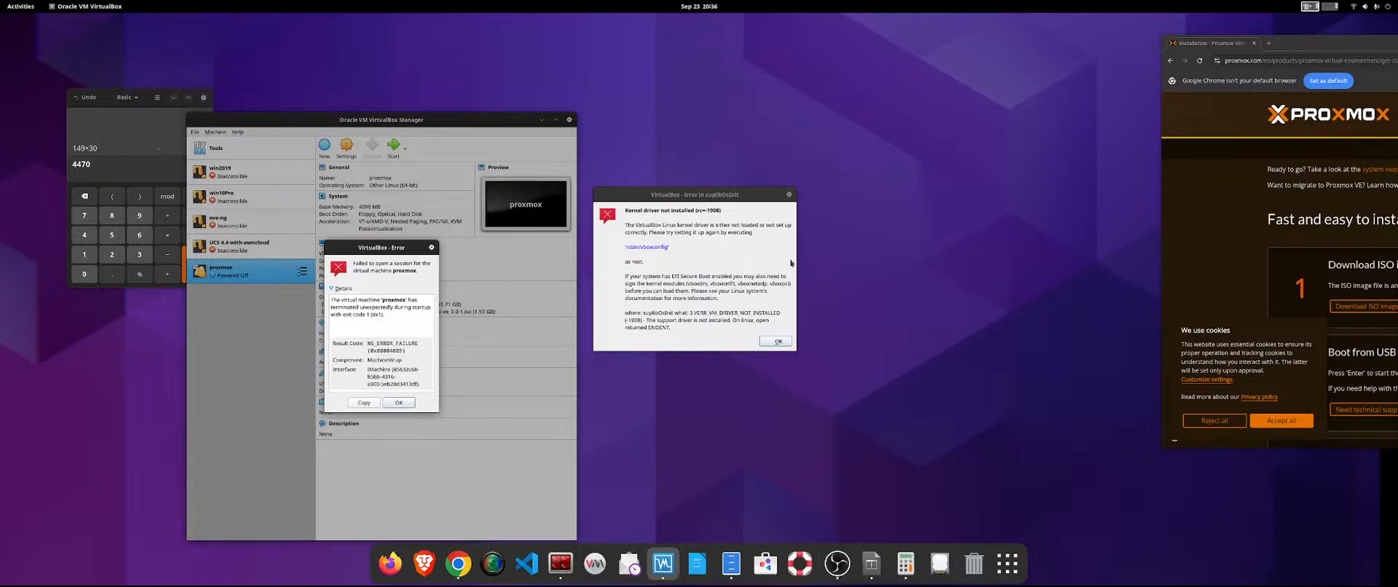
drag(705, 197, 482, 169)
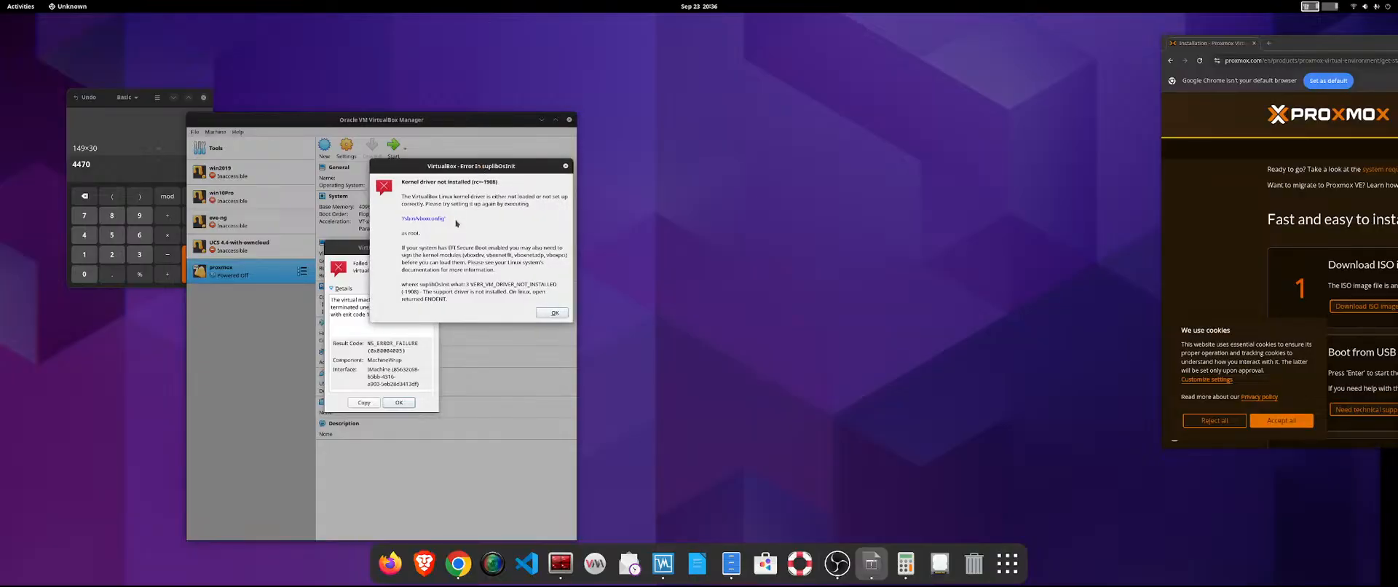
click(552, 312)
click(398, 402)
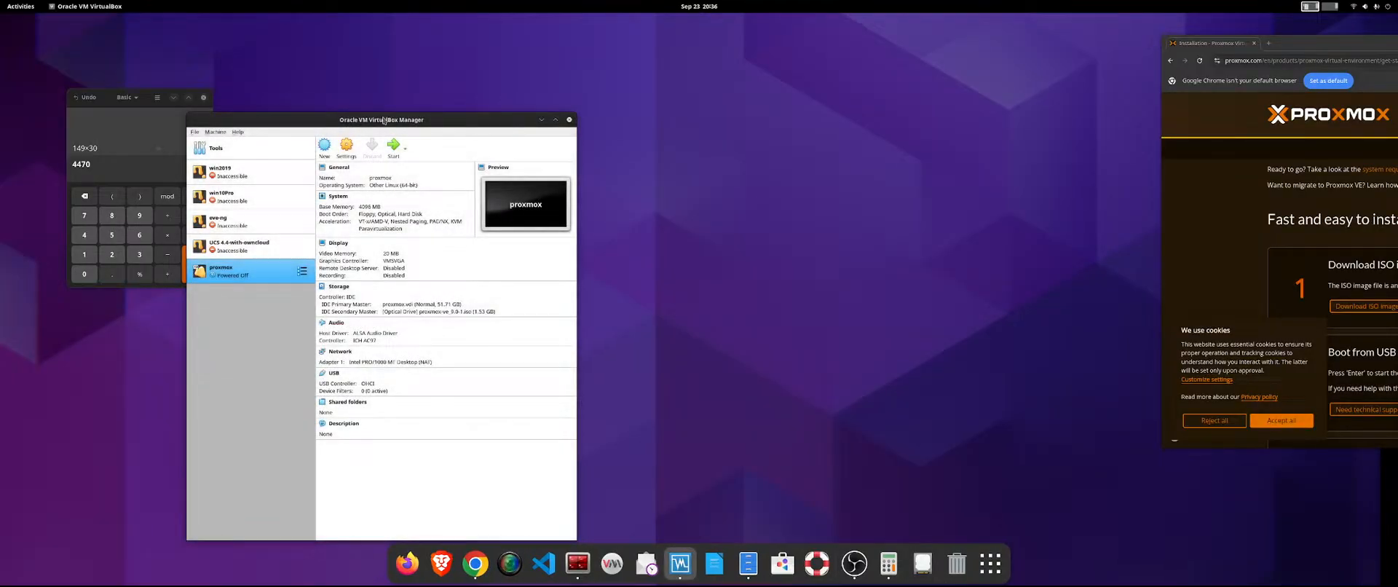
Exit the VirtualBox Manager.
click(184, 131)
click(257, 120)
click(192, 132)
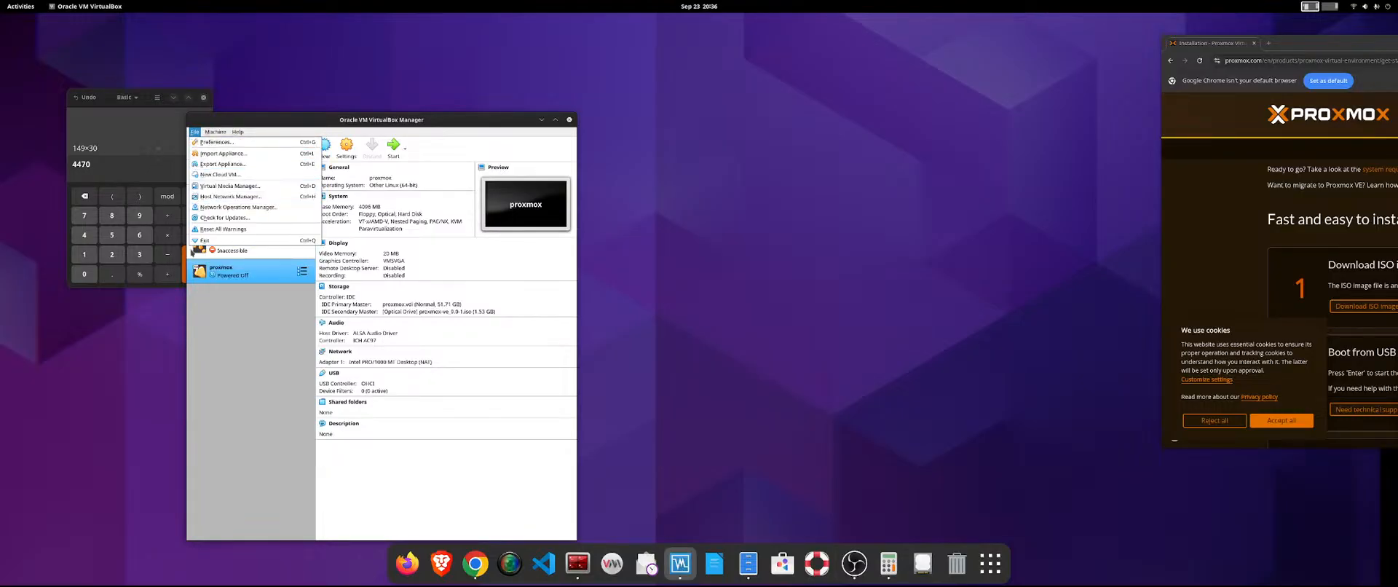
click(201, 241)
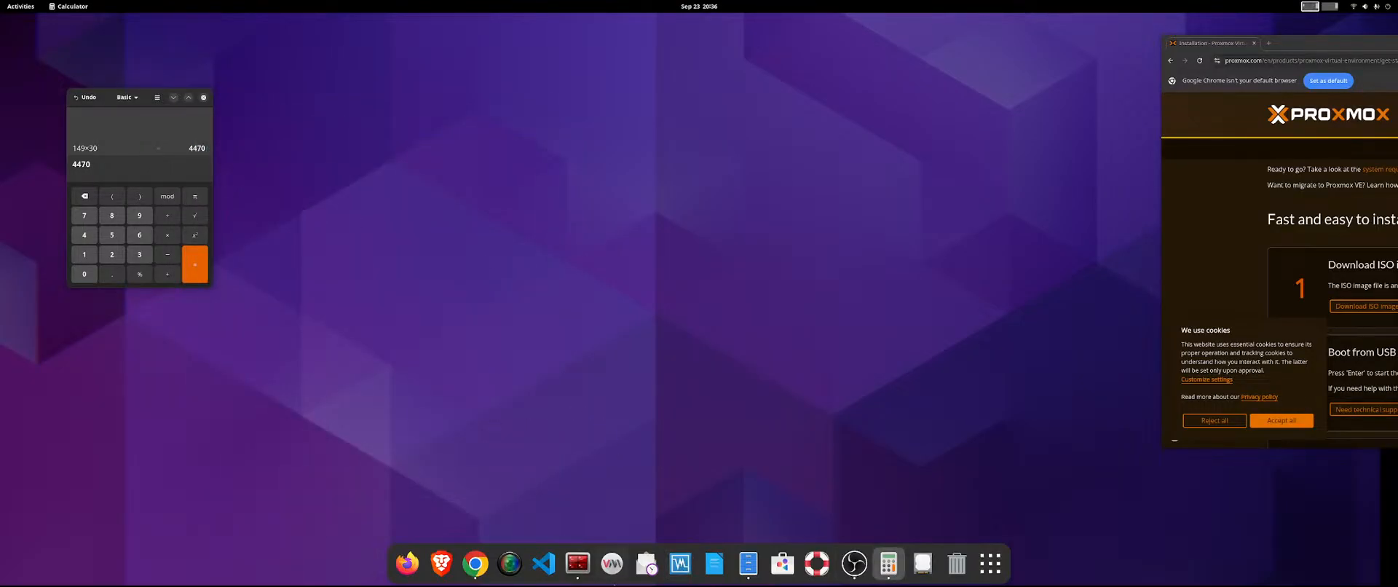
Relaunch VirtualBox as root from Terminator with sudo virtualbox, enter the sudo password, and dismiss the new-version notice.
click(578, 563)
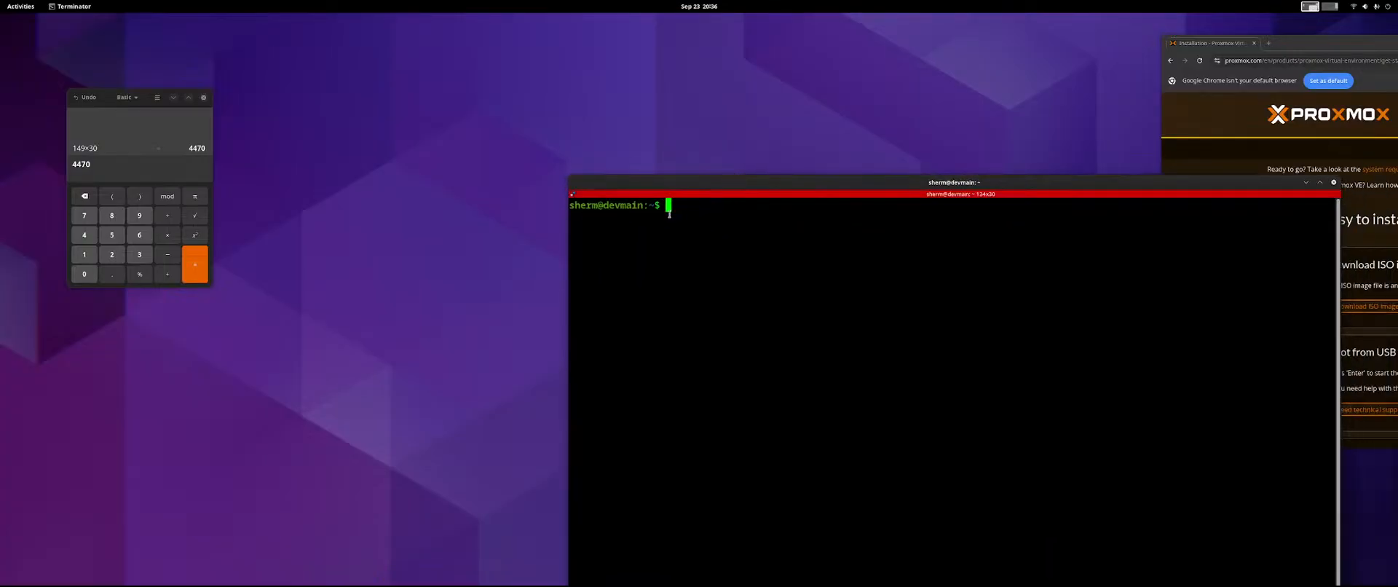
text(sudo virtualbox)
key(Return)
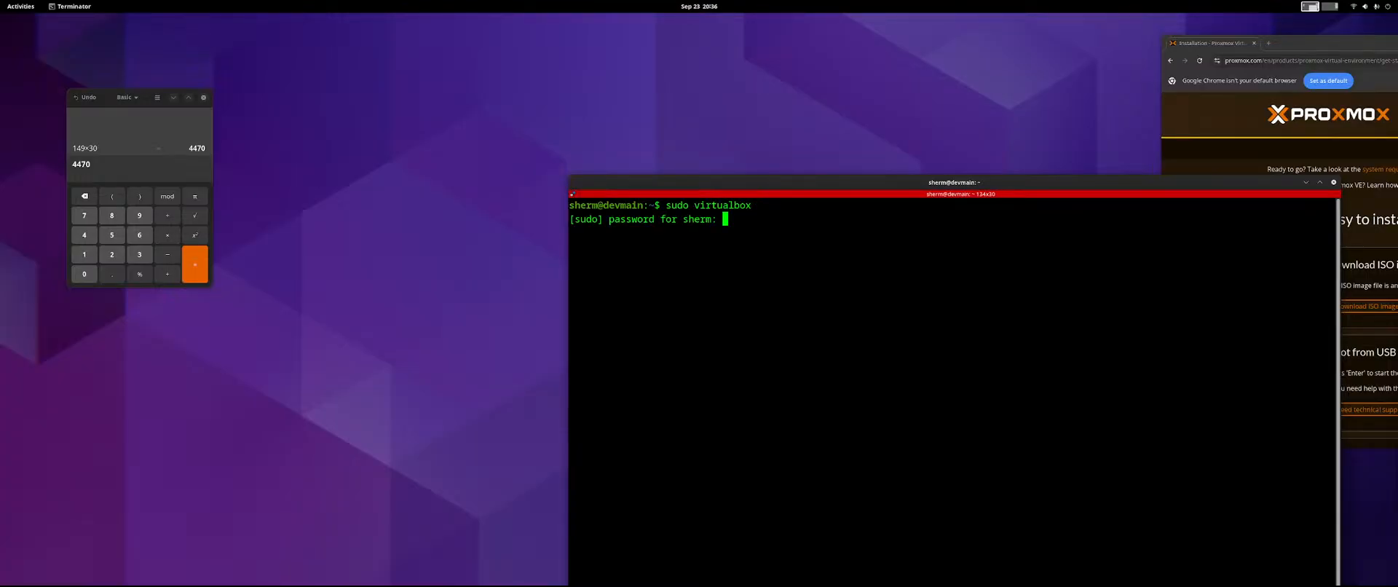
key(Return)
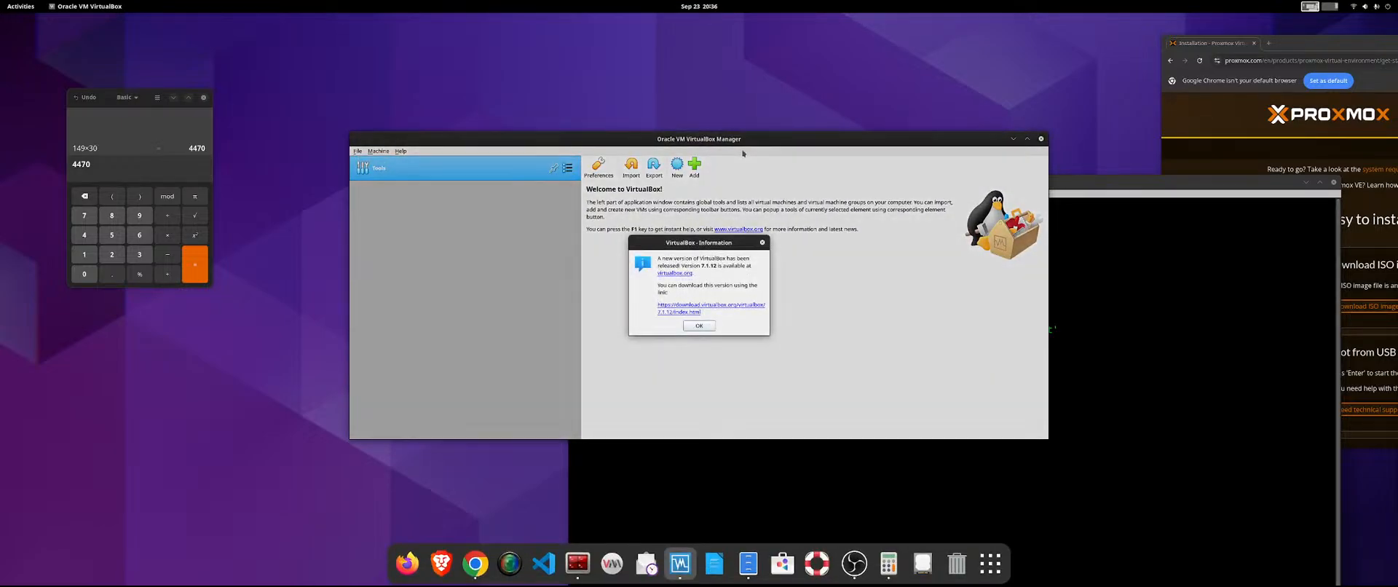
click(699, 329)
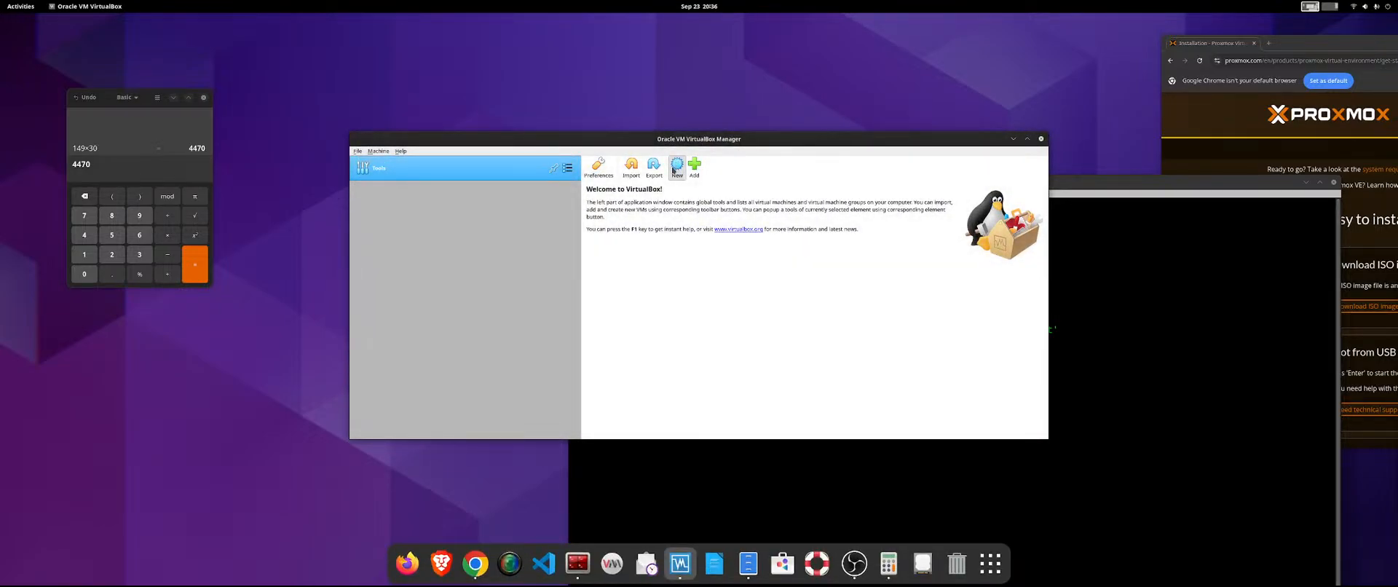
Begin creating a new virtual machine and name it proxmox.
click(677, 166)
text(p)
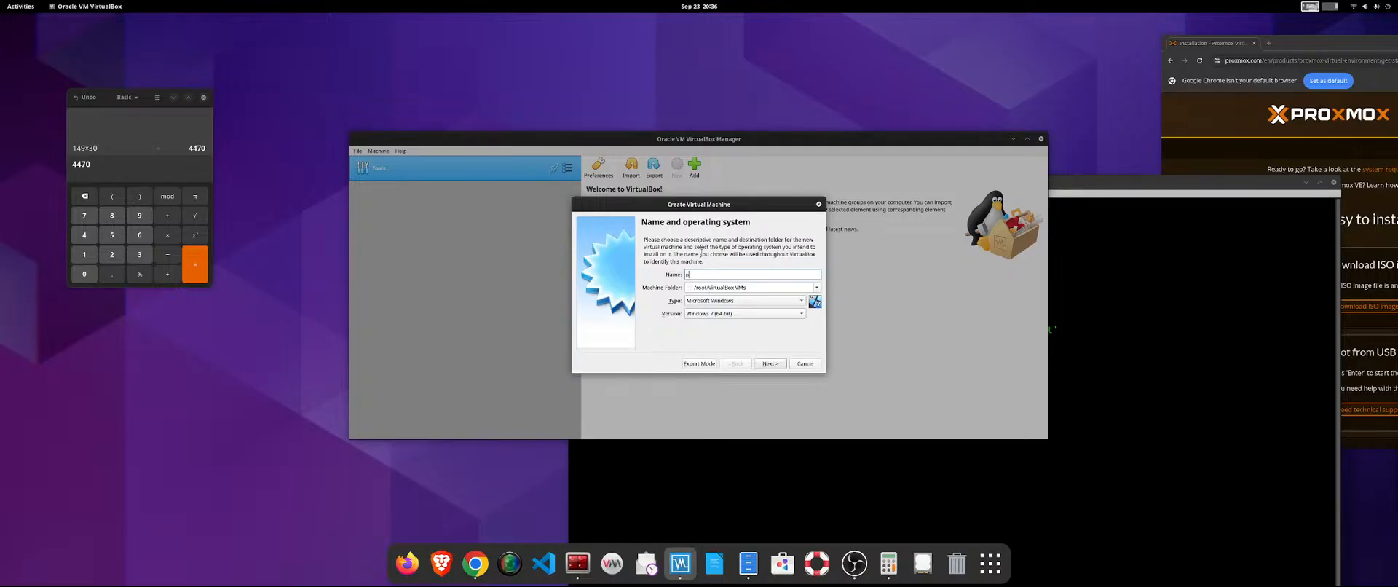
text(roxmox)
click(816, 289)
click(718, 314)
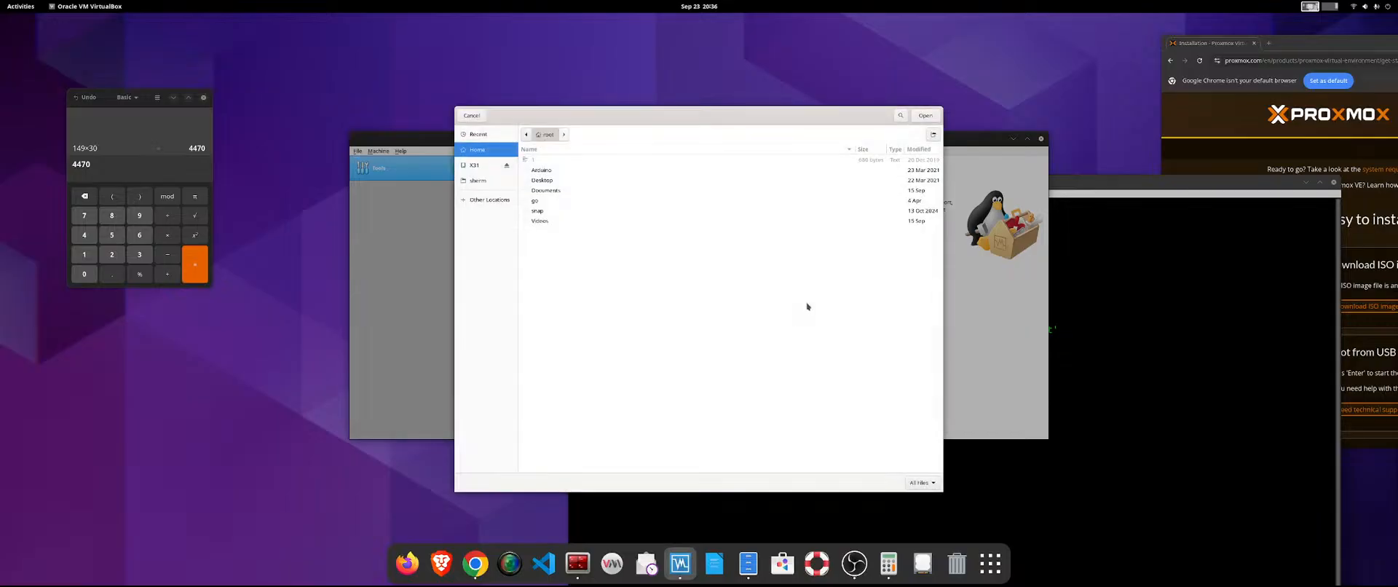
click(474, 117)
click(746, 300)
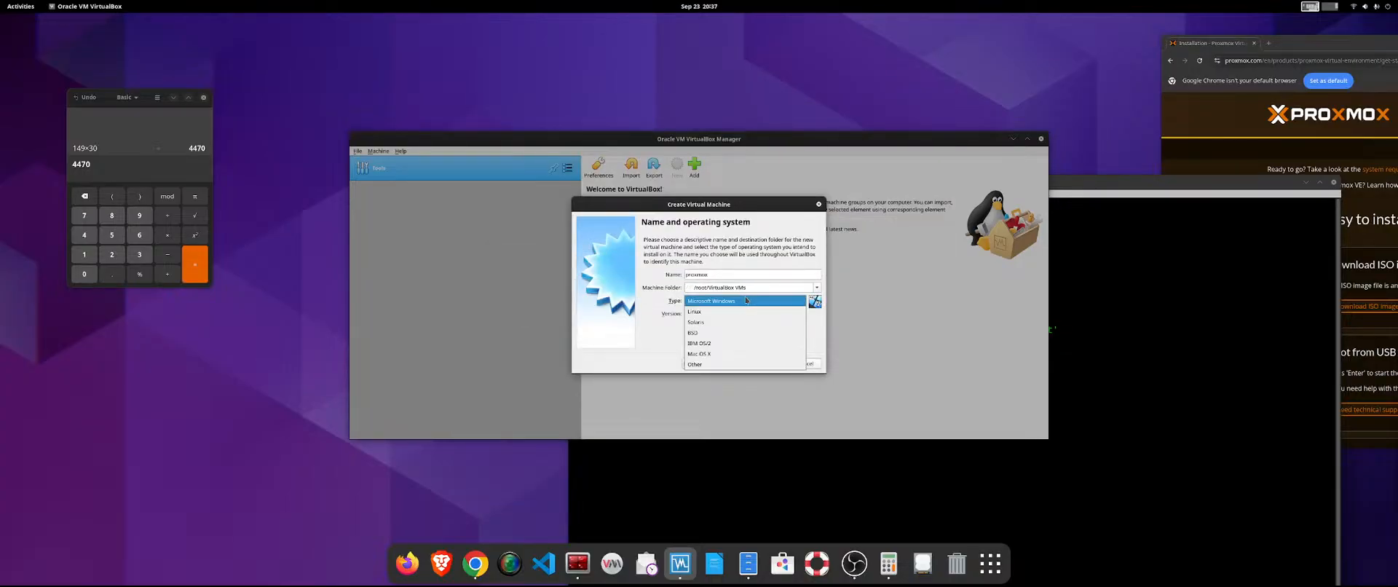
click(745, 300)
click(750, 313)
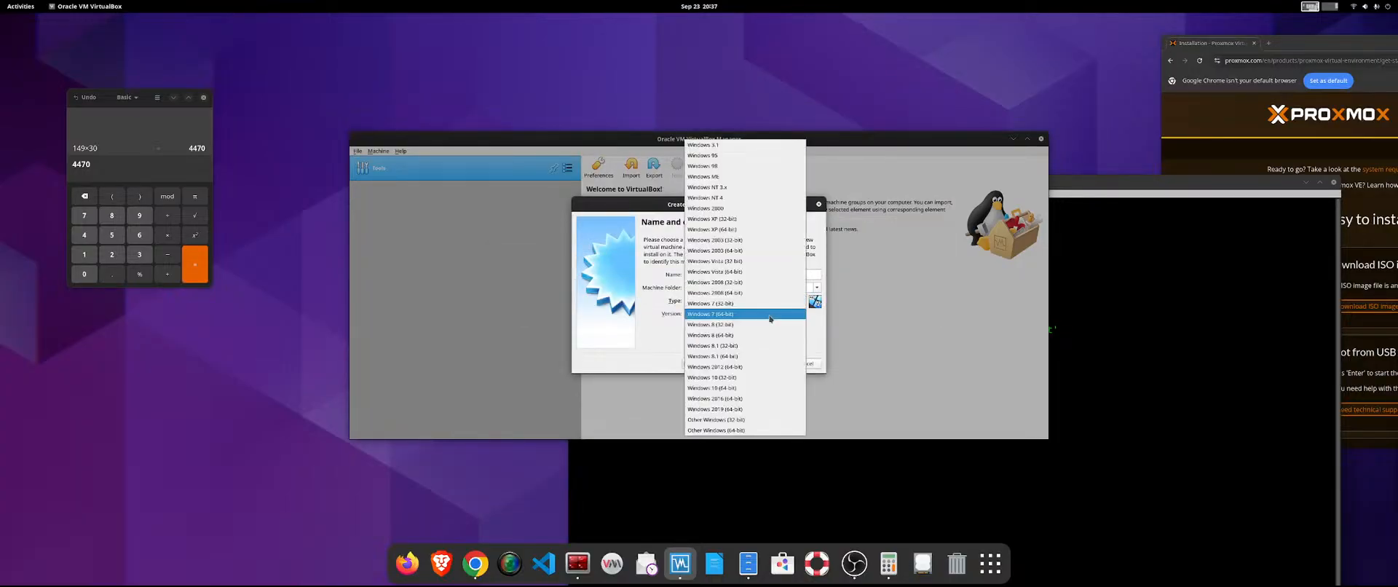
click(765, 314)
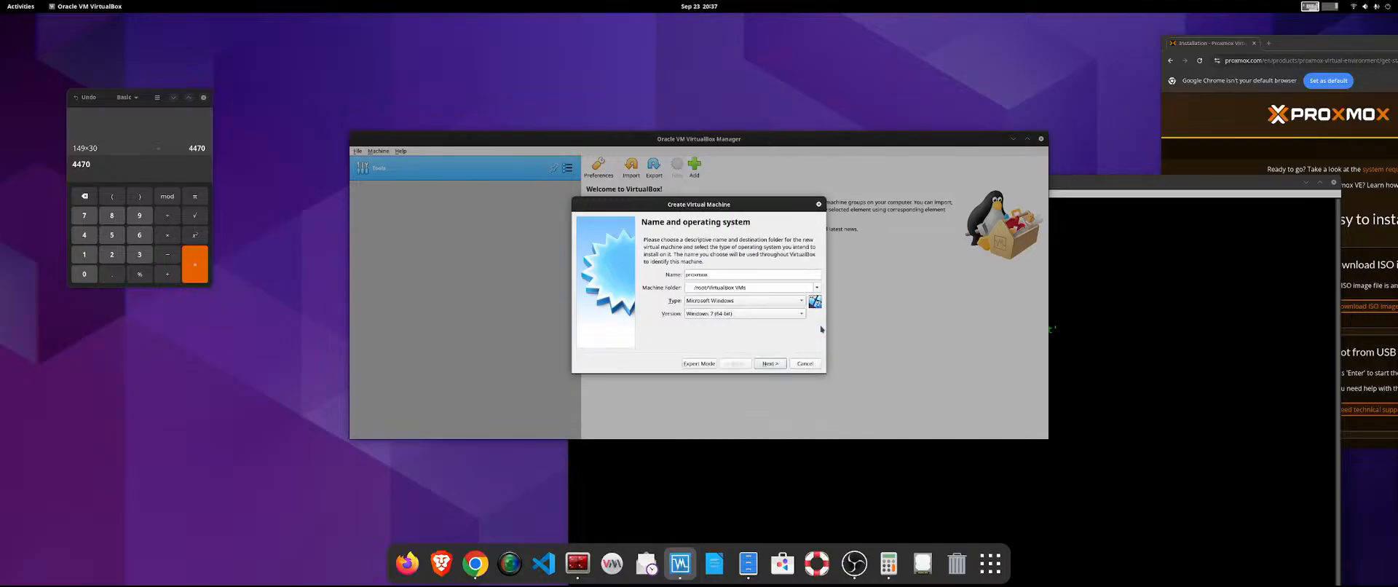
Set the new machine's type to Linux and version to Other Linux (64-bit), and continue to the memory size.
click(767, 305)
click(755, 311)
click(754, 316)
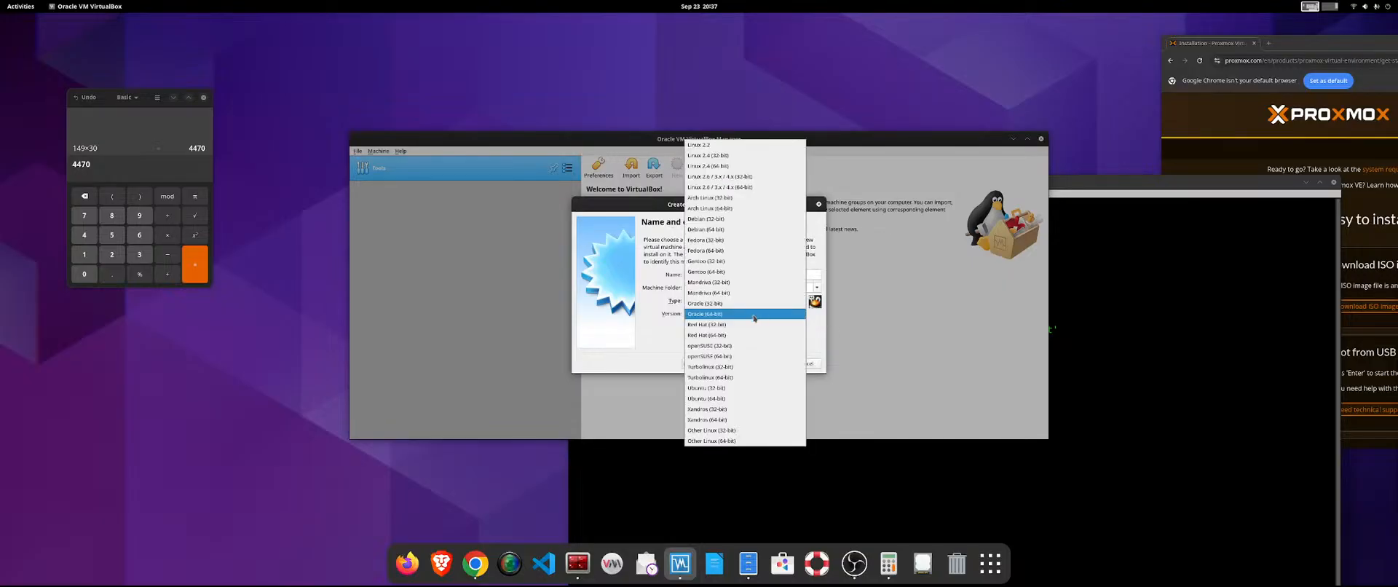
click(743, 441)
click(769, 363)
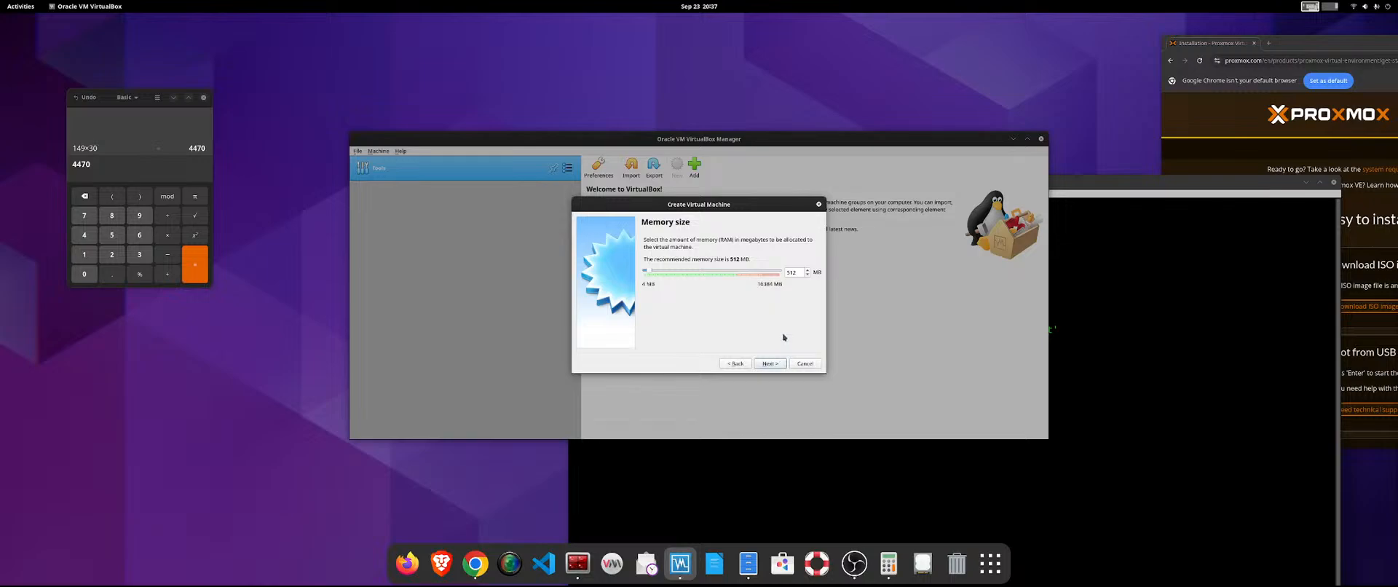
Set the machine's memory to 4096 MB and continue to the hard disk options.
double_click(791, 272)
text(4096)
click(771, 364)
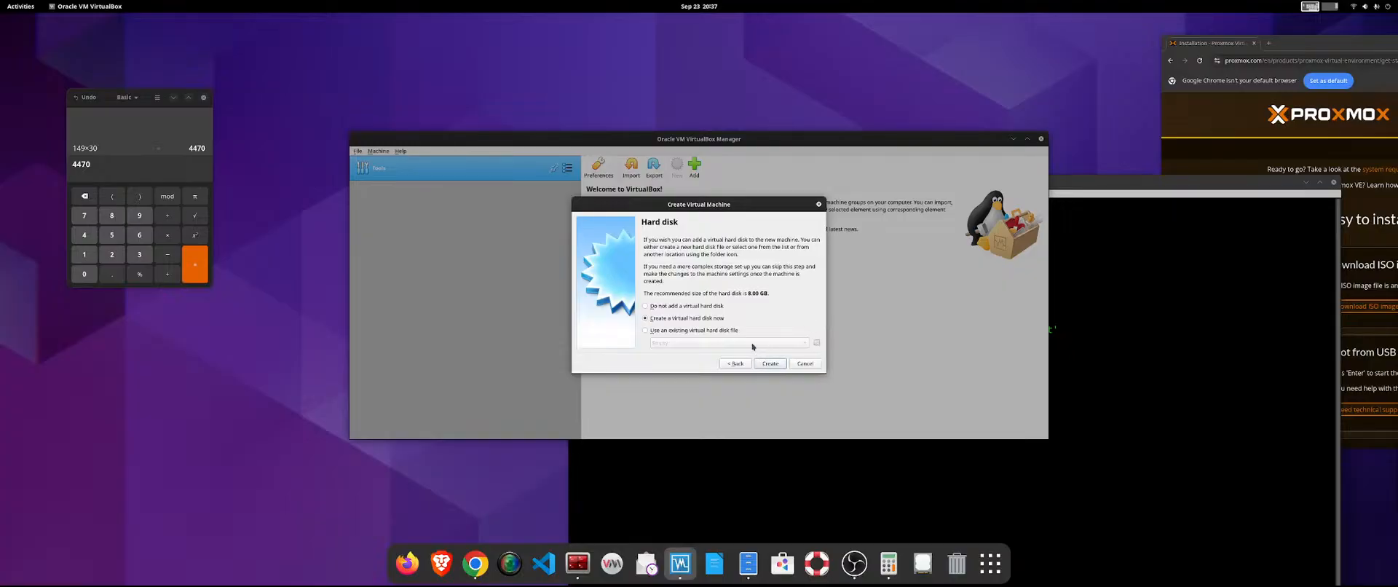
Create a dynamically allocated VDI hard disk for the machine, with its size raised to over 50 GB.
click(771, 363)
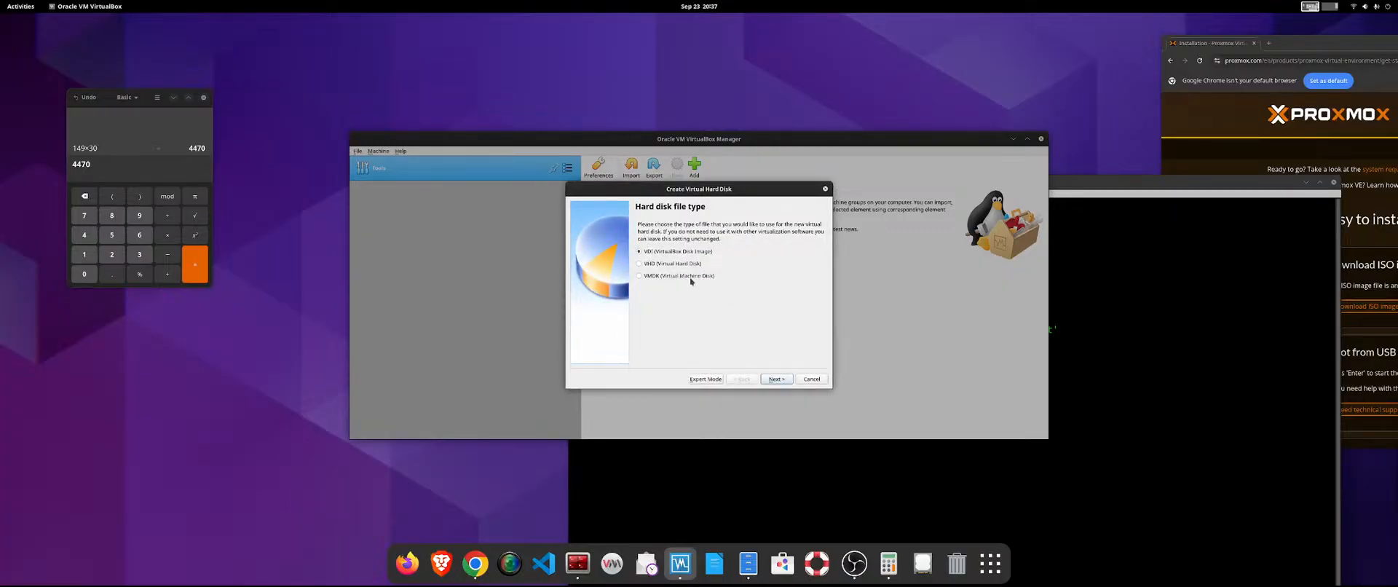
click(776, 380)
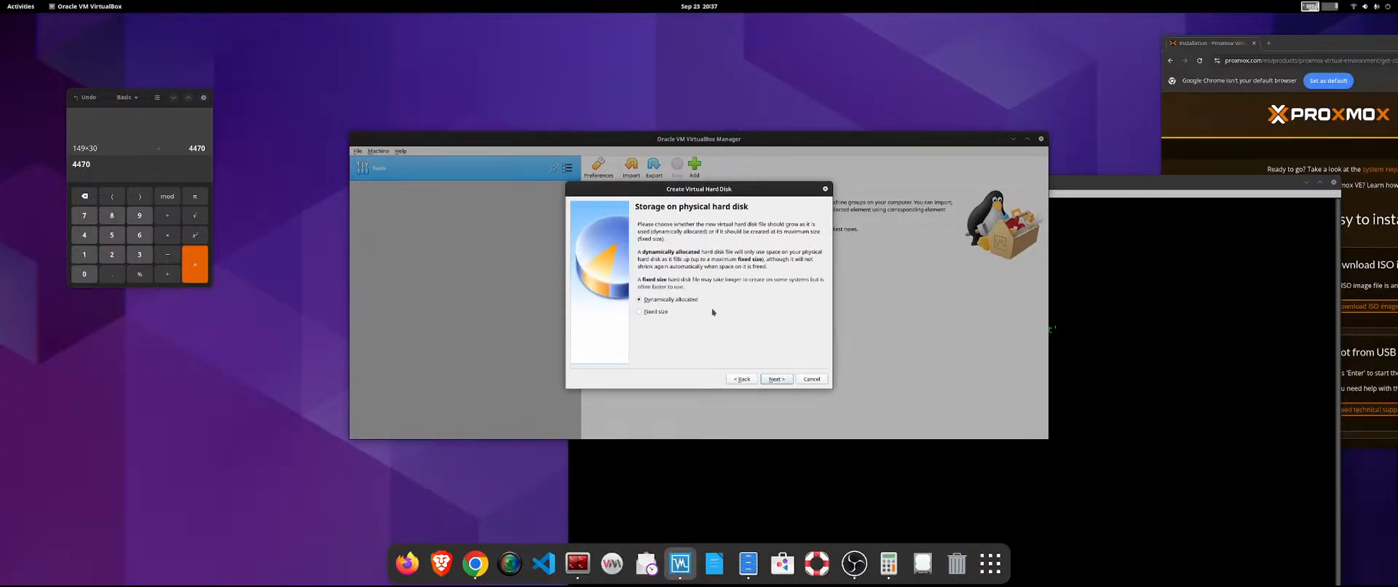
click(781, 378)
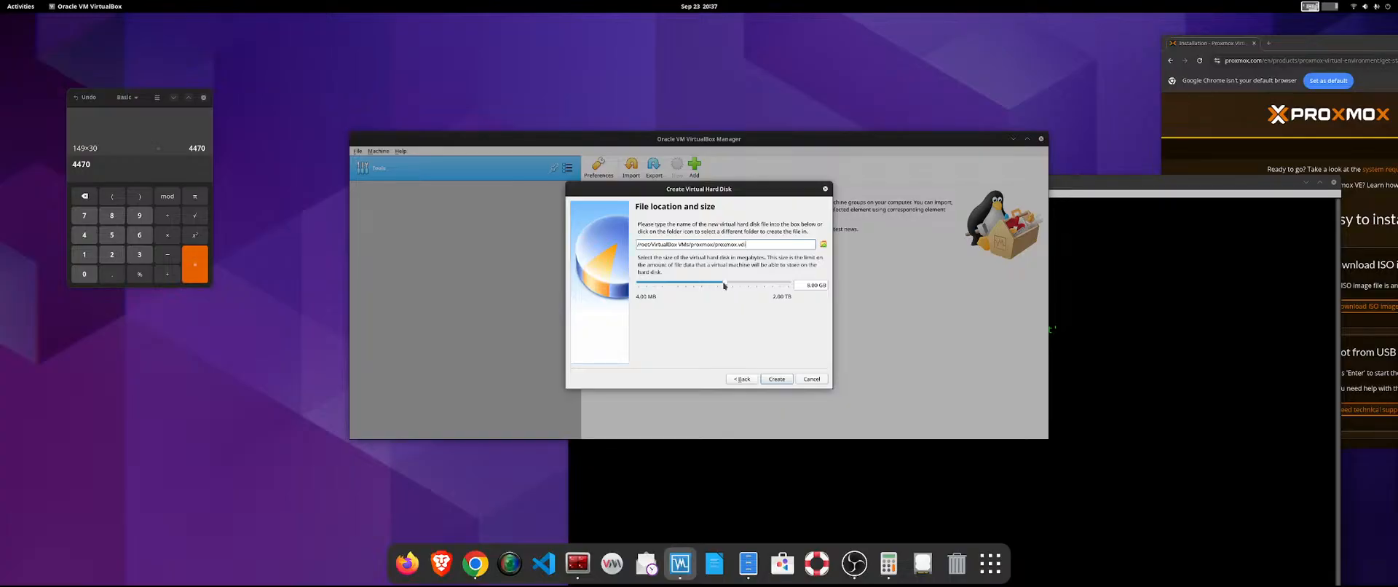
drag(724, 285, 749, 284)
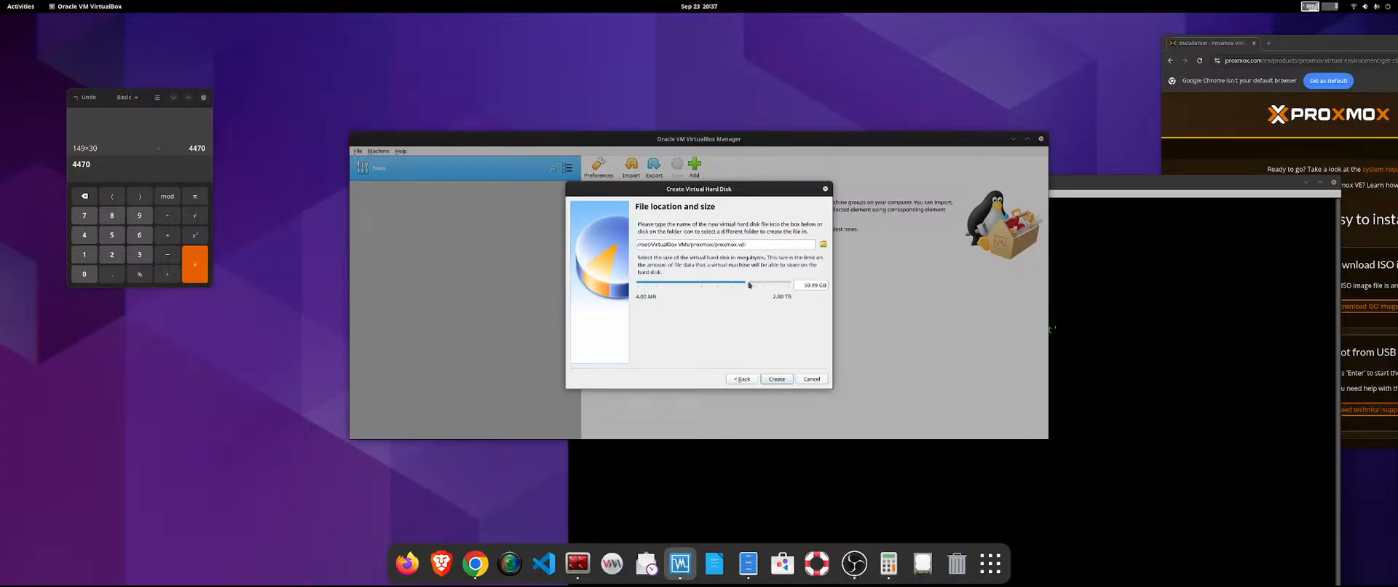
click(770, 379)
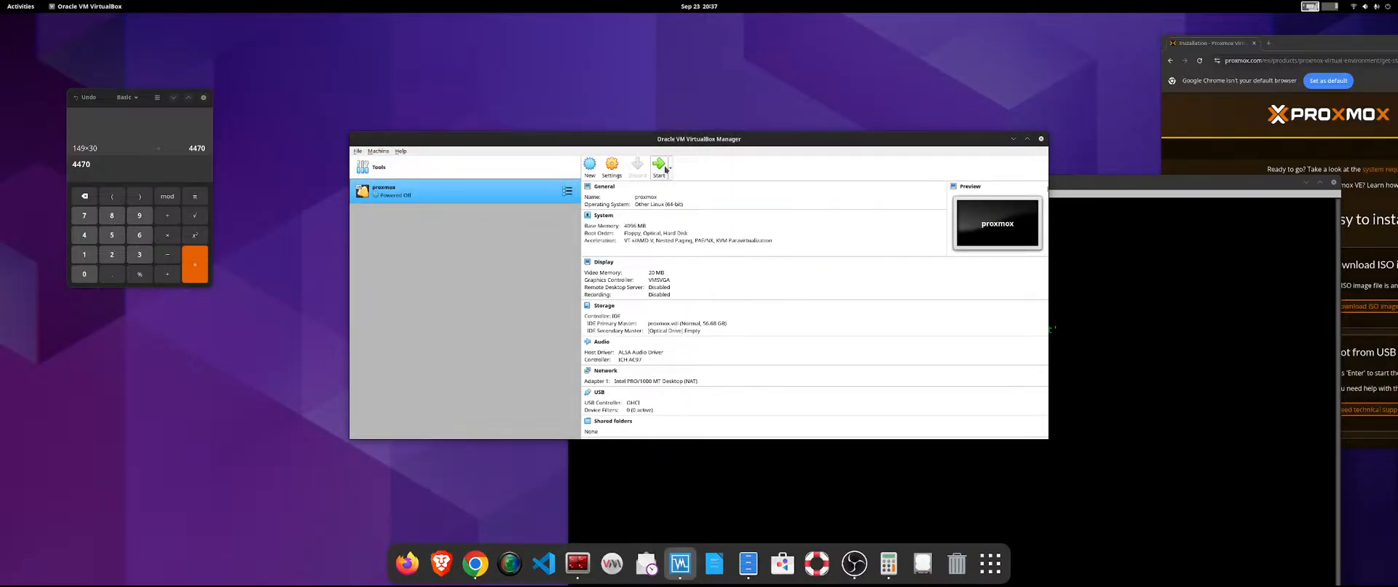
Load the Proxmox VE 9.0-1 ISO from Downloads into the machine's empty optical drive and save the settings.
click(669, 167)
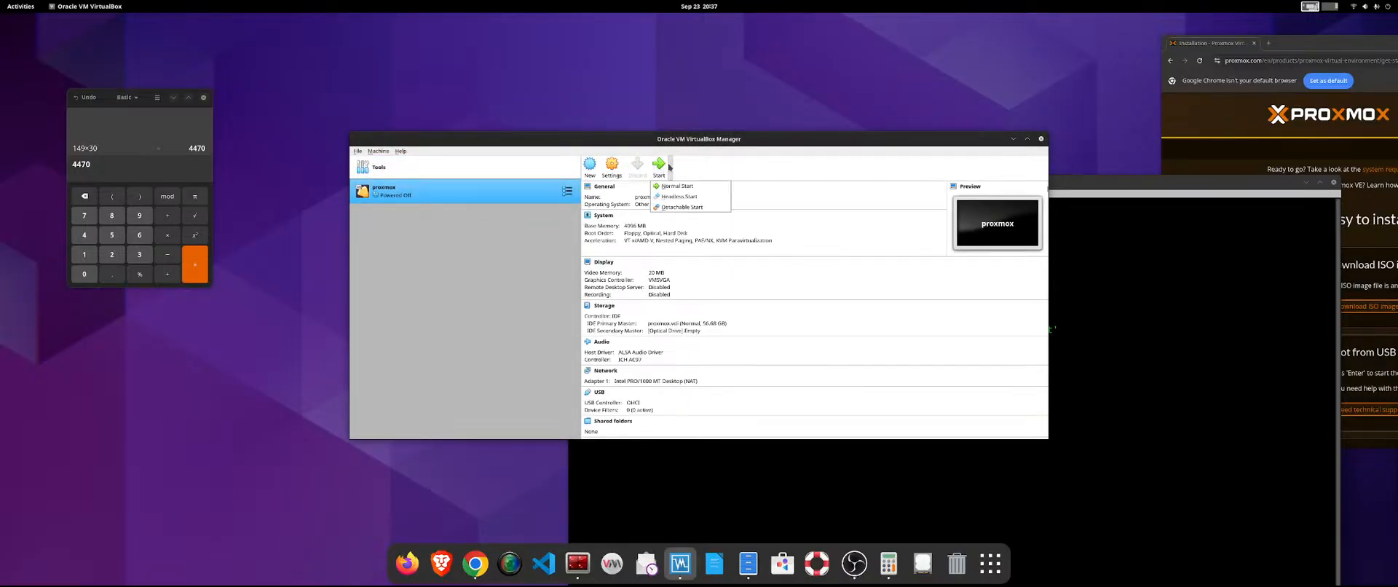
click(734, 166)
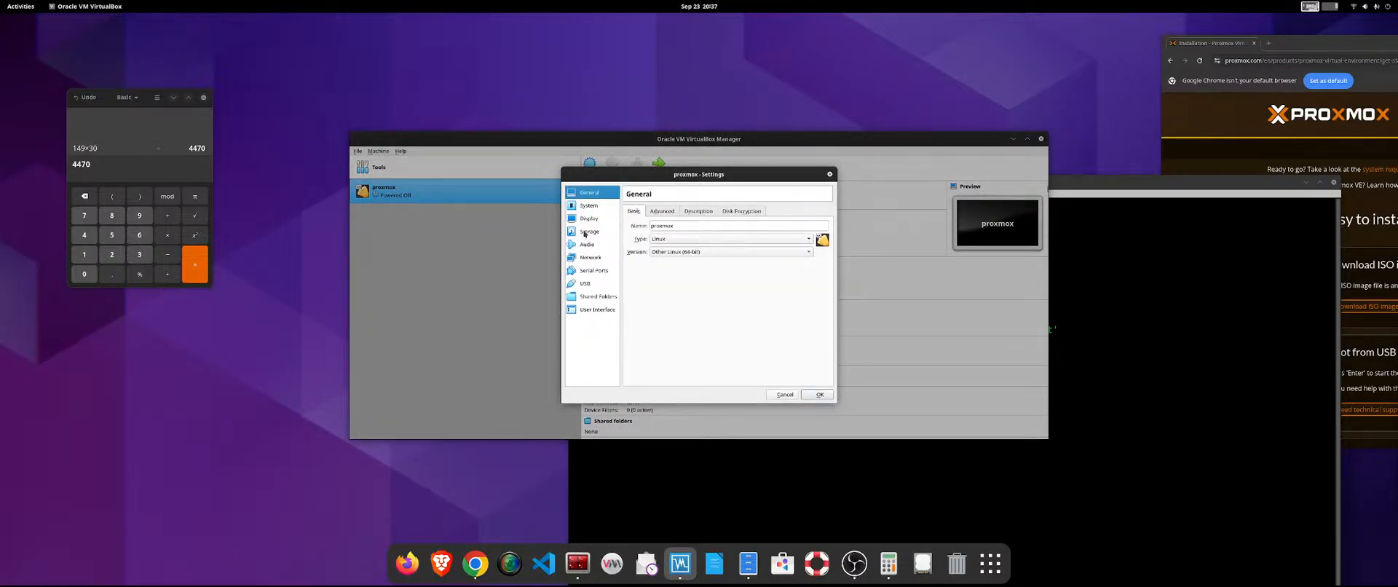
click(613, 233)
click(660, 242)
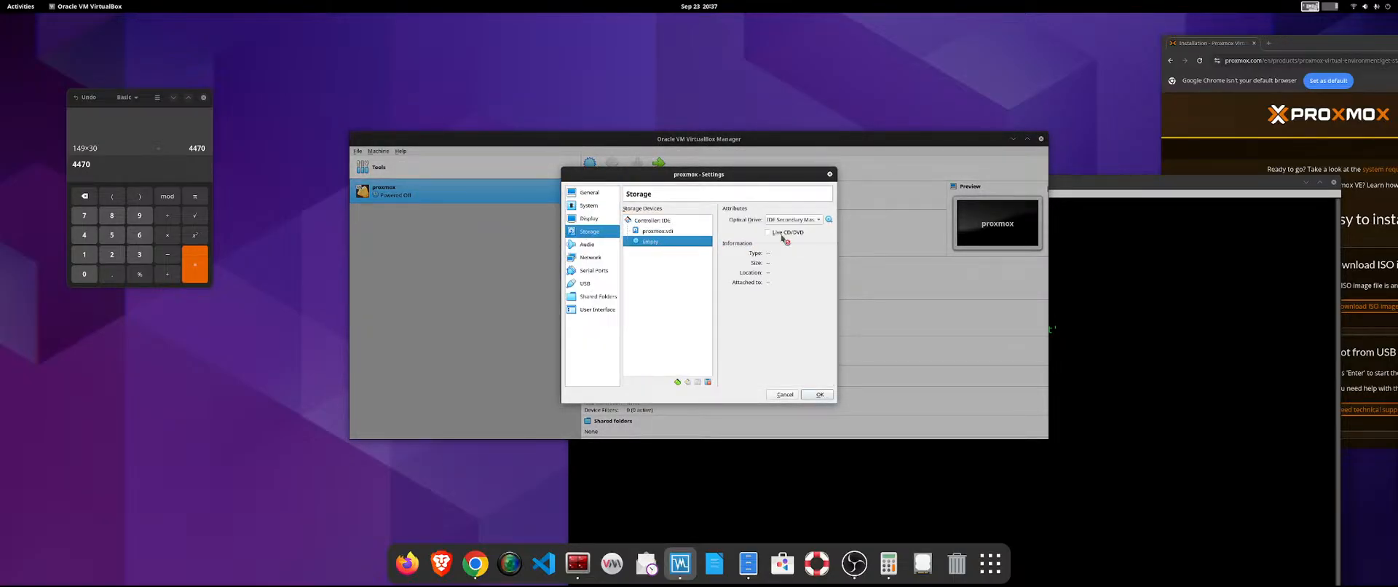
click(829, 220)
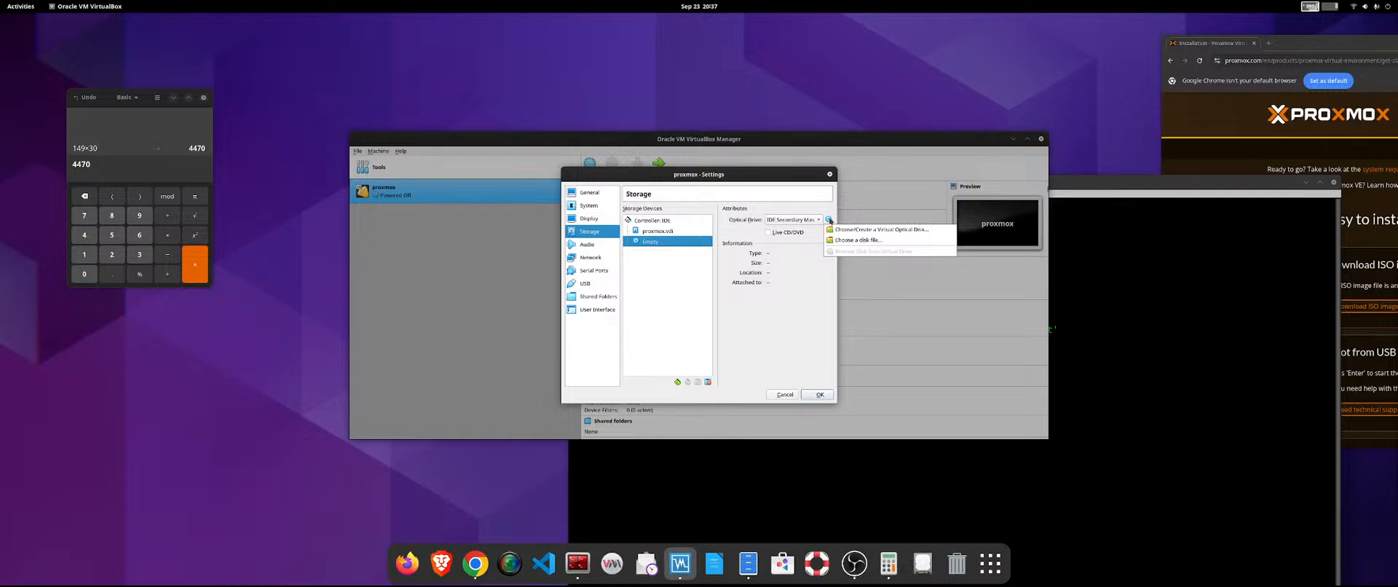
click(849, 239)
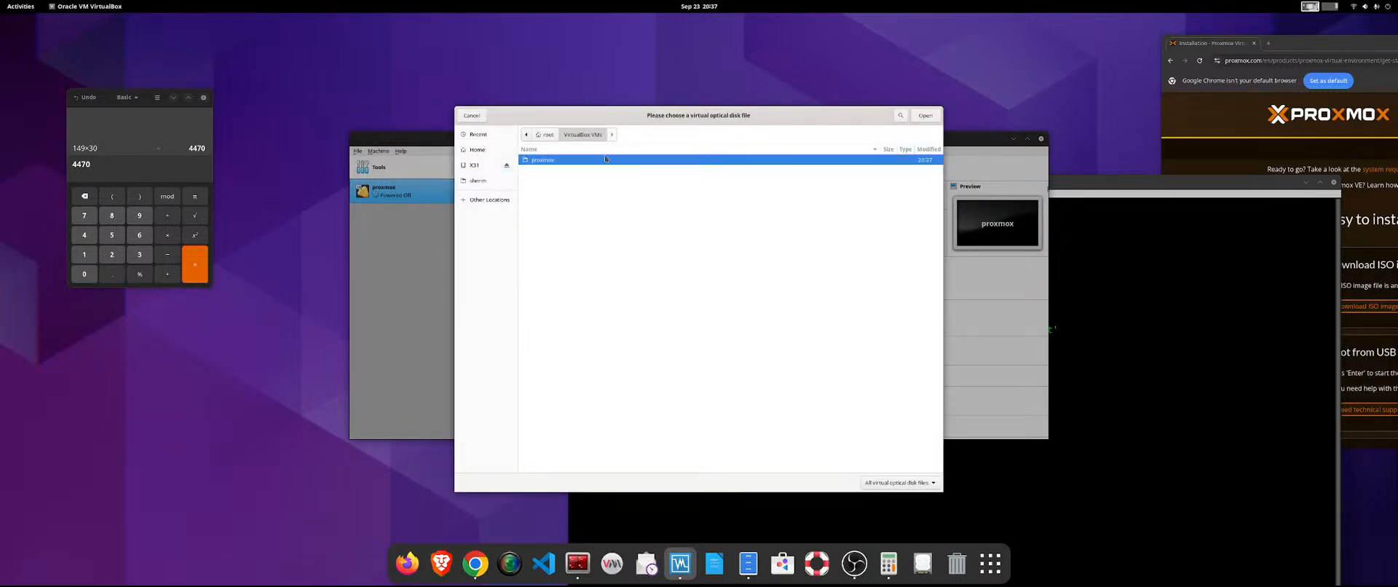
key(Escape)
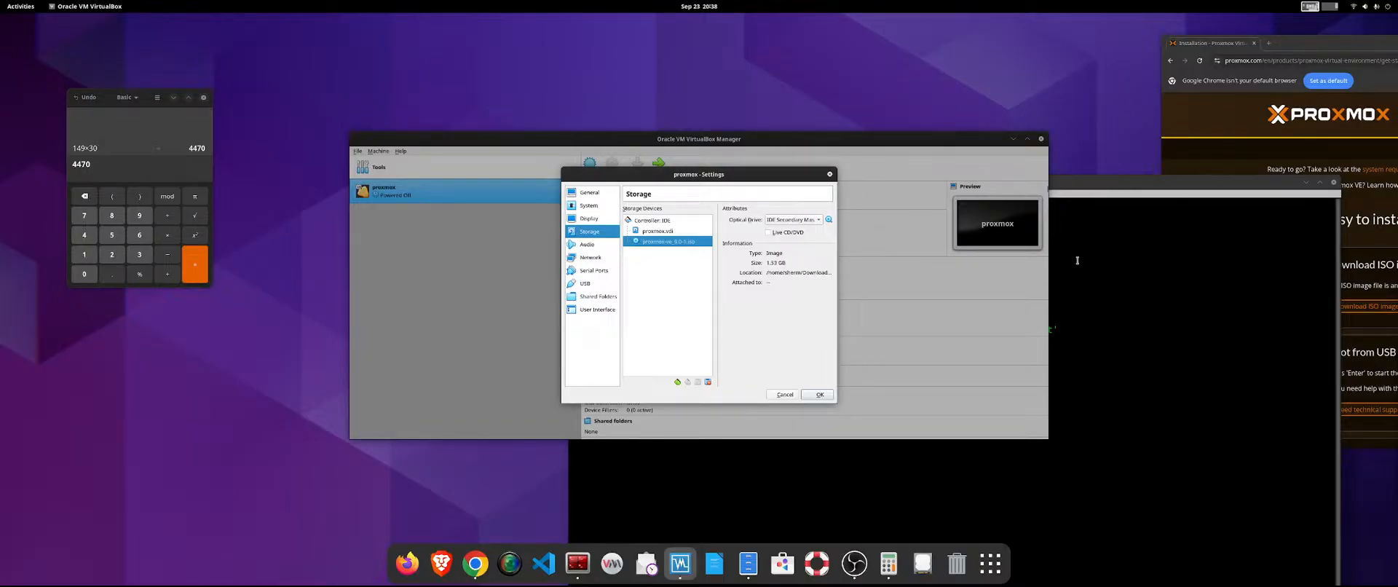
click(818, 396)
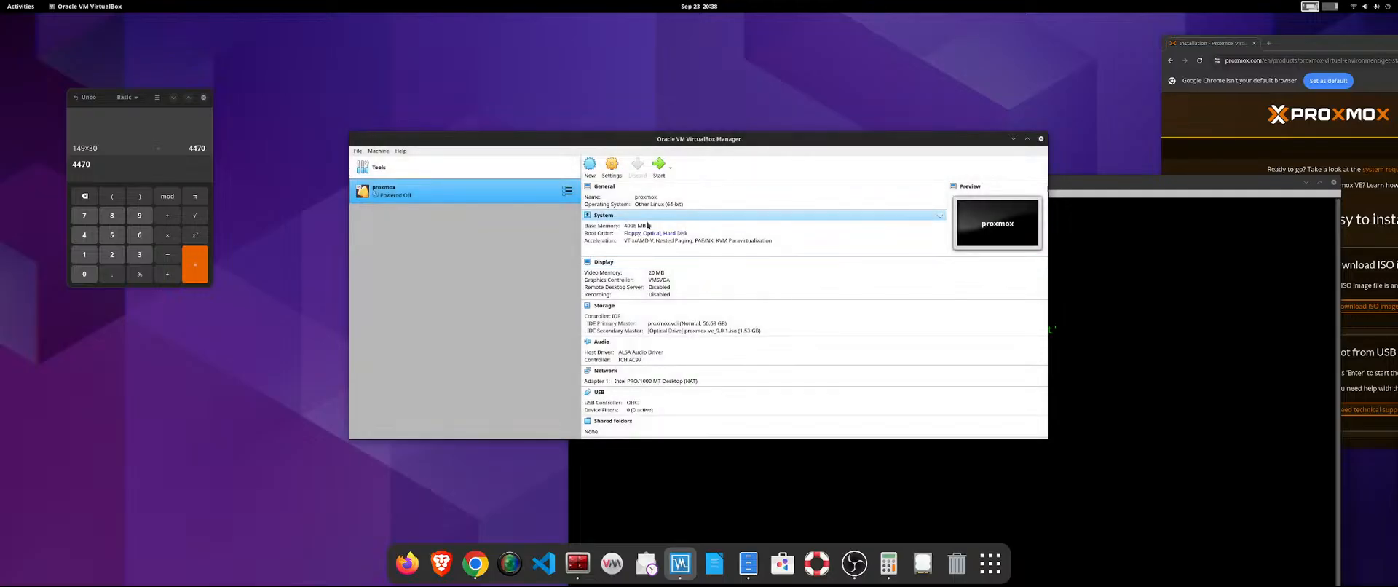
Try to start the proxmox machine, check the kernel module warning in Terminator, and dismiss the driver error.
click(666, 174)
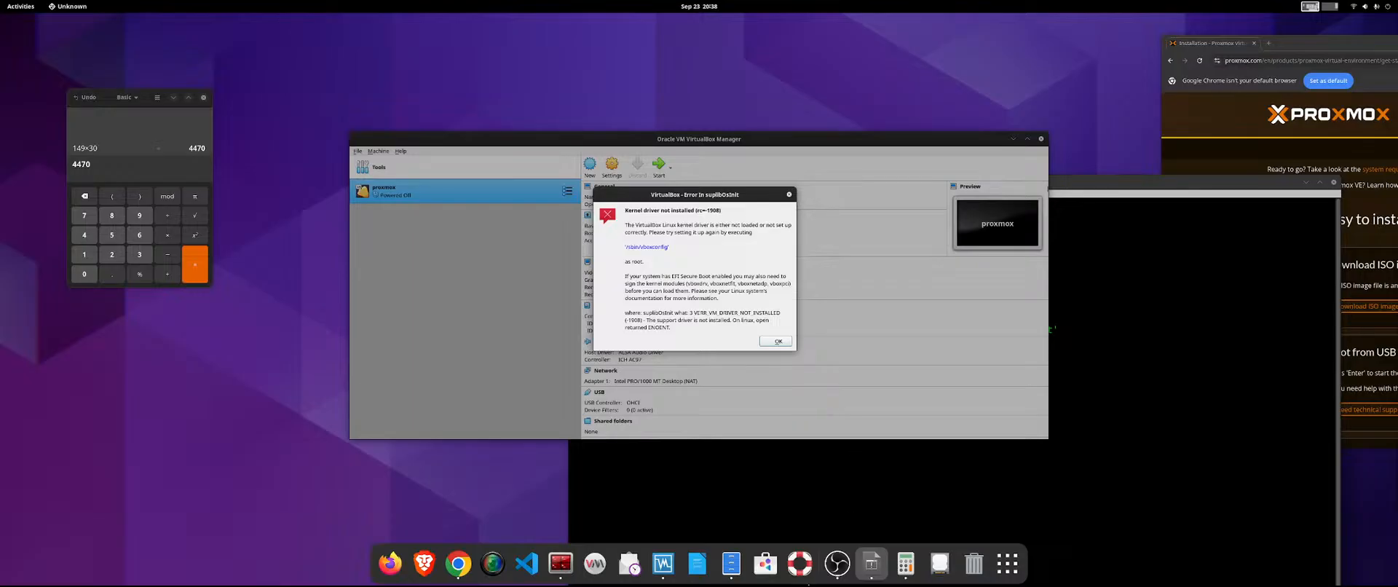
click(571, 570)
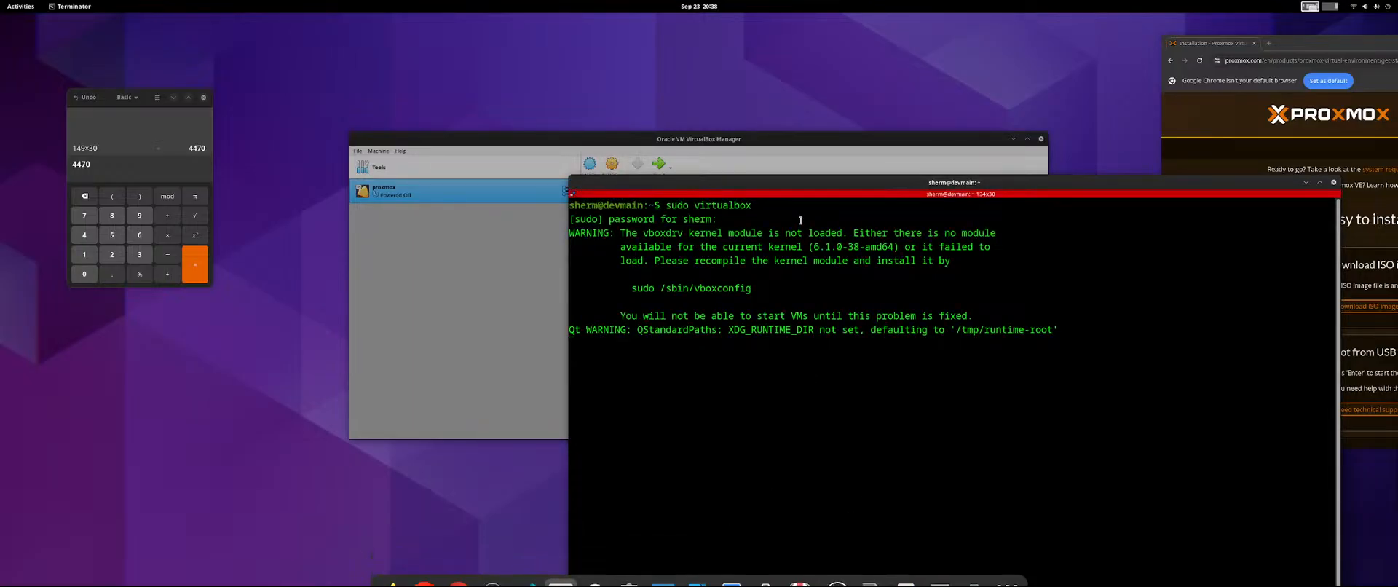
drag(793, 182, 1397, 150)
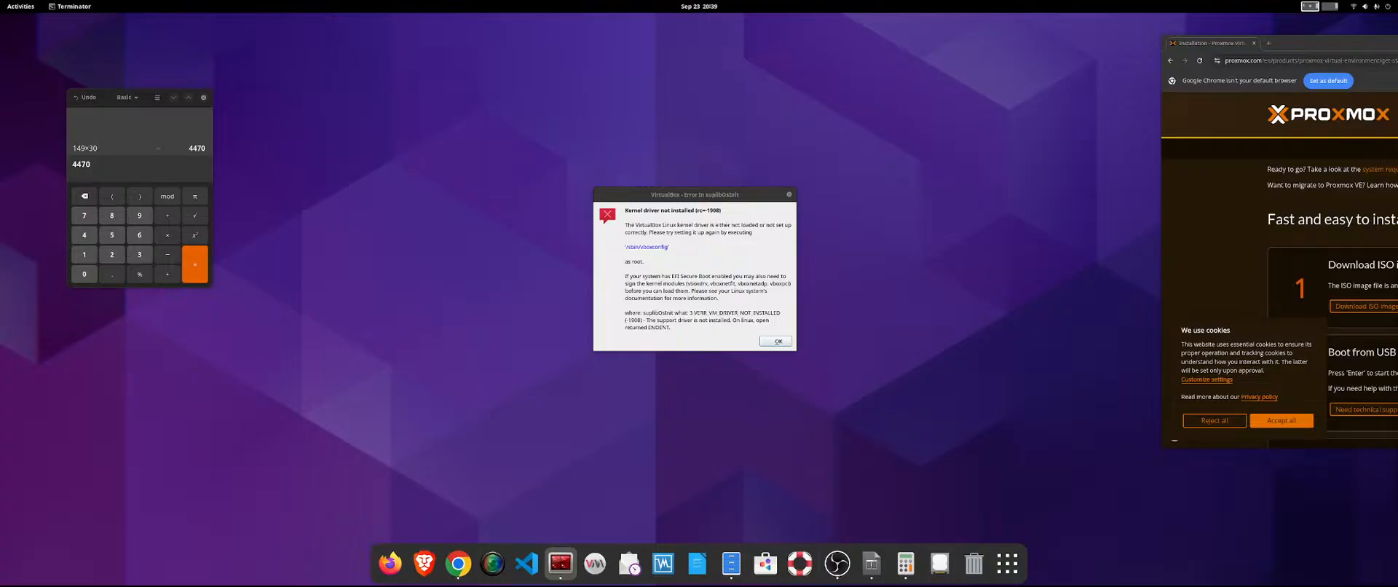
click(779, 341)
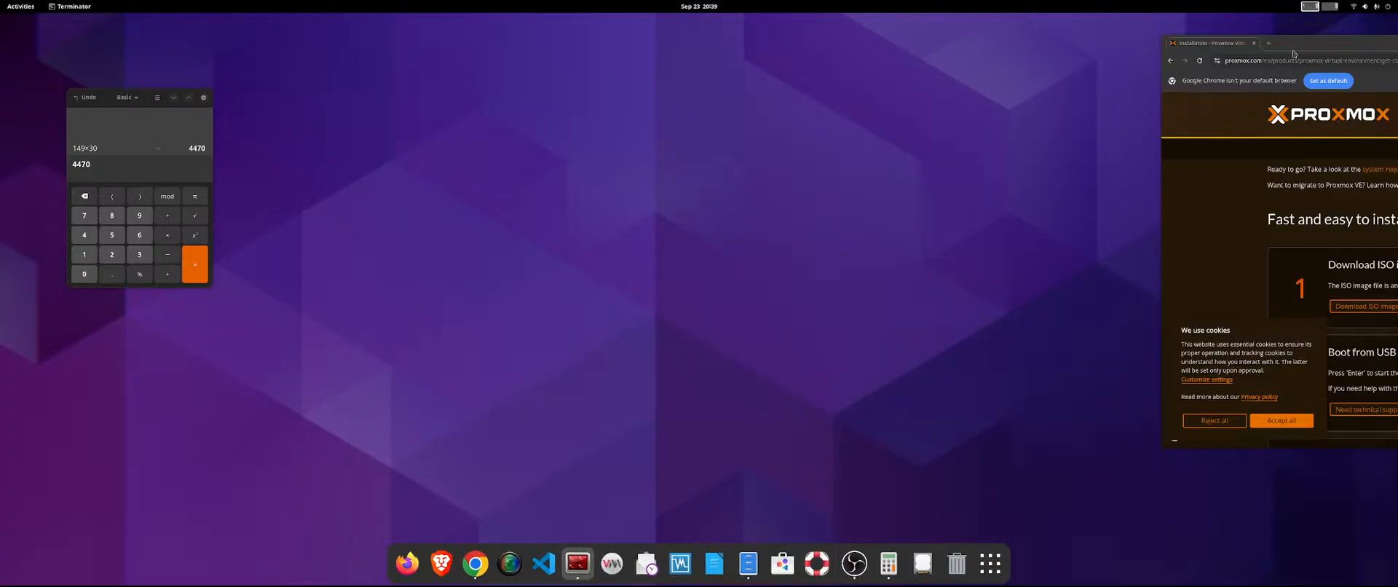
Switch to Google Chrome, open a new tab, and move the browser window fully into view.
drag(1293, 45, 1114, 57)
click(1090, 55)
drag(1236, 54, 828, 81)
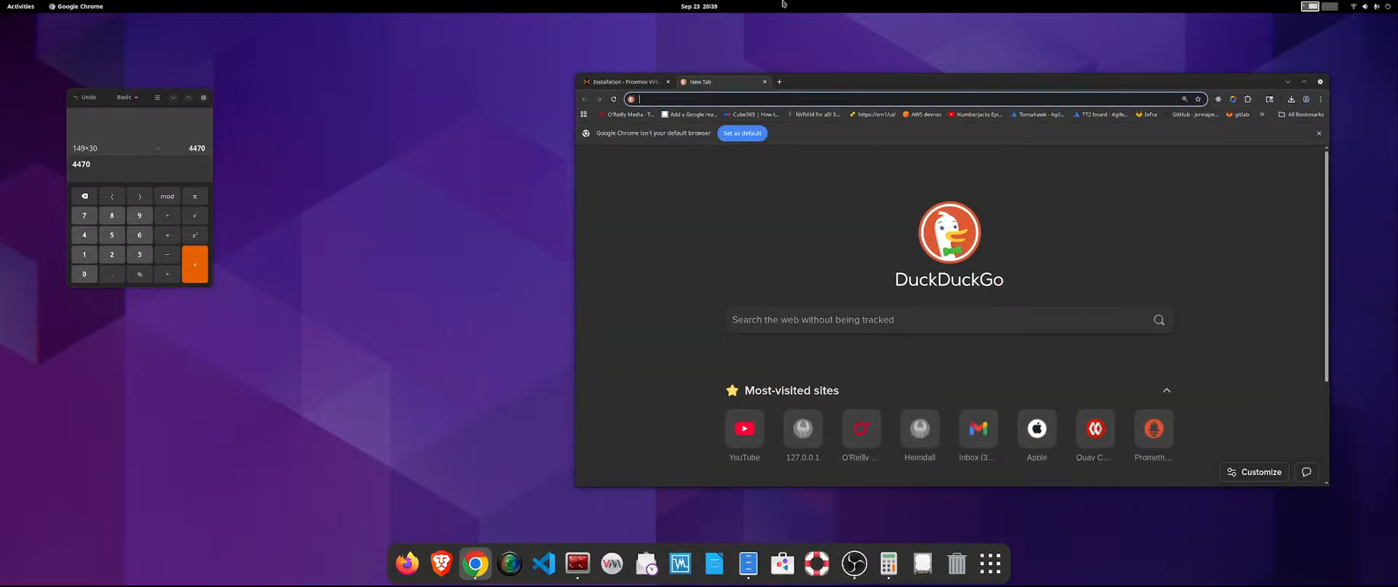
Open virtualbox.org in the new tab and bring the browser window back into full view.
drag(948, 82, 1397, 50)
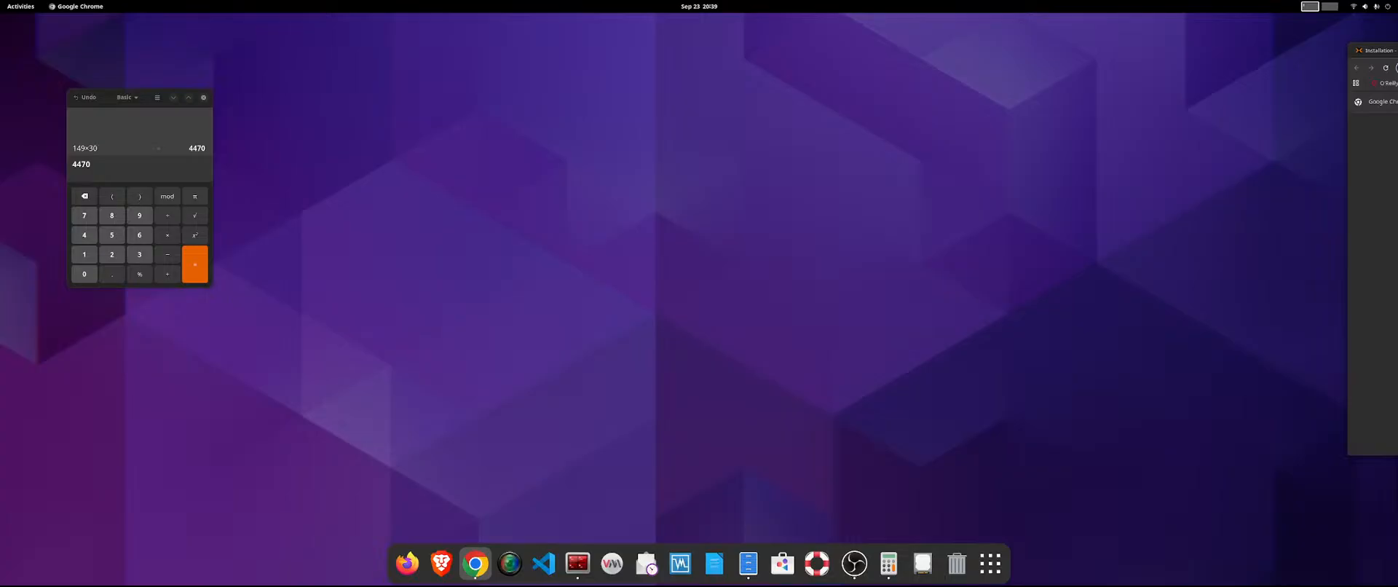
text(p)
key(Return)
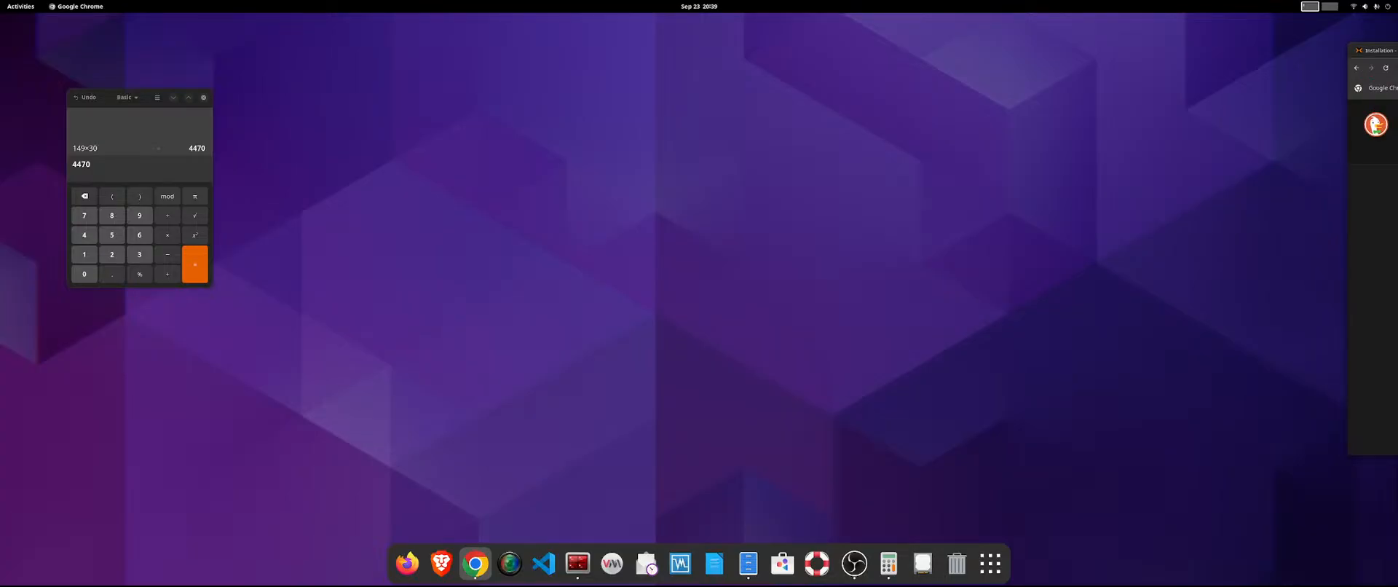
drag(1397, 51, 615, 53)
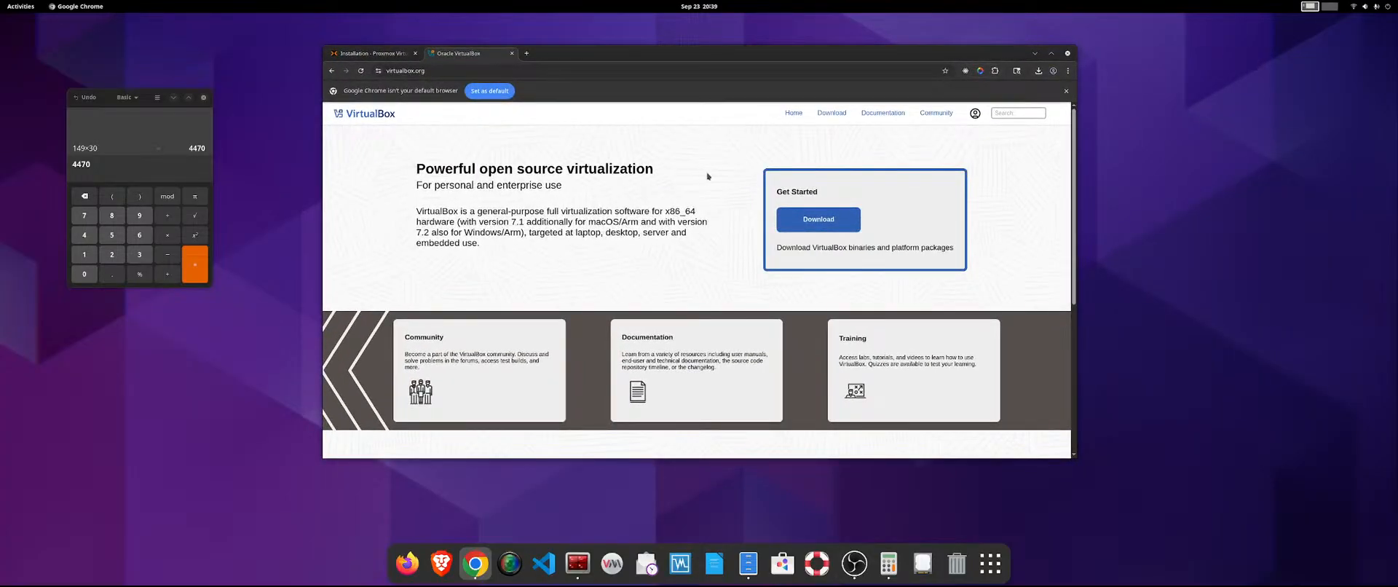
Download the VirtualBox 7.2.2 Debian 12 package from the platform packages for Linux distributions.
click(826, 218)
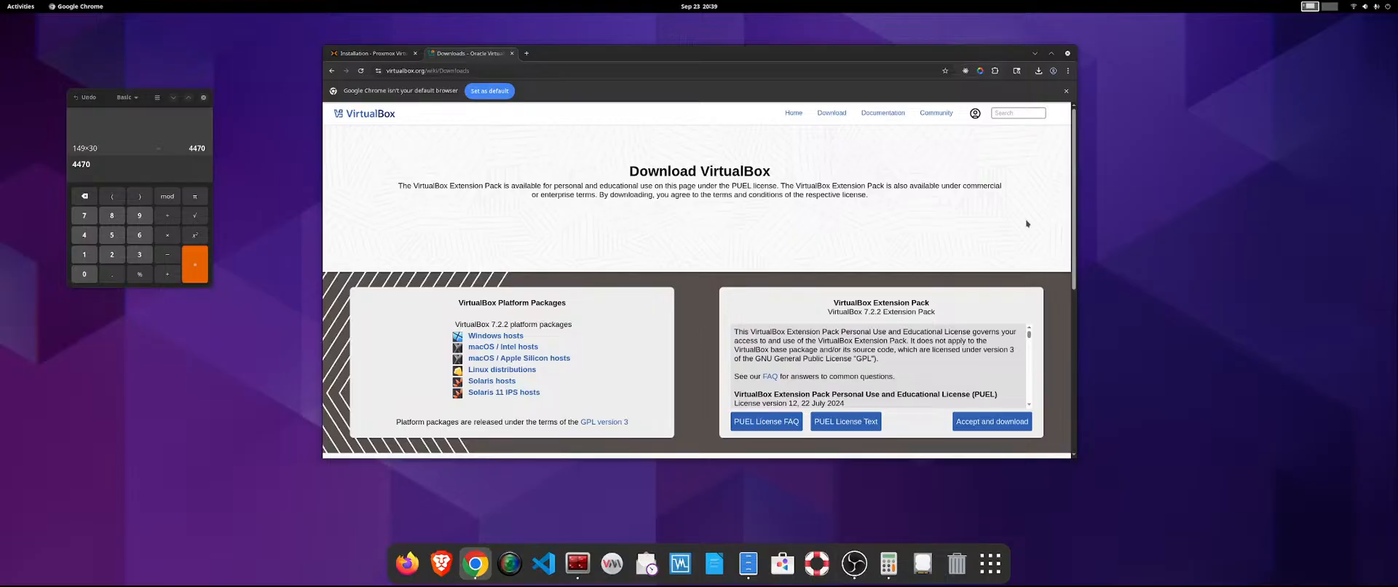
drag(1076, 206, 1076, 246)
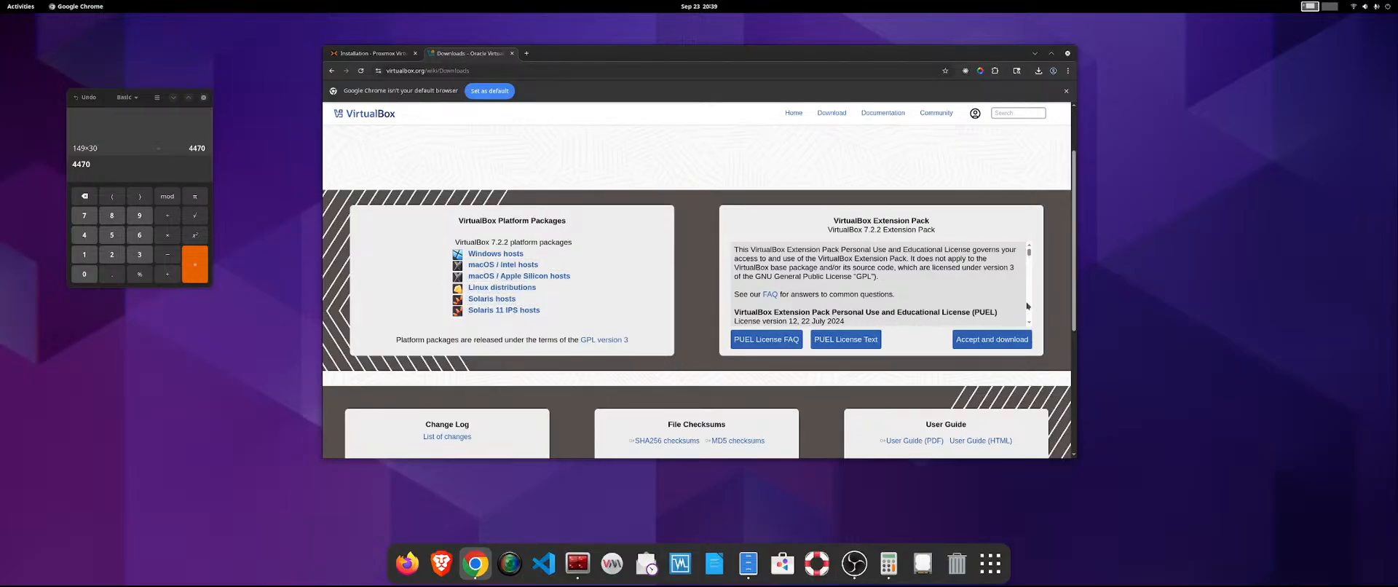
click(504, 288)
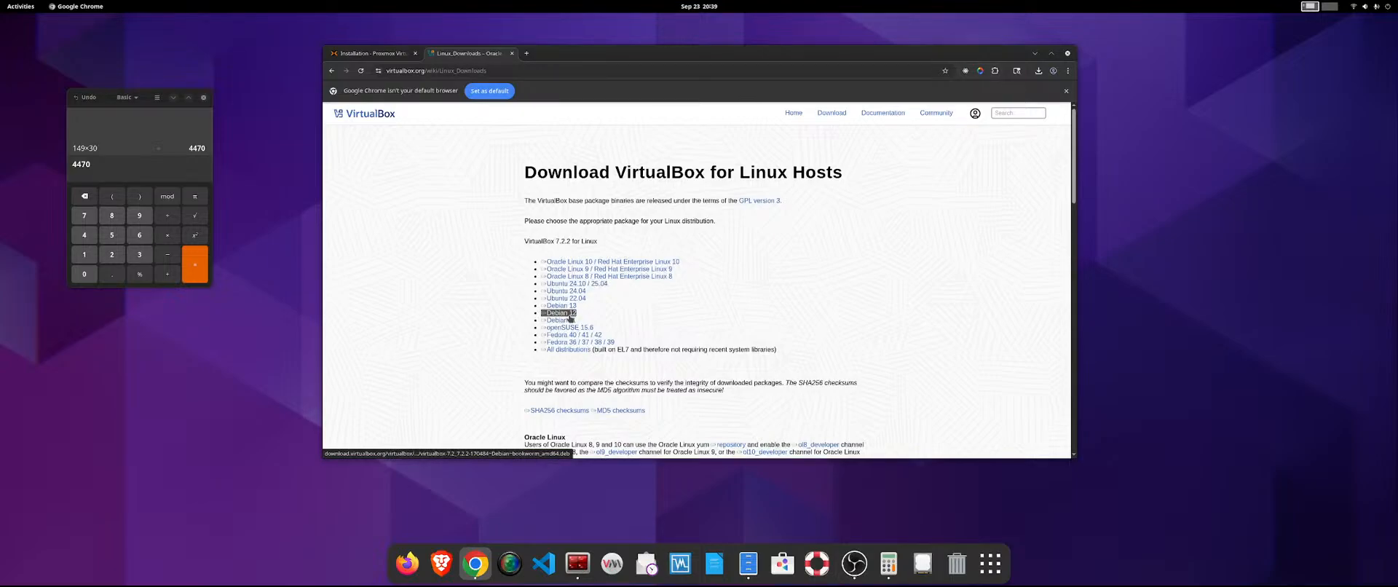
click(570, 315)
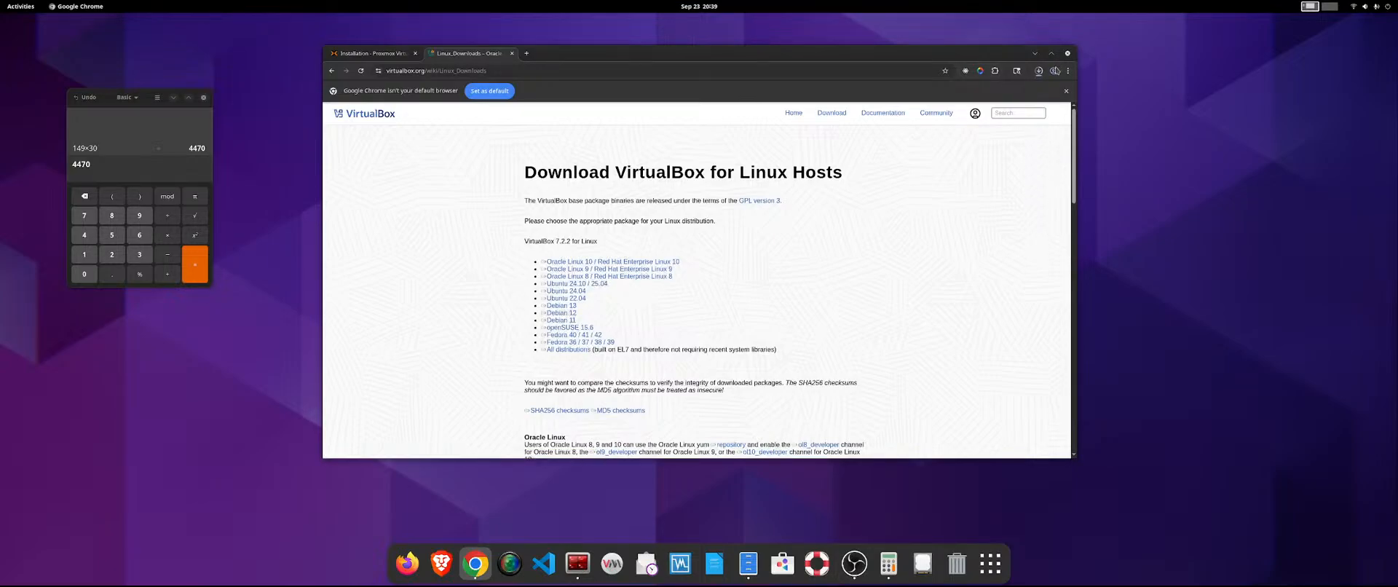
scroll(815, 250, down, 5)
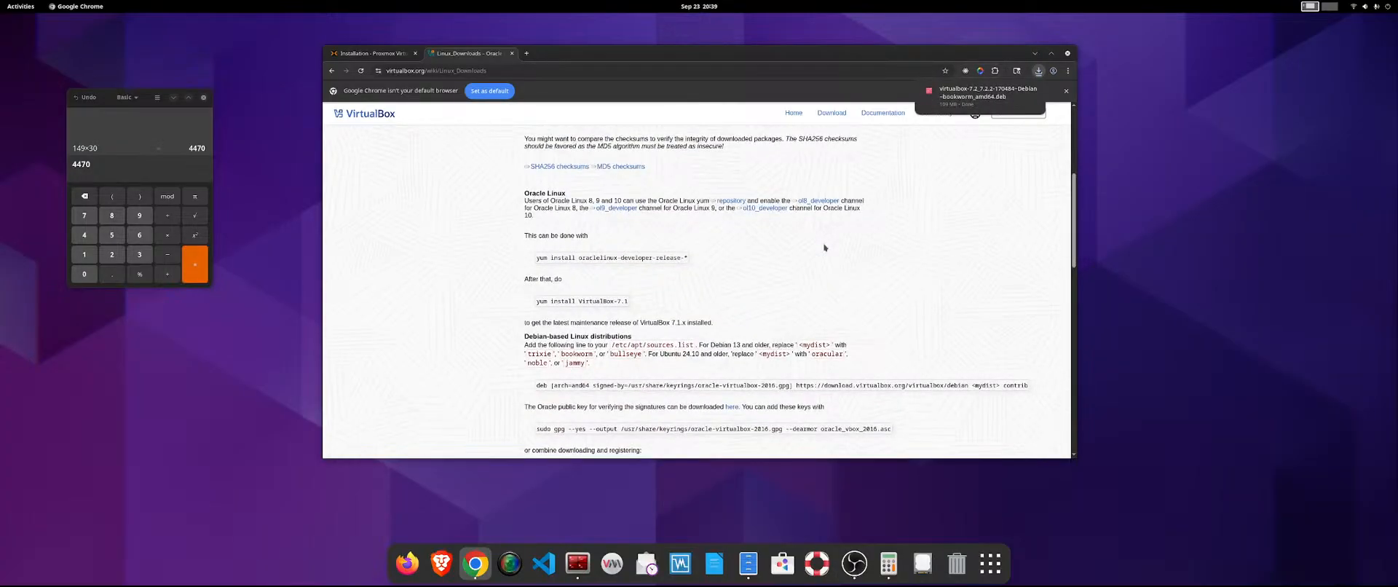
Maximize the browser and open the downloaded VirtualBox .deb package in Archive Manager to view its contents.
double_click(927, 50)
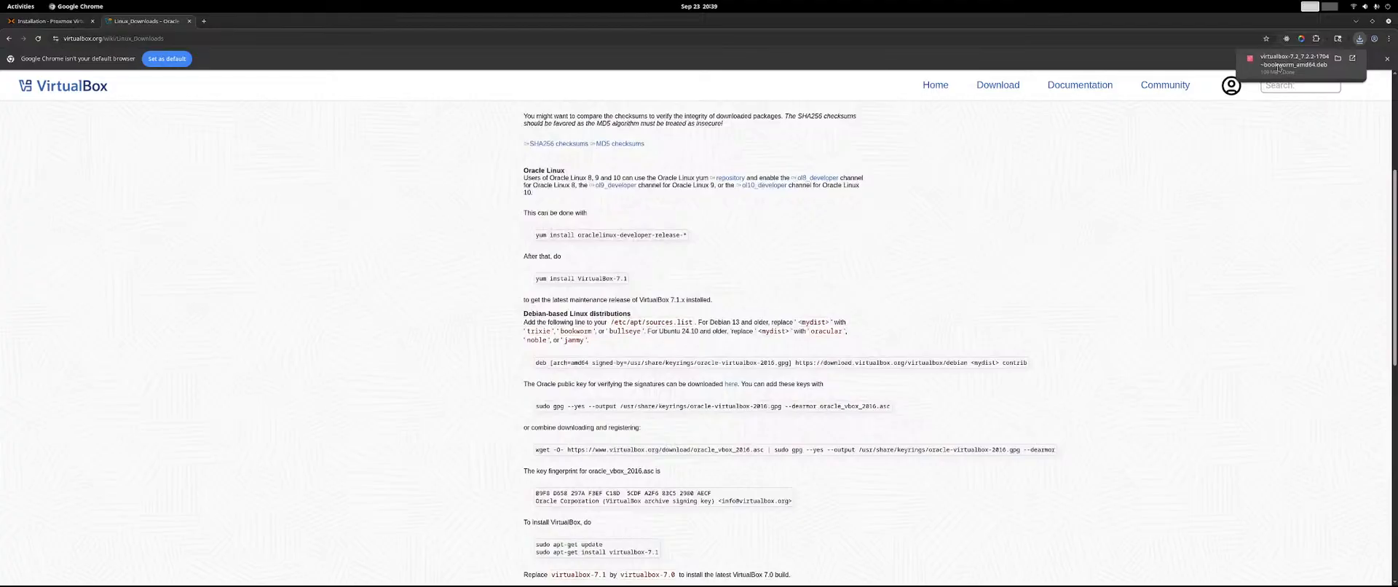
click(1279, 66)
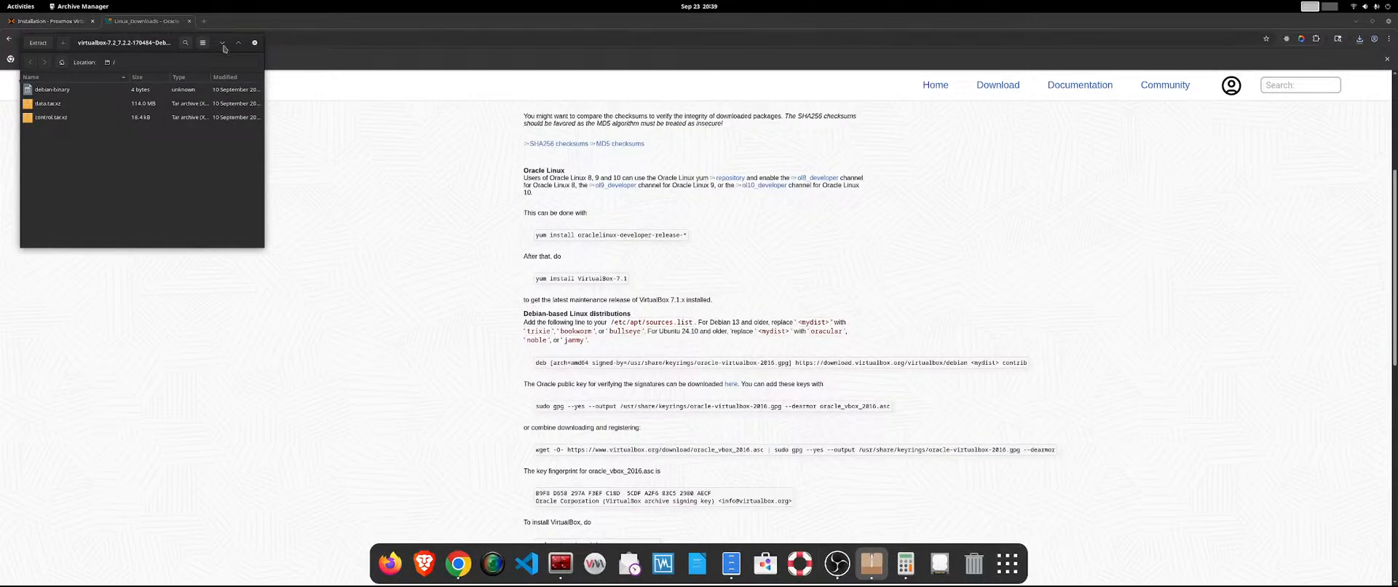
Switch to Terminator and check the progress of the 6.1.0-28-amd64 kernel package removal.
drag(864, 223, 1397, 243)
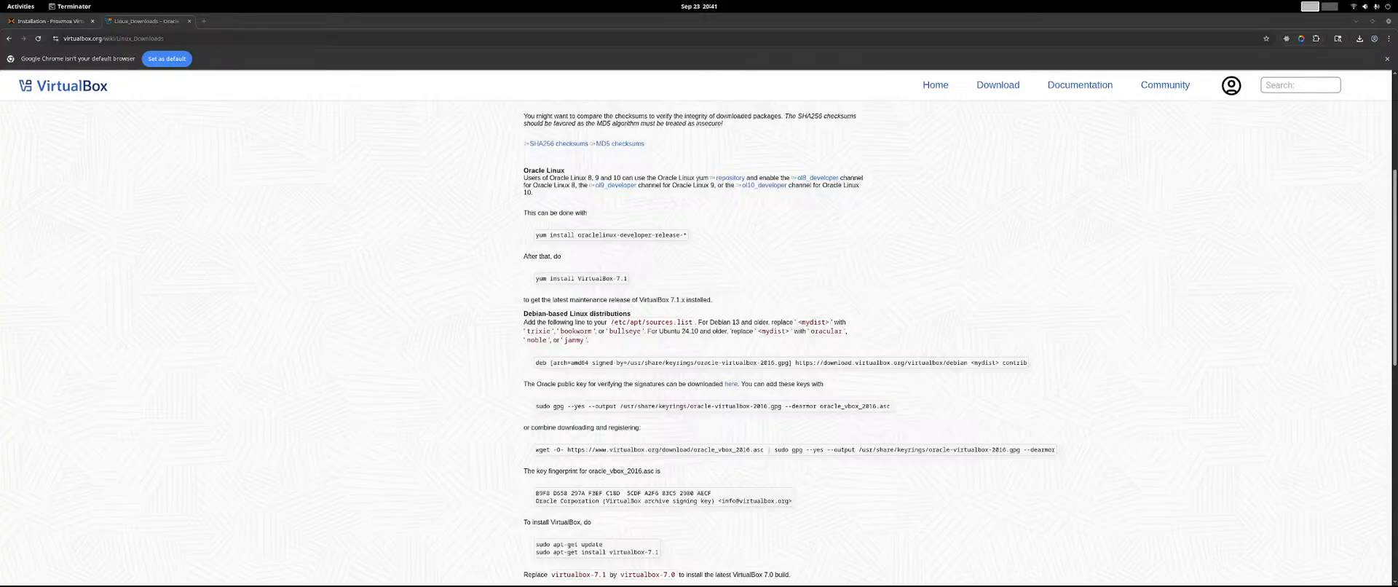
drag(1397, 171, 961, 105)
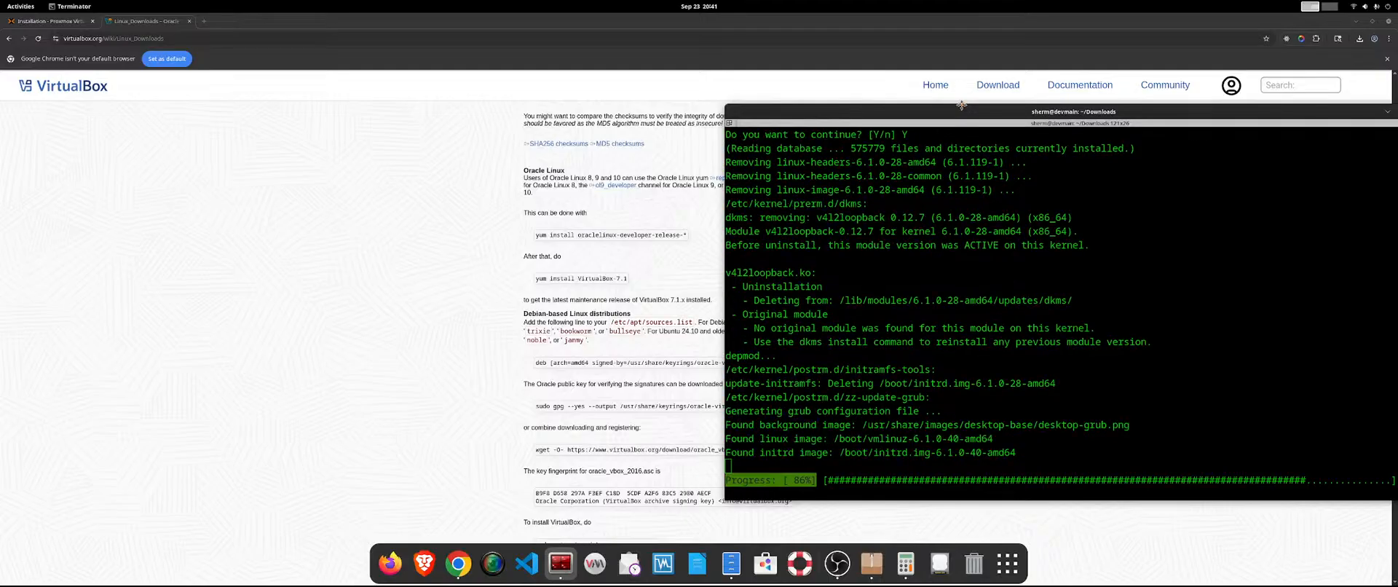
drag(961, 104, 1397, 91)
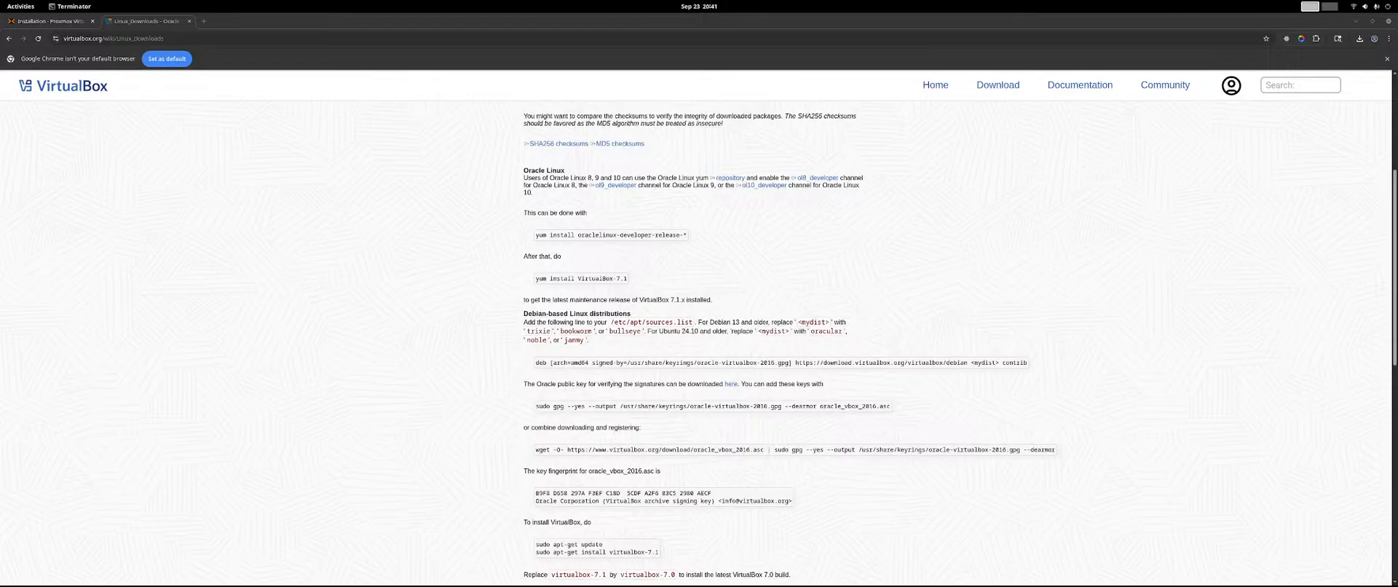
Try to install virtualbox-7.2_7.2.2-170484~Debian~bookworm_amd64.deb with sudo dpkg -i from the Downloads folder.
drag(801, 3, 535, 64)
drag(504, 430, 903, 429)
key(Return)
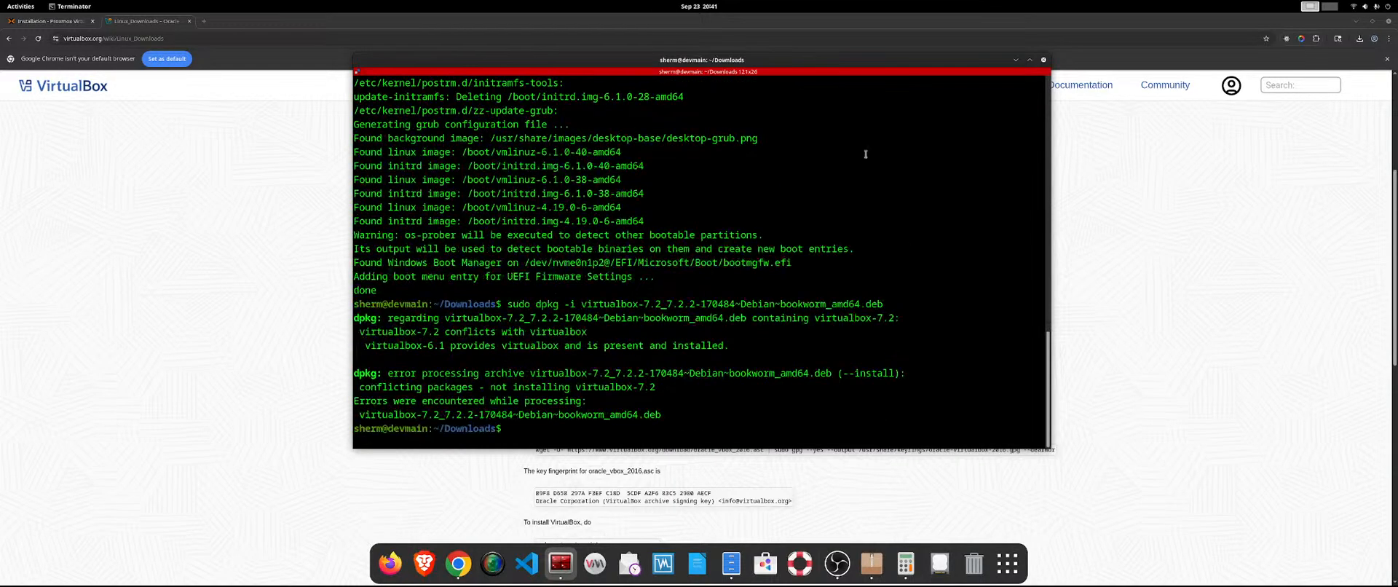
drag(701, 52, 701, 85)
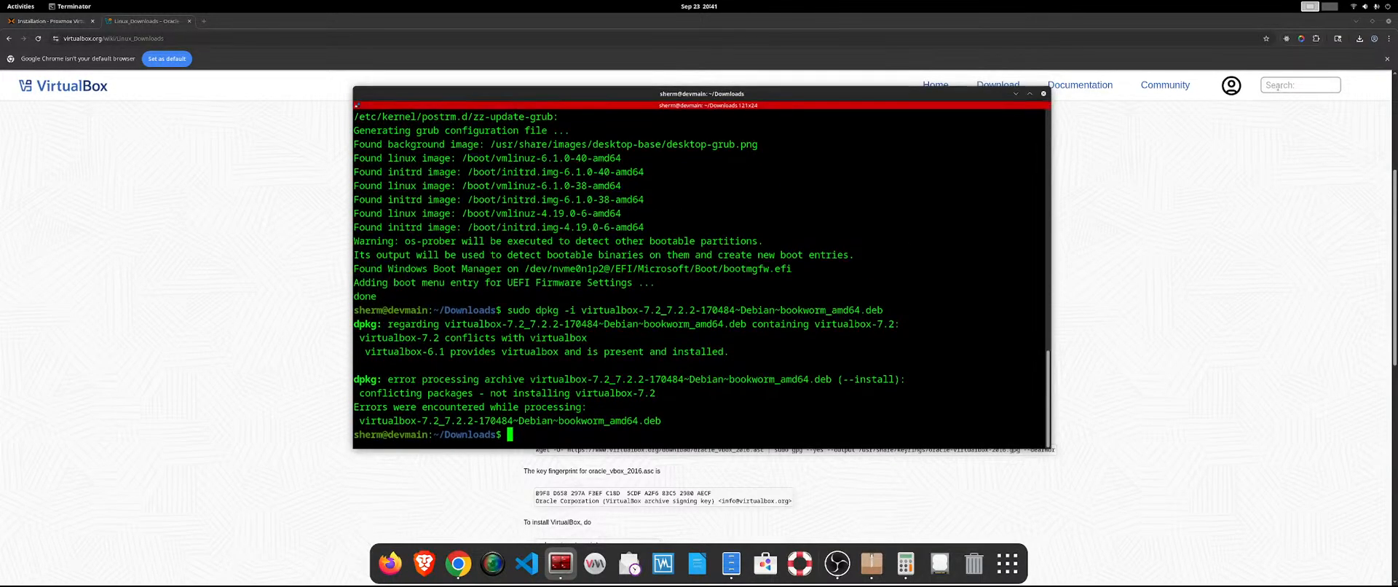
Remove the conflicting package with sudo apt remove virtualbox-6.1 and accept the removal with Y.
drag(927, 93, 1397, 131)
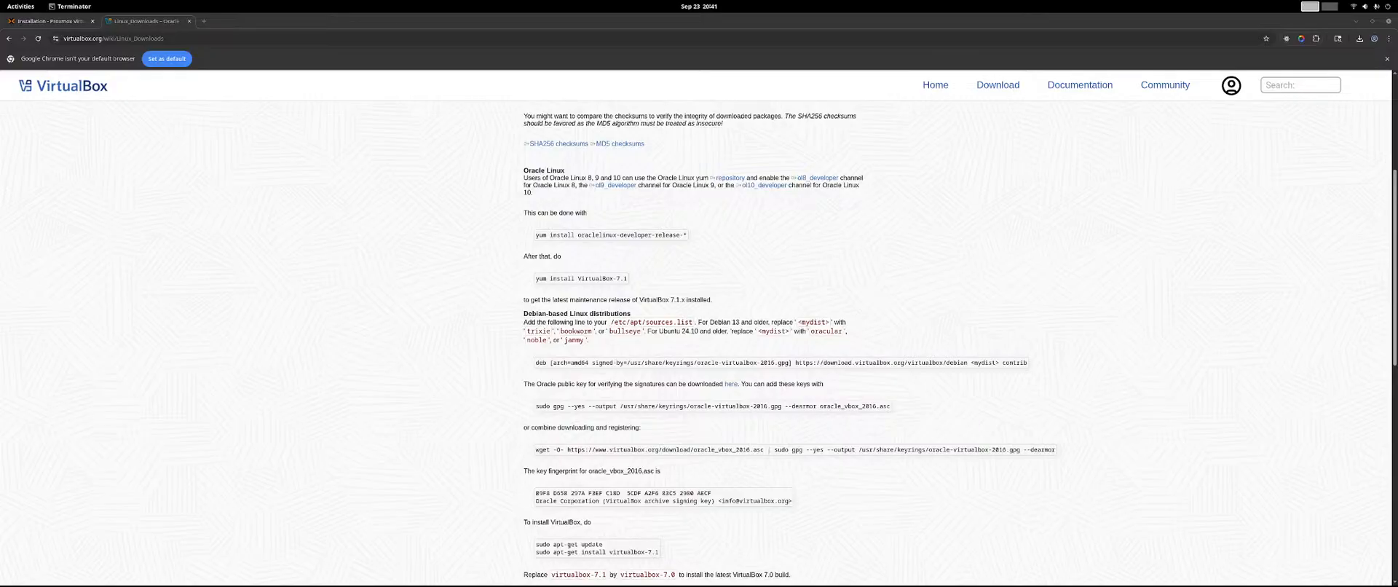
text(Y)
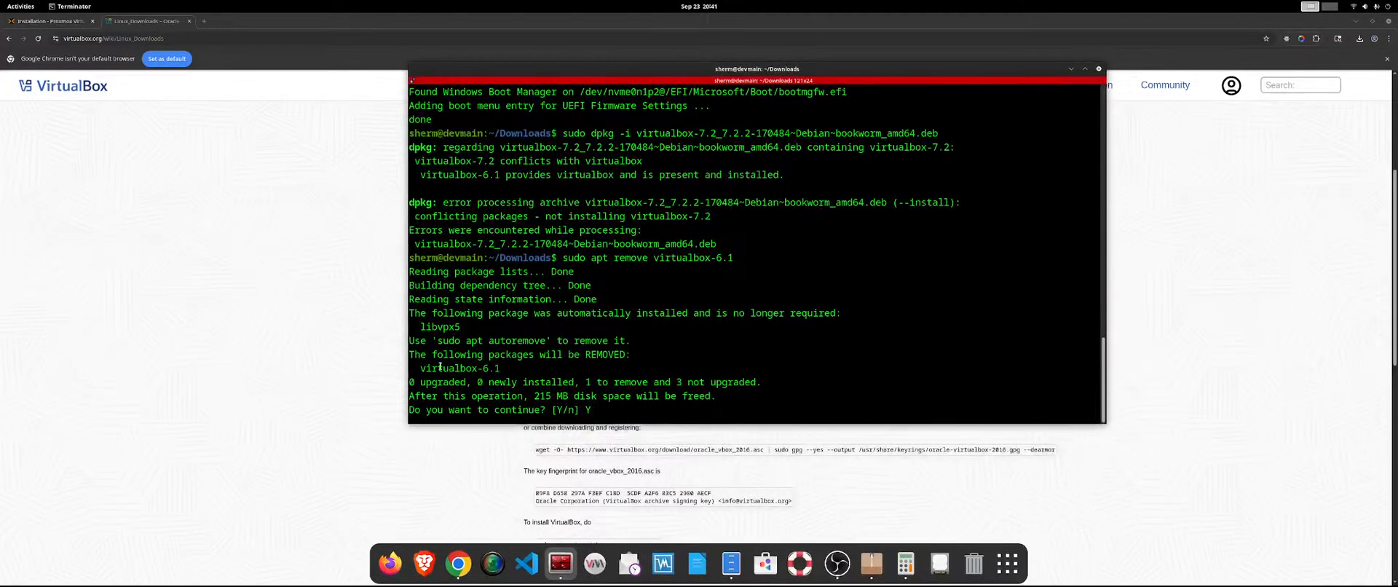
drag(434, 368, 522, 369)
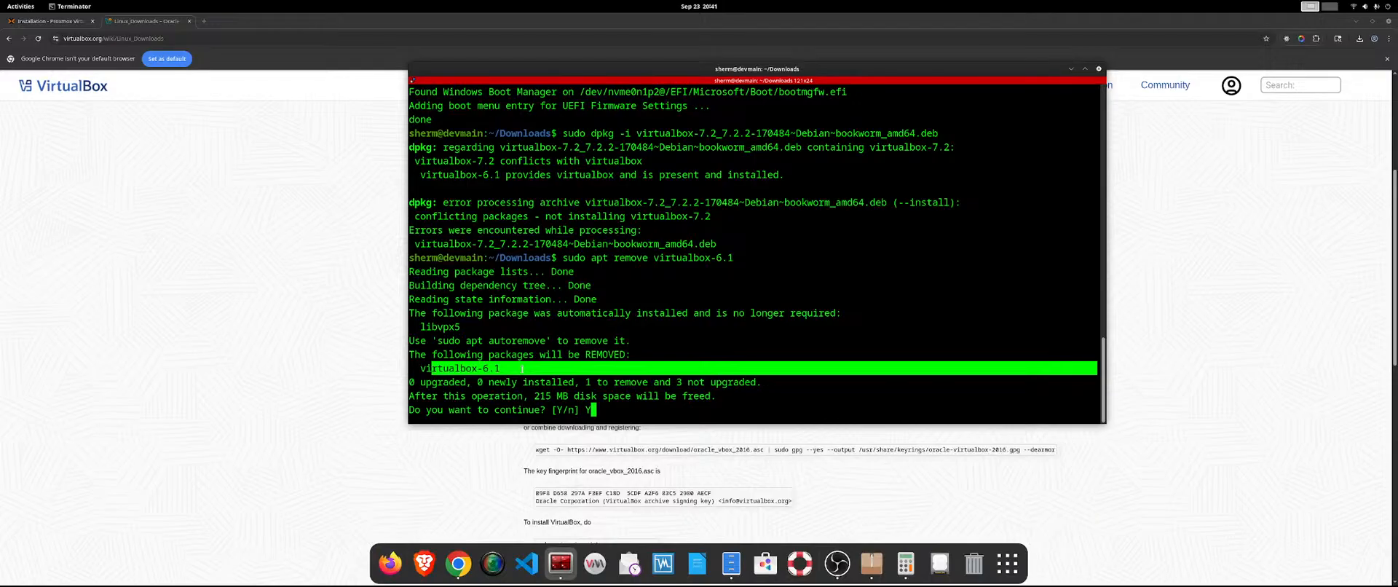
click(522, 369)
key(Return)
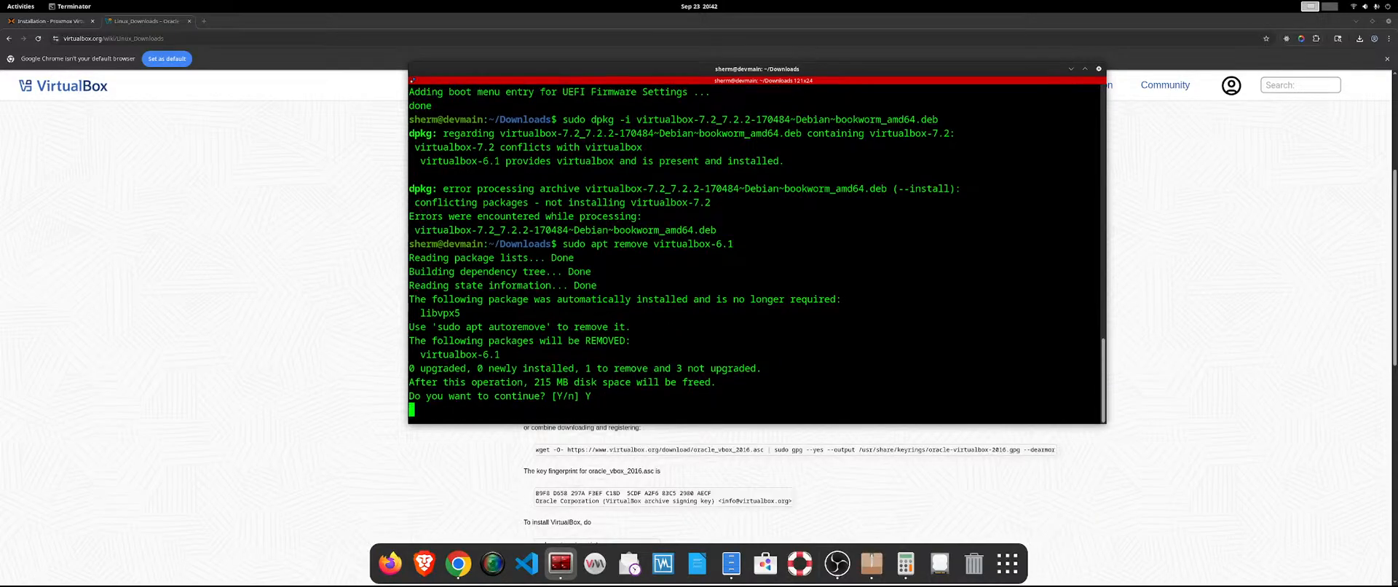
Install VirtualBox 7.2 by running sudo dpkg -i virtualbox-7.2_7.2.2-170484~Debian~bookworm_amd64.deb in the terminal.
drag(564, 69, 1397, 76)
scroll(763, 259, up, 3)
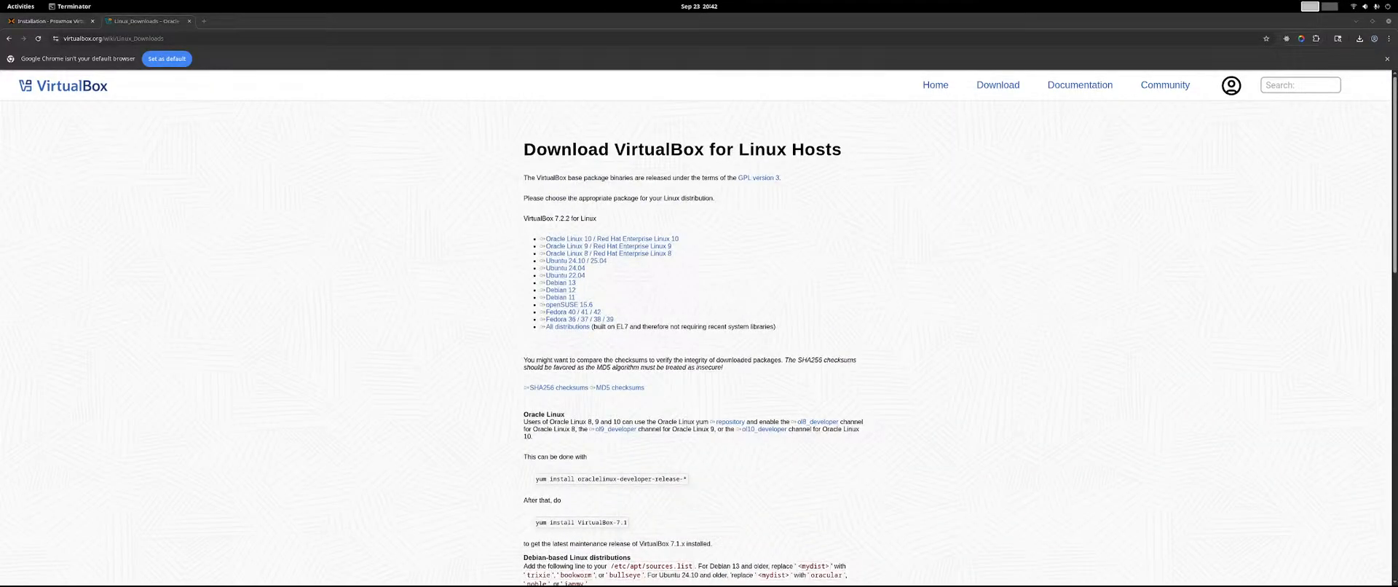
drag(1397, 387, 1397, 386)
drag(1397, 386, 412, 91)
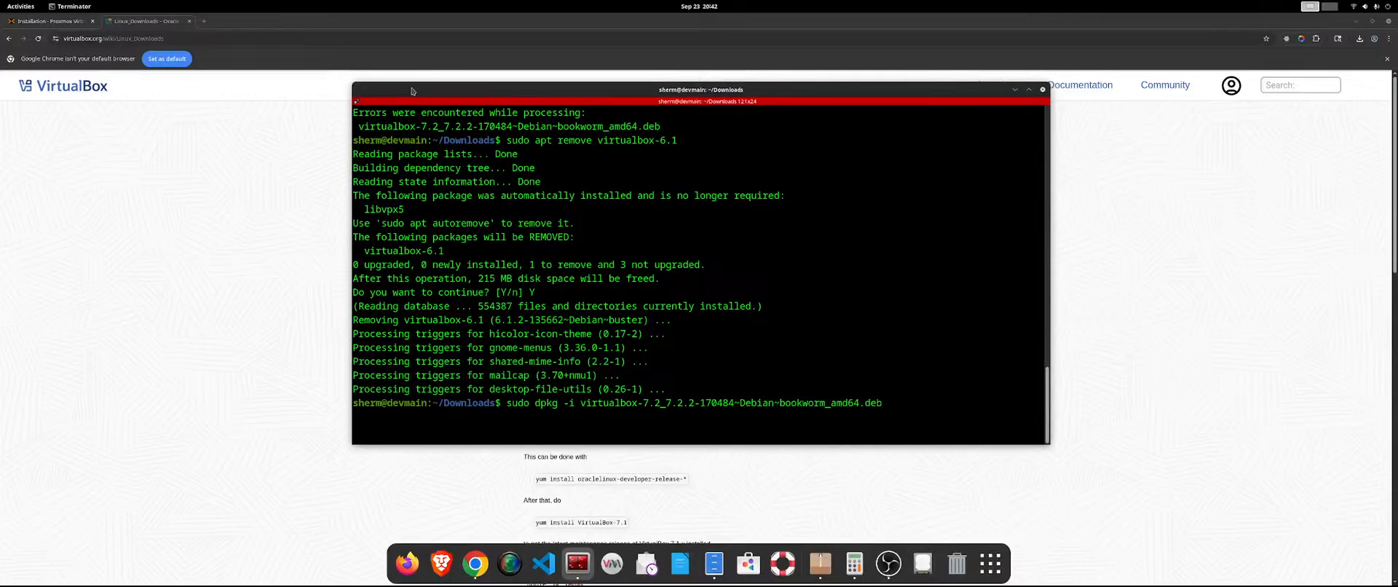
key(Return)
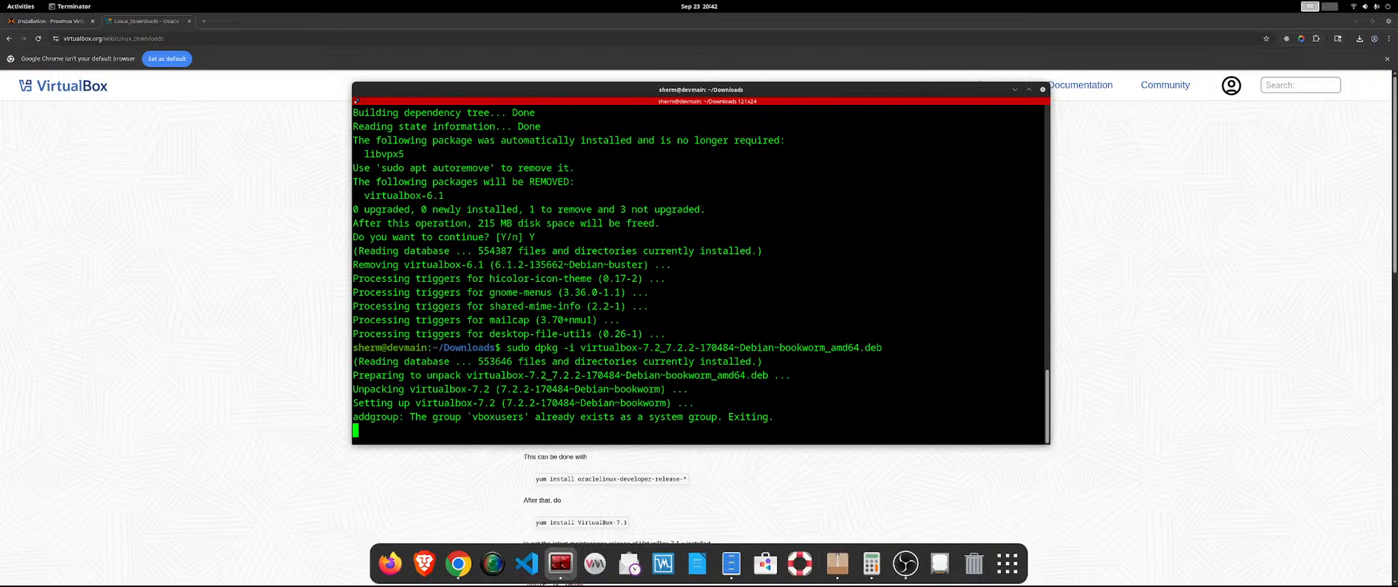
key(alt+Tab)
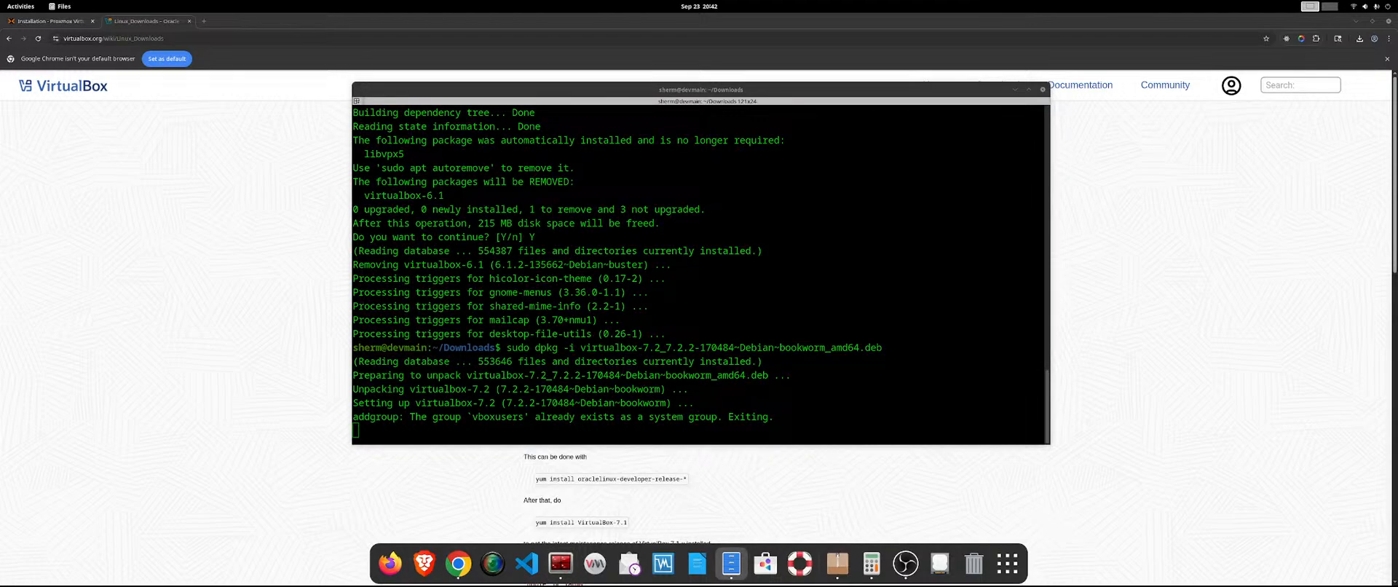
key(alt+Tab)
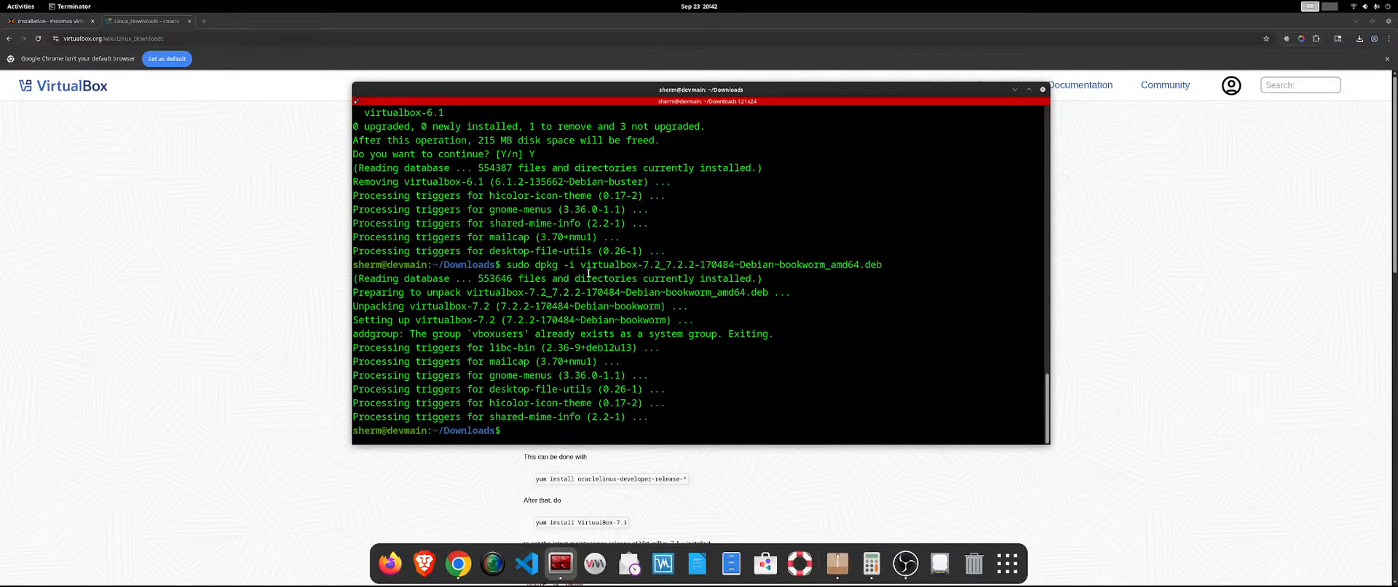
Launch VirtualBox and begin a new virtual machine named proxmoxVE, using proxmox-ve_9.0-1.iso from Downloads as its ISO image.
click(671, 573)
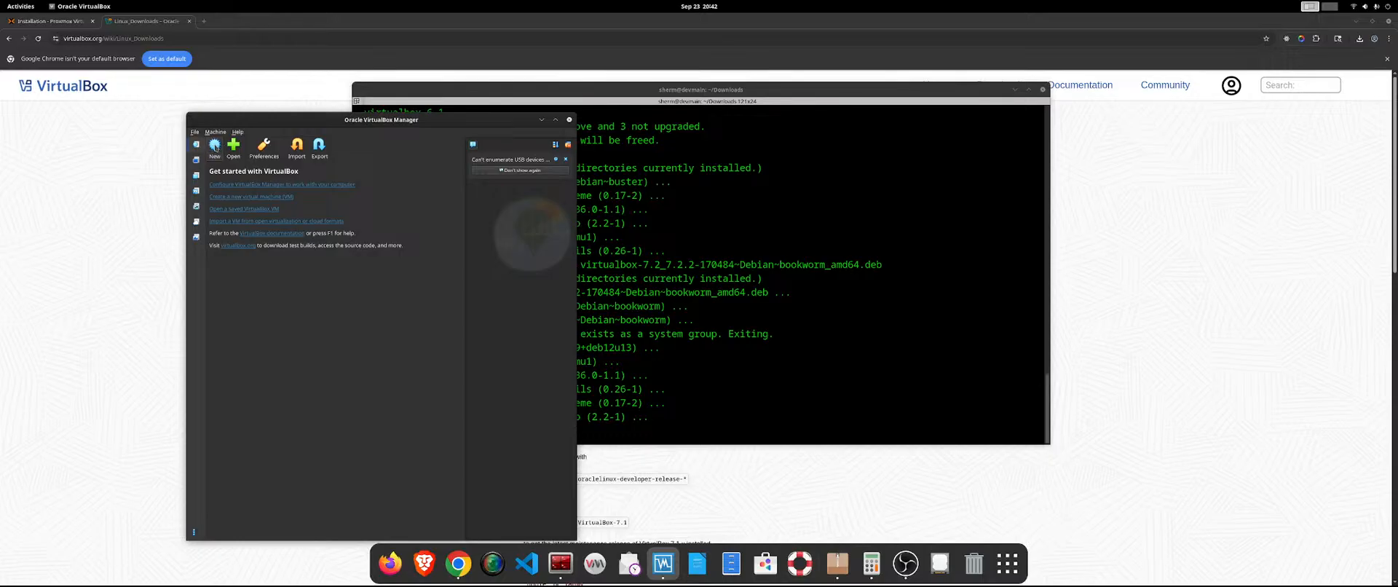
click(215, 149)
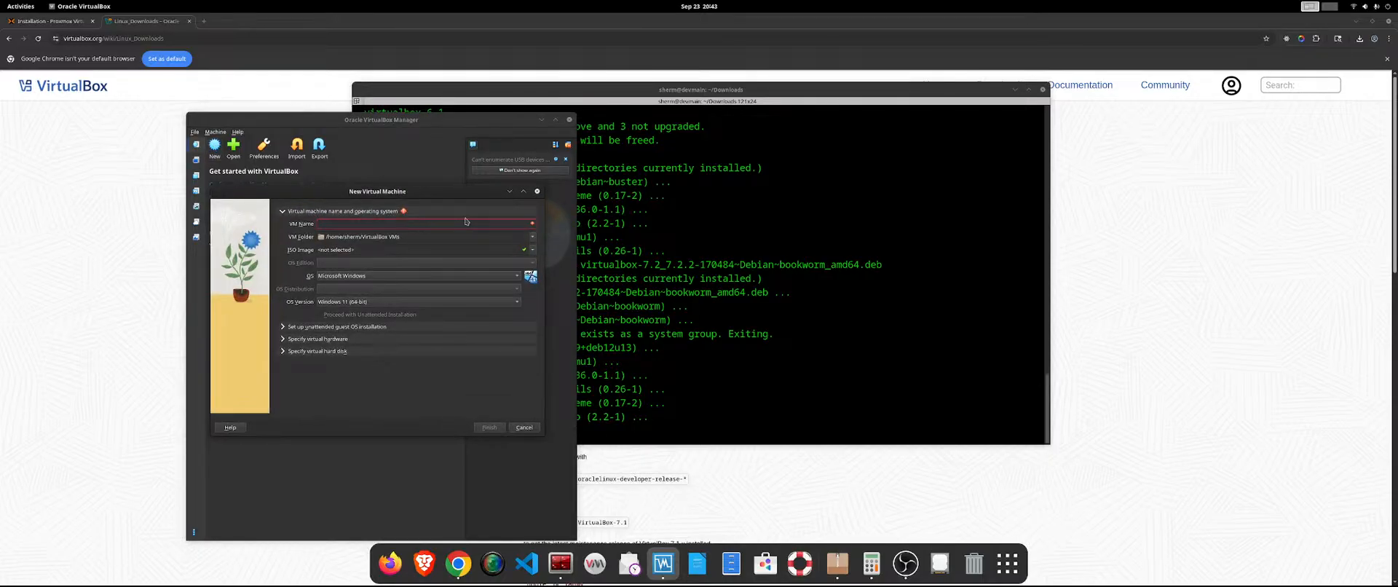
text(proxmox)
key(BackSpace)
text(VE)
click(488, 250)
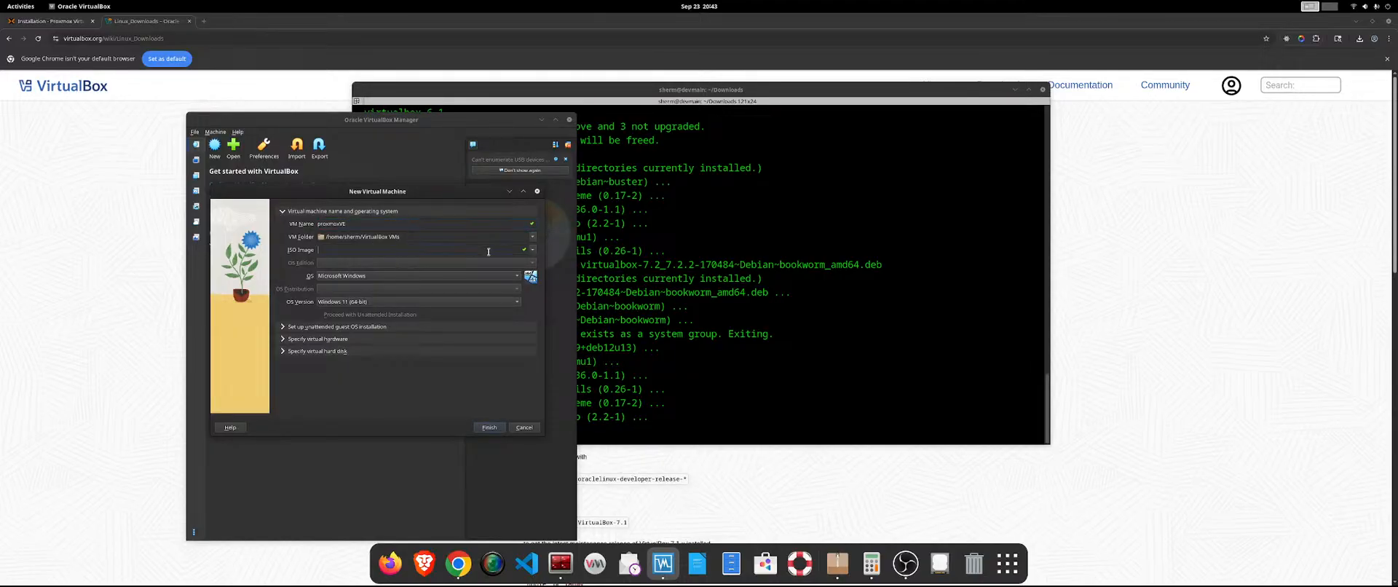
click(532, 250)
click(511, 277)
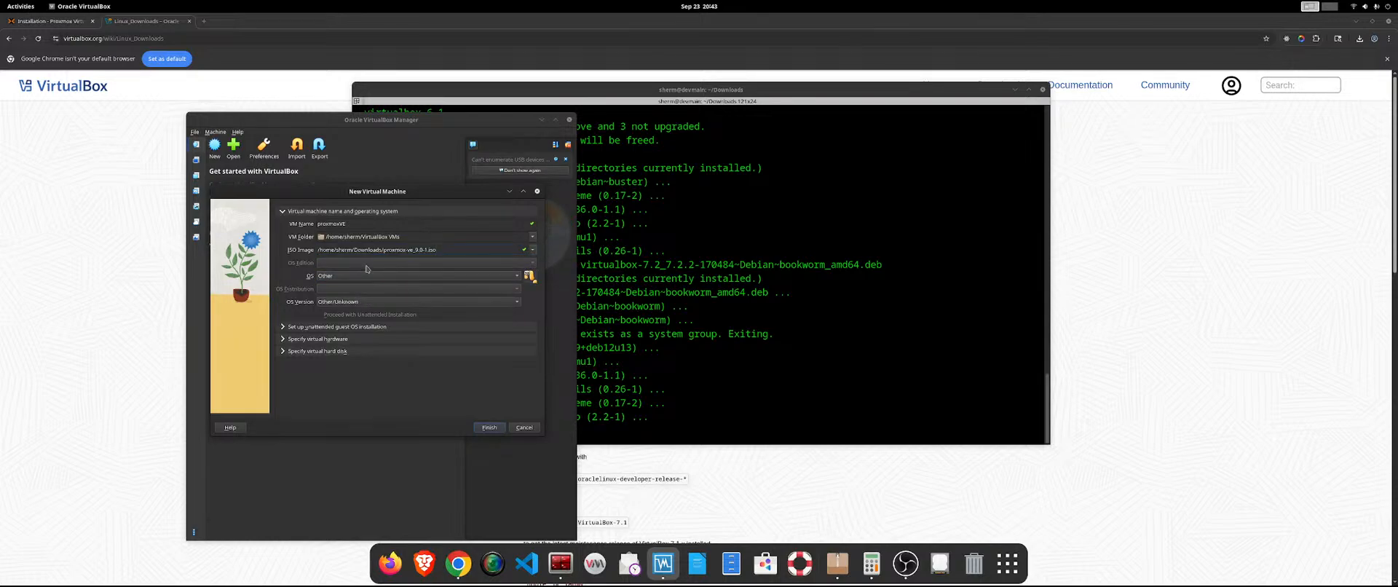
click(364, 276)
click(365, 276)
Set the new machine's virtual hardware to 4096 MB of base memory and 4 CPUs.
click(325, 327)
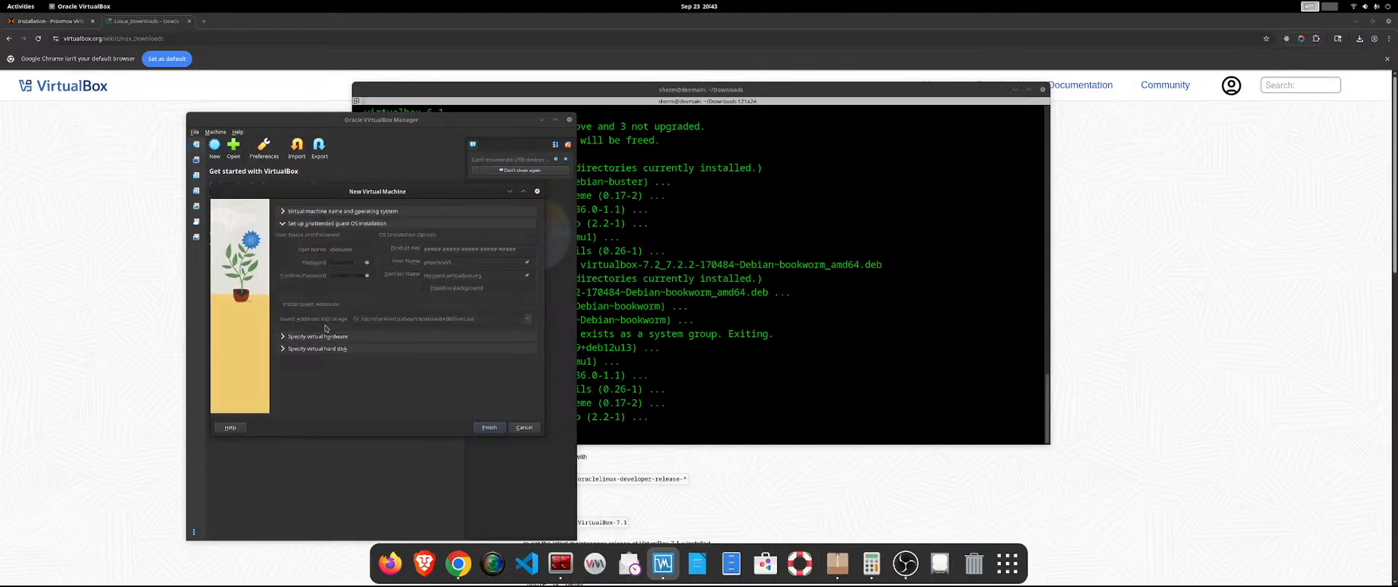
click(325, 337)
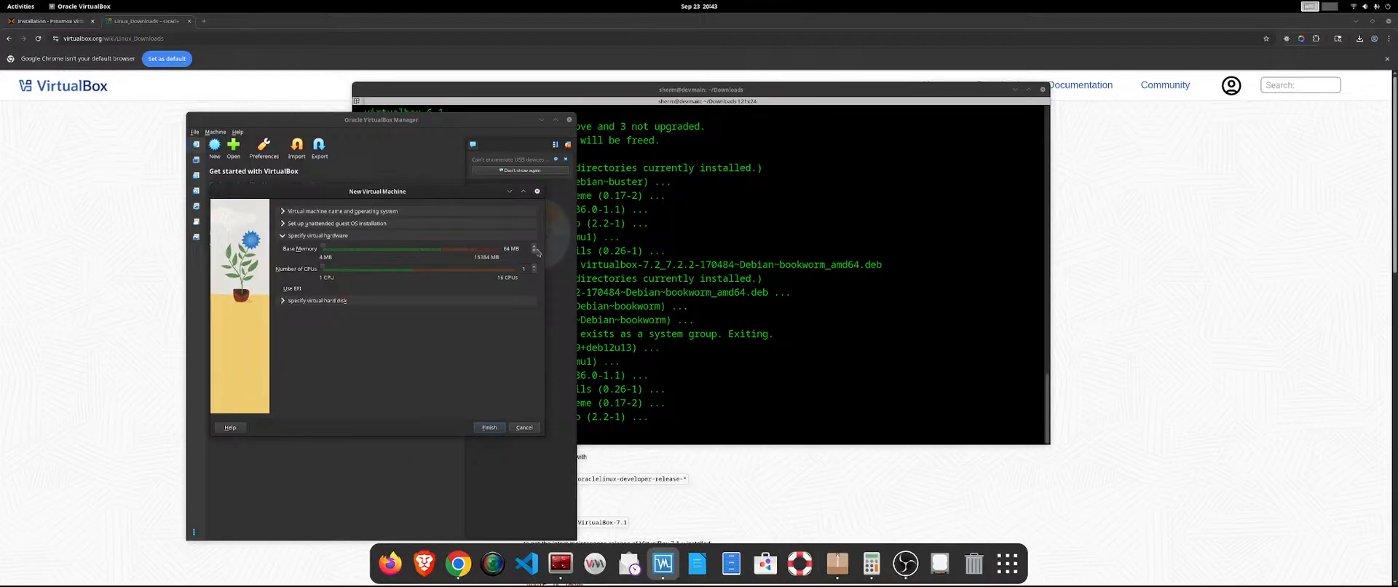
double_click(508, 249)
text(4096)
drag(324, 270, 357, 269)
Enlarge the machine's new VDI hard disk well beyond 2 GB and finish creating the virtual machine.
click(309, 300)
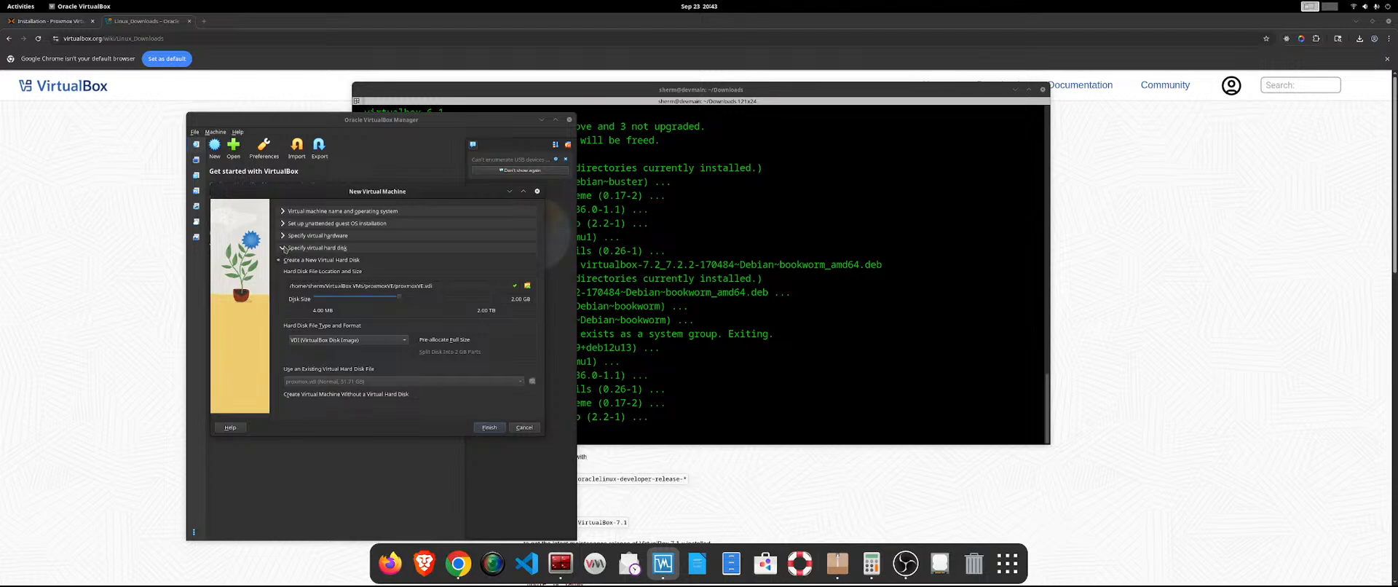
mouse_move(378, 300)
drag(399, 300, 447, 298)
click(489, 428)
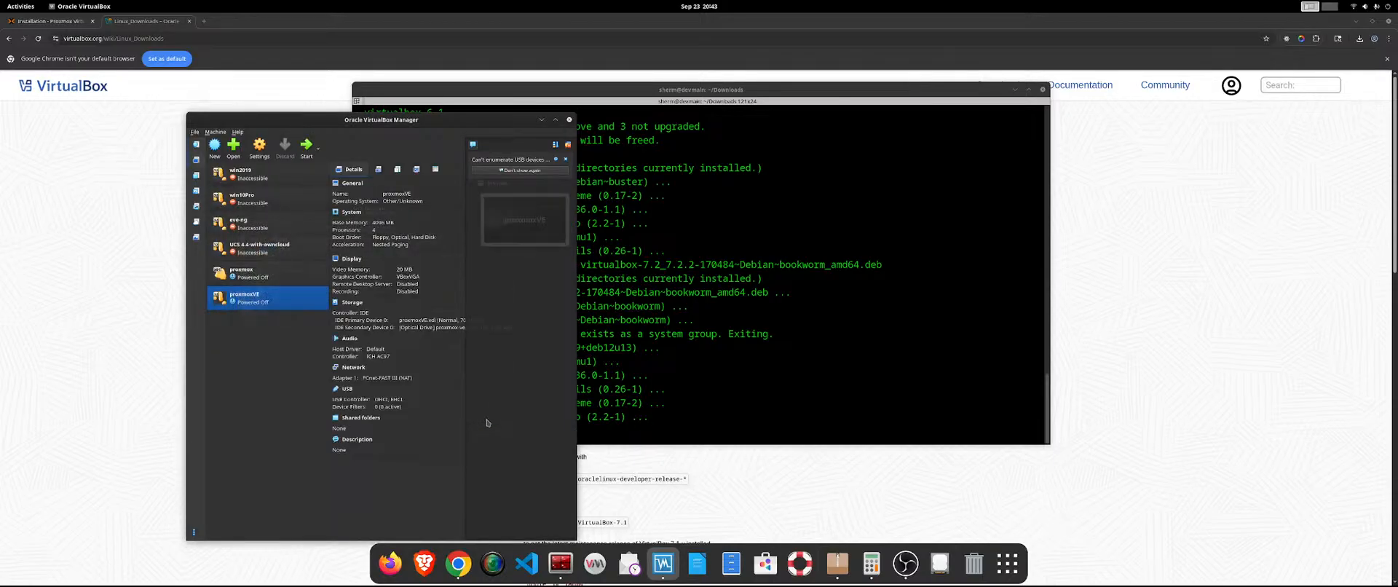
Start the proxmoxVE machine and let its window capture the mouse and keyboard at the Proxmox installer menu.
click(306, 149)
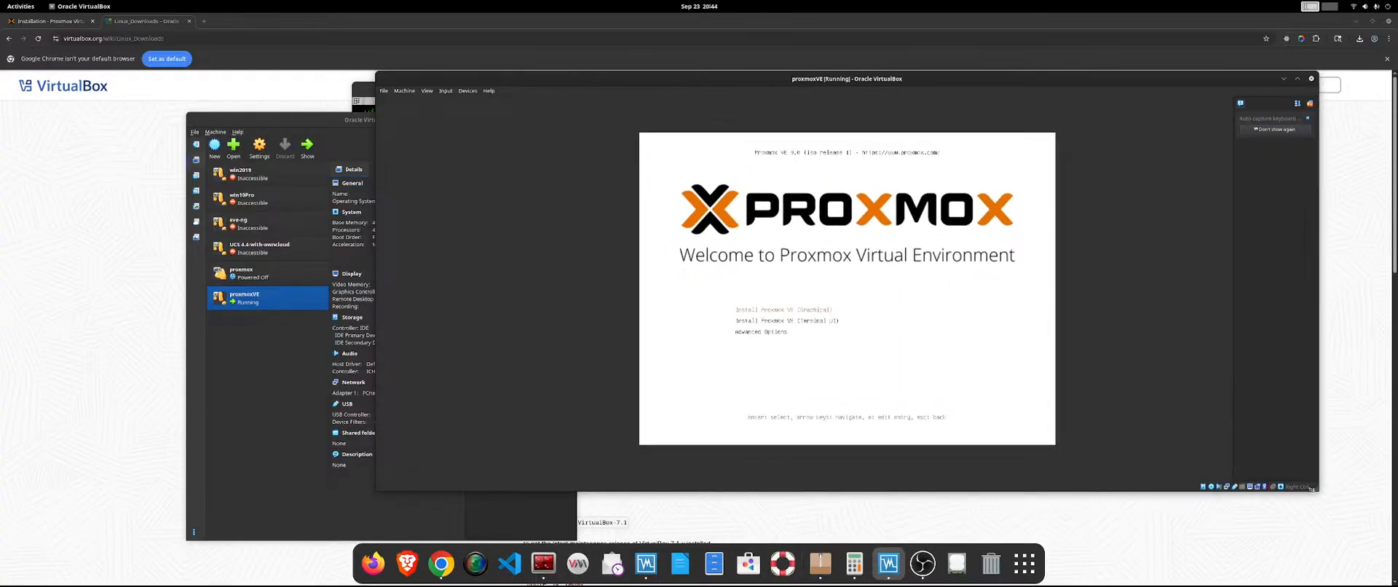
click(819, 312)
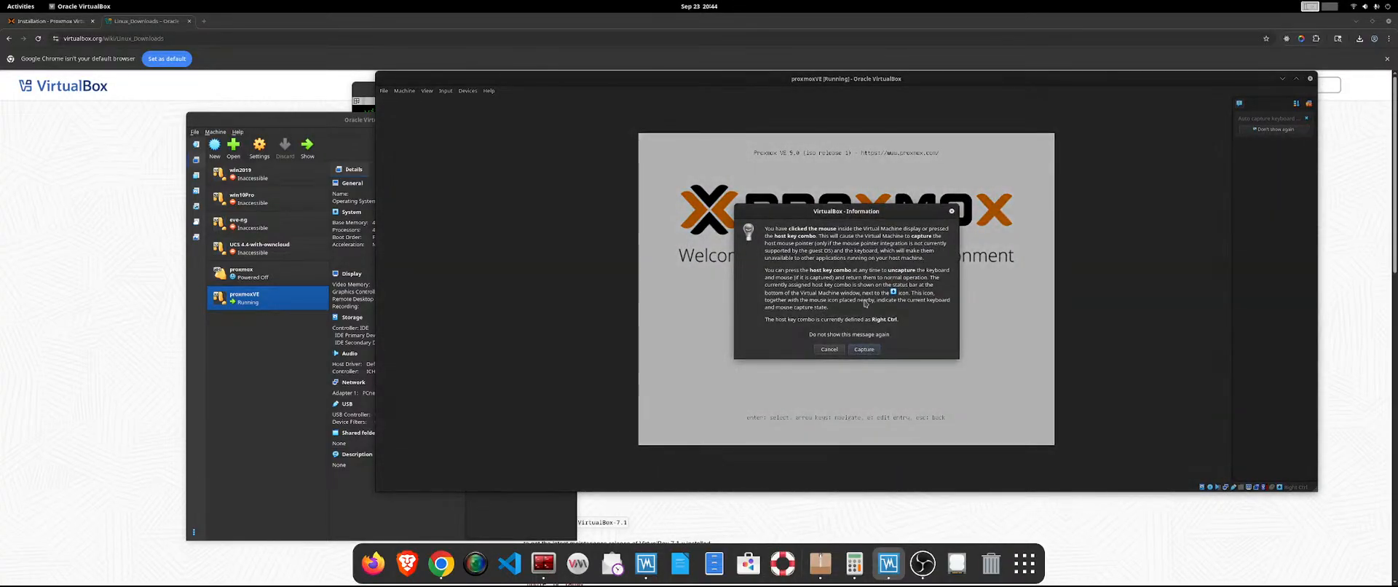
click(870, 350)
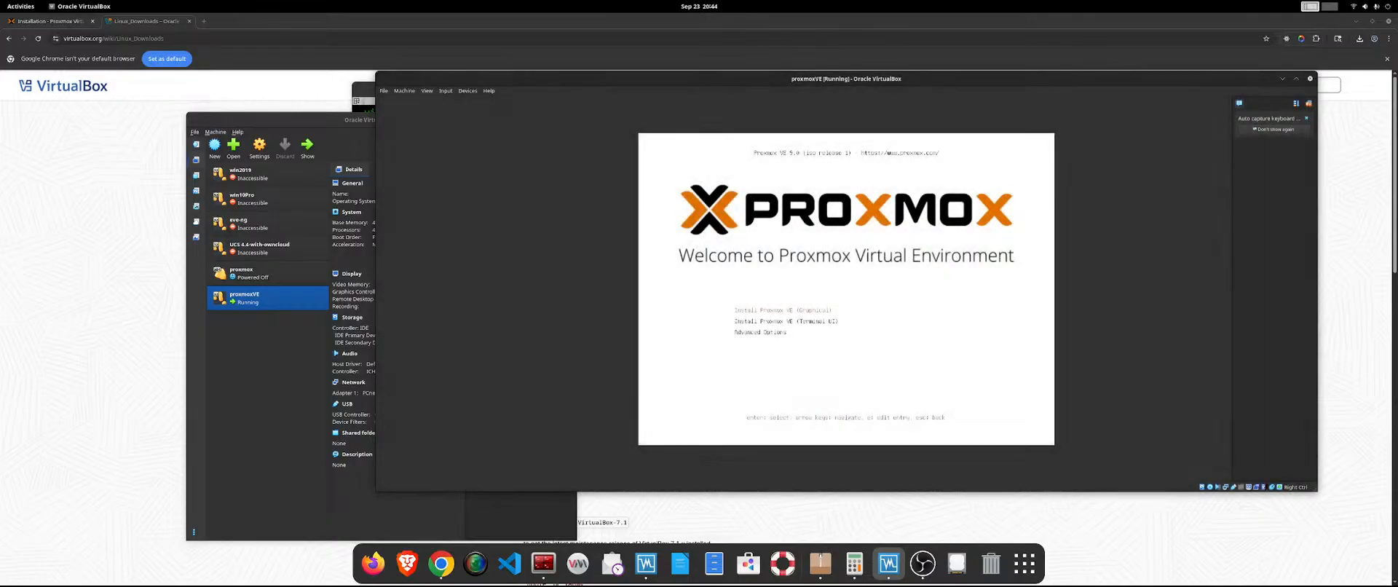
Try to launch the graphical Proxmox VE installation and move the machine's window clear of the VirtualBox Manager.
key(Return)
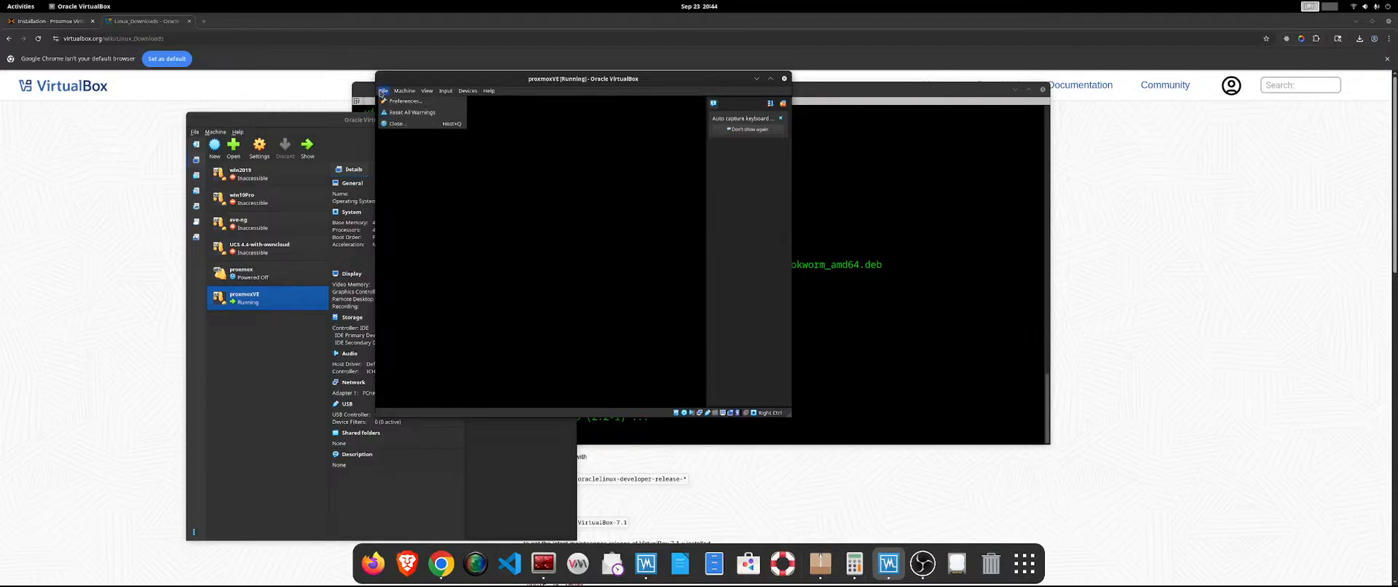
click(394, 92)
click(426, 91)
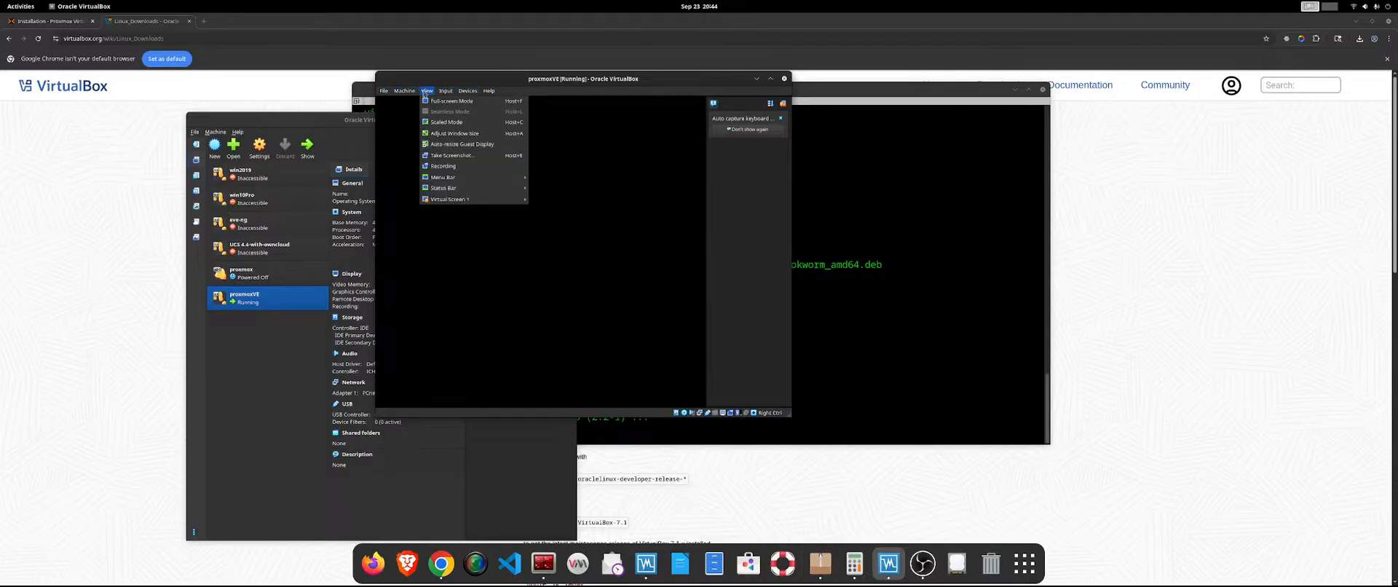
mouse_move(440, 95)
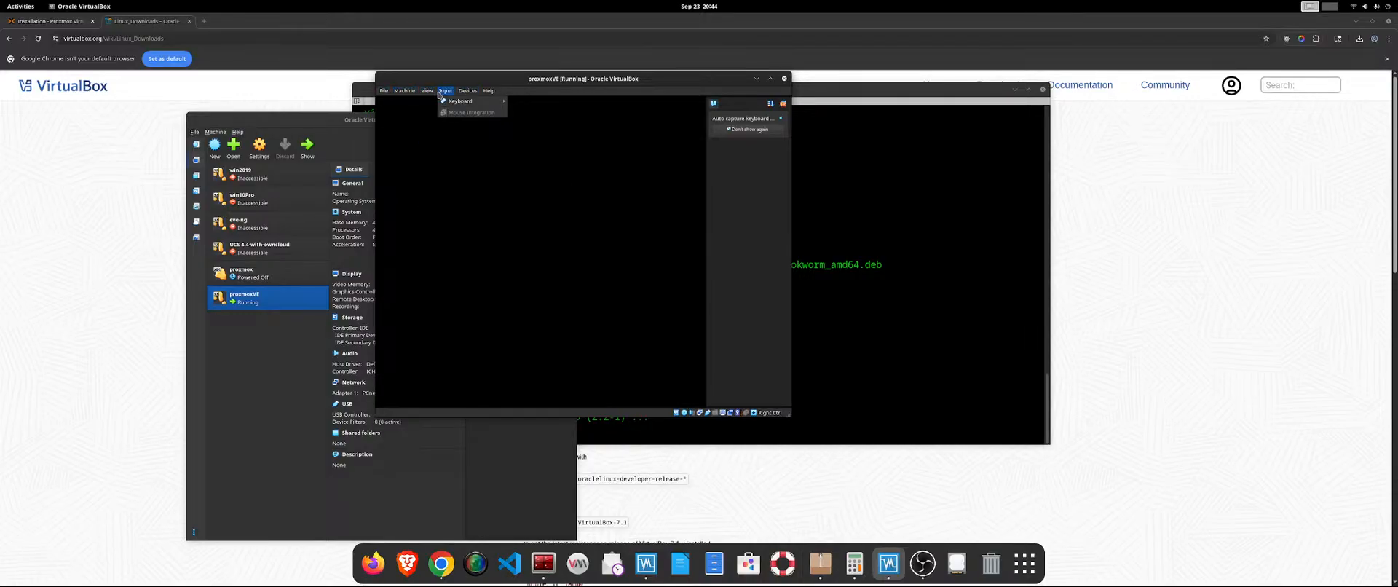
click(518, 83)
drag(519, 83, 778, 109)
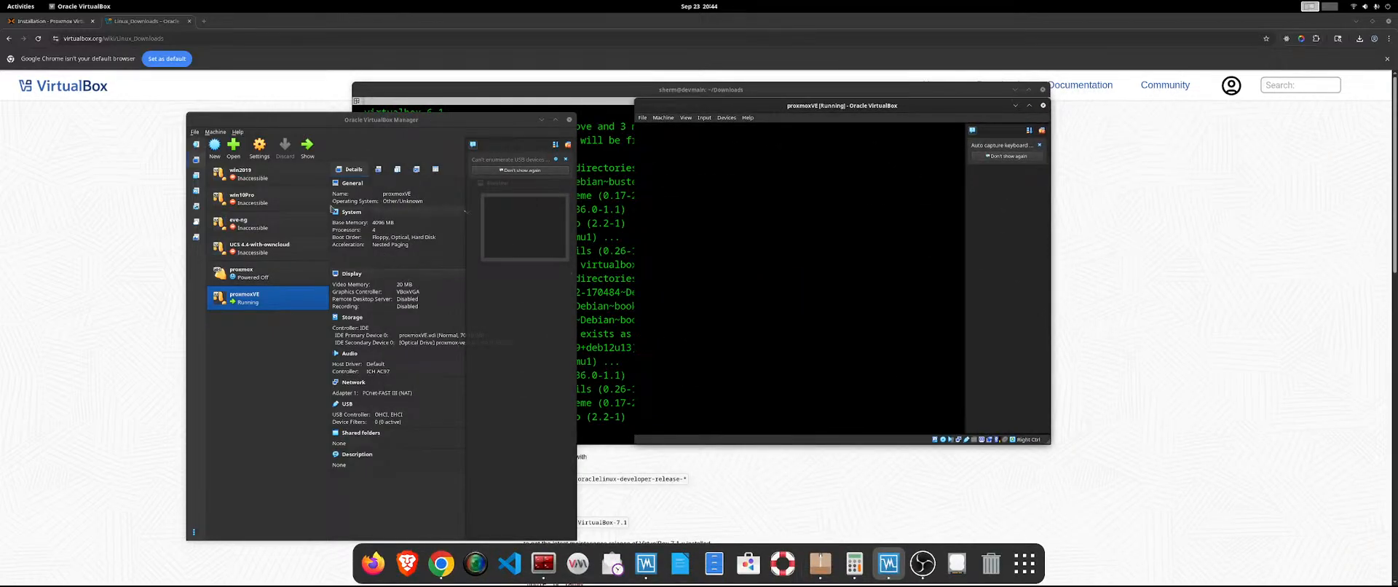
Open the running proxmoxVE machine's settings and examine its General features and System motherboard and processor options.
click(312, 149)
click(642, 118)
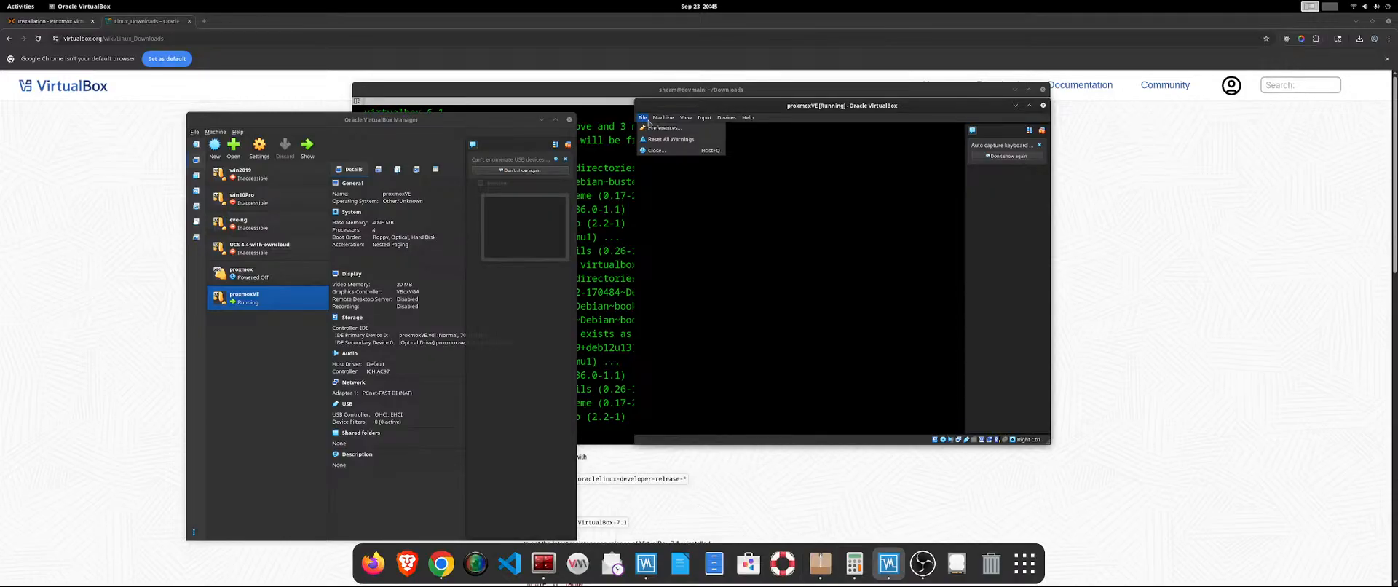
click(399, 306)
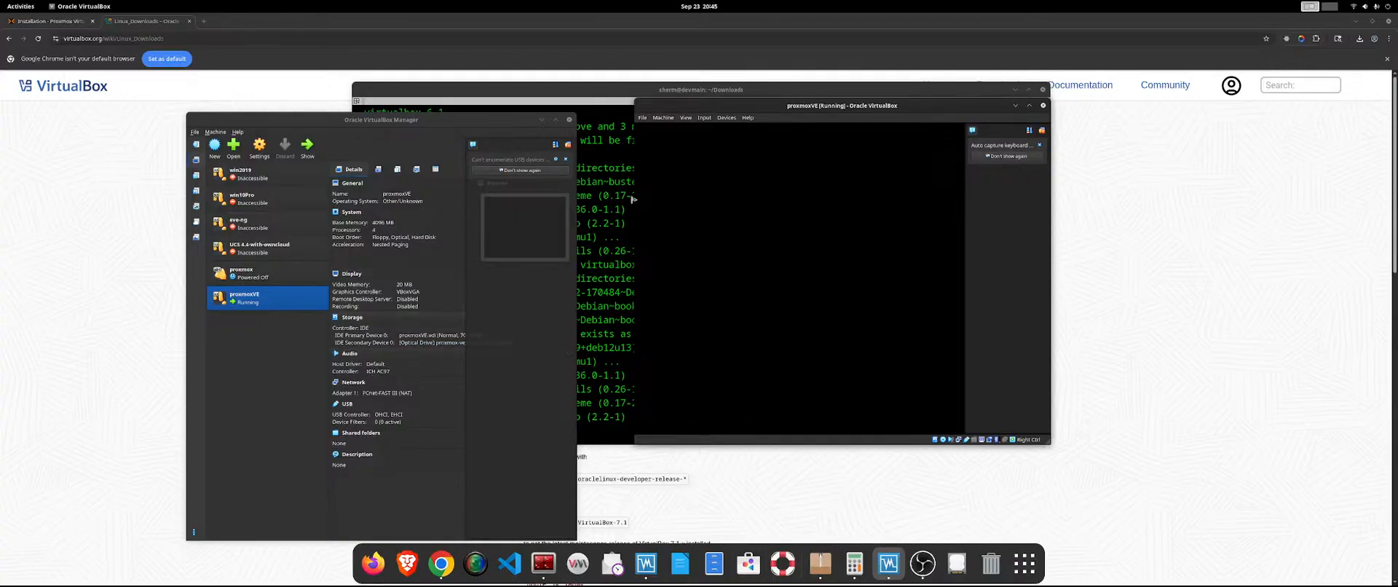
click(642, 117)
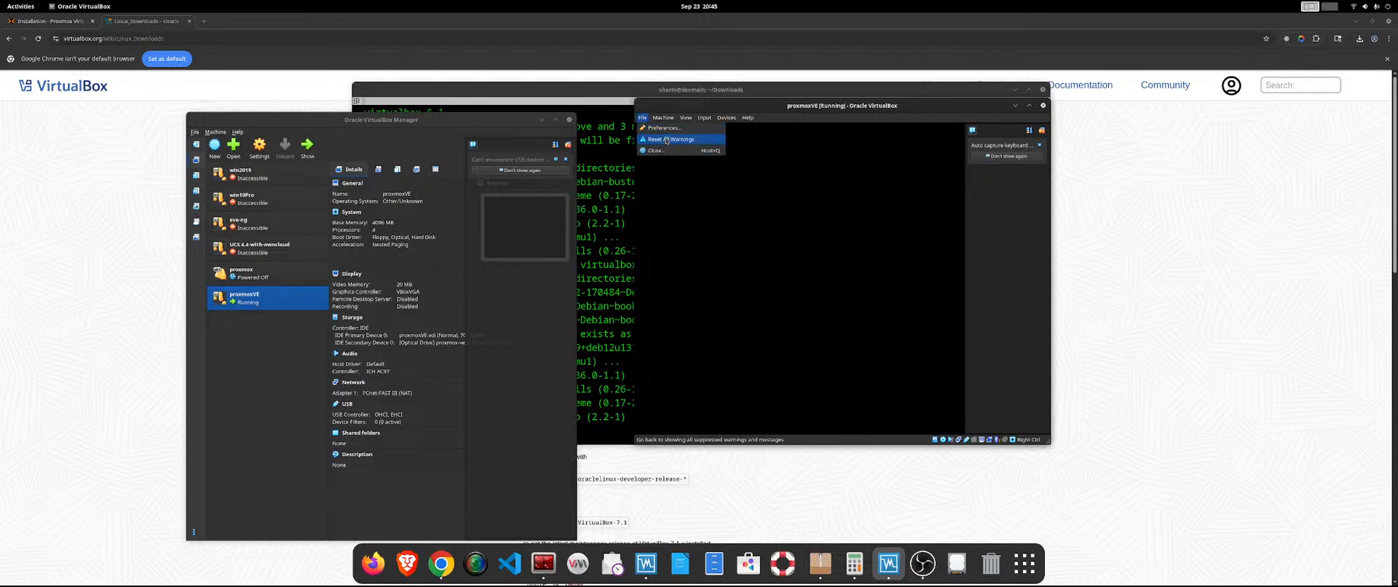
mouse_move(672, 121)
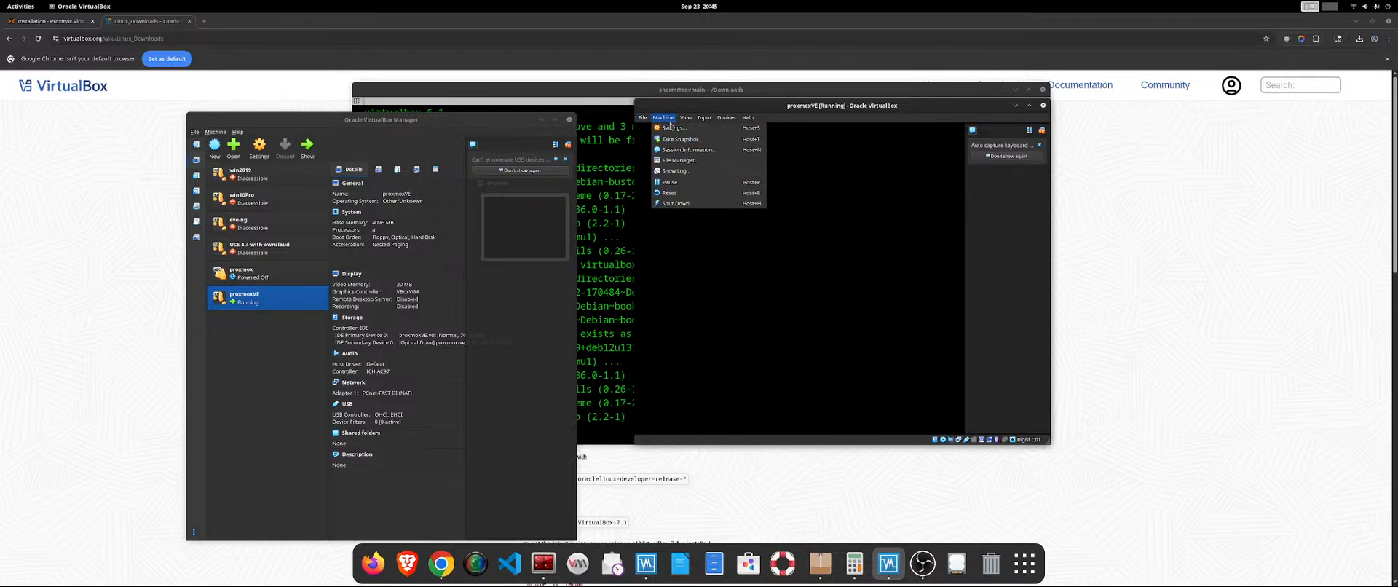
click(670, 129)
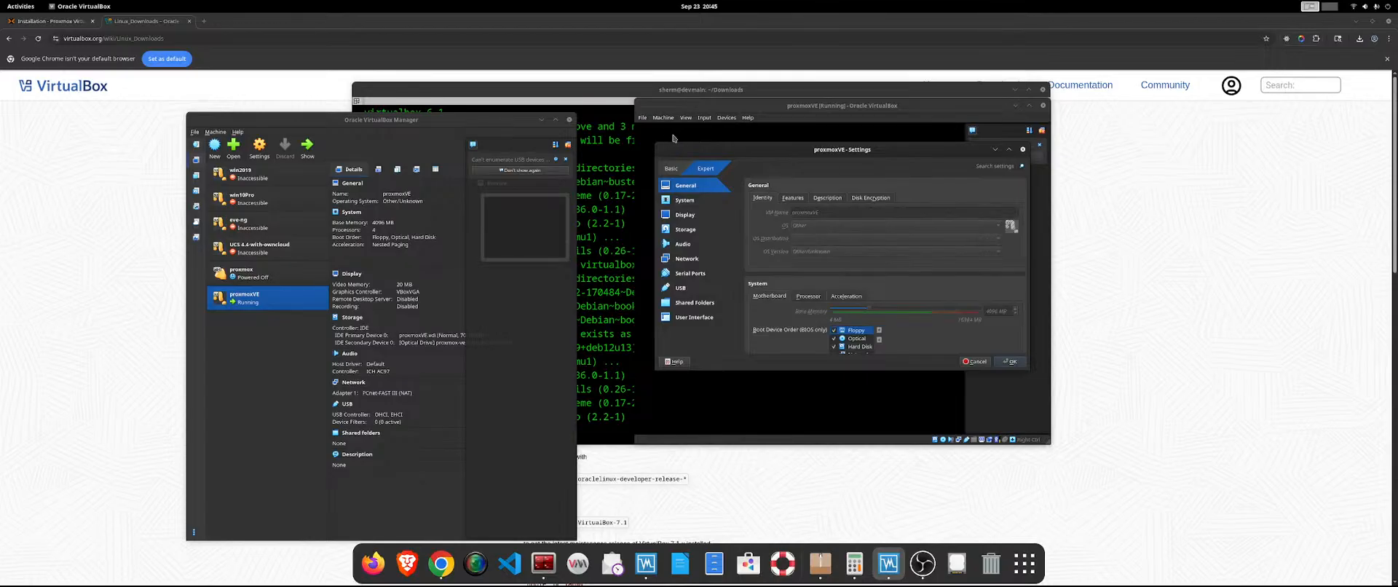
click(687, 204)
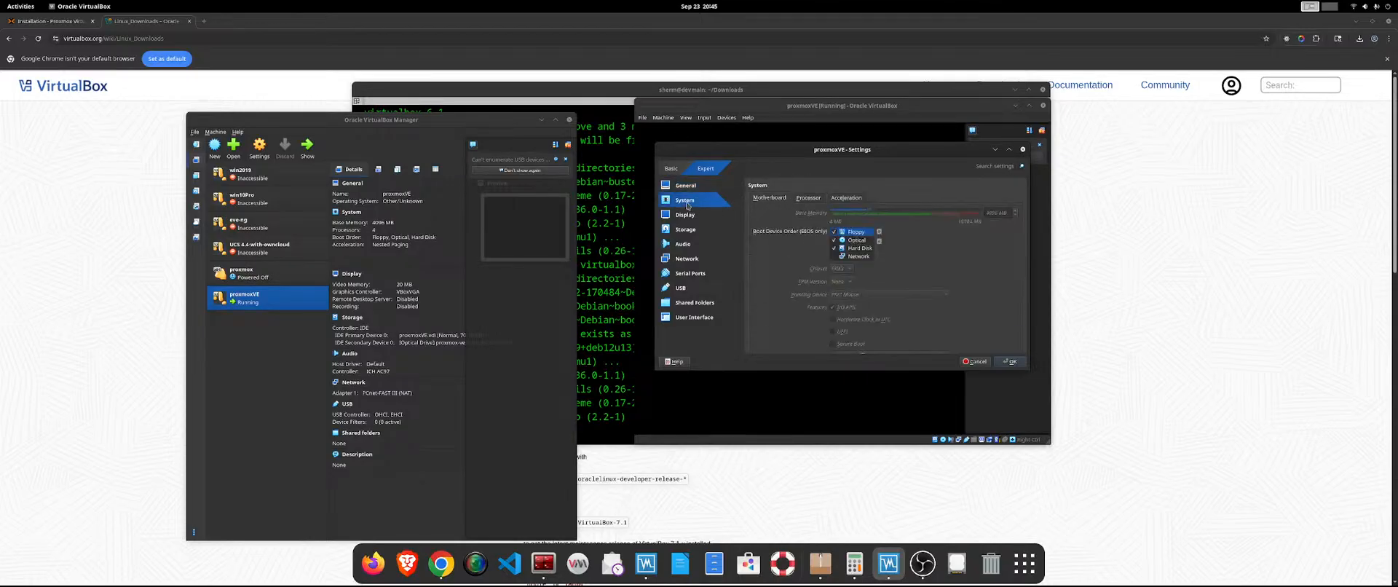
click(683, 188)
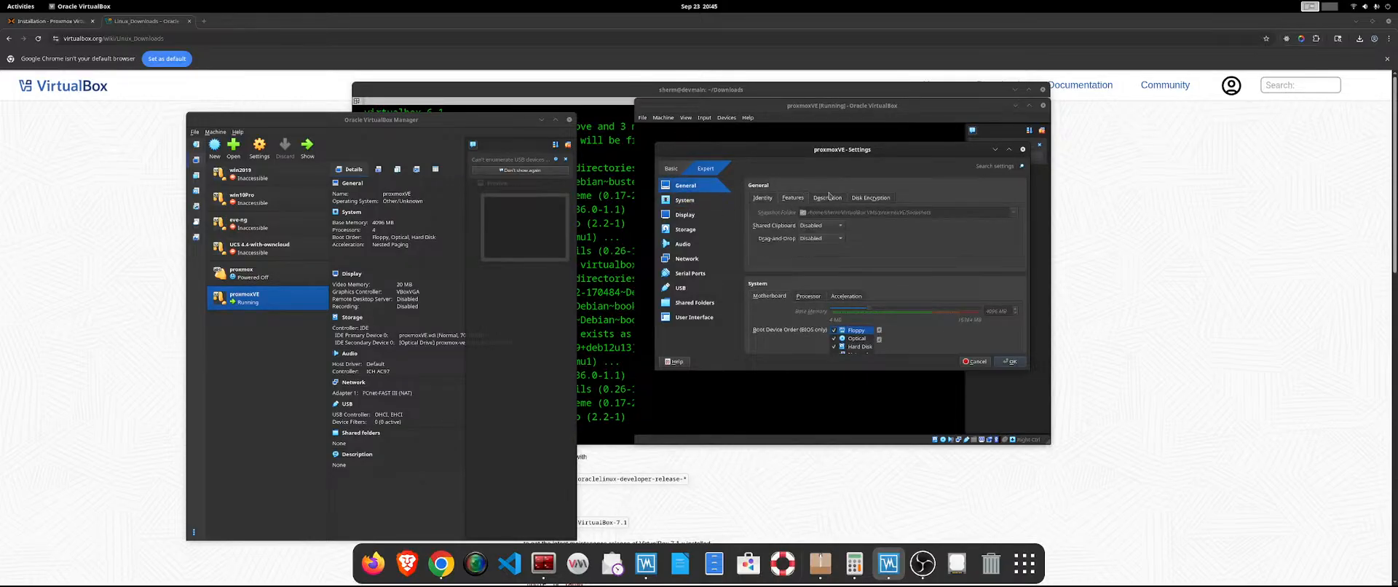
click(871, 198)
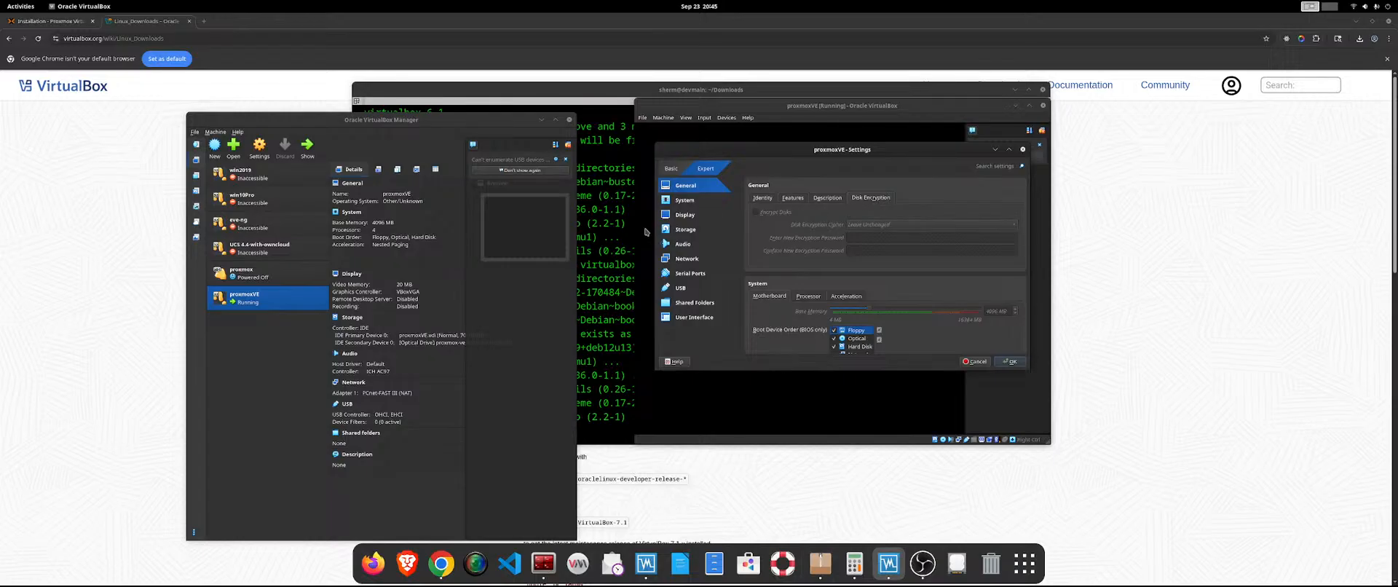
click(688, 204)
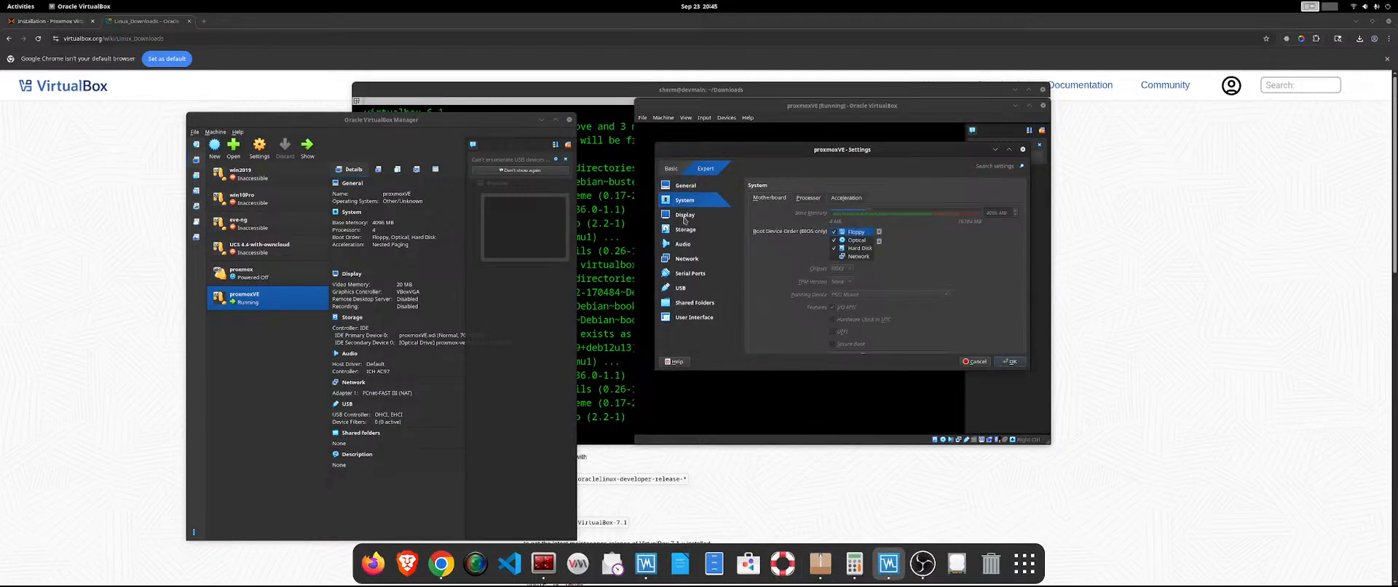
click(804, 200)
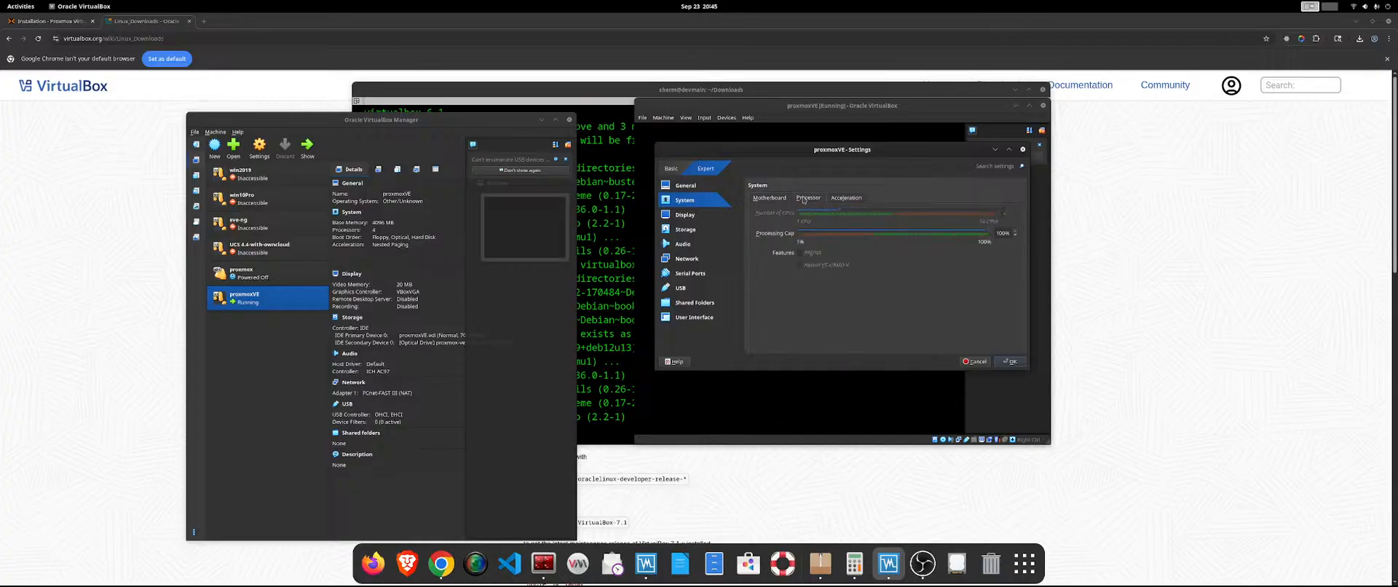
click(759, 199)
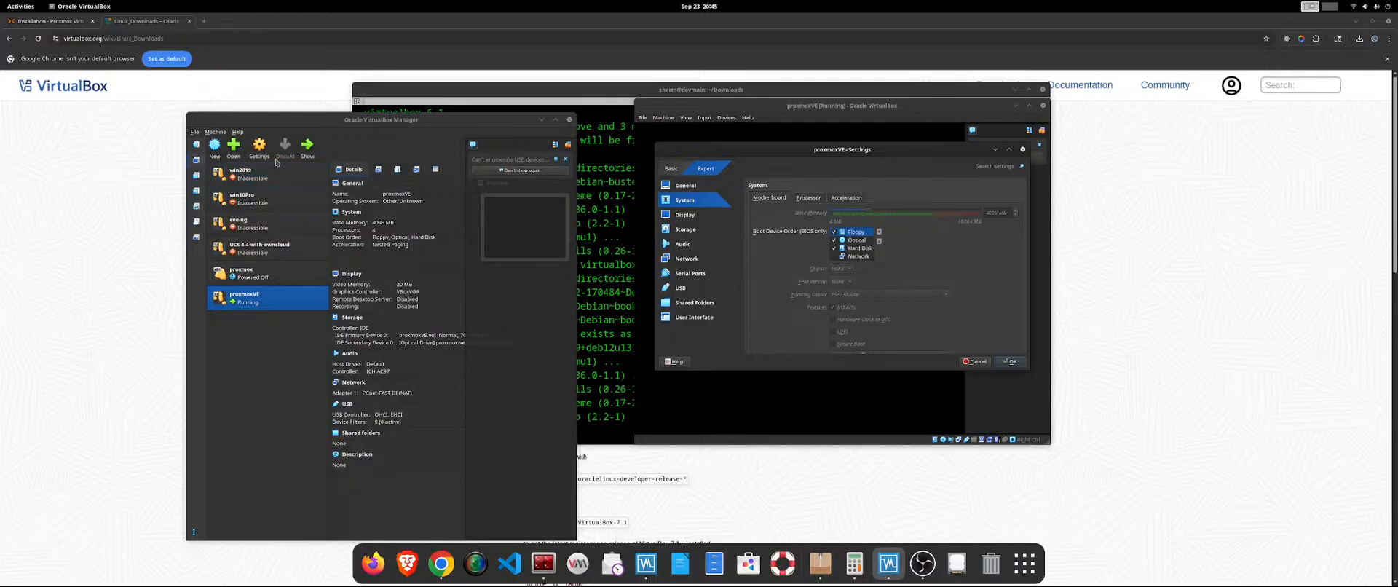
Power off the running proxmoxVE machine without a shutdown procedure and confirm it.
right_click(276, 307)
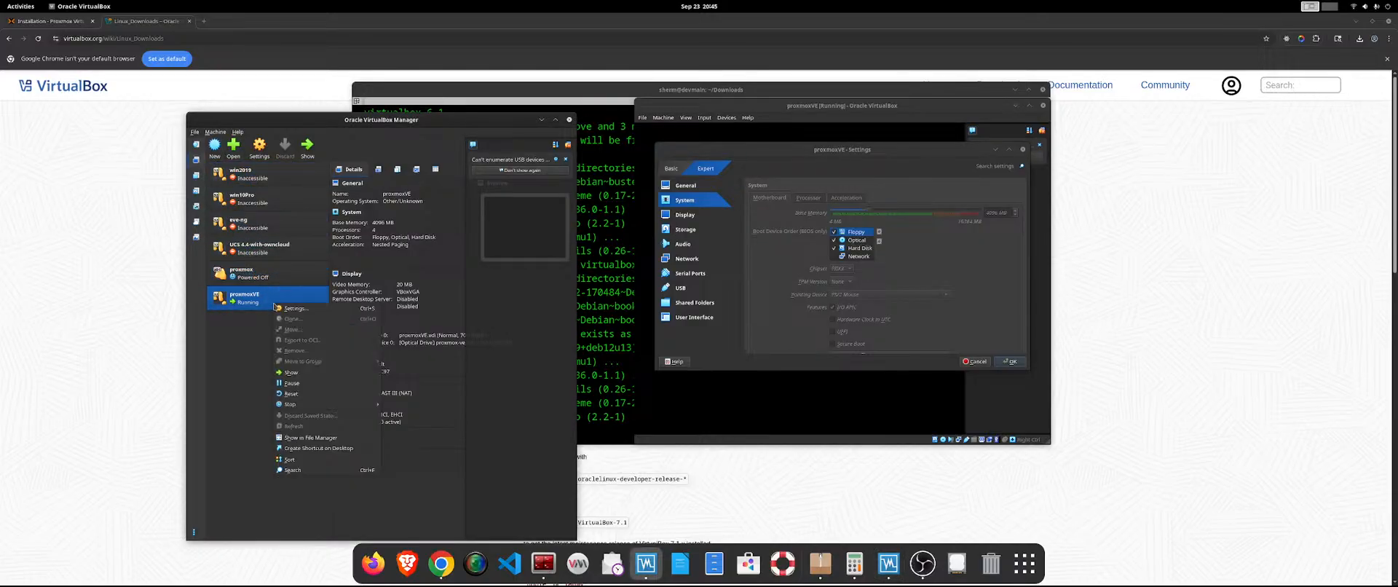
mouse_move(320, 405)
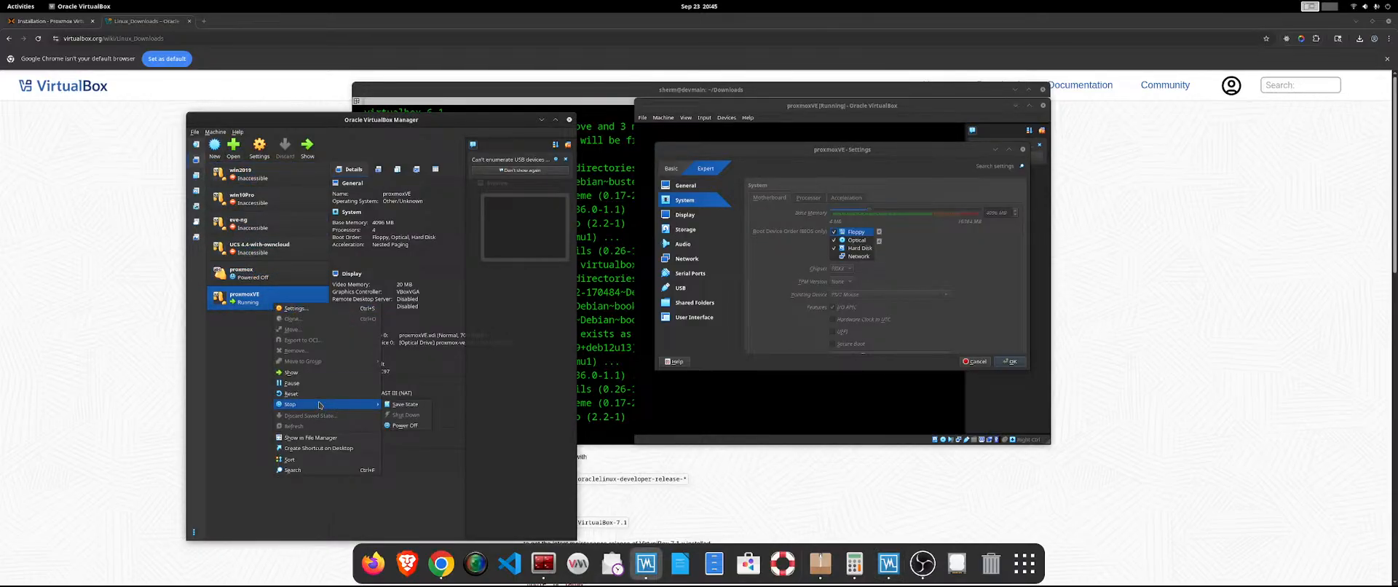
click(405, 425)
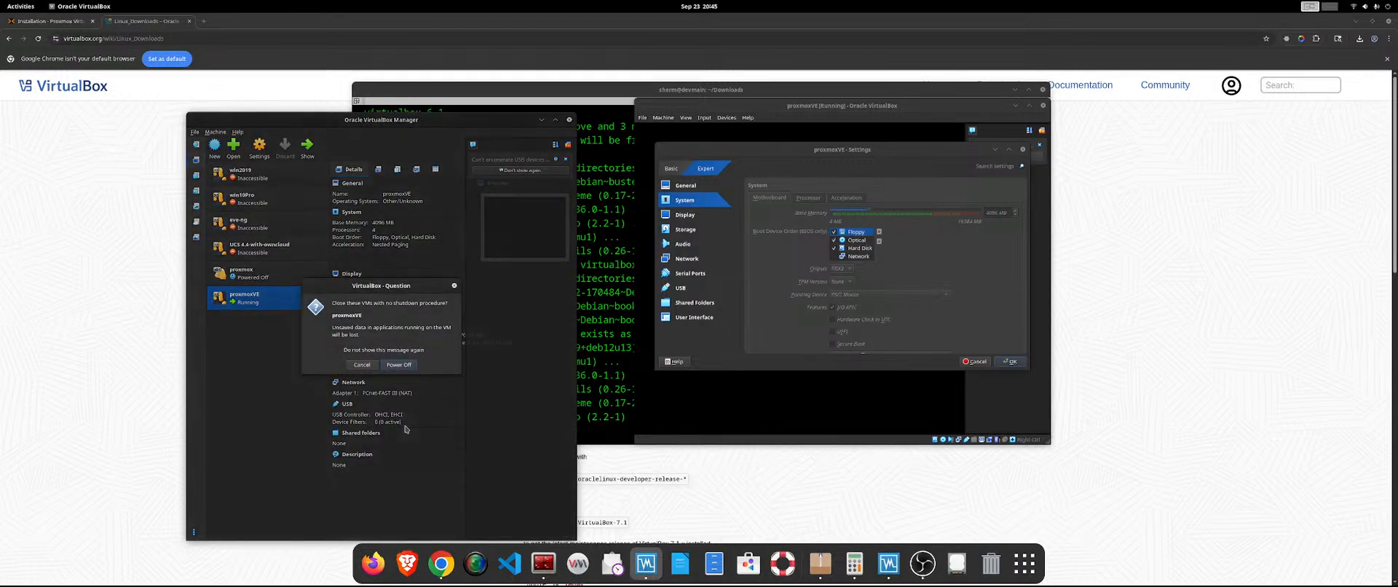
click(388, 366)
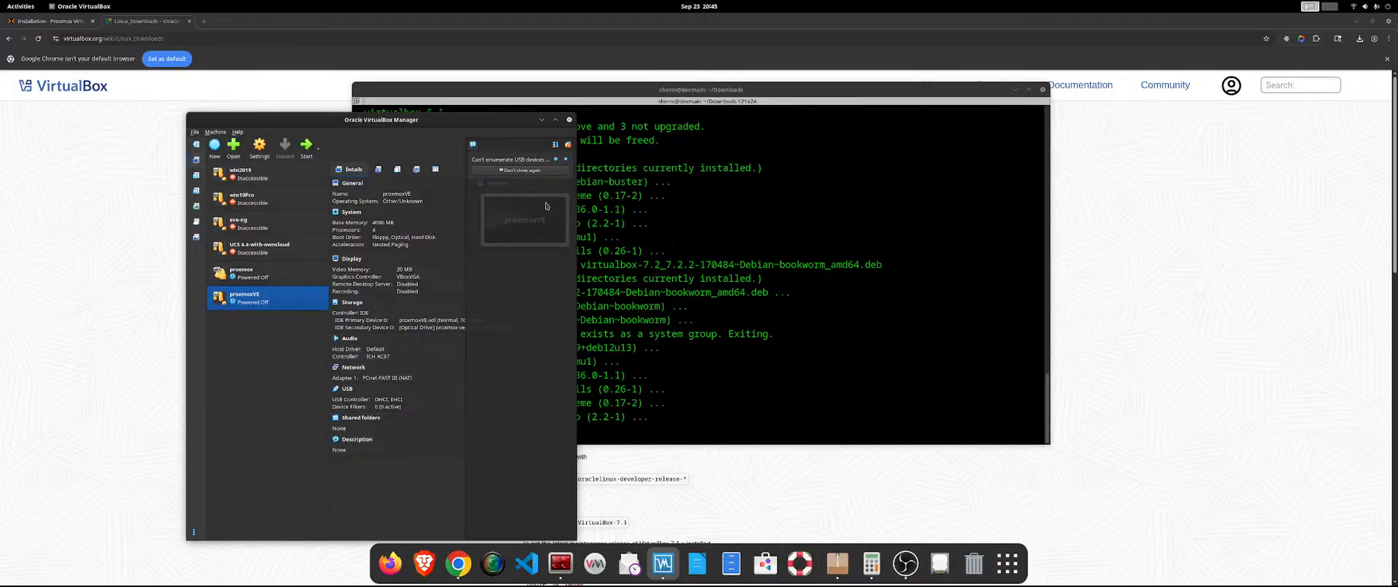
Open the powered-off proxmoxVE machine's settings and review the User Interface, Shared Folders, USB, Serial Ports and Audio options.
right_click(281, 309)
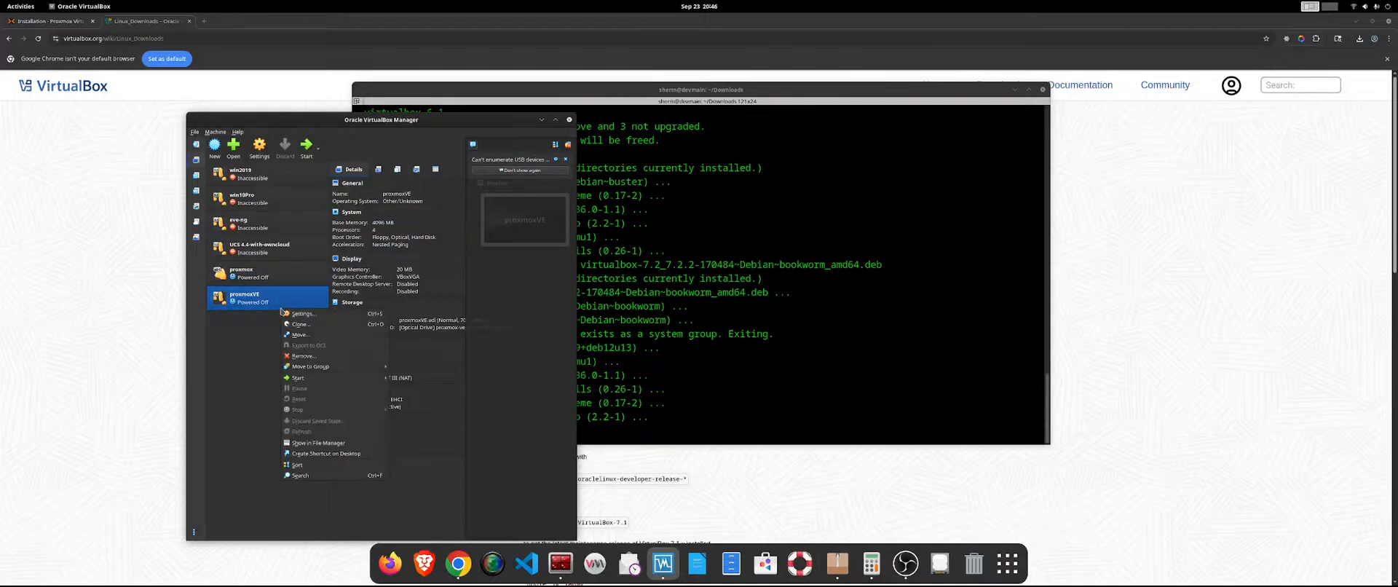
click(305, 314)
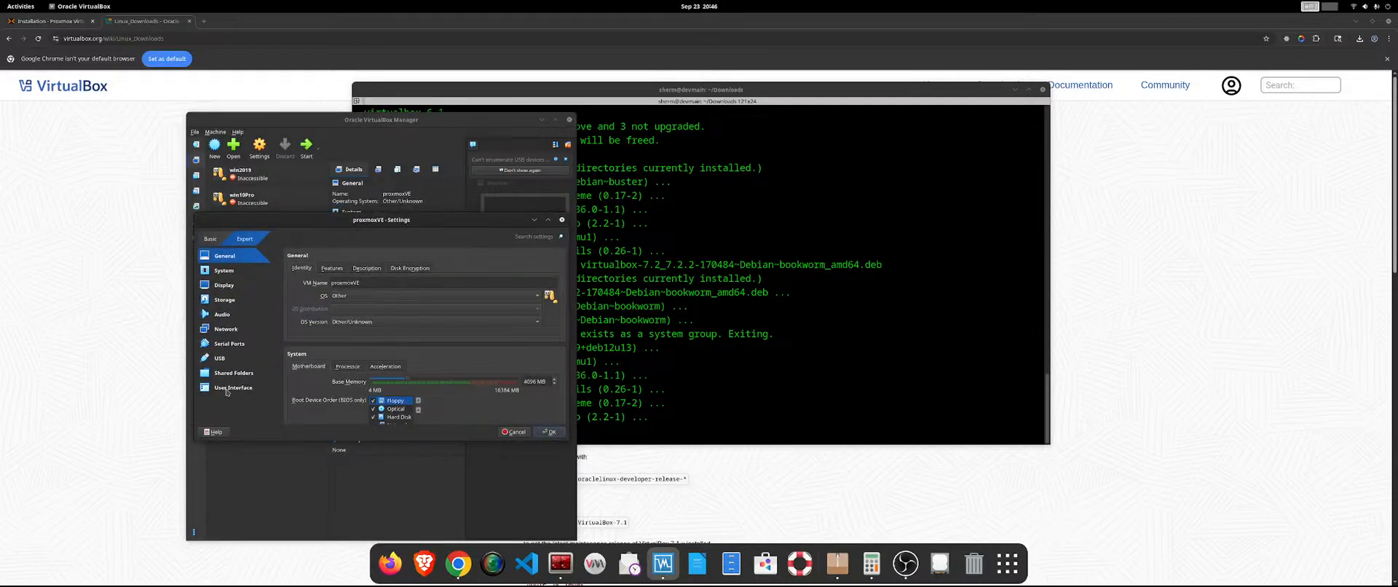
click(226, 388)
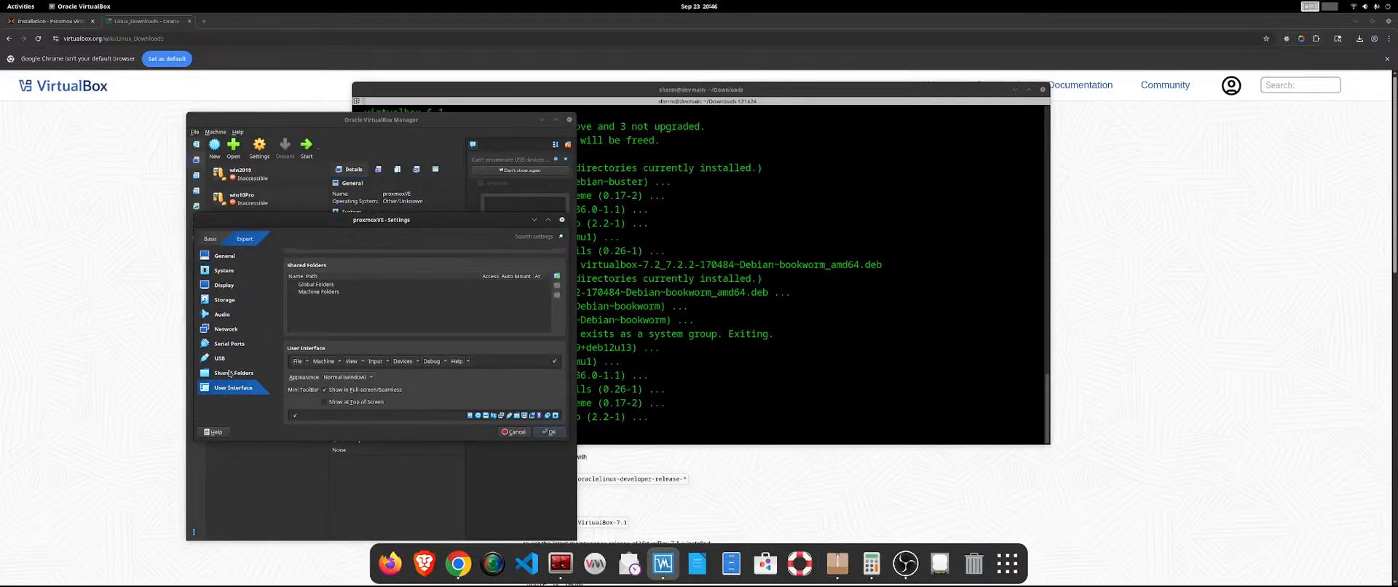
click(230, 373)
click(225, 360)
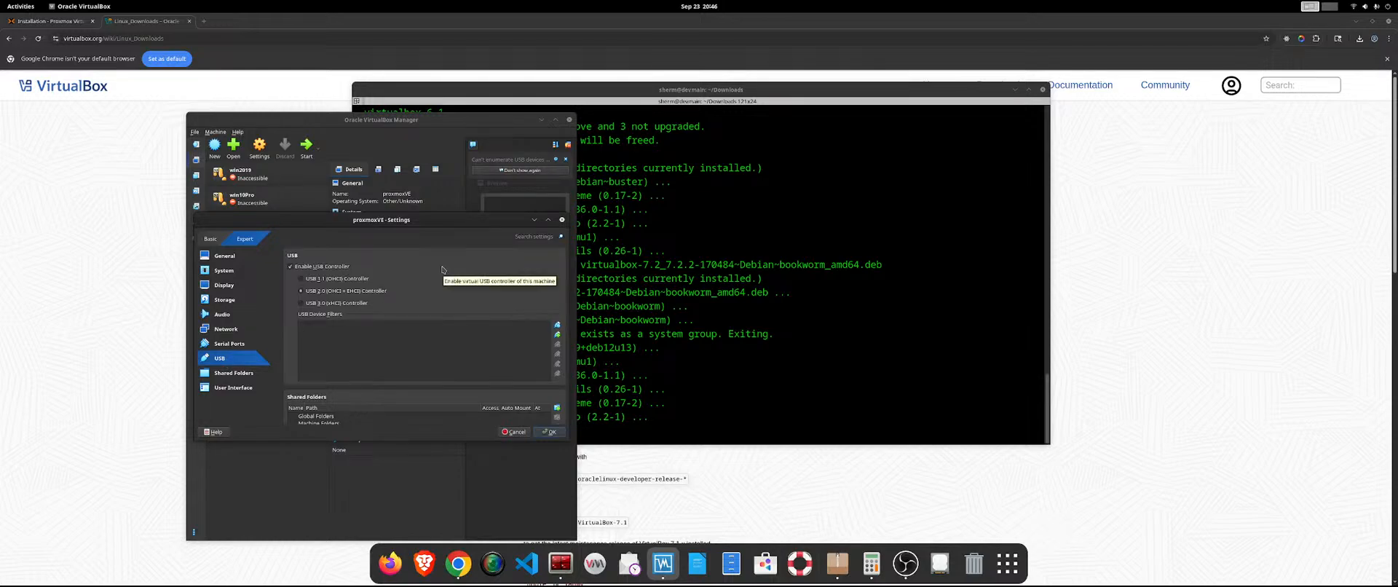
scroll(442, 269, down, 1)
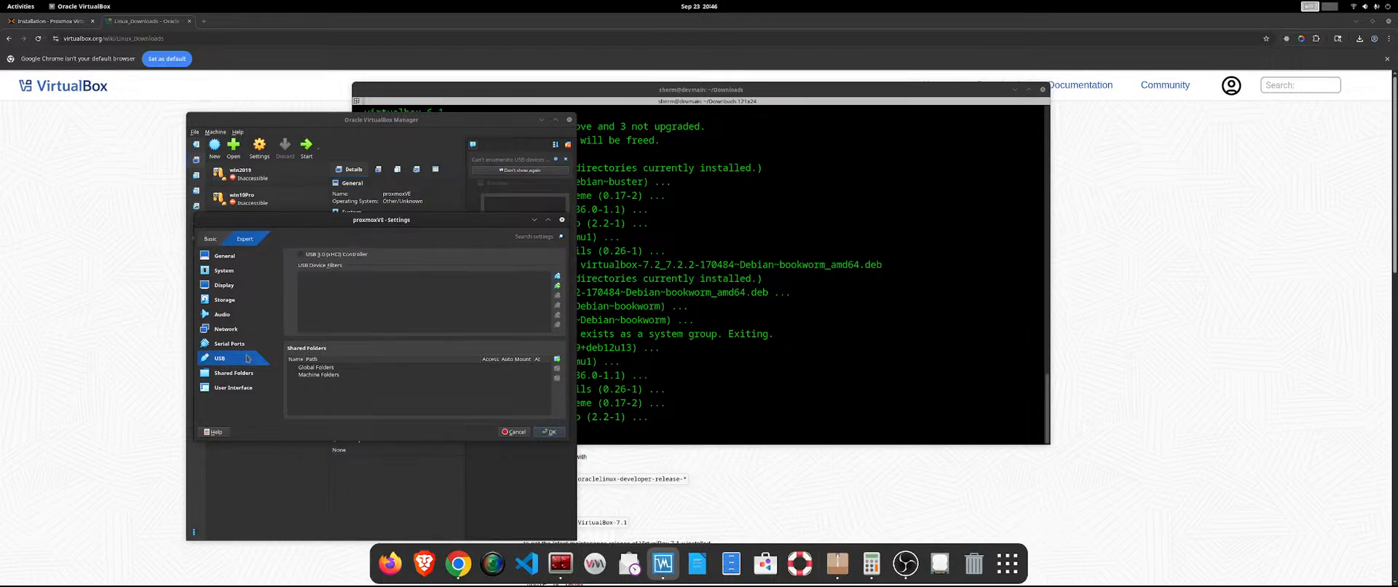
click(241, 346)
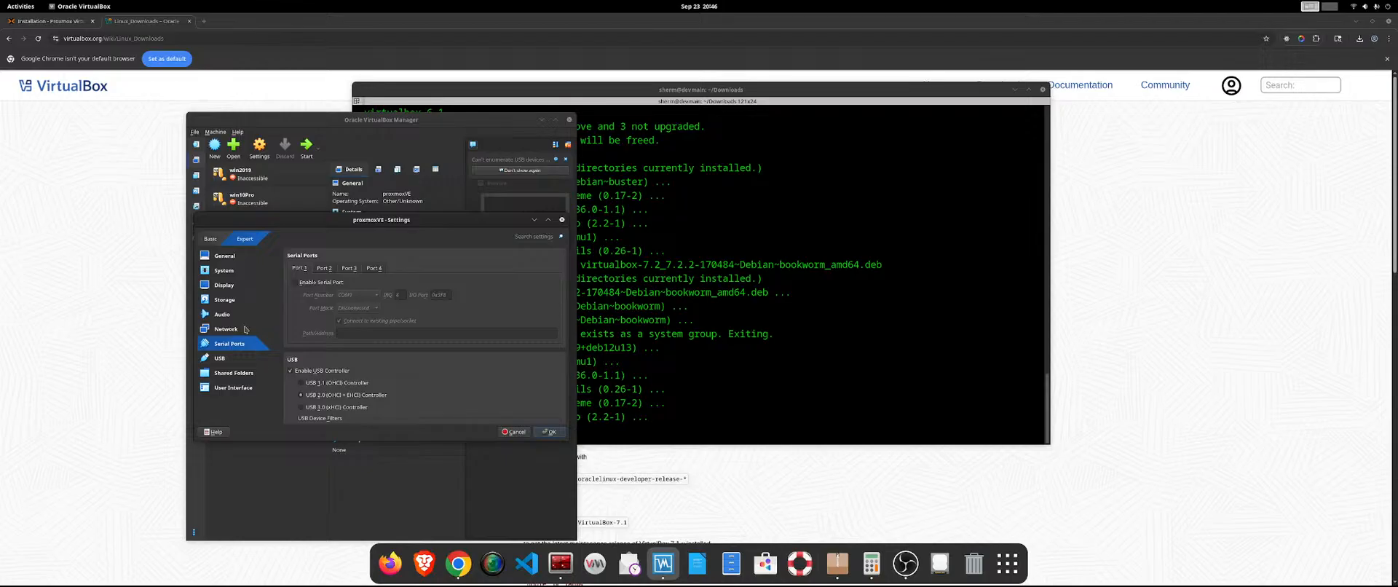
scroll(315, 321, down, 3)
click(221, 313)
Select the proxmox-ve_9.0-1.iso optical drive in the storage settings and toggle its Live CD/DVD option.
click(221, 306)
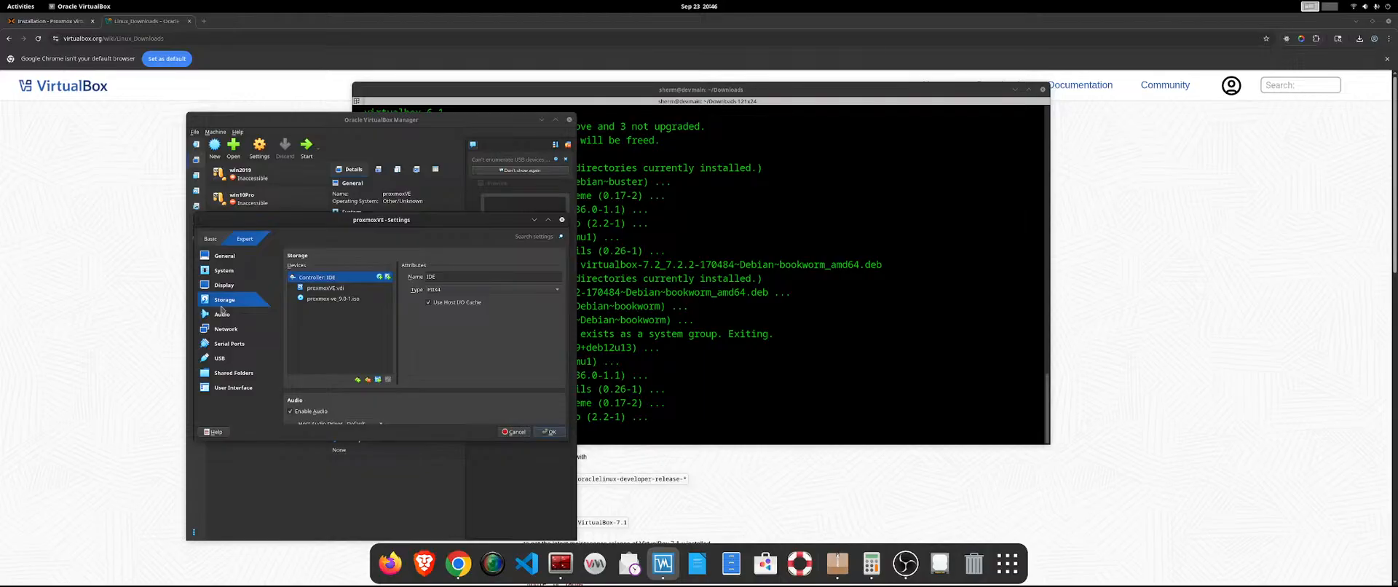
click(337, 299)
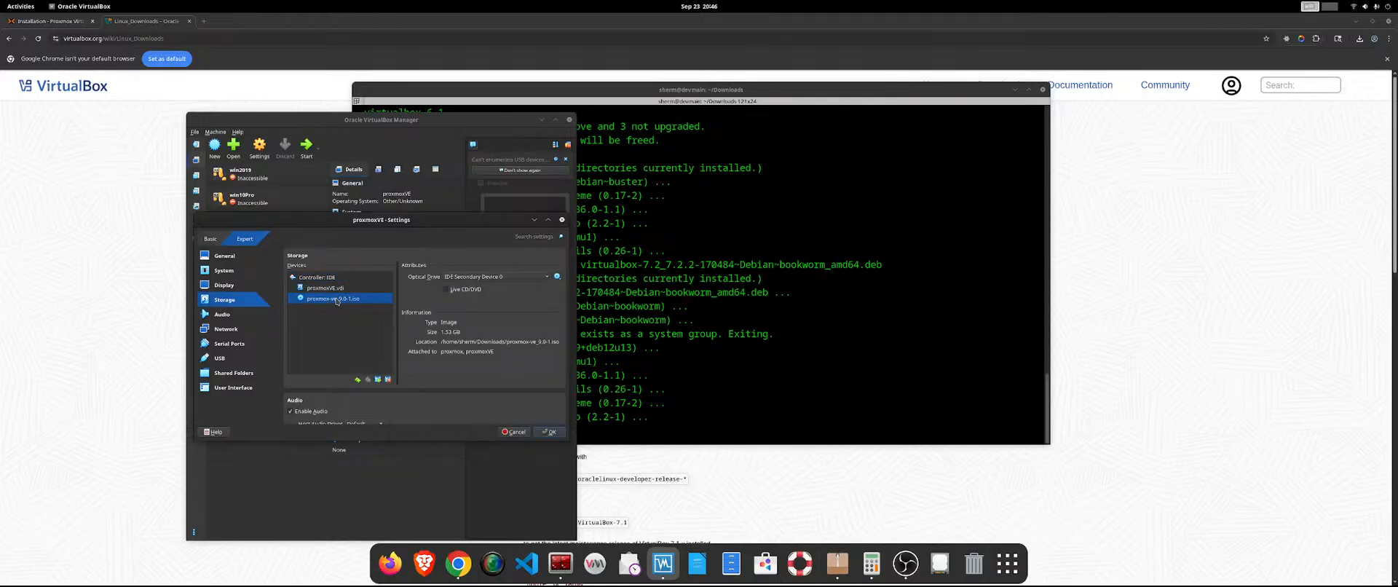
click(447, 290)
Examine the Display and System settings, including the available chipset, TPM version and pointing device choices.
click(225, 286)
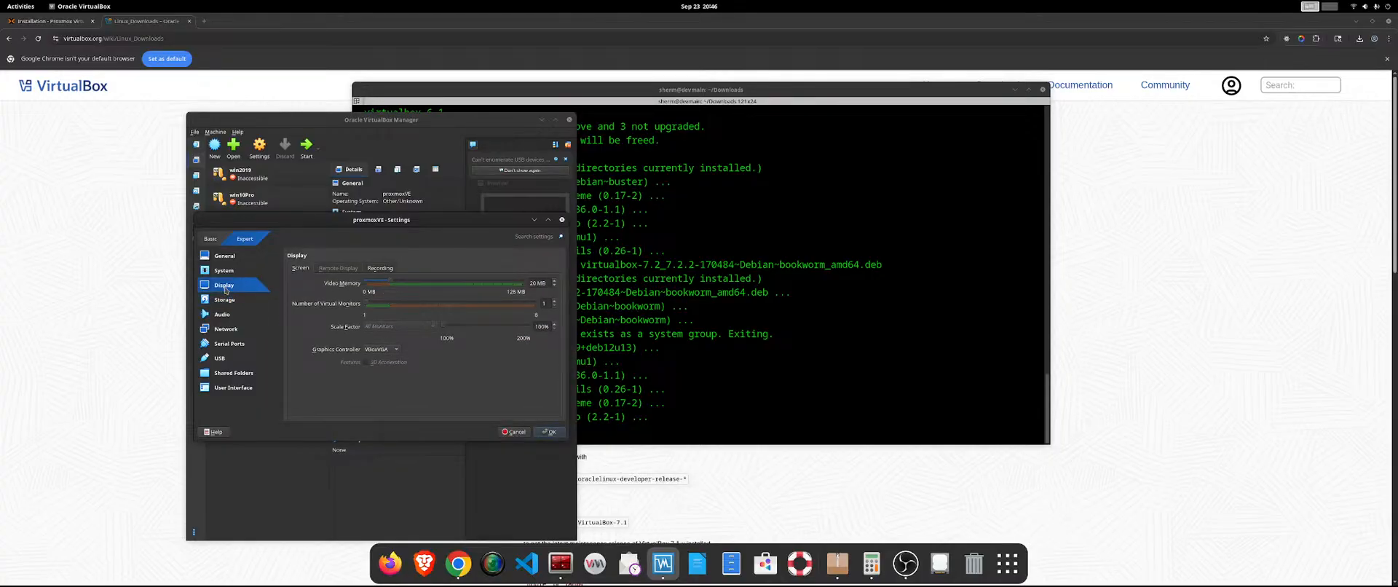
key(Up)
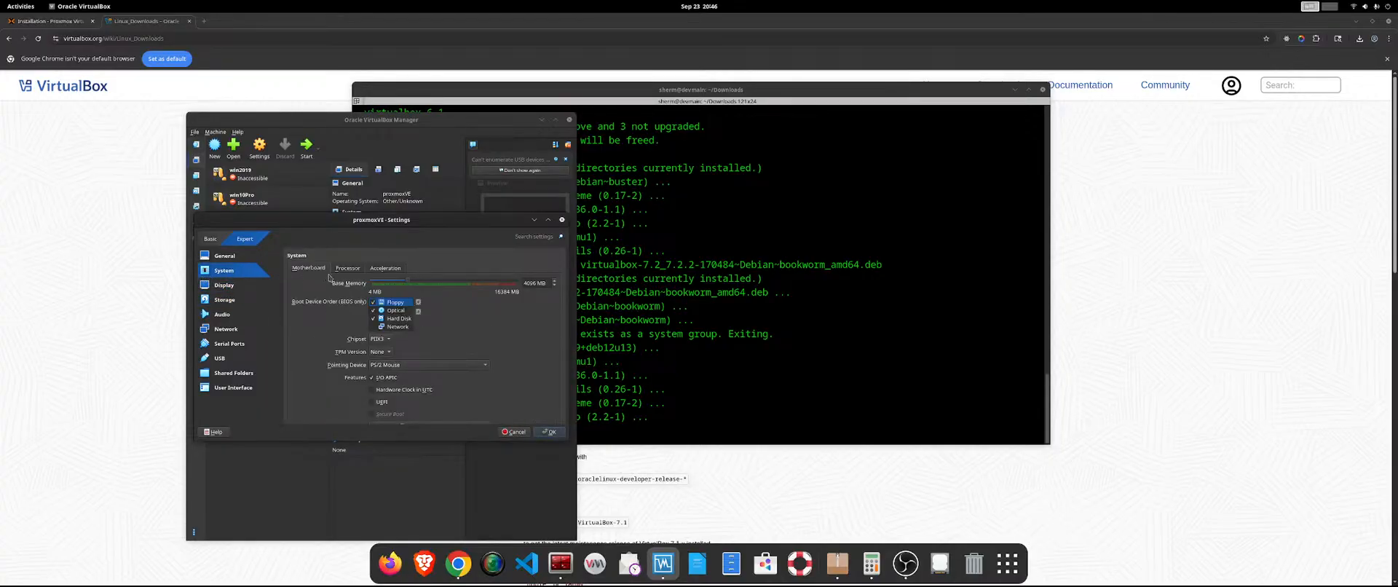
key(Up)
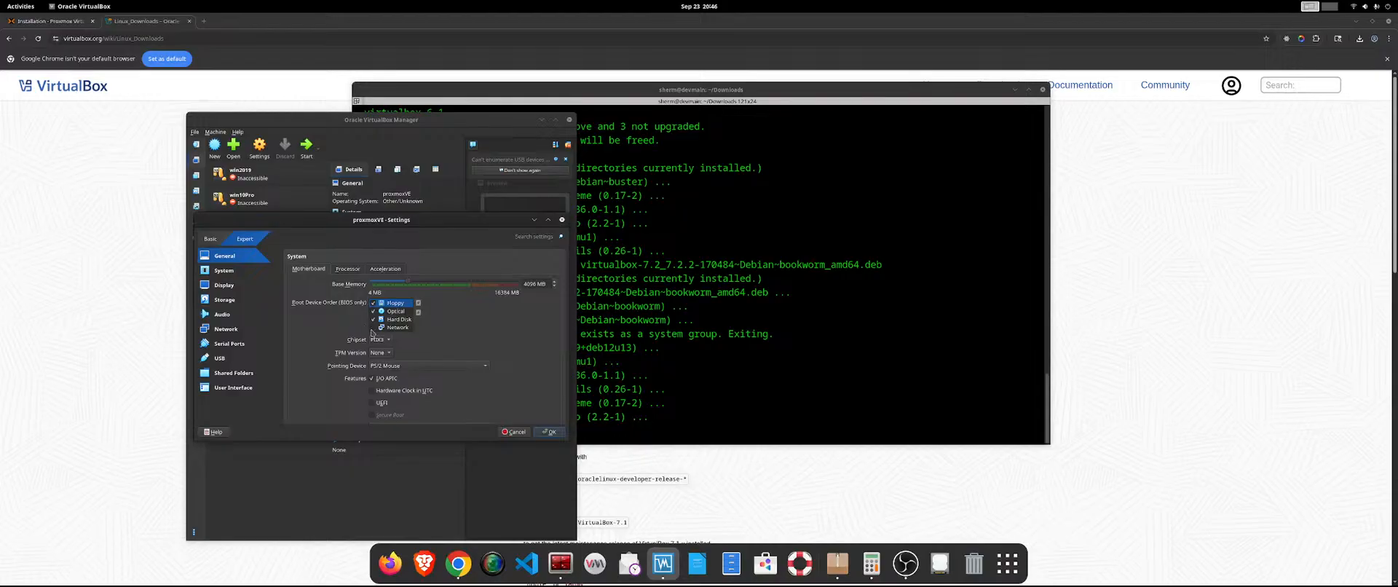
click(386, 345)
click(385, 343)
click(385, 353)
click(439, 344)
click(427, 367)
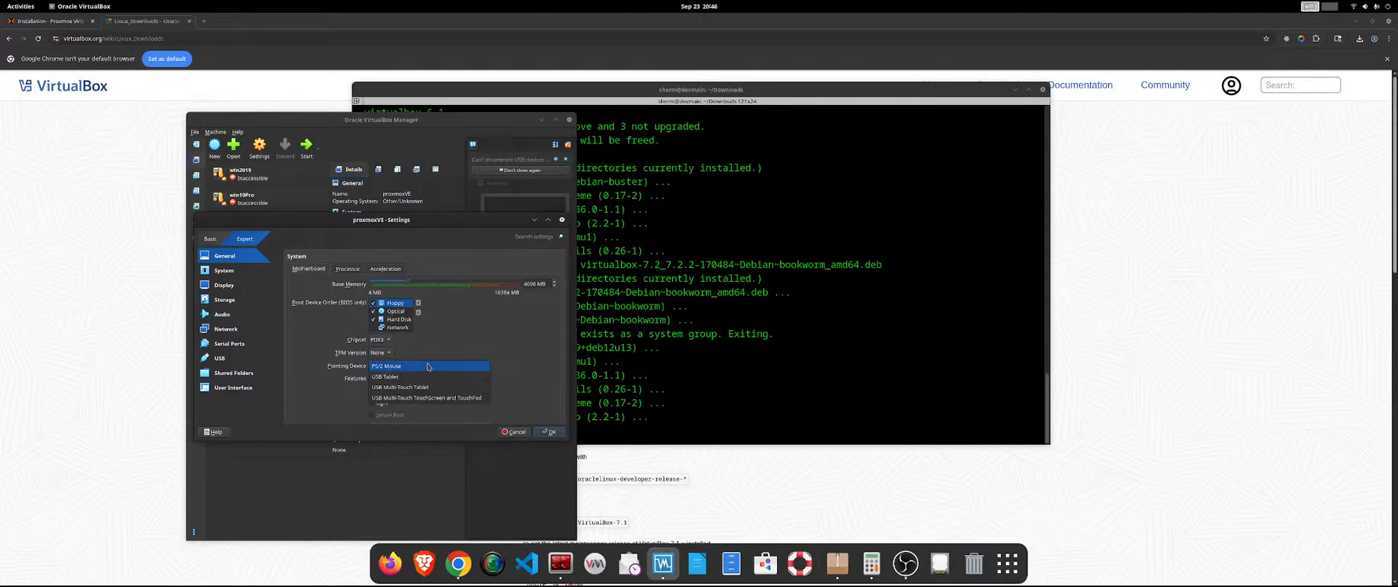
click(472, 343)
scroll(472, 346, up, 3)
scroll(471, 346, down, 3)
scroll(471, 346, down, 2)
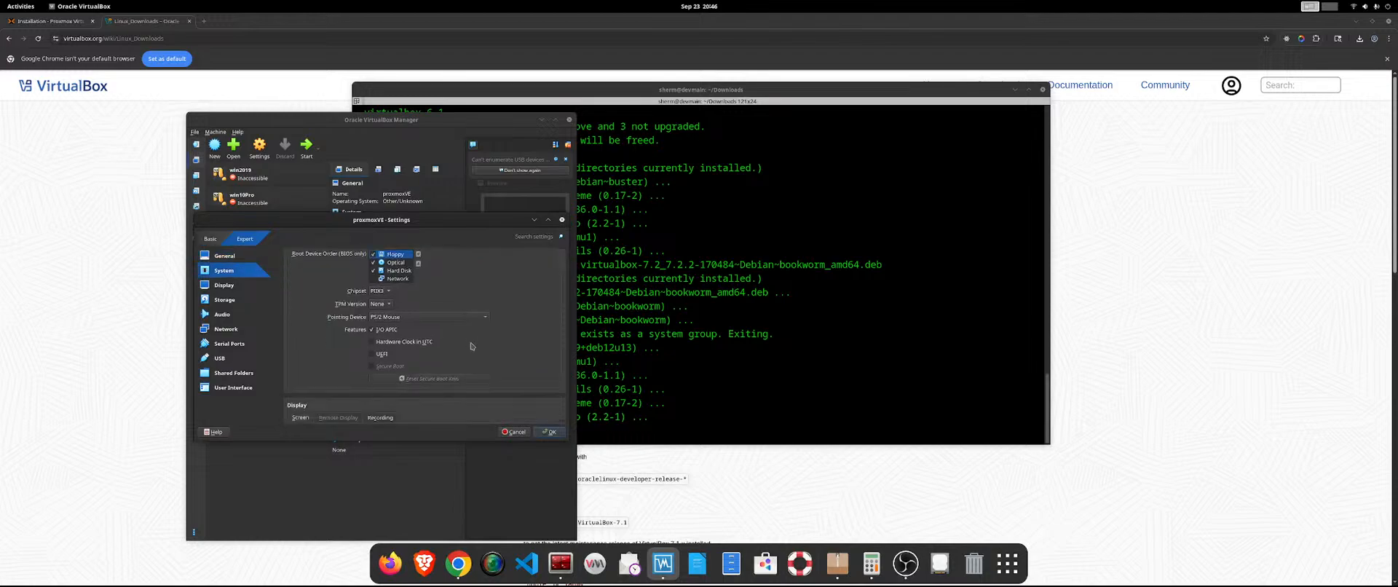
Try the UEFI option in the motherboard features and switch it back off.
click(374, 355)
click(373, 355)
click(374, 355)
scroll(375, 357, up, 3)
scroll(375, 358, down, 2)
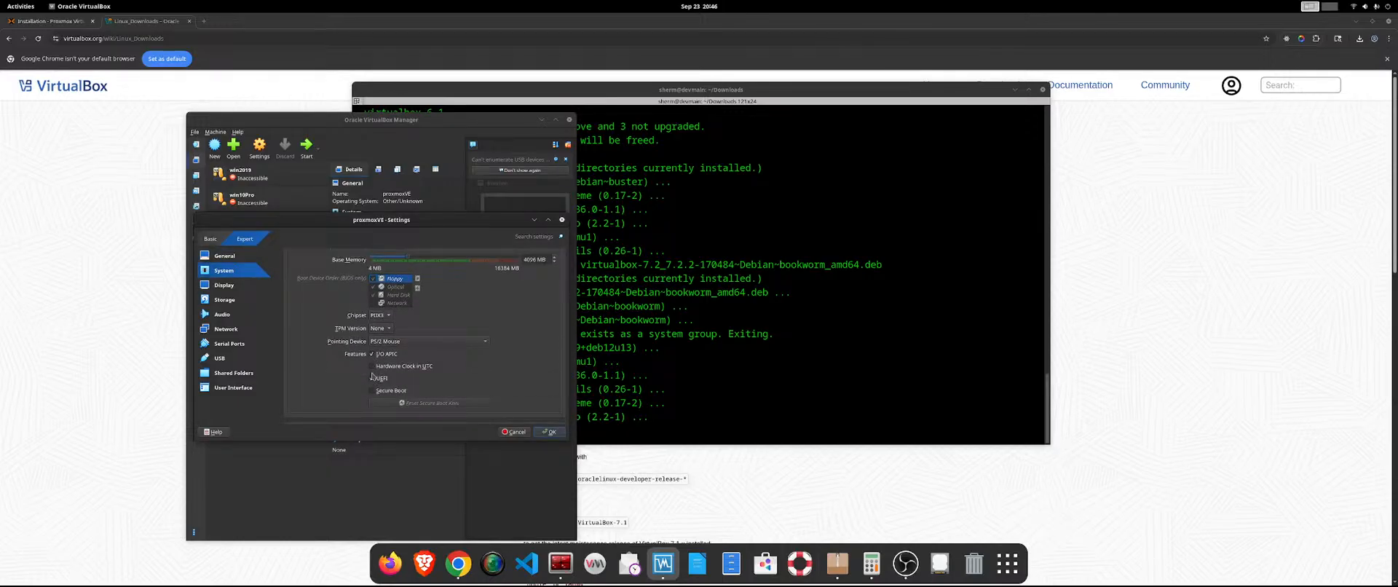
click(374, 377)
scroll(514, 385, down, 2)
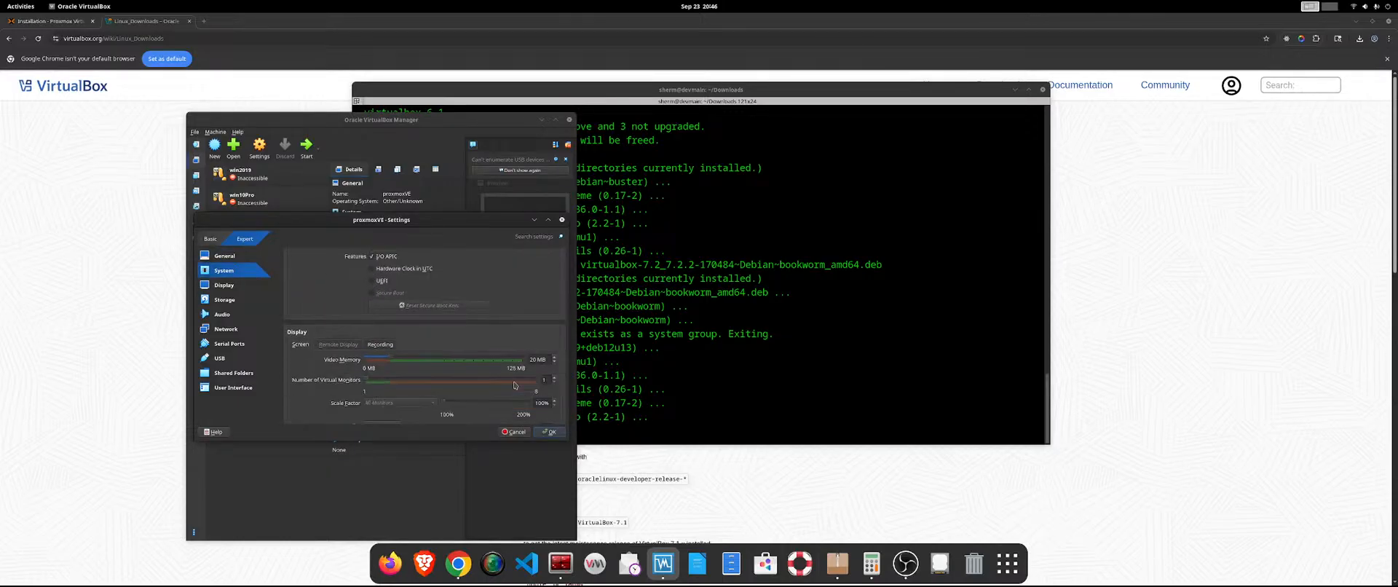
scroll(514, 385, down, 2)
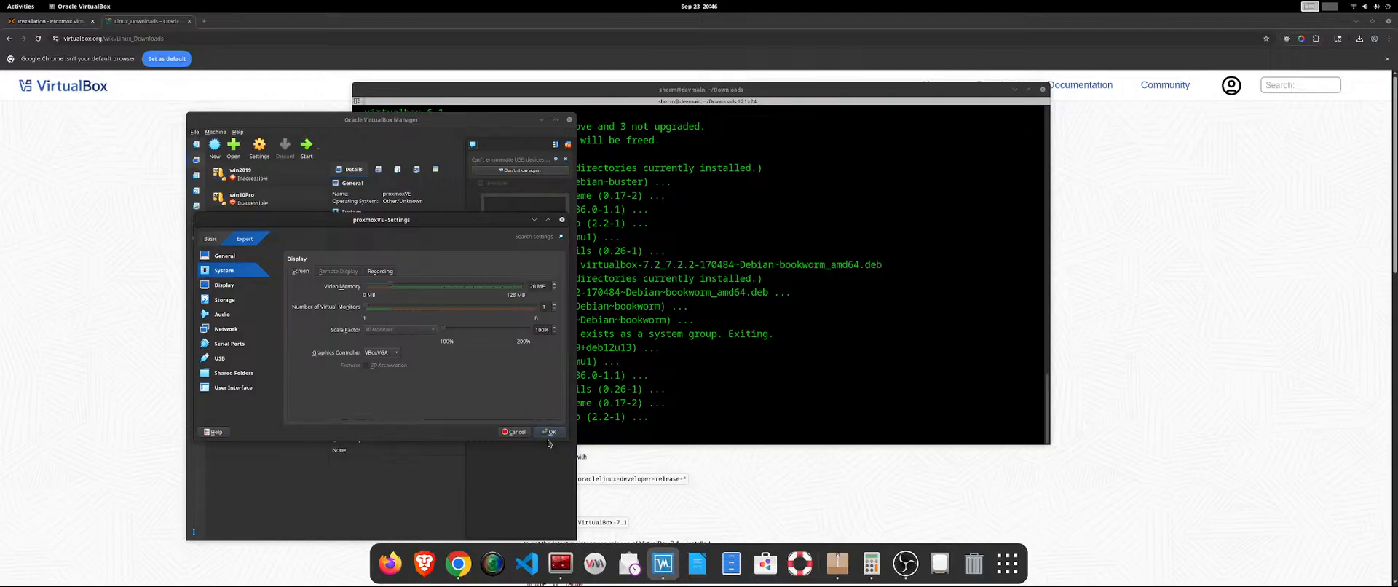
Apply the proxmoxVE settings and start the machine.
scroll(419, 364, up, 3)
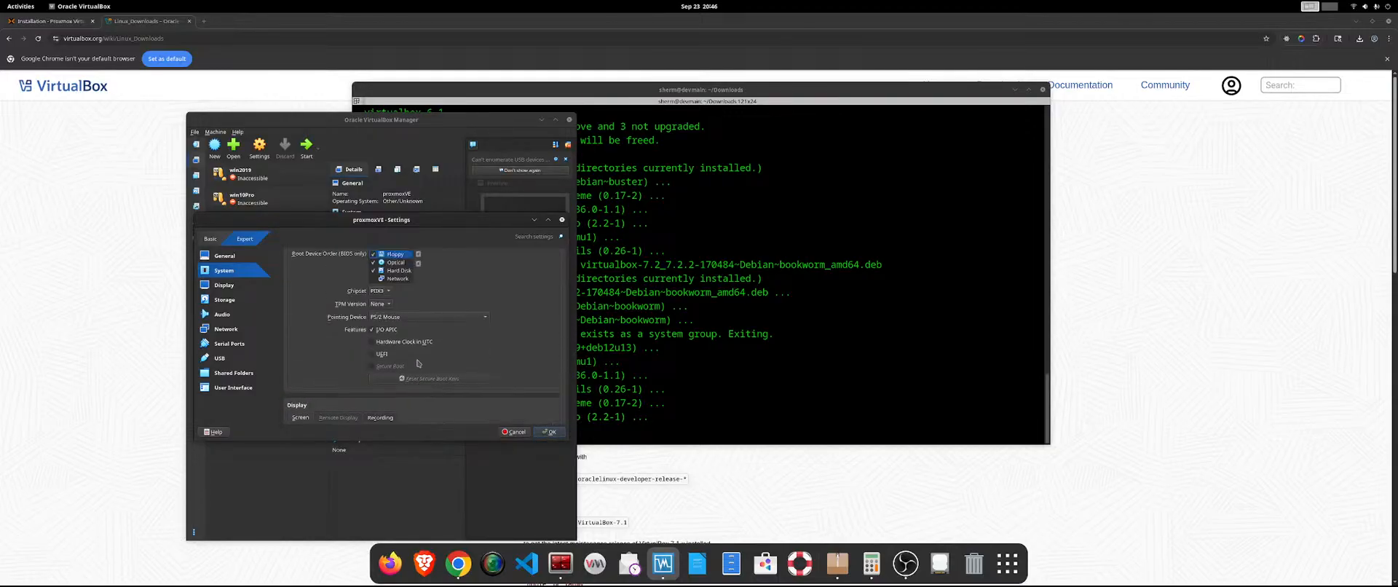
click(549, 432)
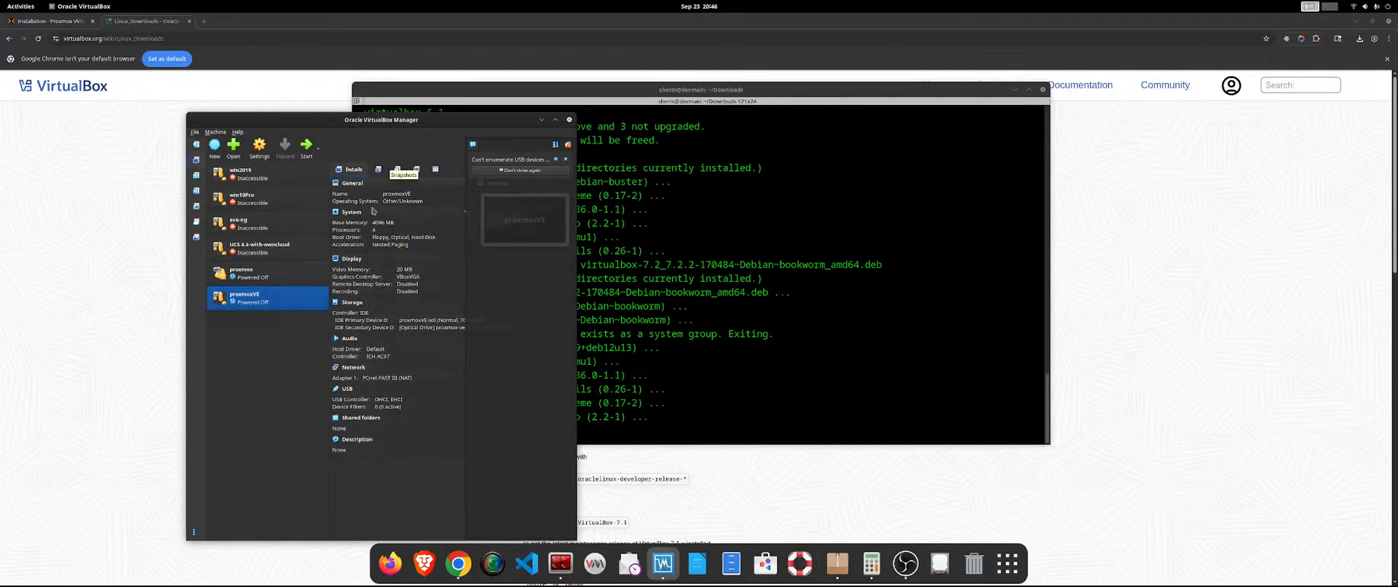
click(304, 147)
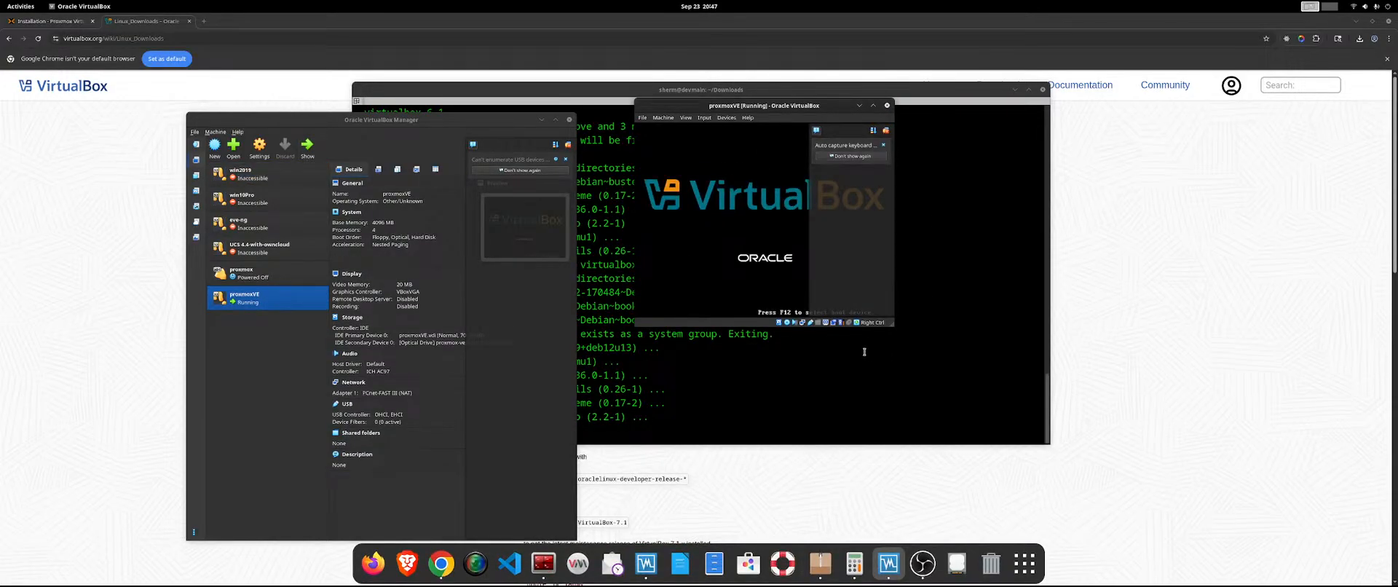
Move the terminal window clear of the proxmoxVE display, capture its input and launch Install Proxmox VE (Graphical).
drag(891, 326, 891, 378)
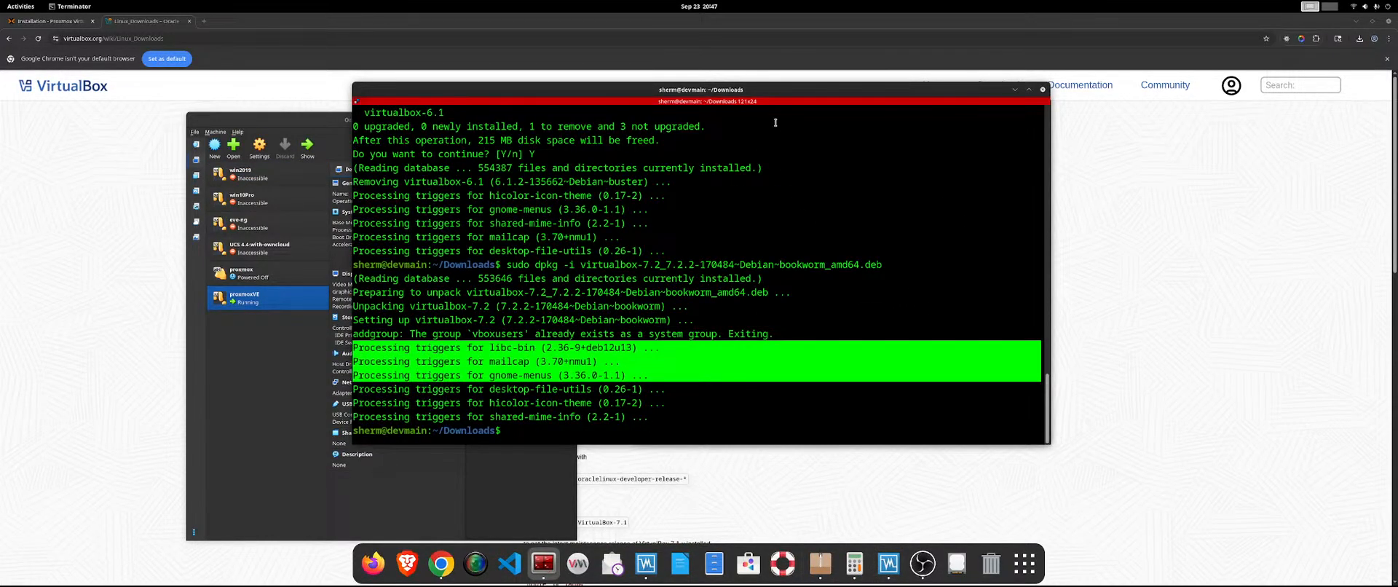
drag(804, 84, 1394, 226)
click(830, 279)
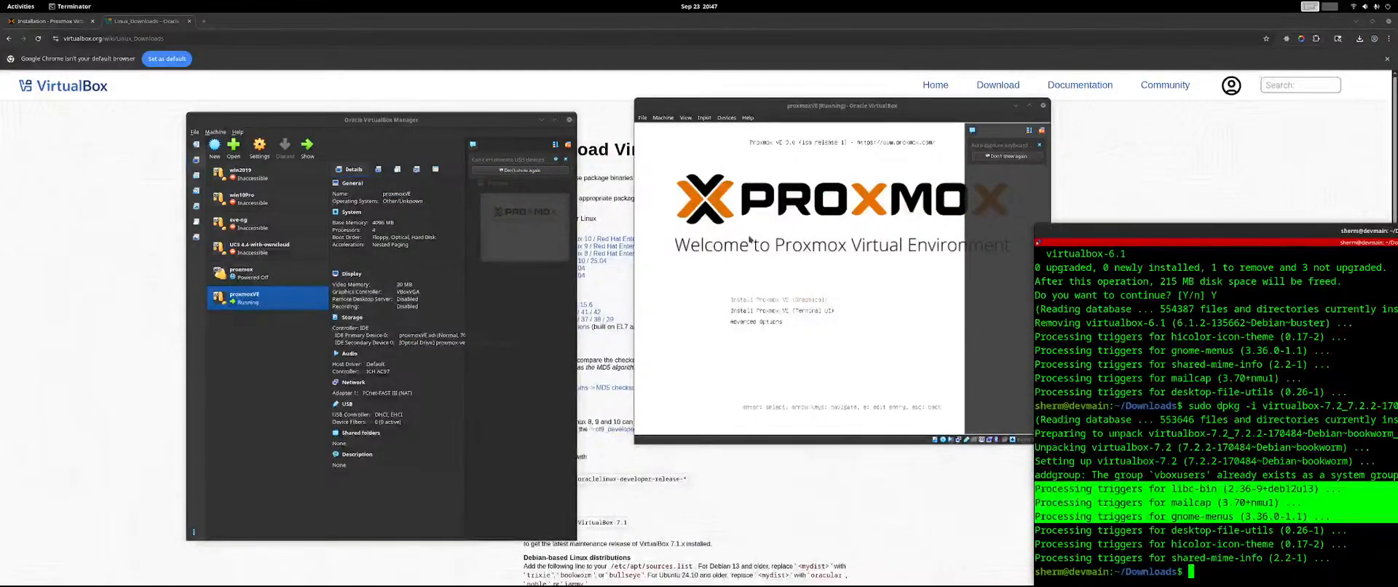
click(860, 339)
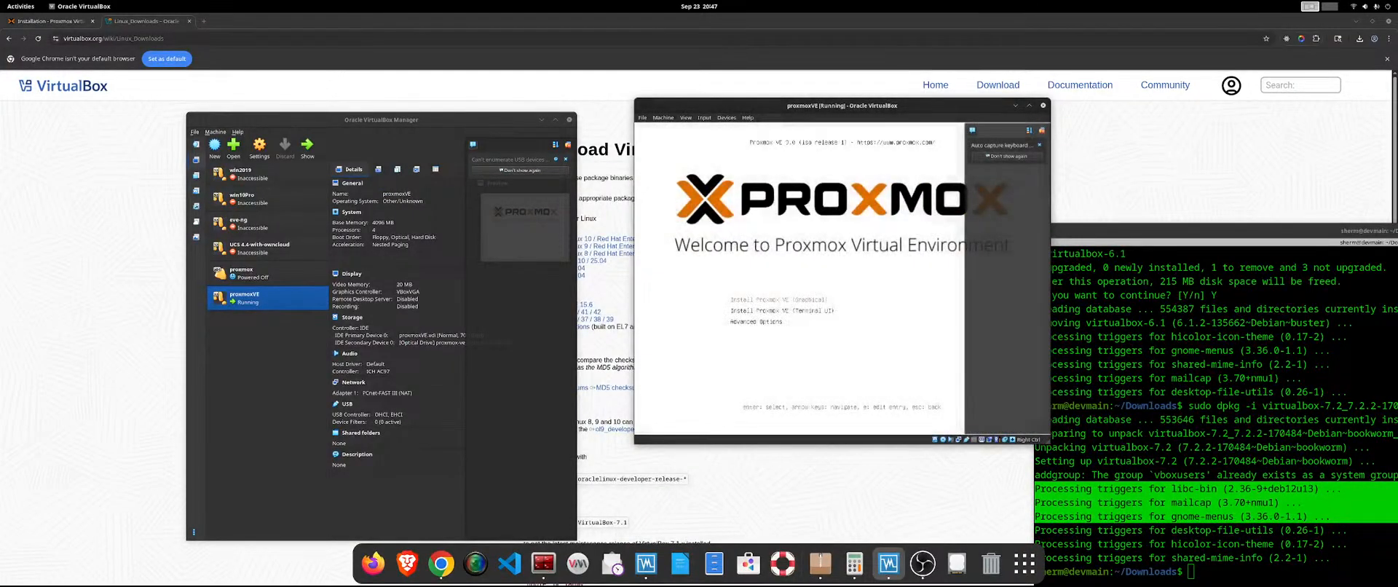
key(Return)
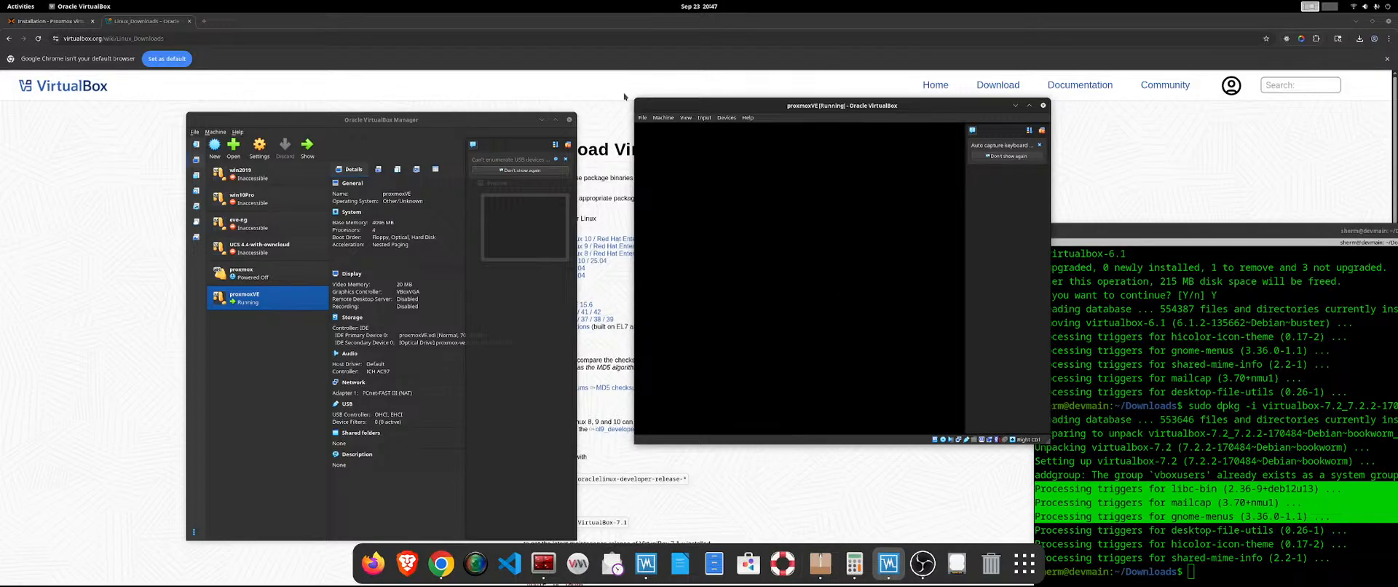
Reset the running proxmoxVE machine from the VirtualBox Manager and confirm the reset.
click(642, 117)
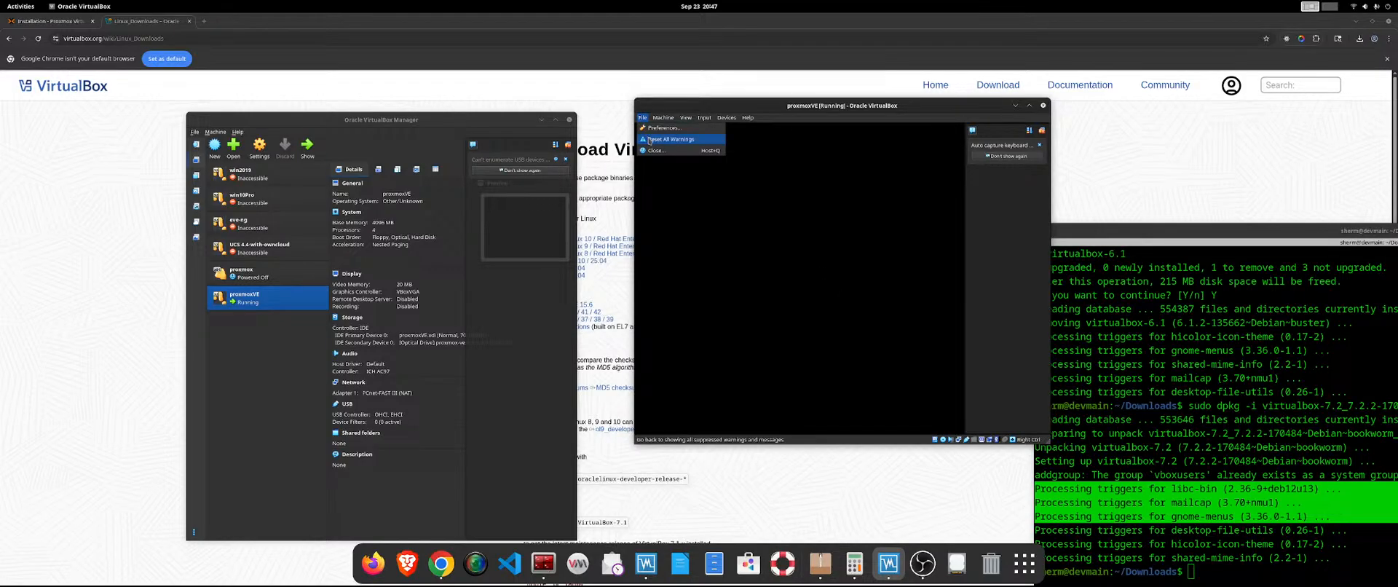
click(658, 174)
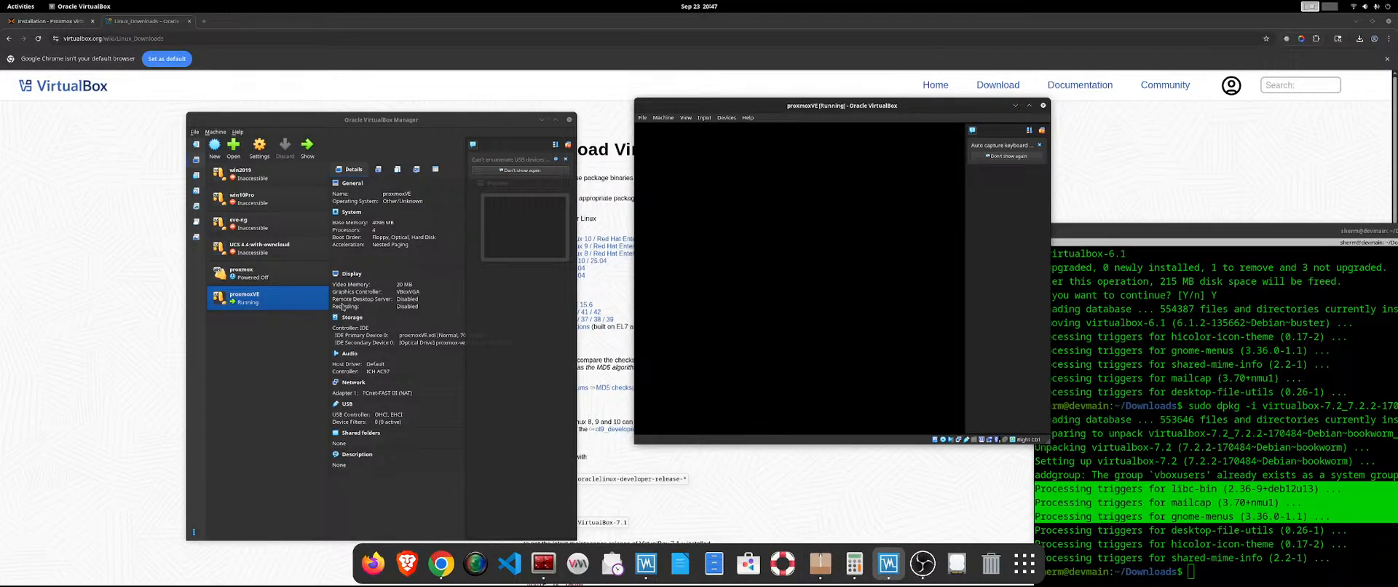
right_click(262, 295)
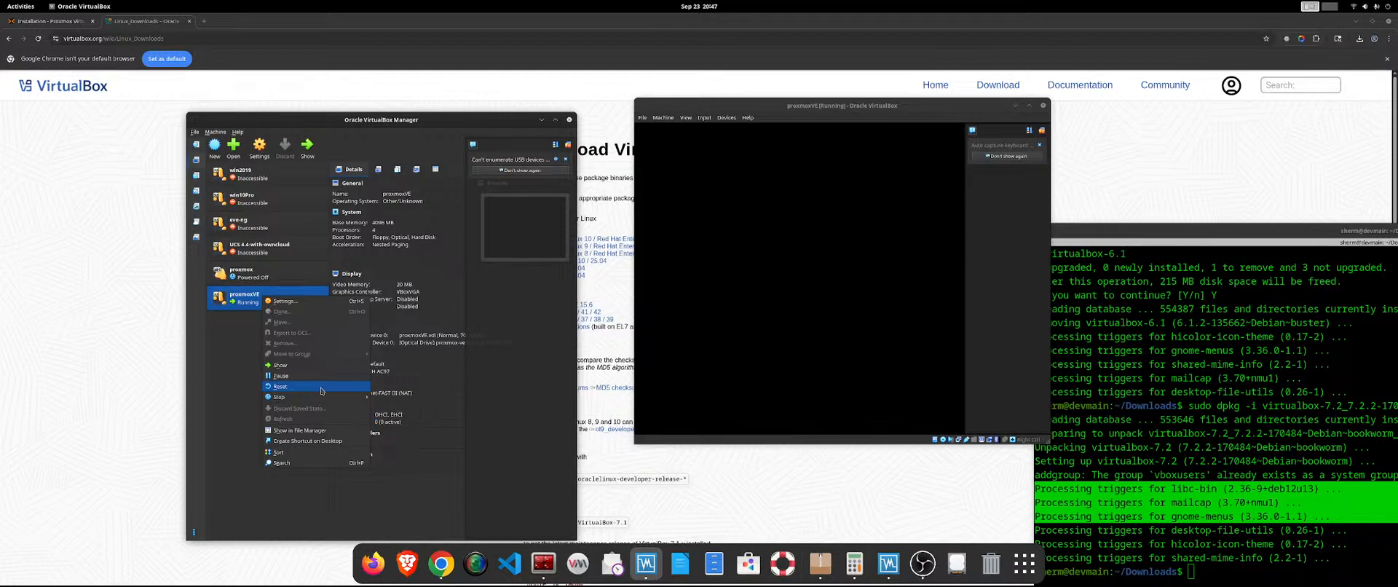
click(321, 388)
click(397, 373)
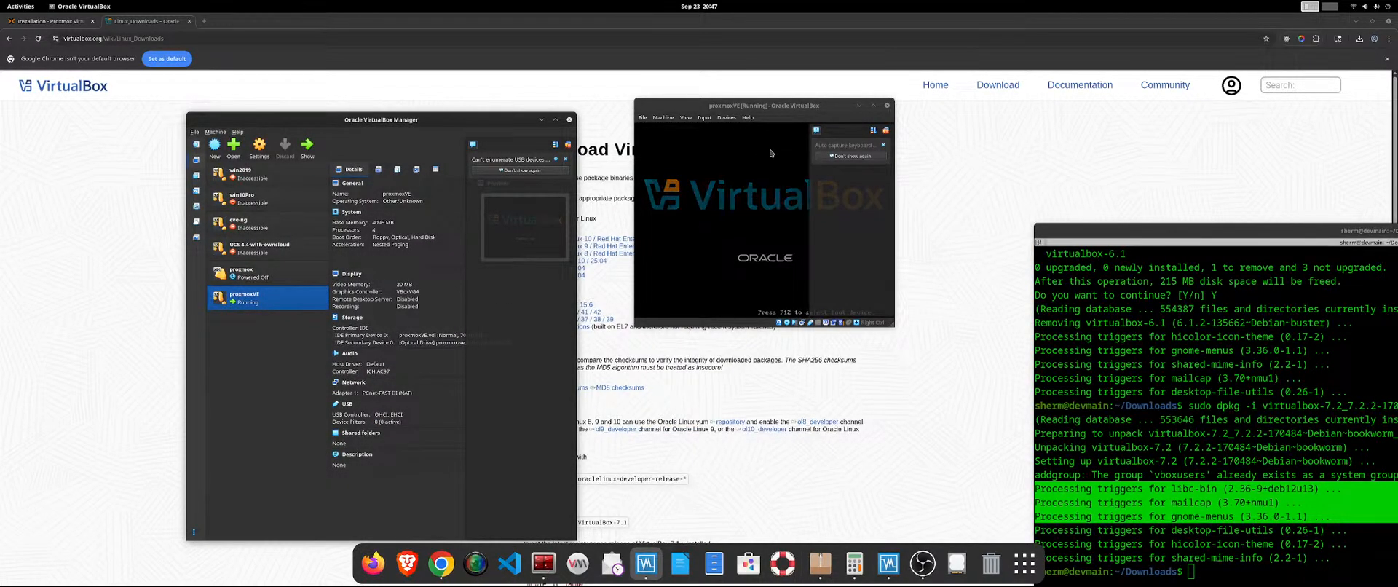
Capture input in the restarted proxmoxVE machine and launch Install Proxmox VE (Terminal UI).
click(717, 178)
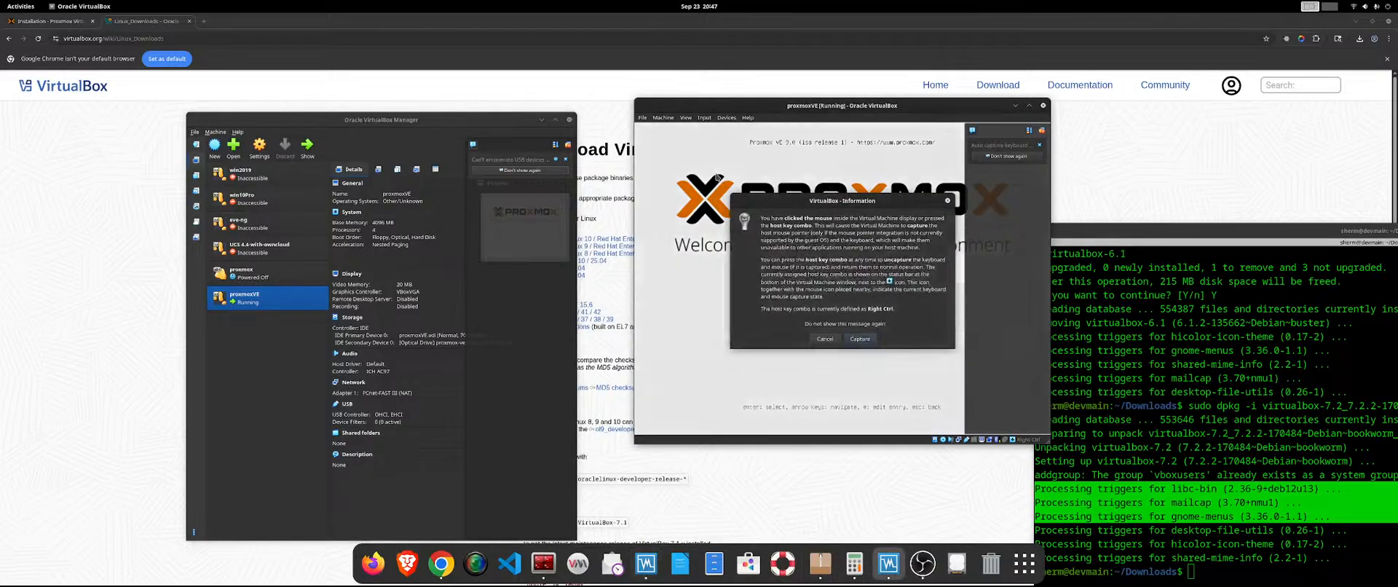
click(860, 338)
key(Down)
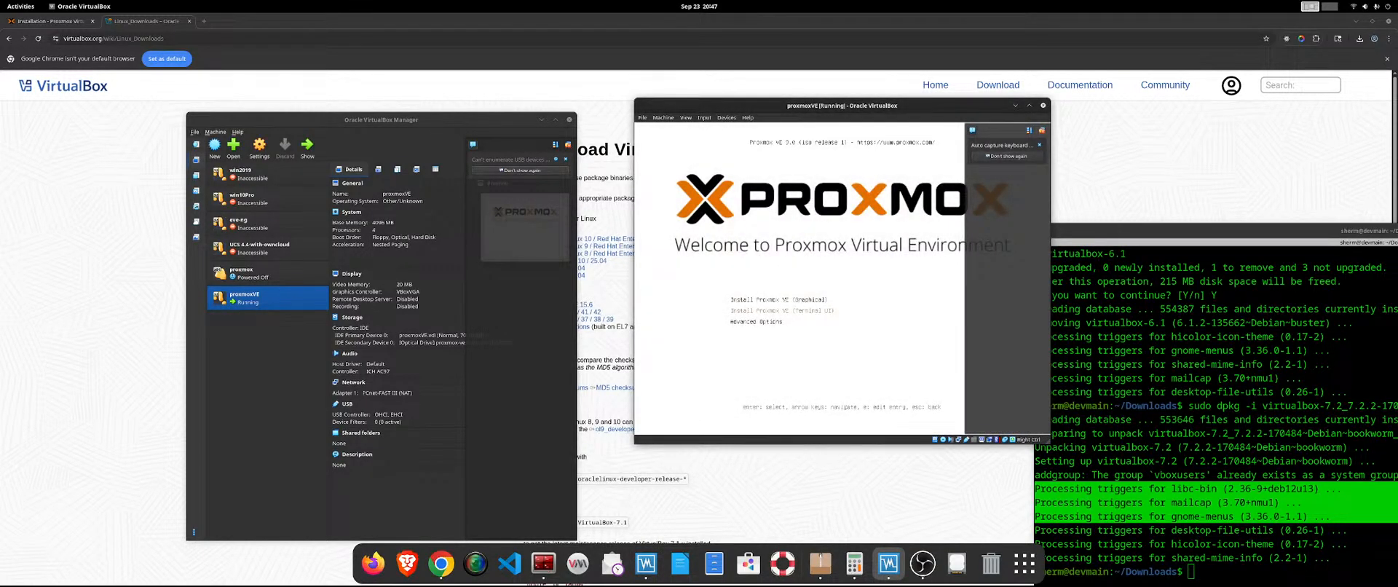
key(Return)
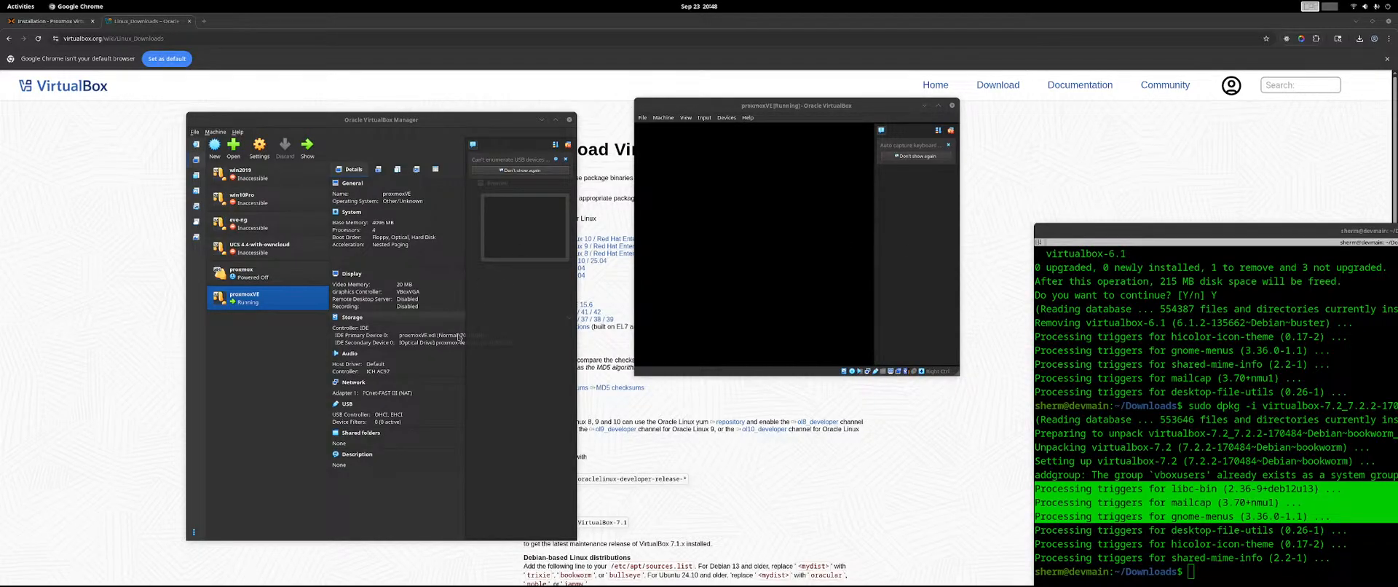
Power off the running proxmoxVE machine from the VirtualBox Manager and confirm it.
click(292, 299)
right_click(292, 300)
mouse_move(318, 400)
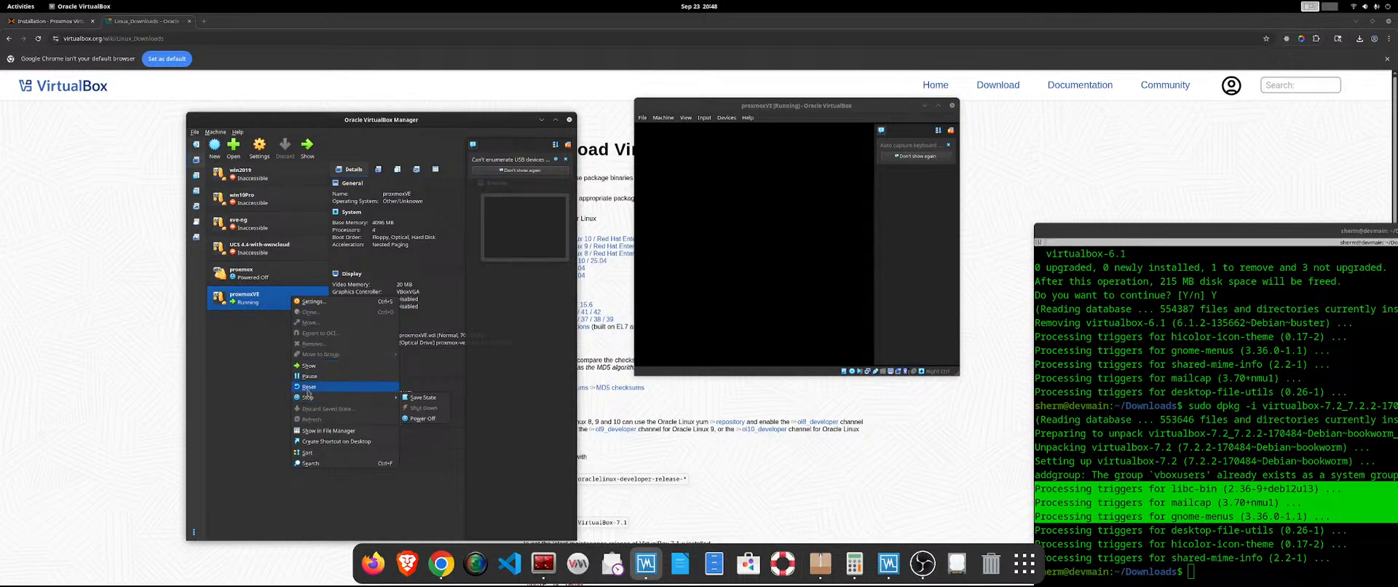
key(Escape)
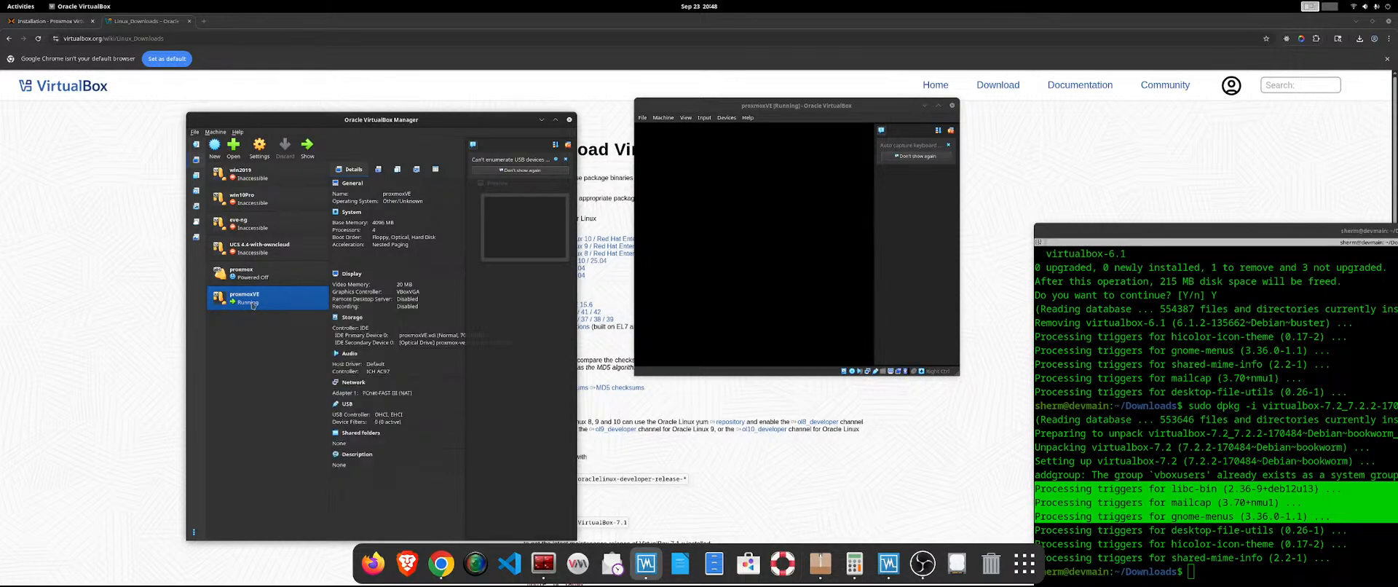
right_click(258, 300)
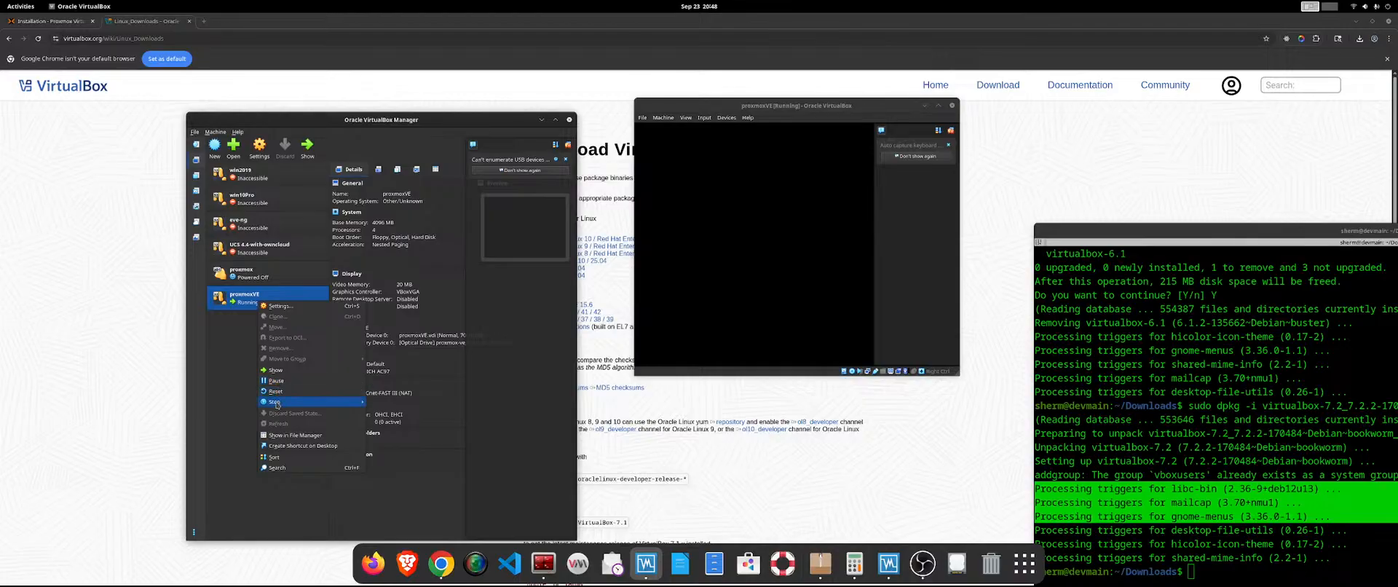
mouse_move(275, 402)
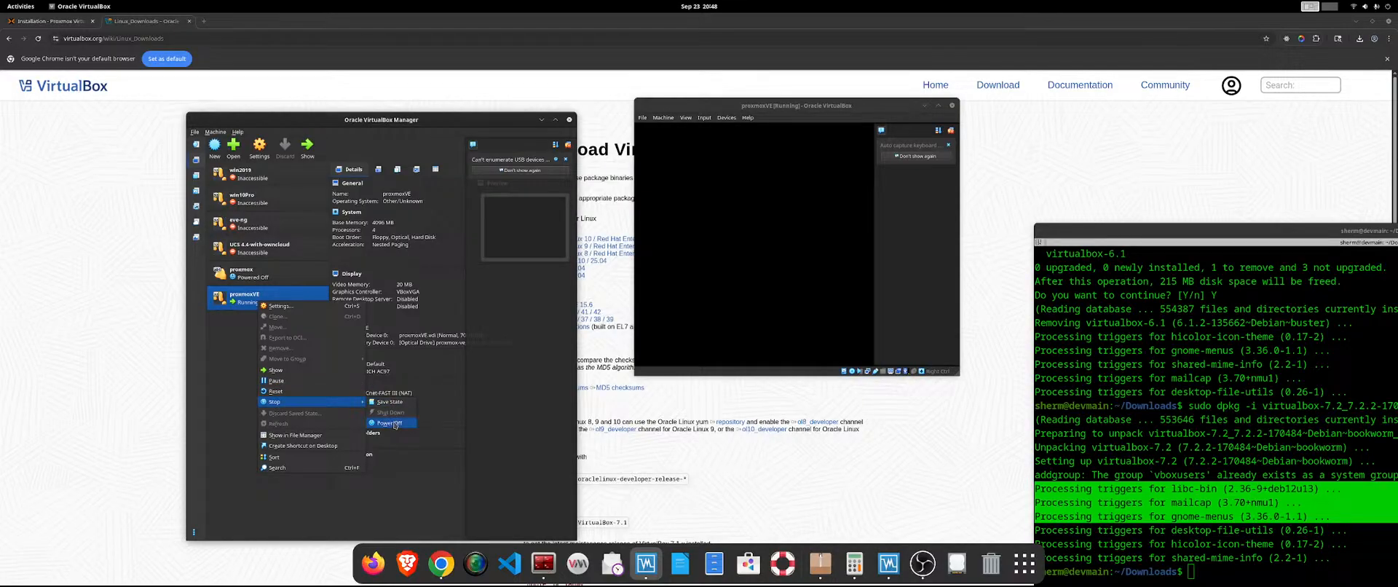
click(392, 423)
click(397, 372)
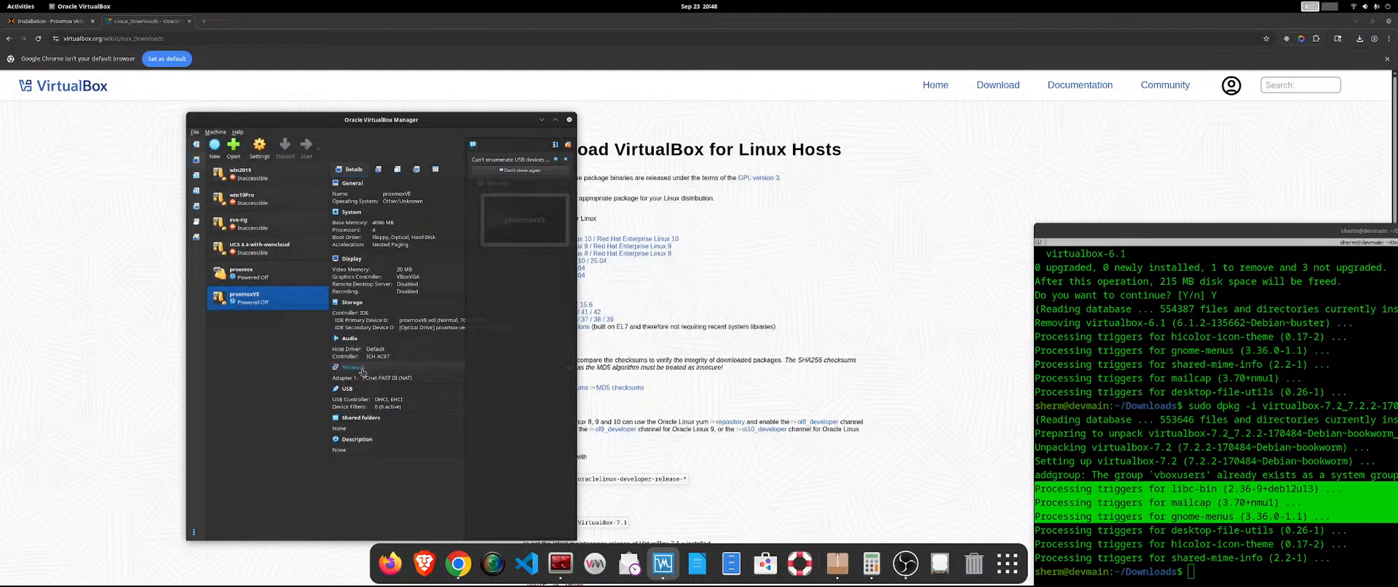
Enable UEFI in the proxmoxVE machine's motherboard features and save the settings.
right_click(300, 298)
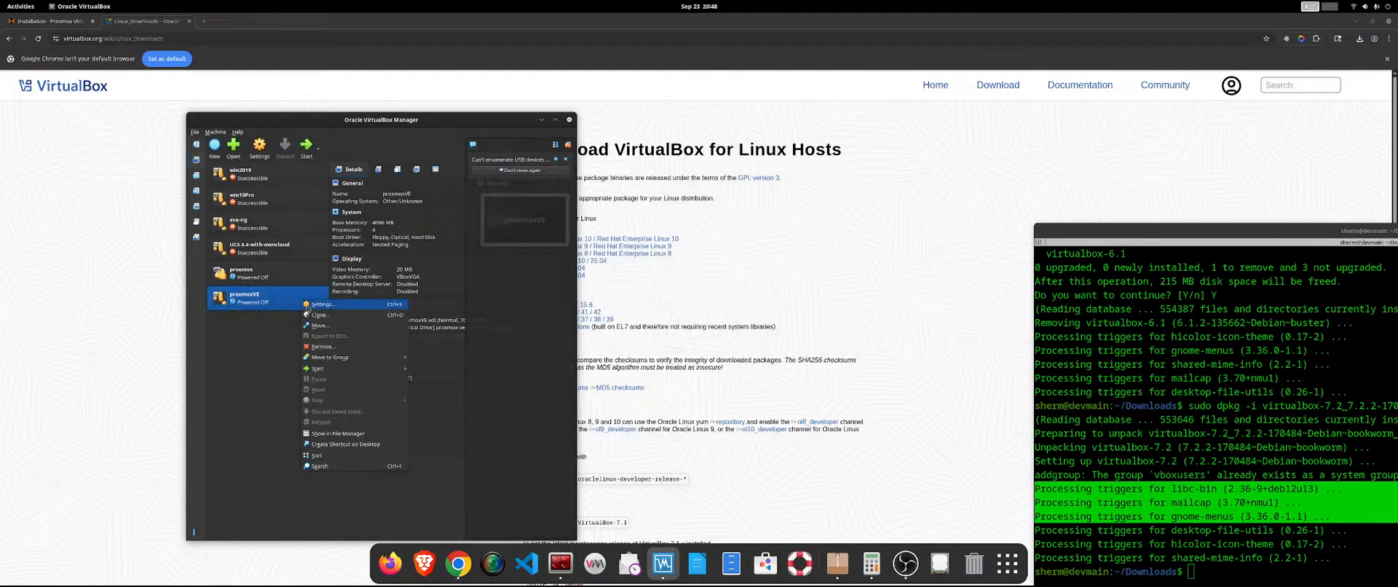
click(350, 306)
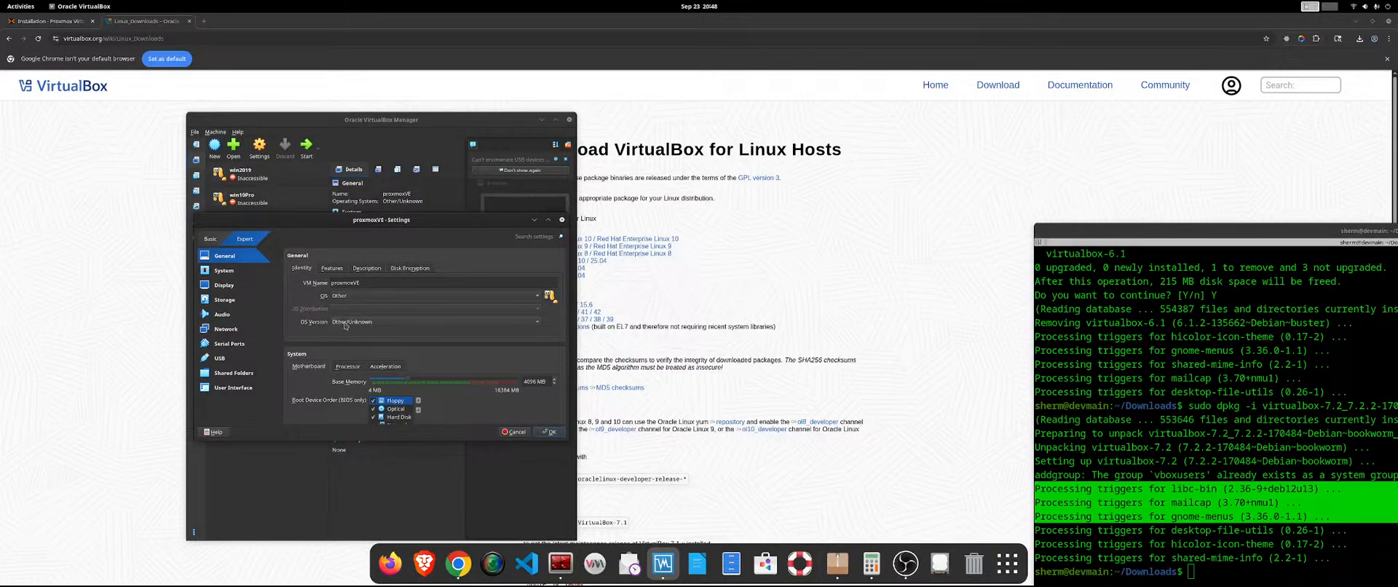
click(231, 271)
scroll(368, 322, down, 2)
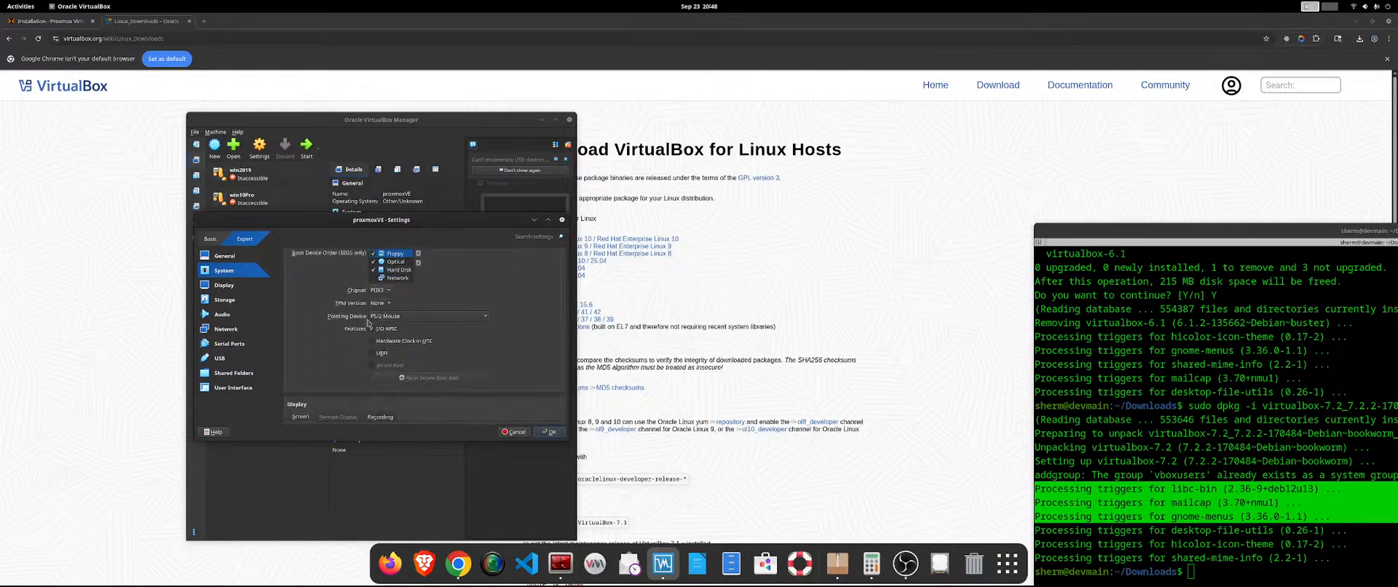
click(383, 353)
scroll(550, 358, up, 3)
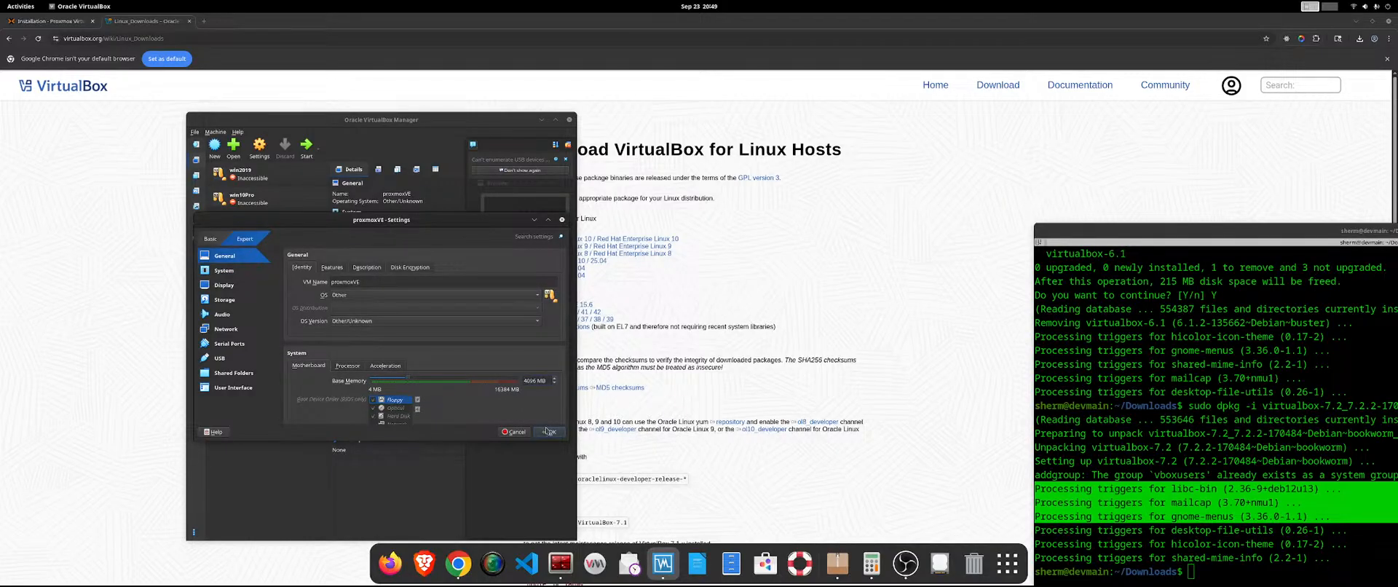
click(548, 431)
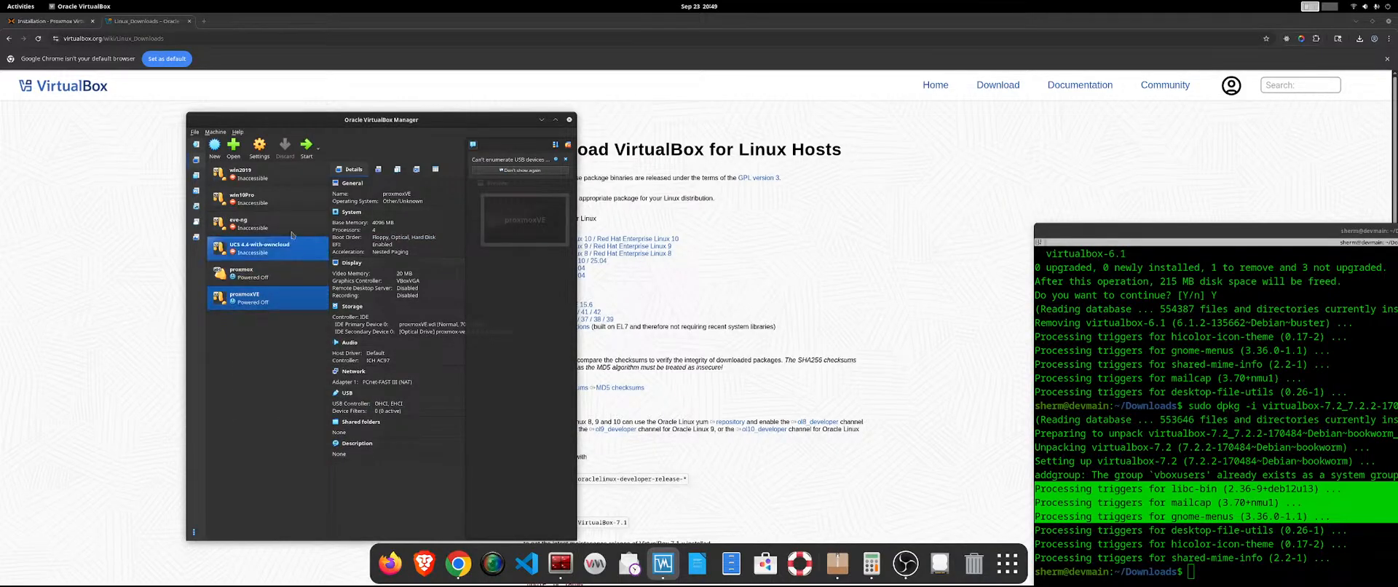
Start the proxmoxVE machine and try to mount proxmox-ve_9.0-1.iso as its DVD and retry the boot.
click(306, 145)
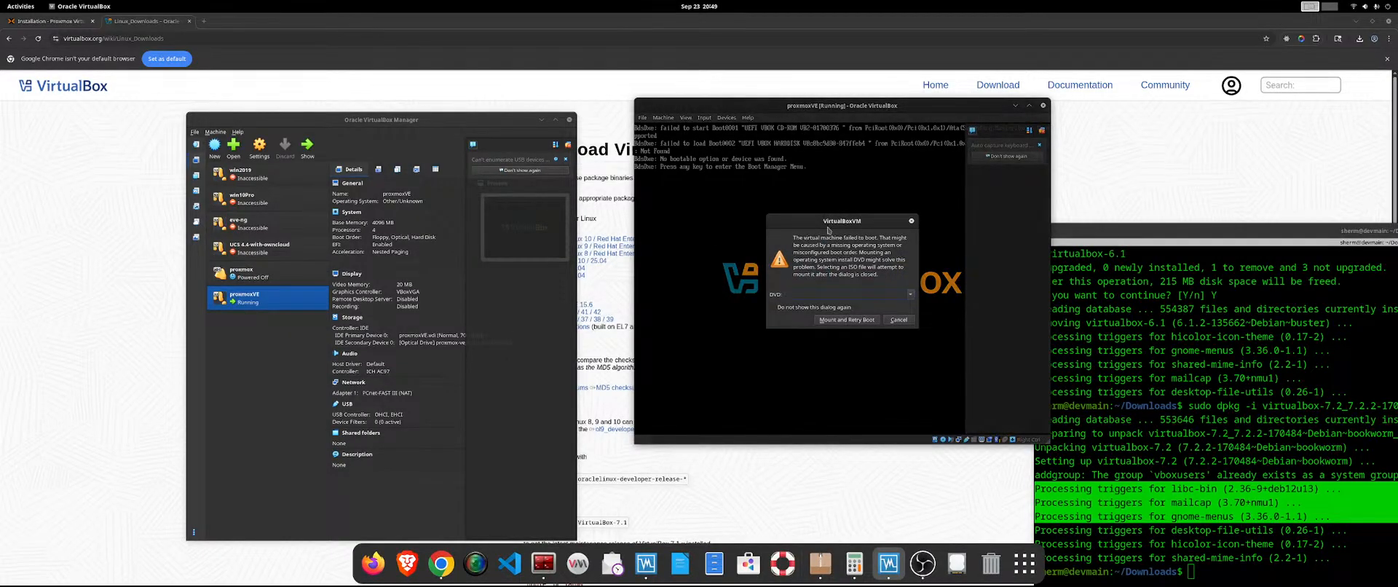
click(910, 294)
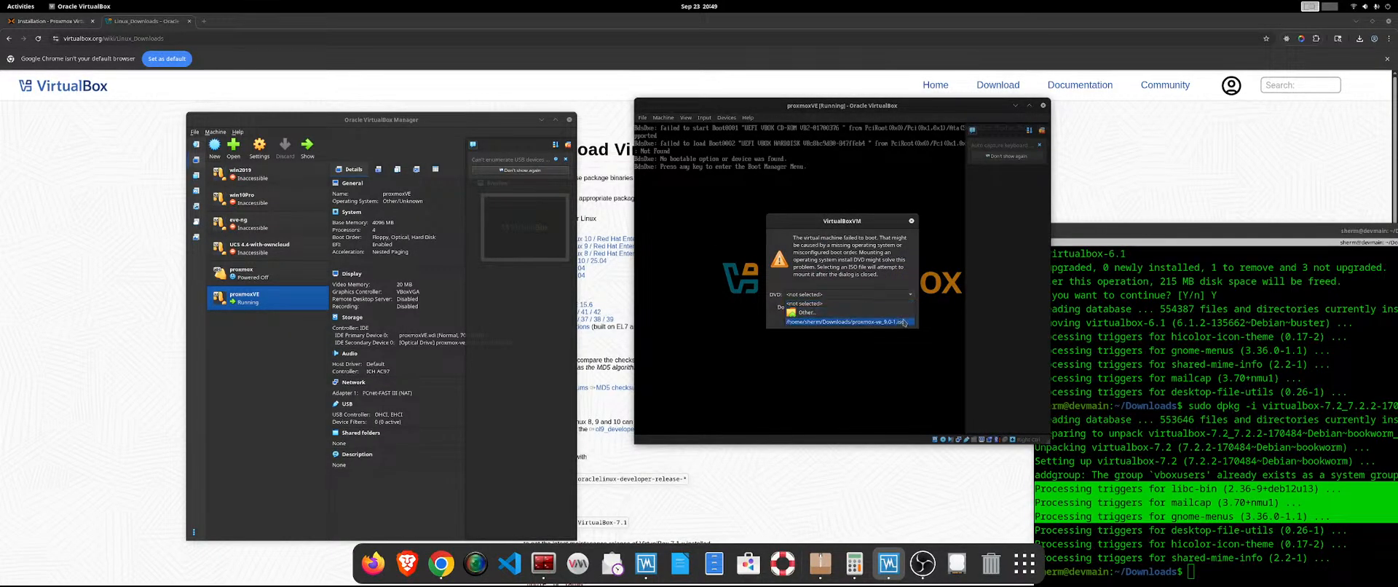
click(861, 321)
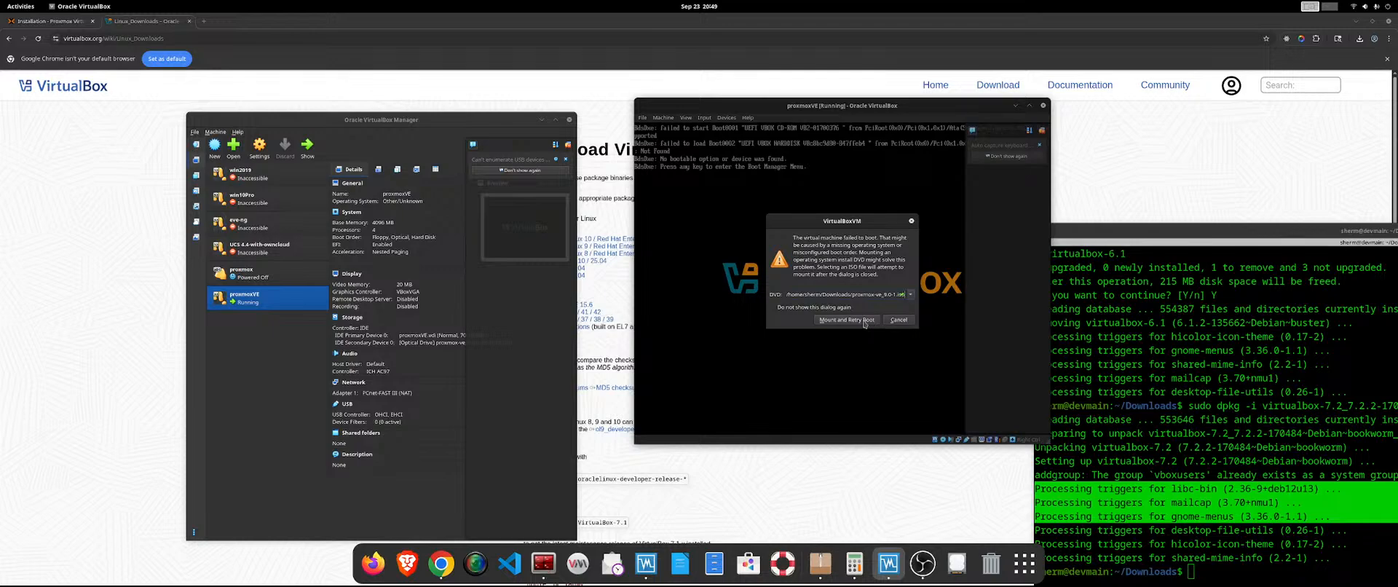
click(864, 320)
click(909, 322)
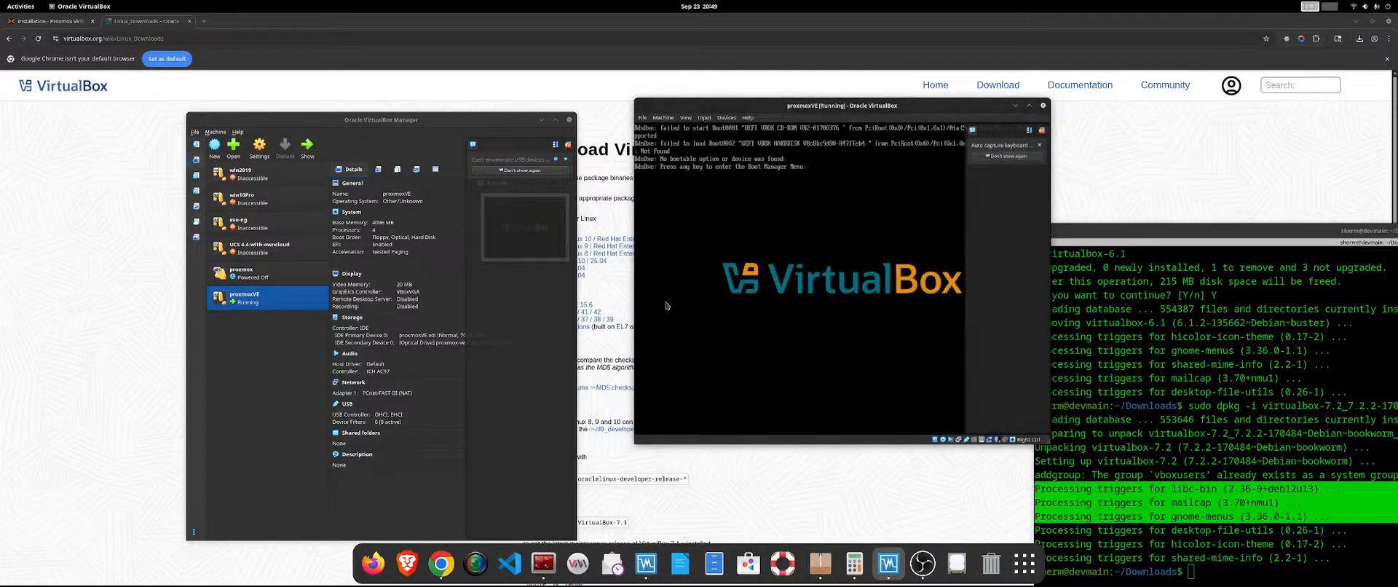
Power off the proxmoxVE machine and start it again, dismissing the boot failure dialog without mounting a DVD.
click(1042, 106)
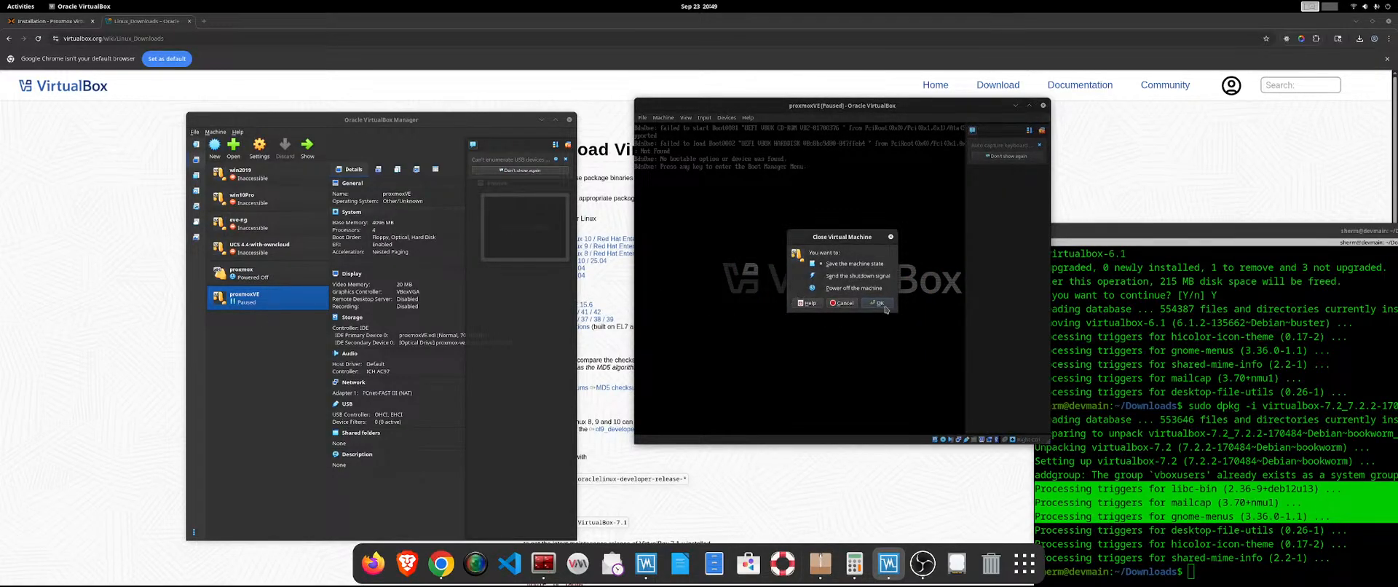
click(855, 288)
click(877, 303)
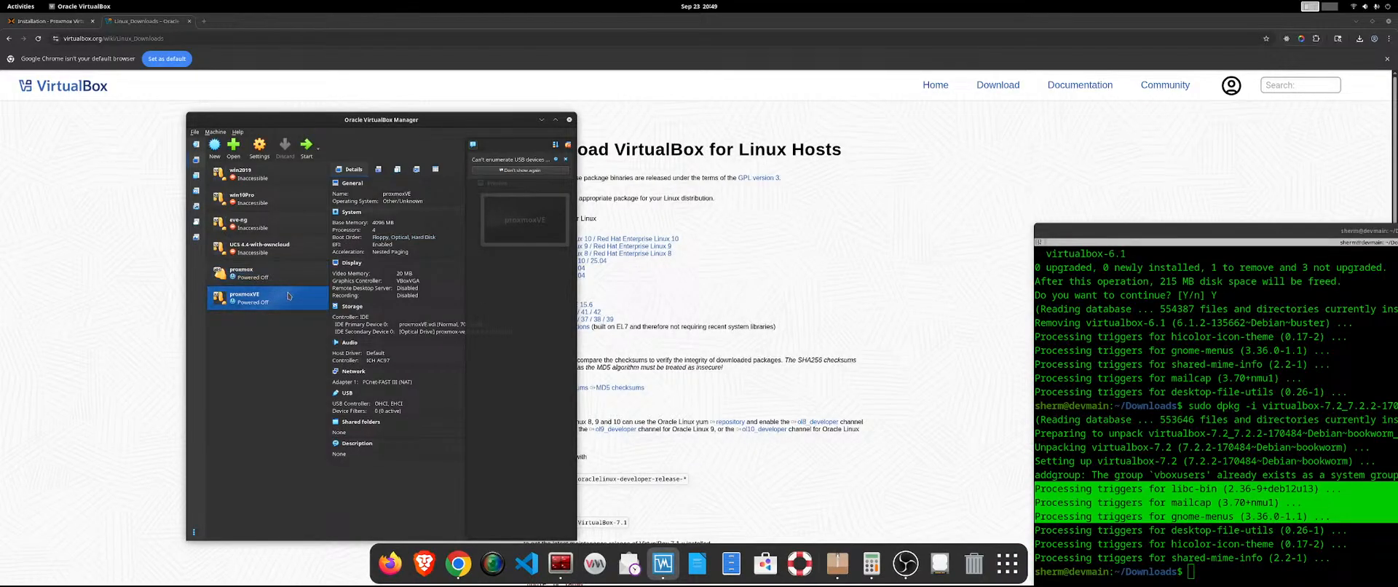
double_click(298, 305)
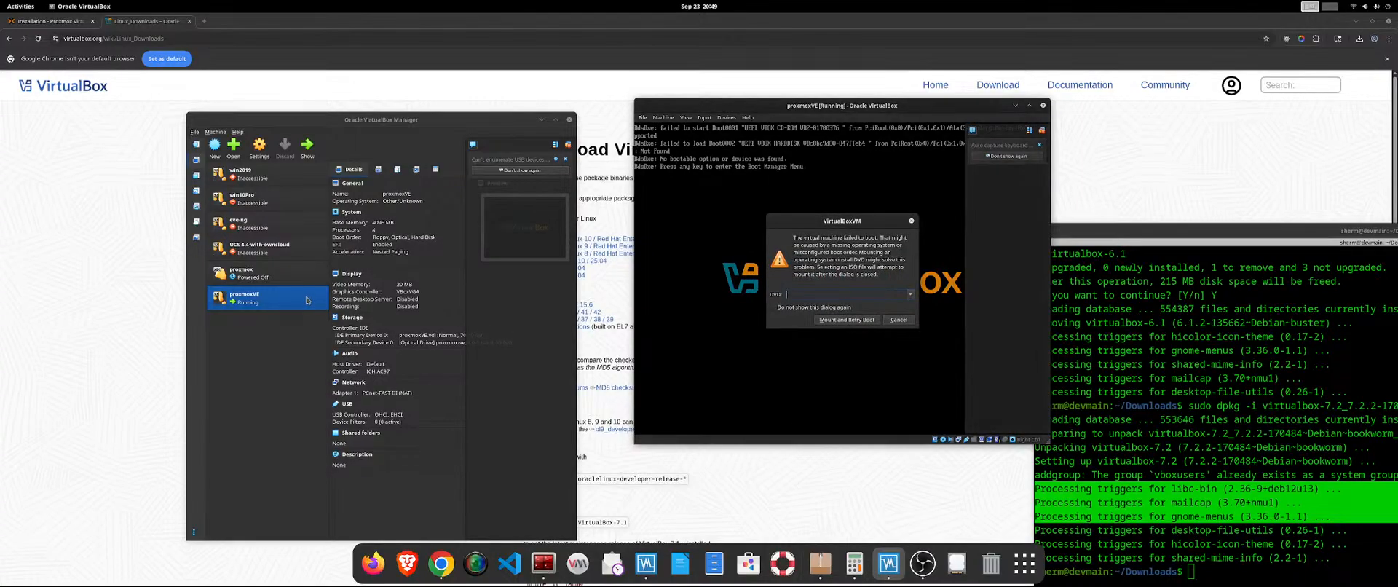
click(910, 220)
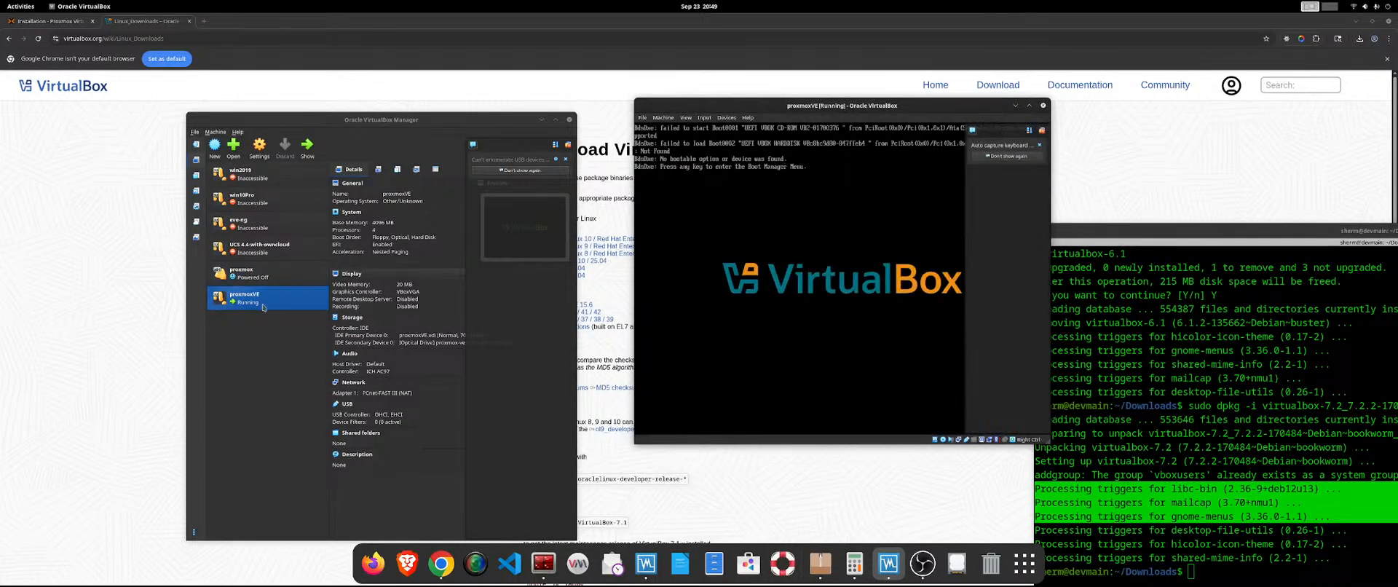
Open the proxmoxVE machine's motherboard settings and power off the running machine so they can be edited.
right_click(300, 303)
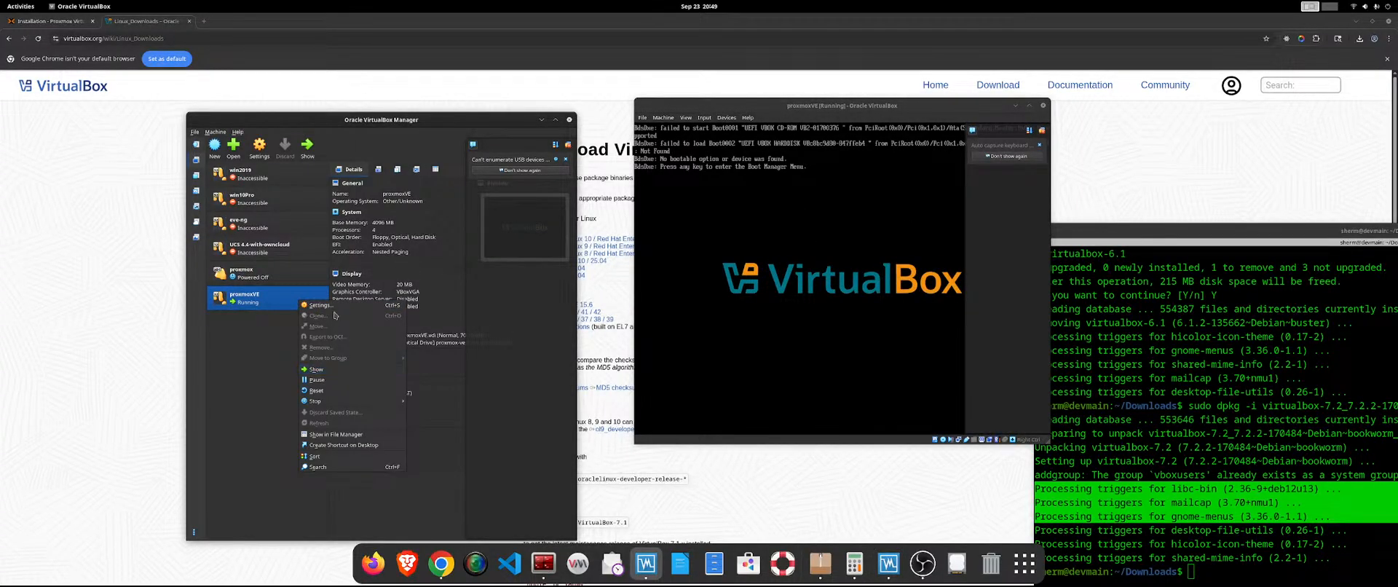
click(335, 307)
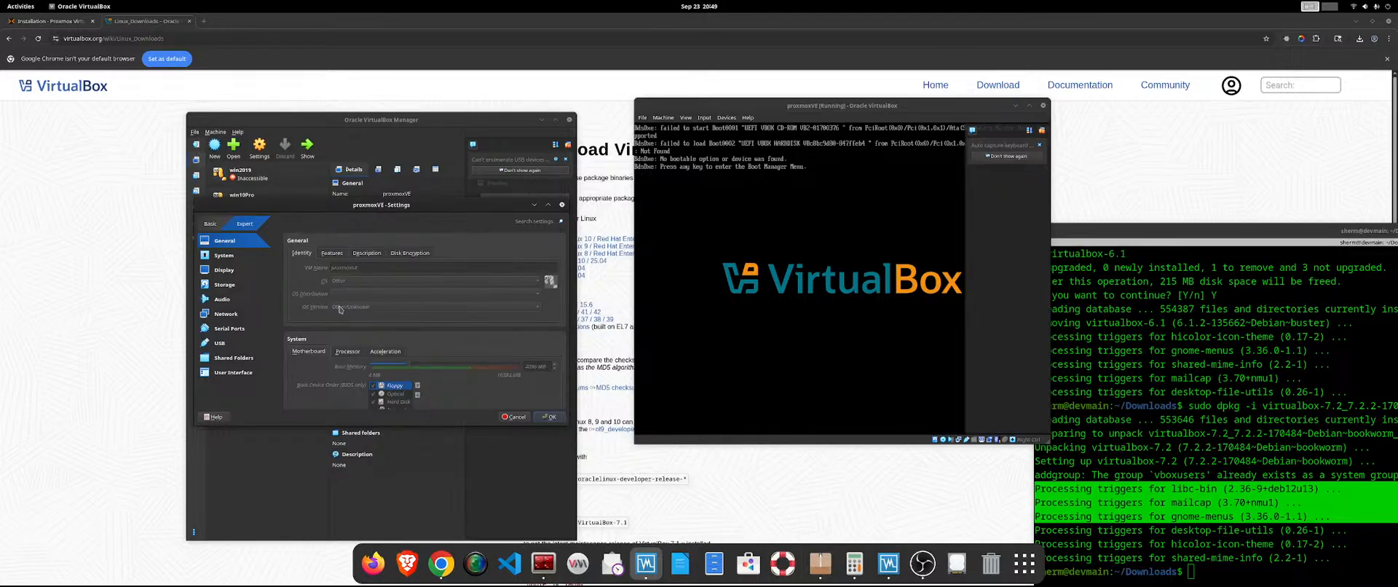
click(224, 257)
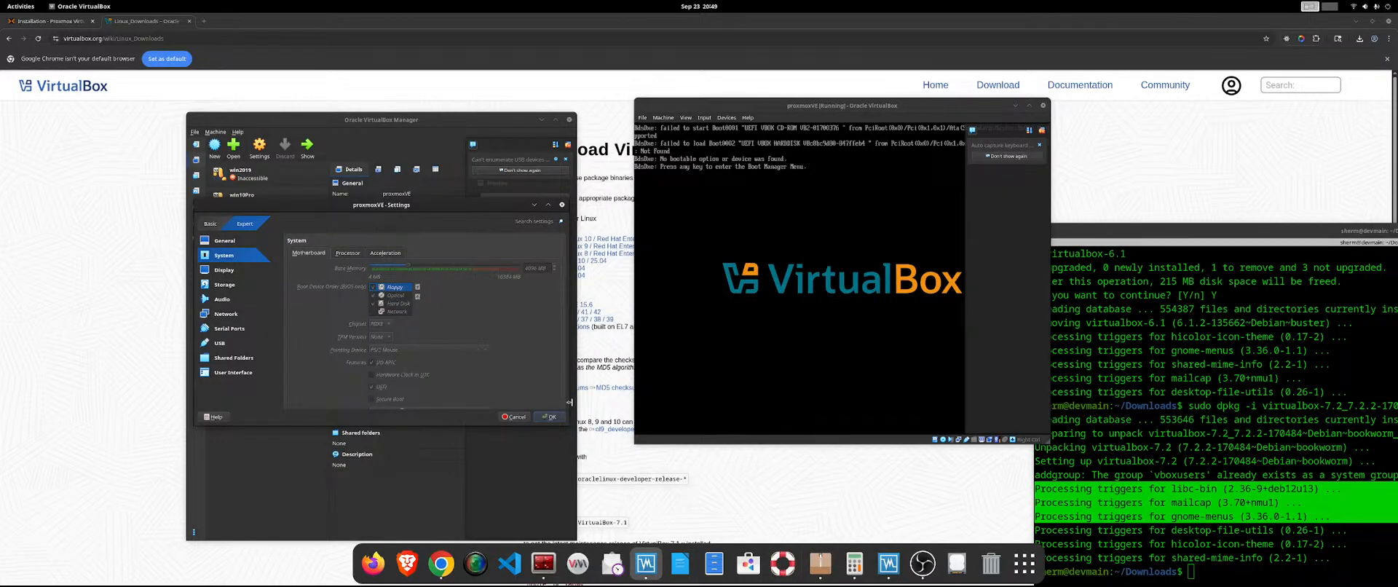
click(641, 117)
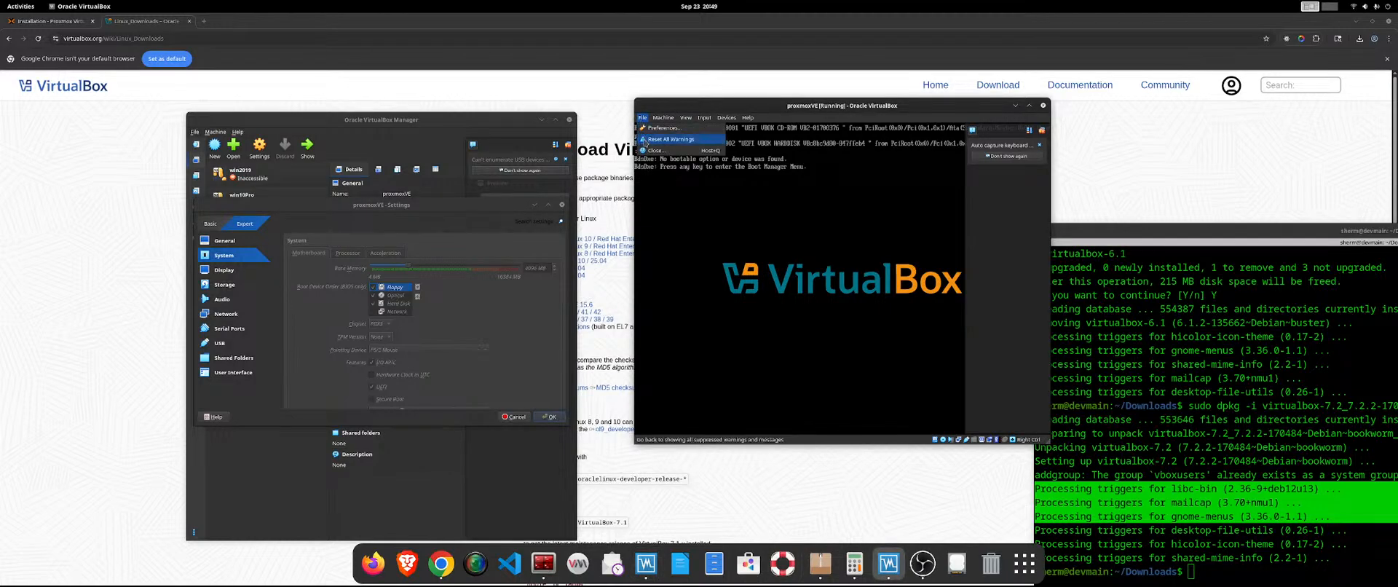
click(644, 153)
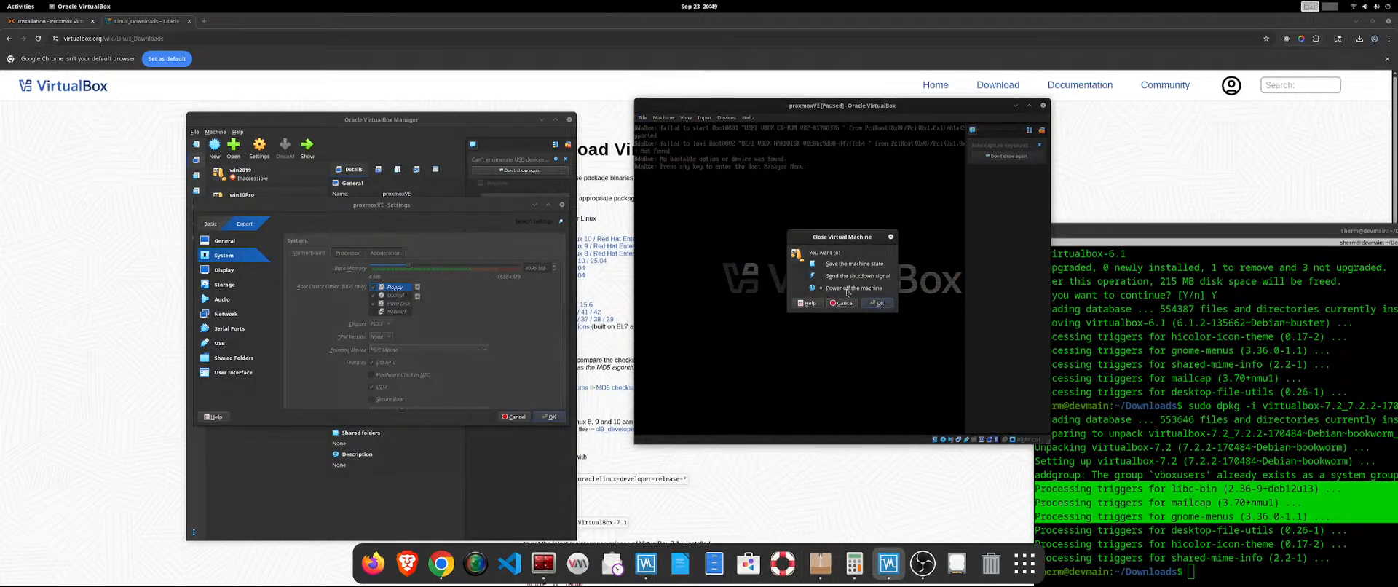
click(877, 303)
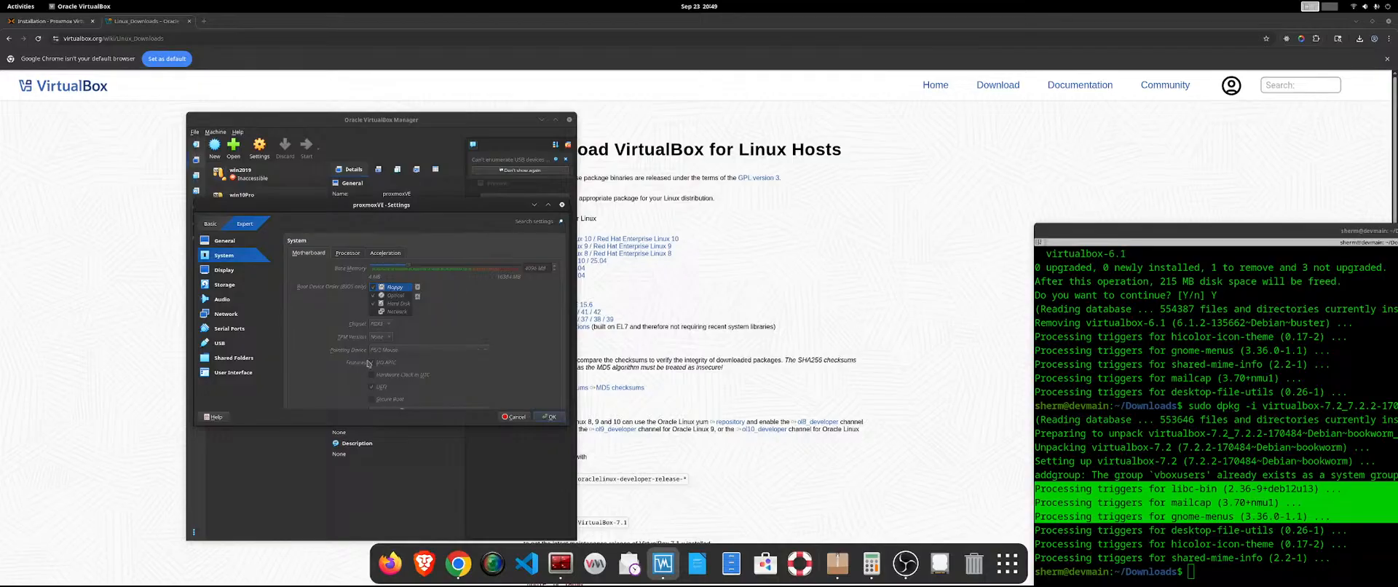
Disable UEFI in the motherboard features and review the machine's display and recording options.
click(370, 387)
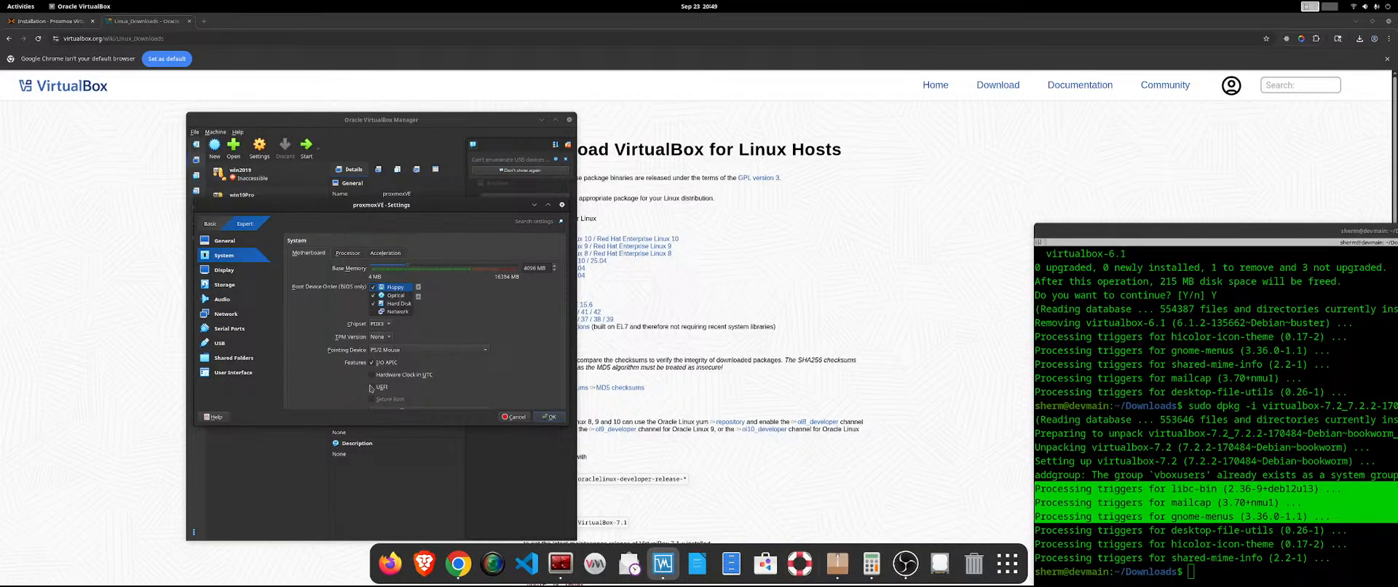
scroll(505, 341, down, 2)
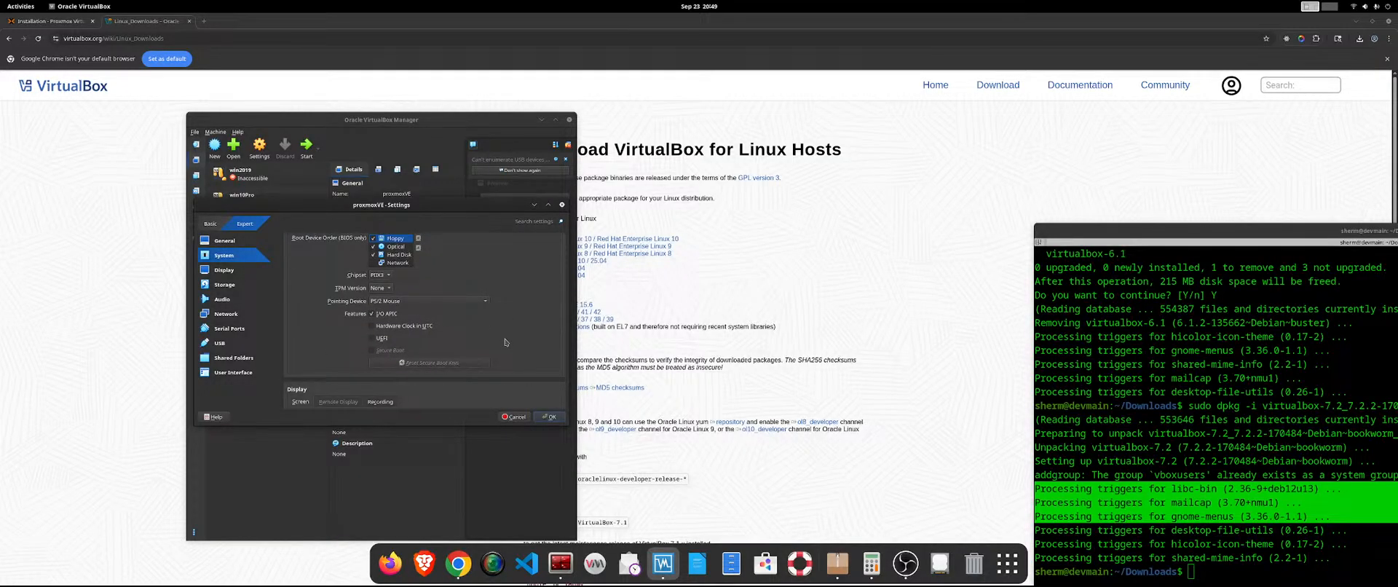
scroll(461, 298, up, 2)
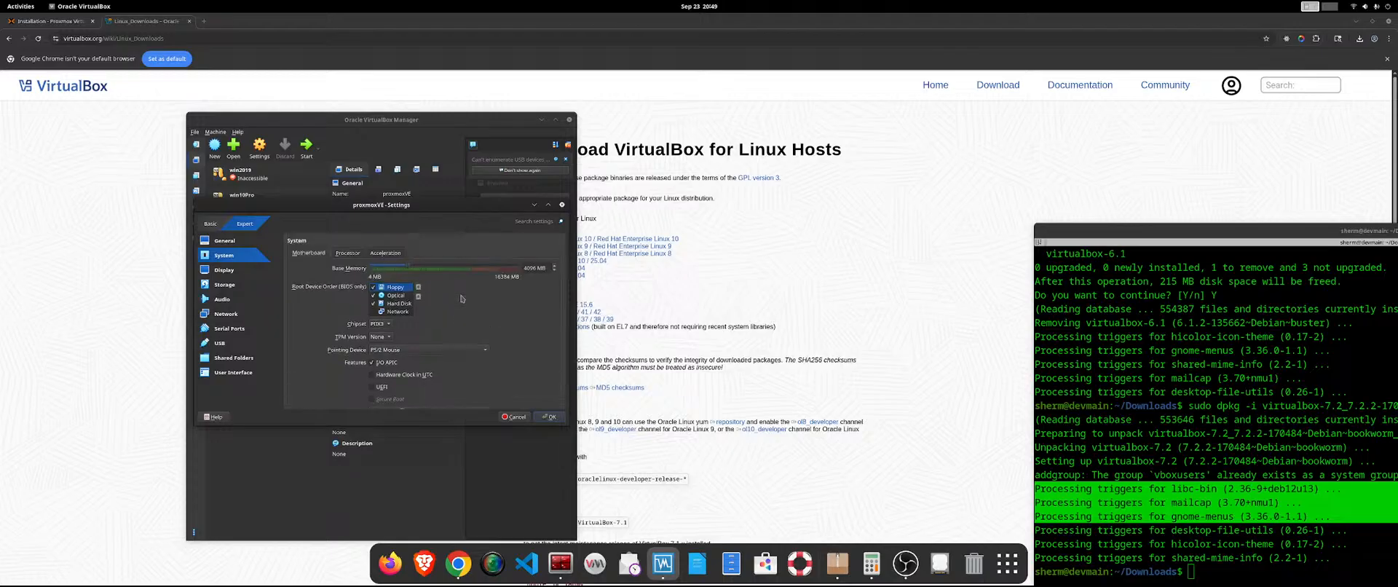
scroll(461, 299, down, 6)
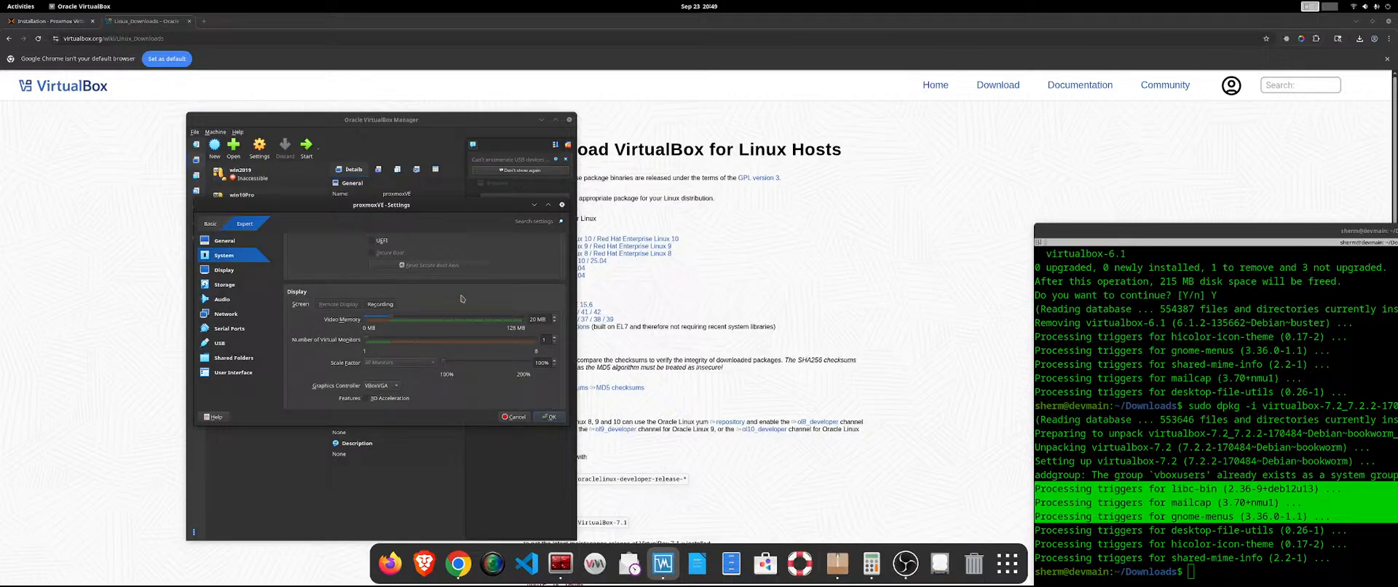
click(372, 304)
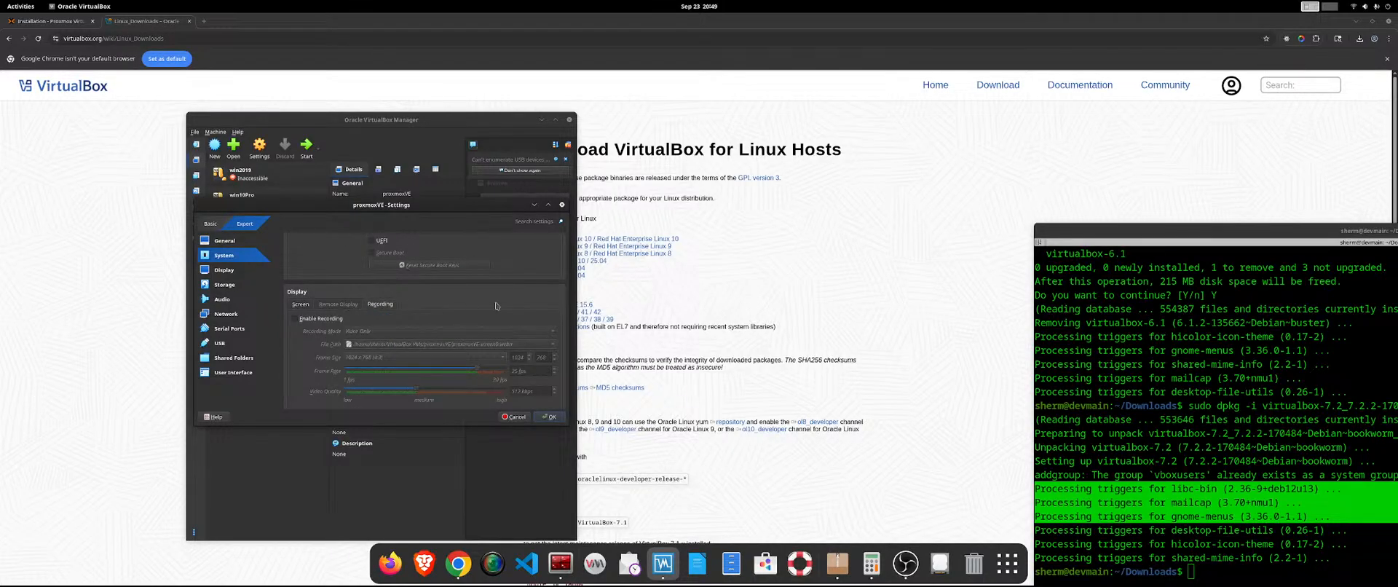
scroll(496, 306, up, 10)
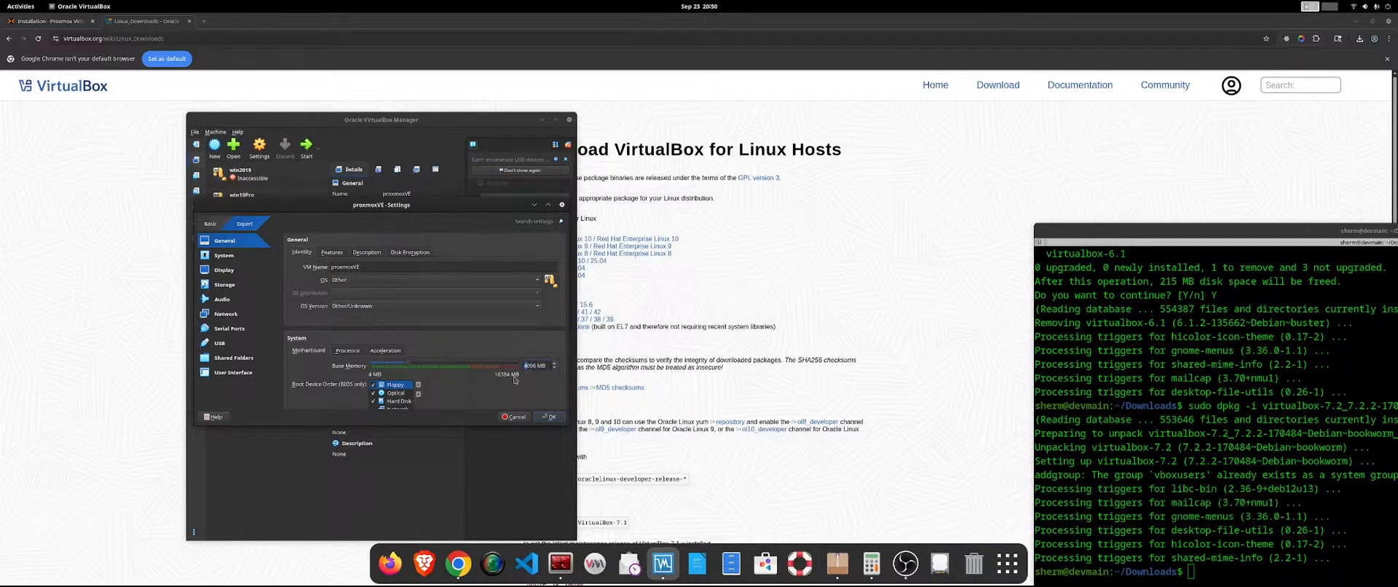
Calculate 8*1024 in the Calculator and set the machine's base memory to 8192 MB.
click(871, 562)
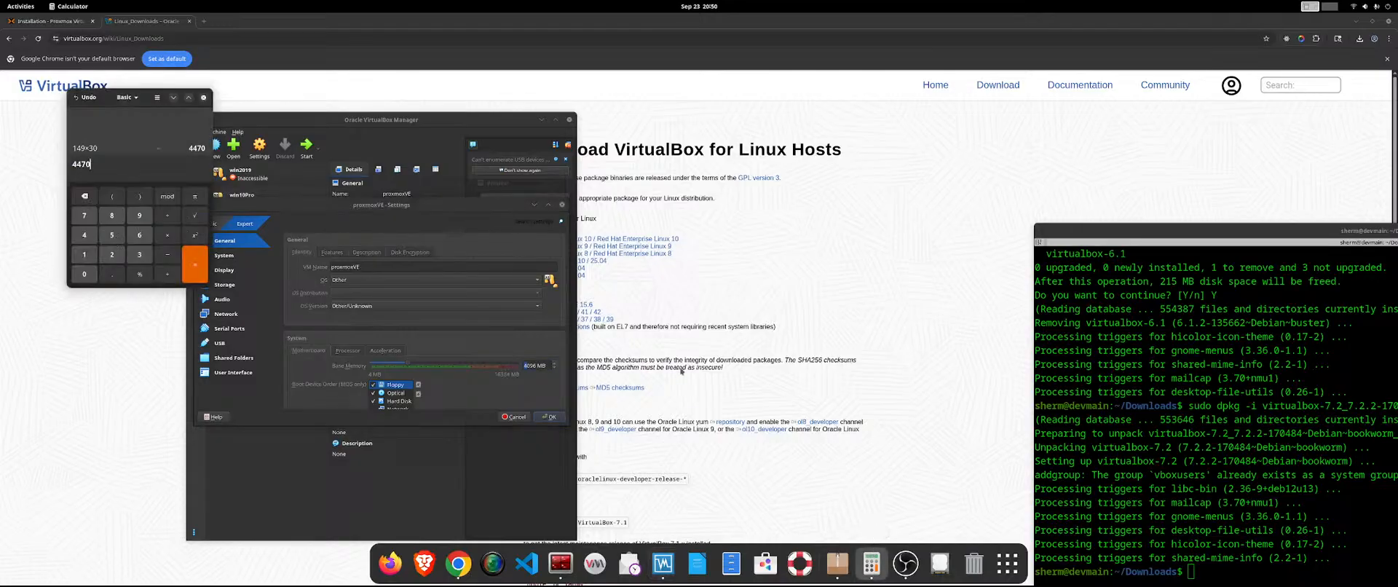
click(86, 201)
text(8*1024)
key(Return)
double_click(523, 364)
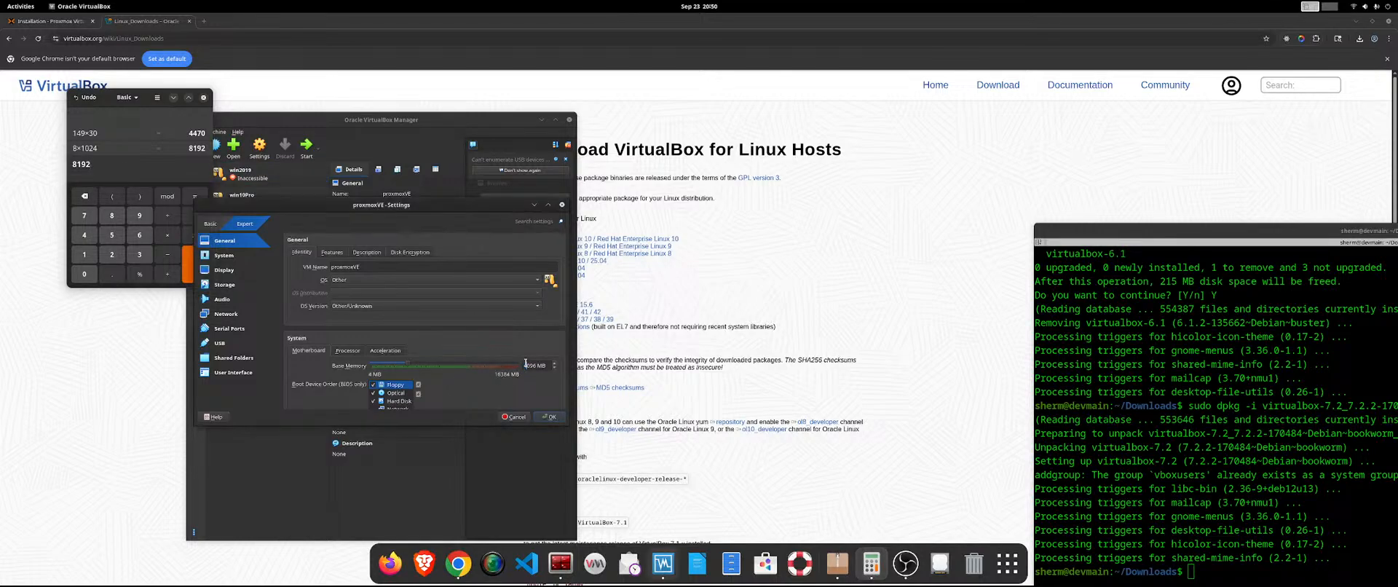
text(819)
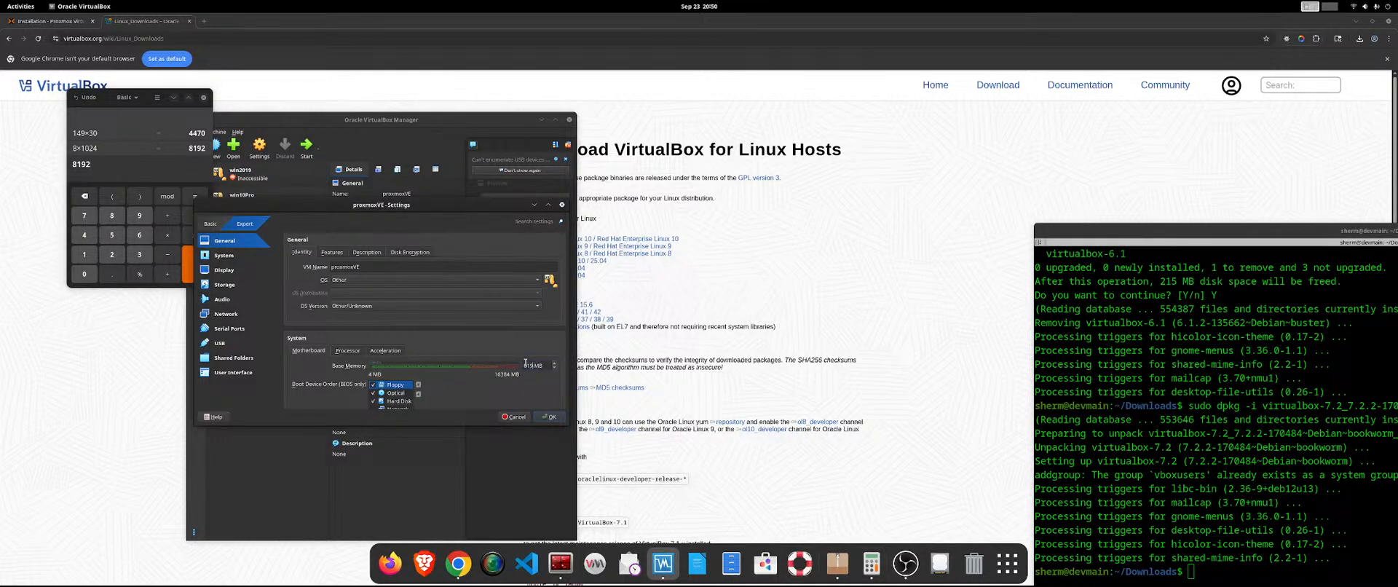
text(2)
Enable Nested VT-x/AMD-V for the processor, restore the processing cap to its maximum after moving it, and save the settings.
scroll(416, 313, down, 3)
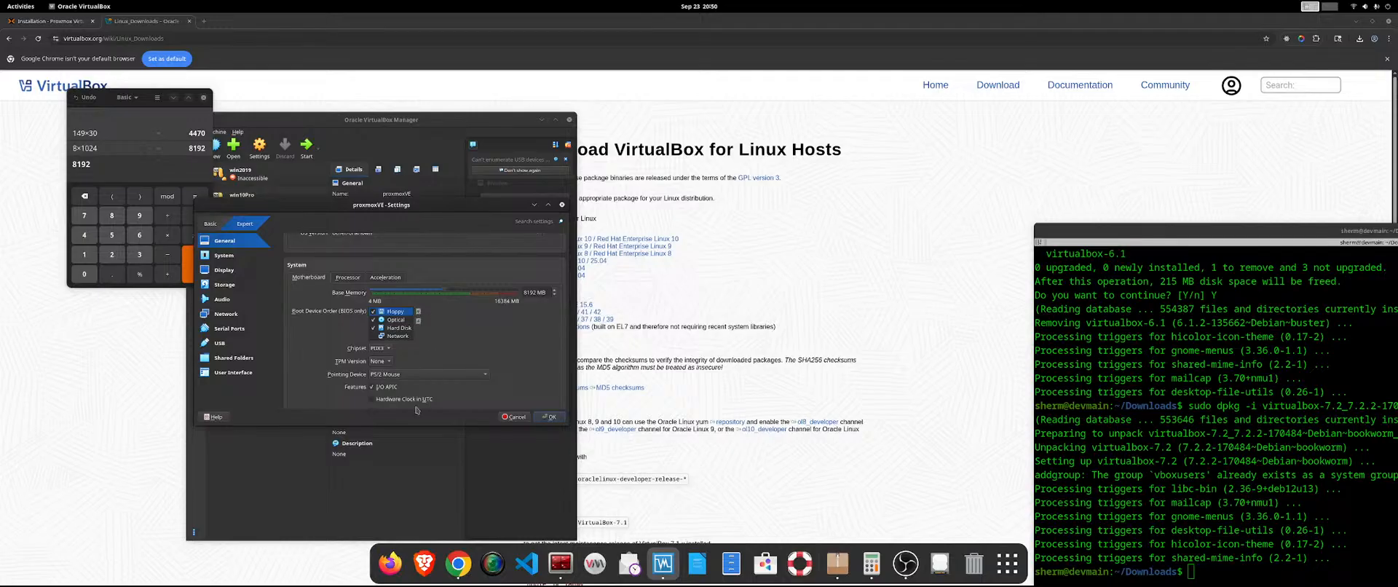
scroll(460, 294, up, 2)
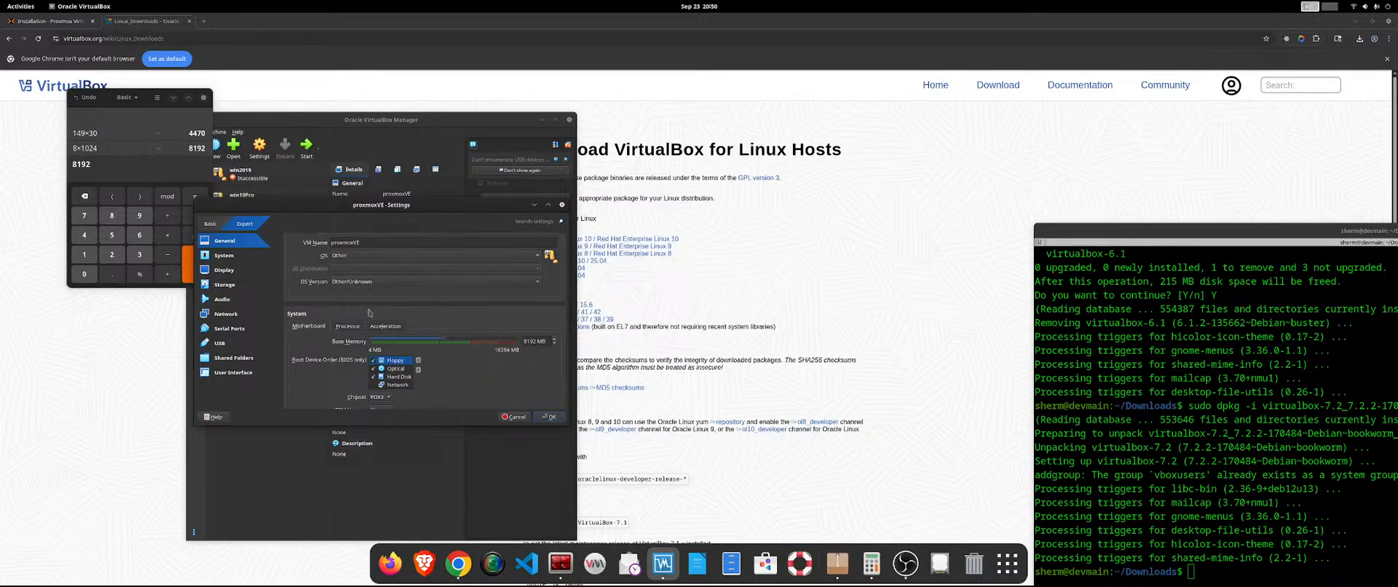
click(347, 327)
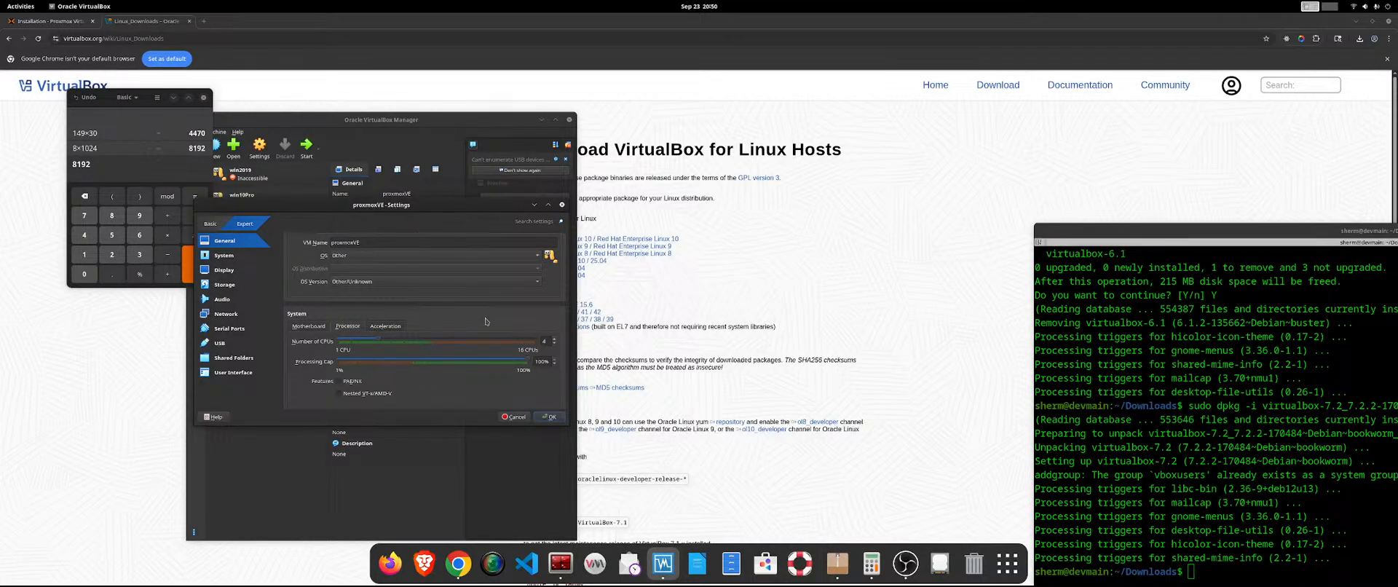
drag(530, 361, 397, 359)
scroll(467, 365, down, 2)
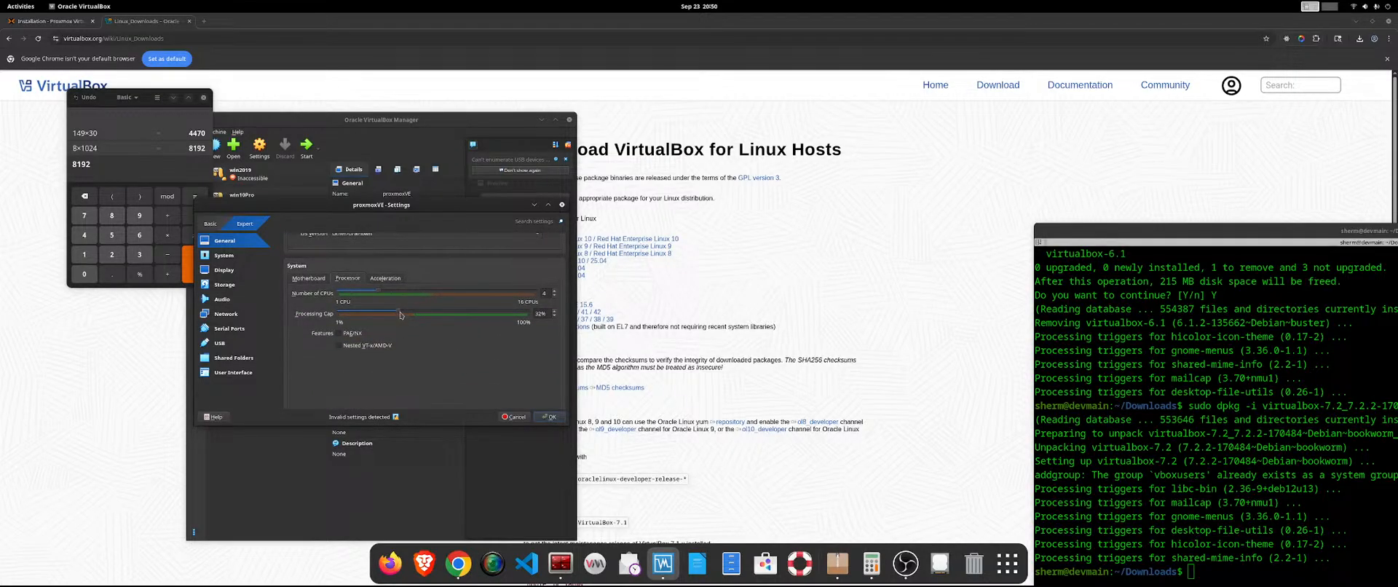
drag(401, 314, 544, 304)
click(547, 417)
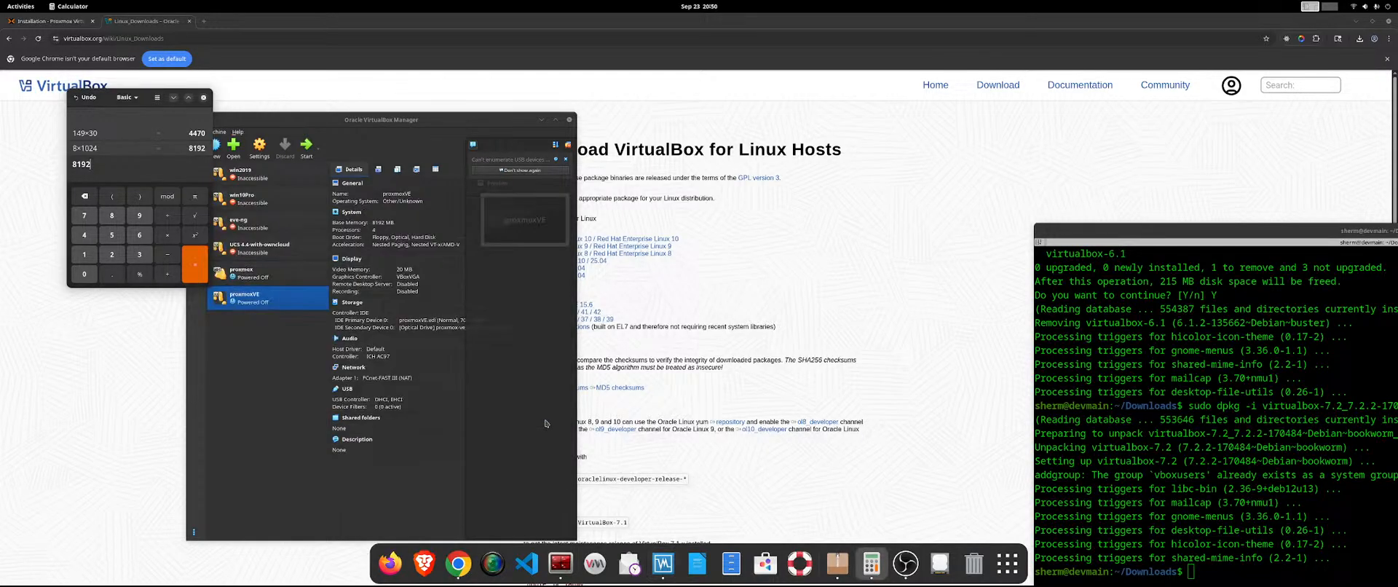
Start the proxmoxVE machine, allow mouse capture and launch Install Proxmox VE (Graphical).
click(315, 154)
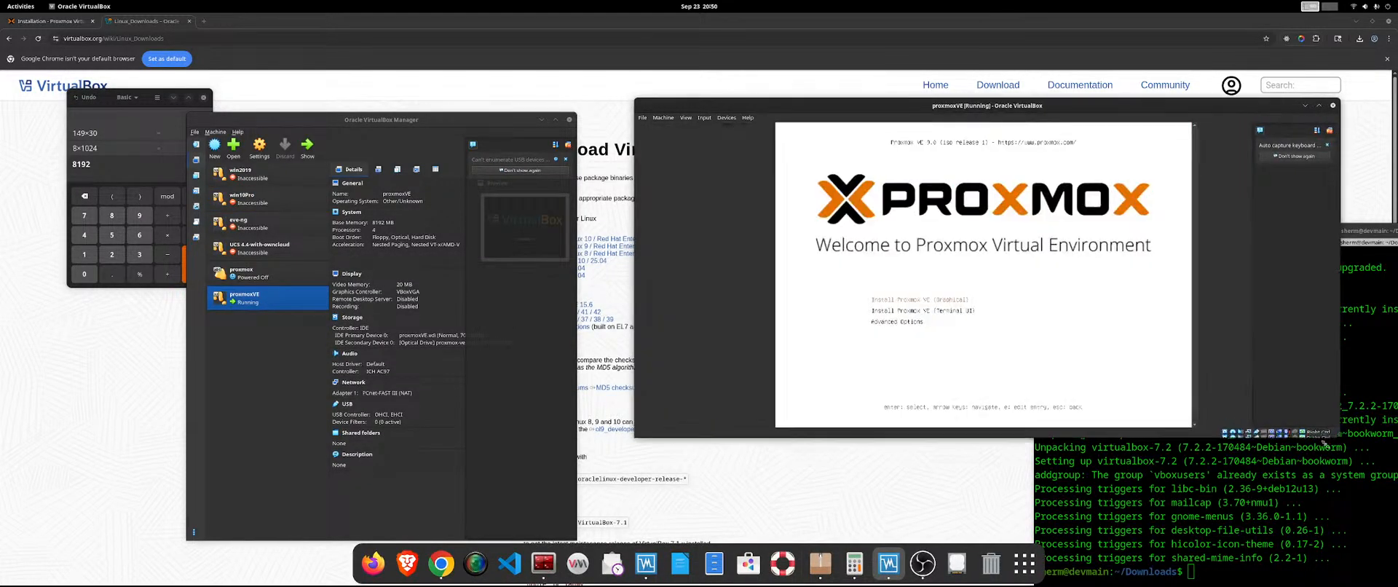
click(1015, 314)
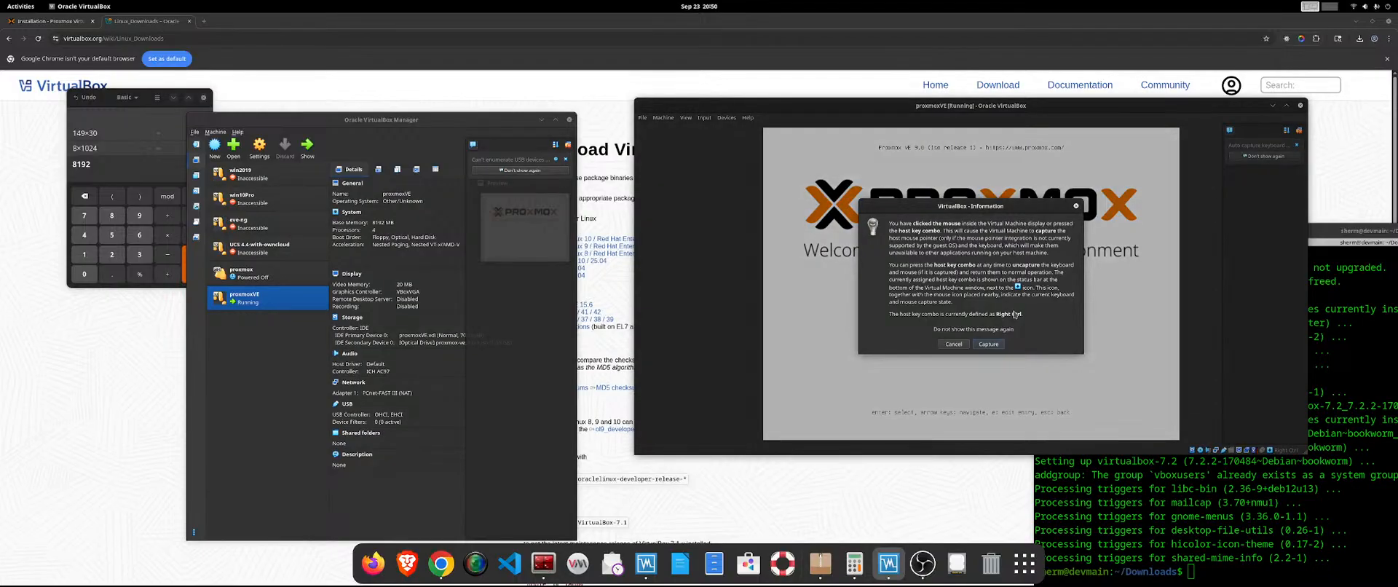
click(988, 344)
key(Return)
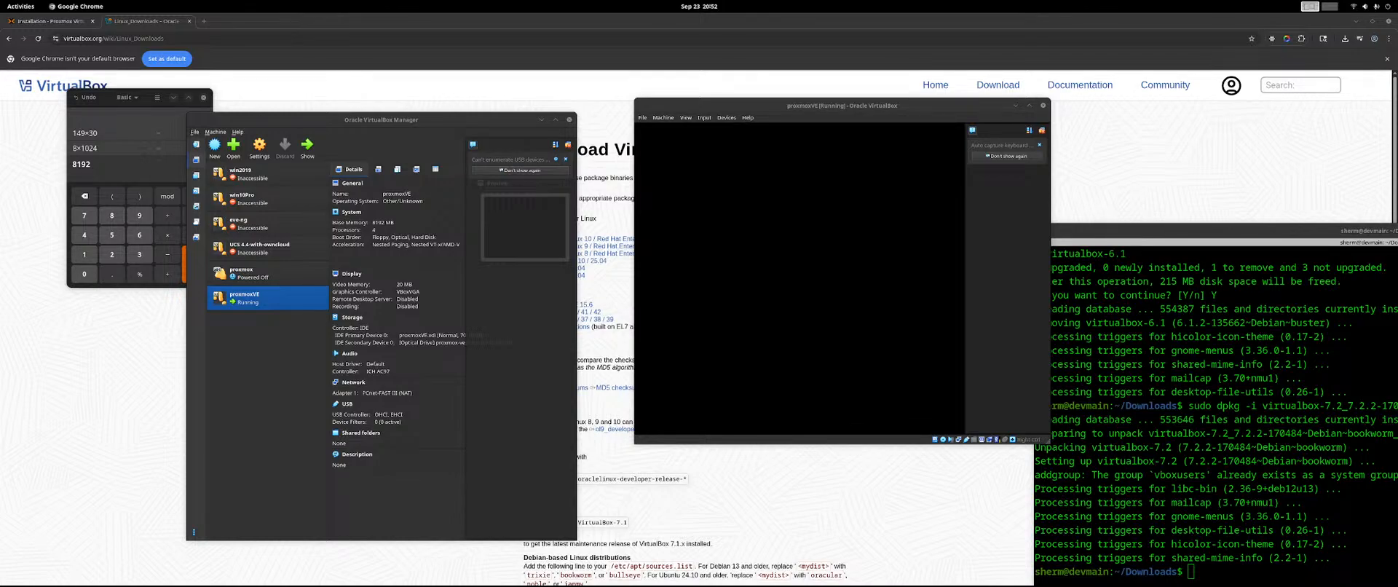
Decline mouse capture on the black machine screen and power off the proxmoxVE machine.
click(861, 246)
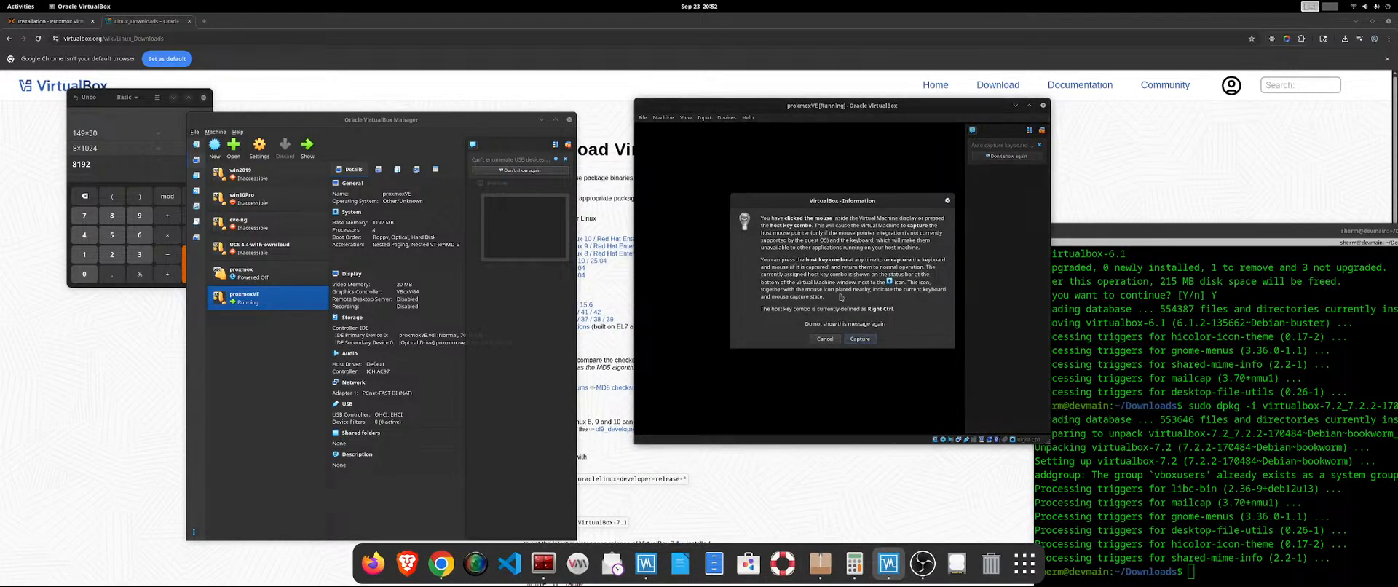
click(823, 339)
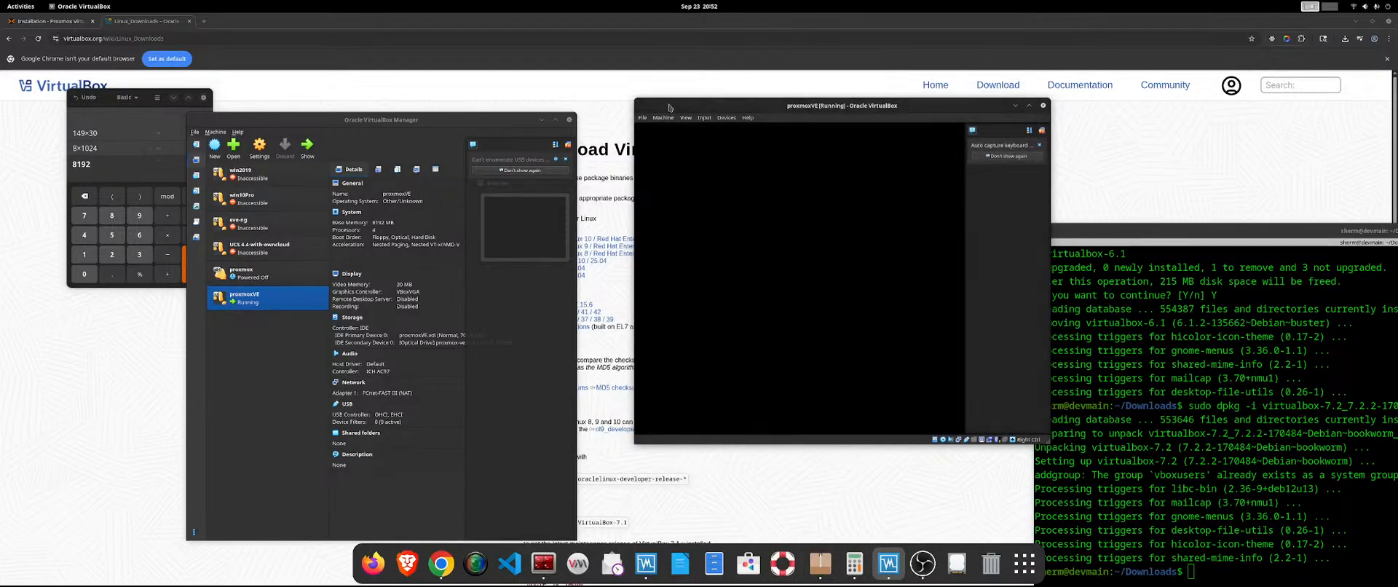
click(642, 117)
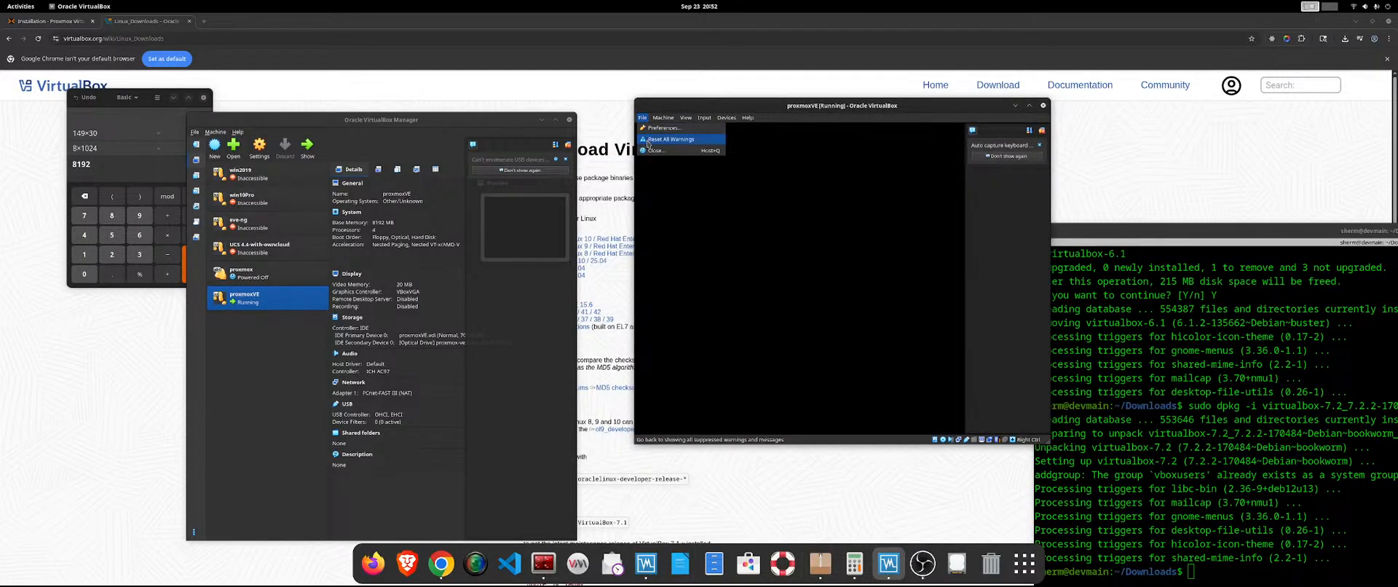
click(650, 150)
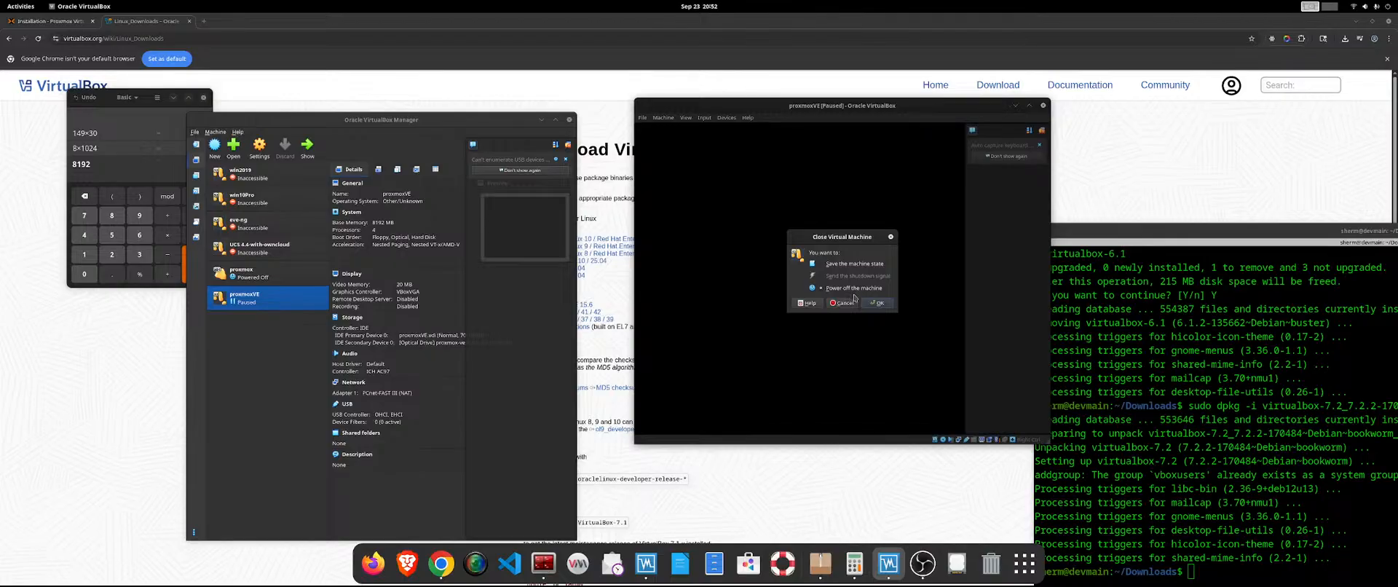
click(874, 302)
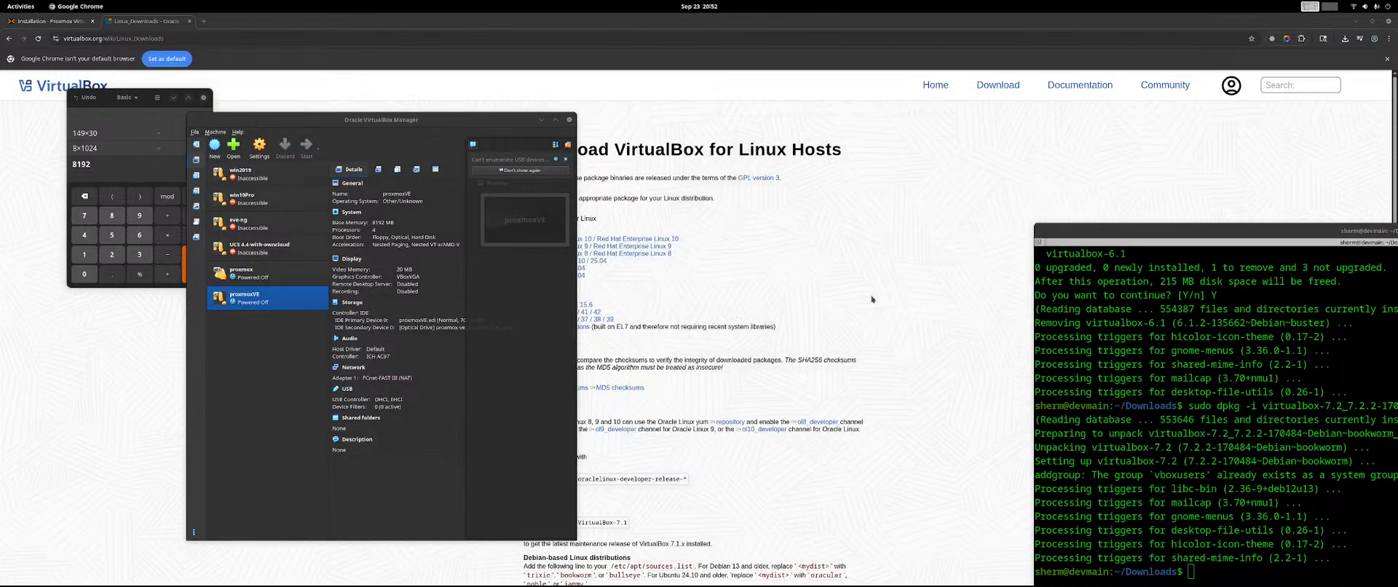
Start the proxmoxVE machine with GUI and open Advanced Options in the Proxmox boot menu.
right_click(272, 305)
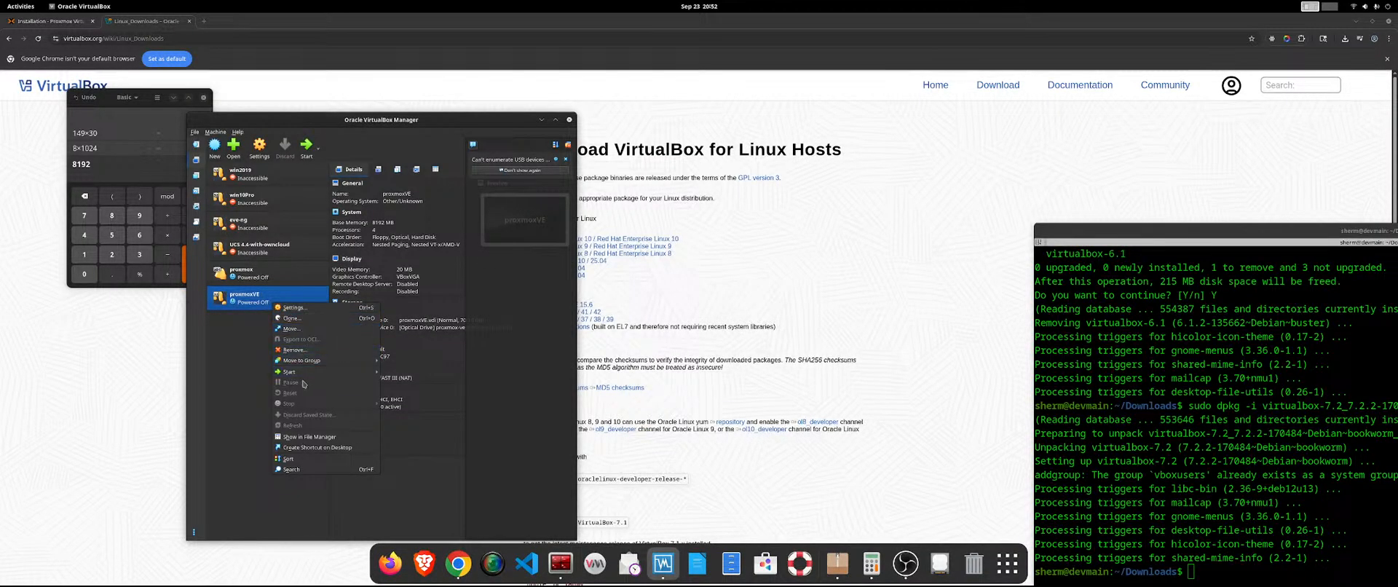
mouse_move(307, 374)
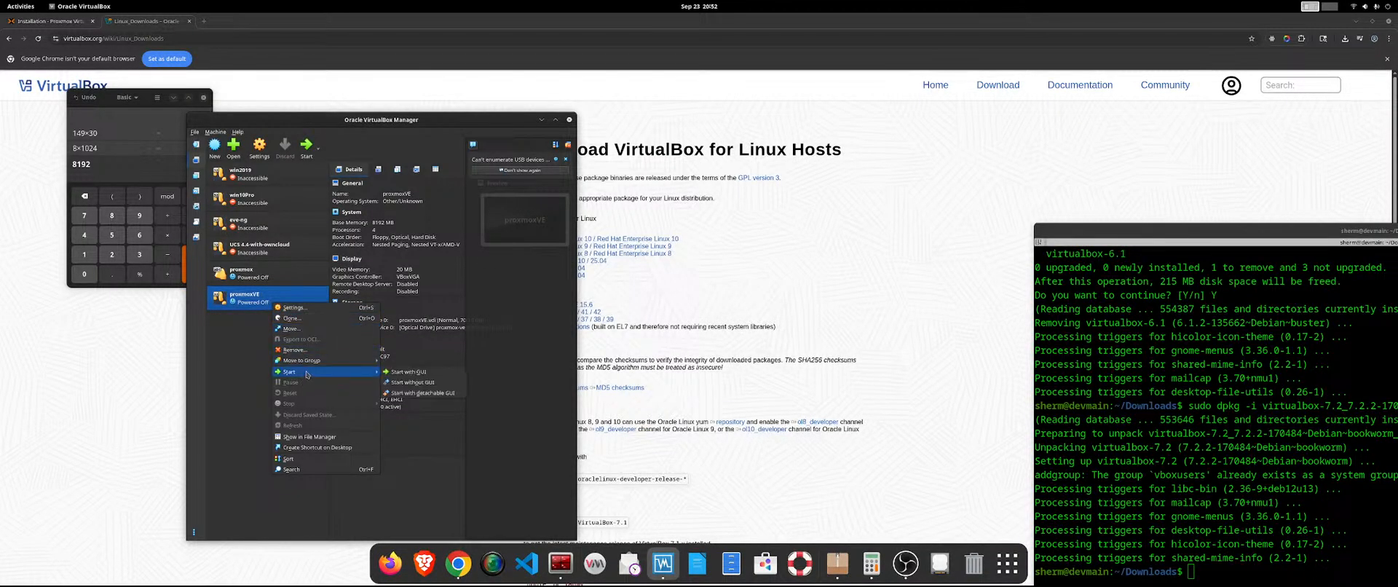
click(419, 372)
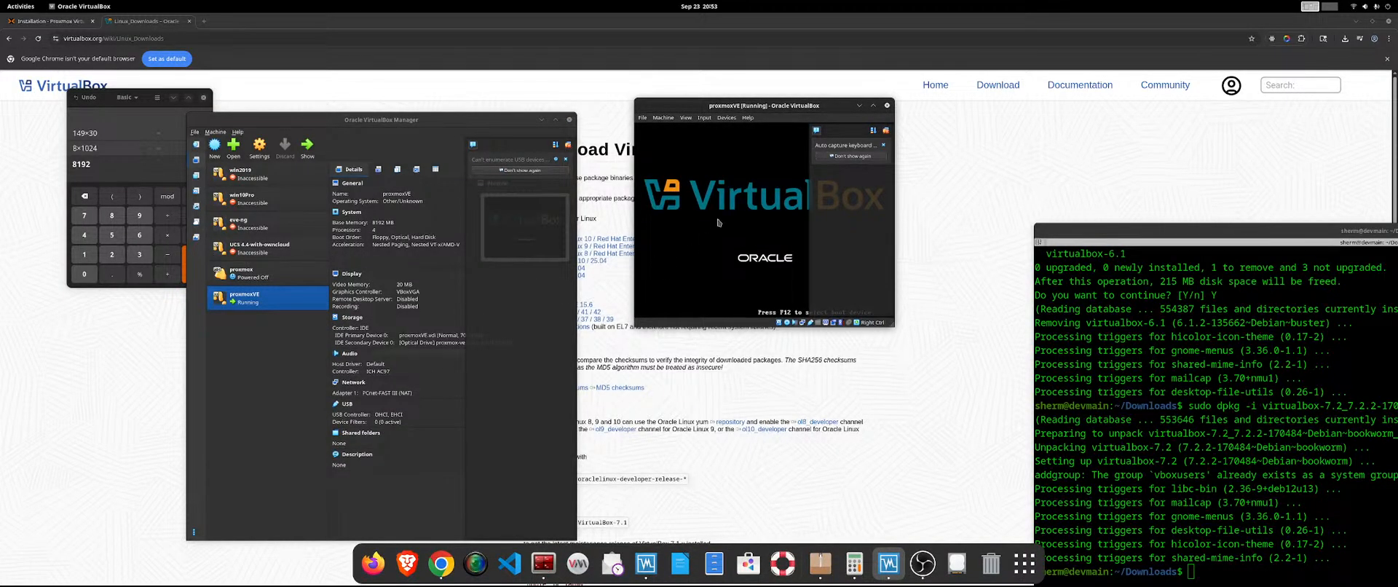
click(705, 118)
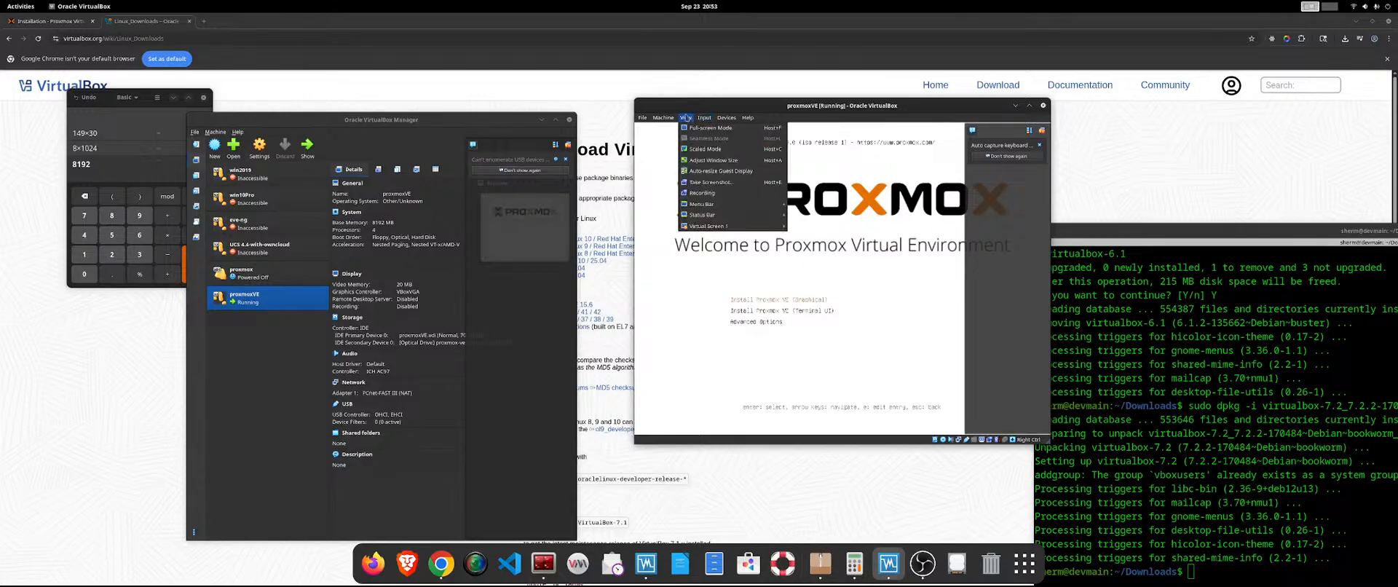
click(853, 242)
key(Down)
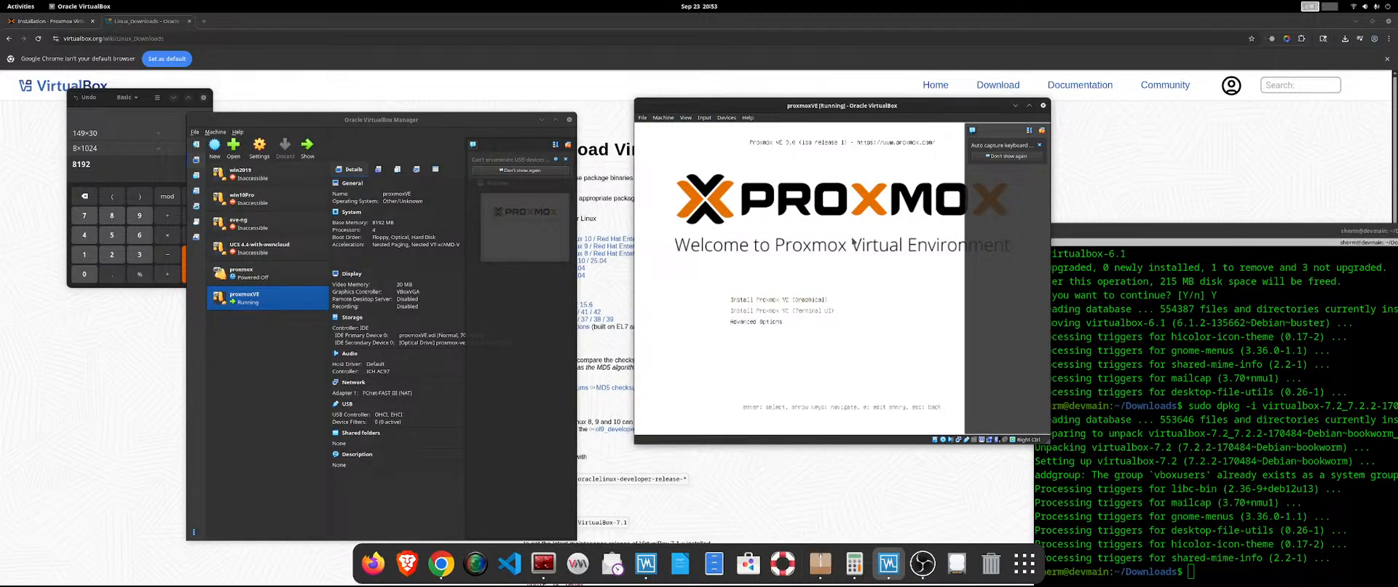
key(Return)
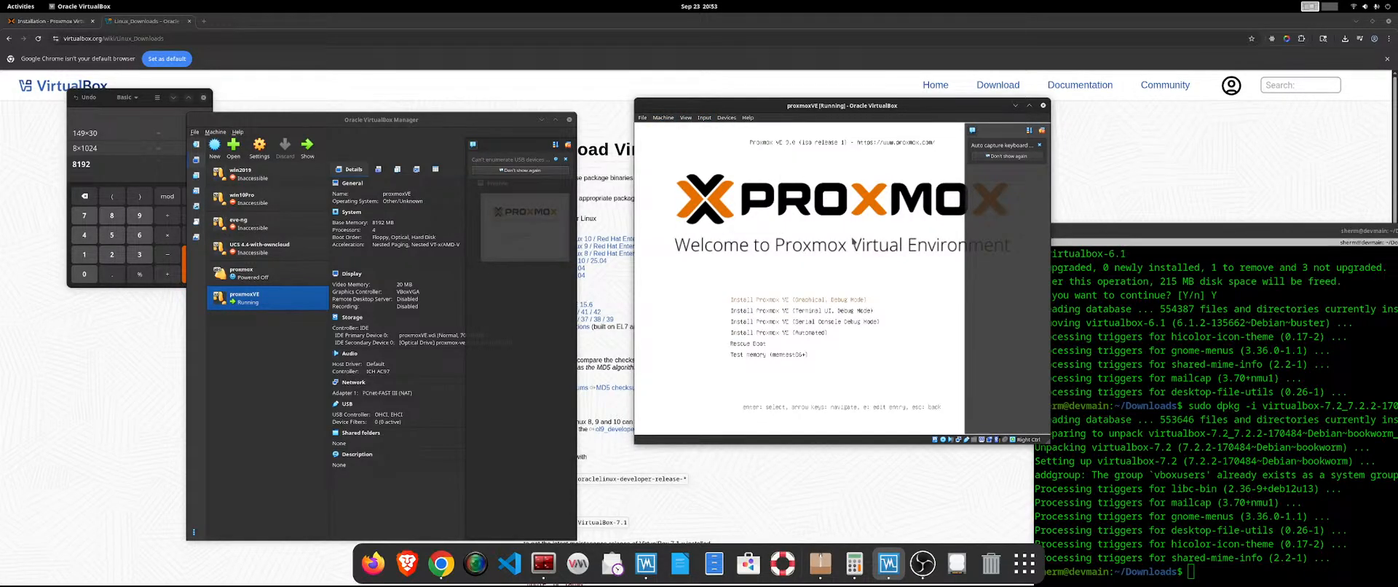
Launch Install Proxmox VE (Graphical, Debug Mode), then enlarge the machine window and move it over the VirtualBox Manager.
key(Down)
key(Down)
key(Down)
key(Down)
key(Up)
key(Up)
key(Up)
key(Return)
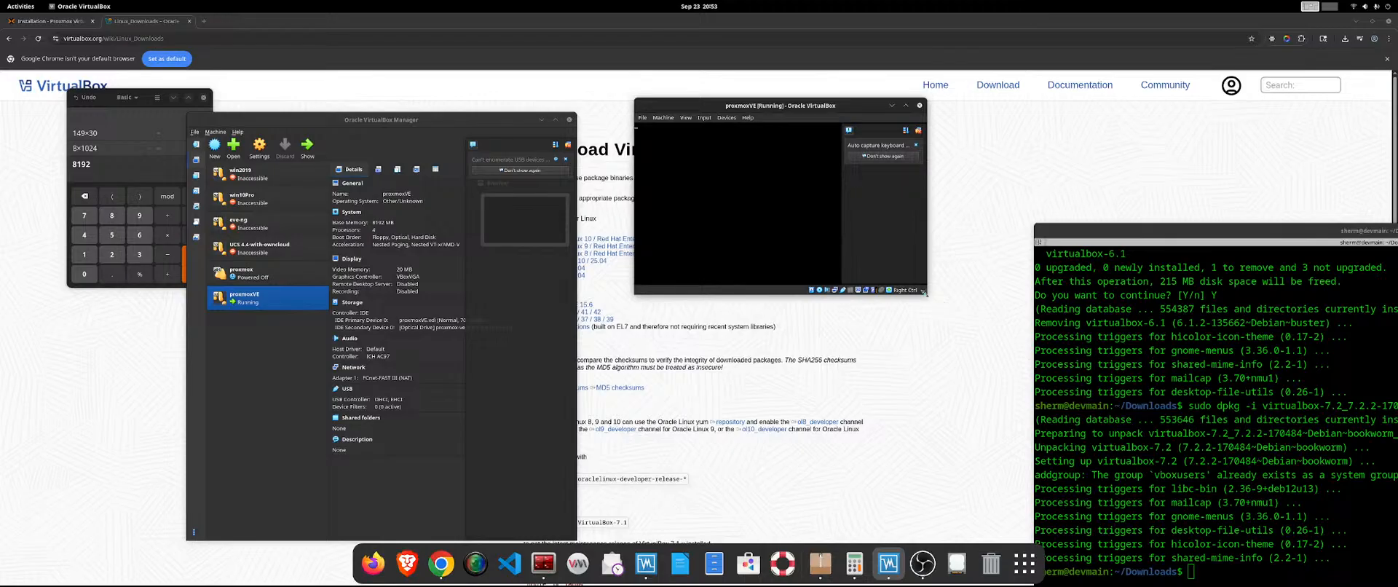
drag(925, 293, 1326, 459)
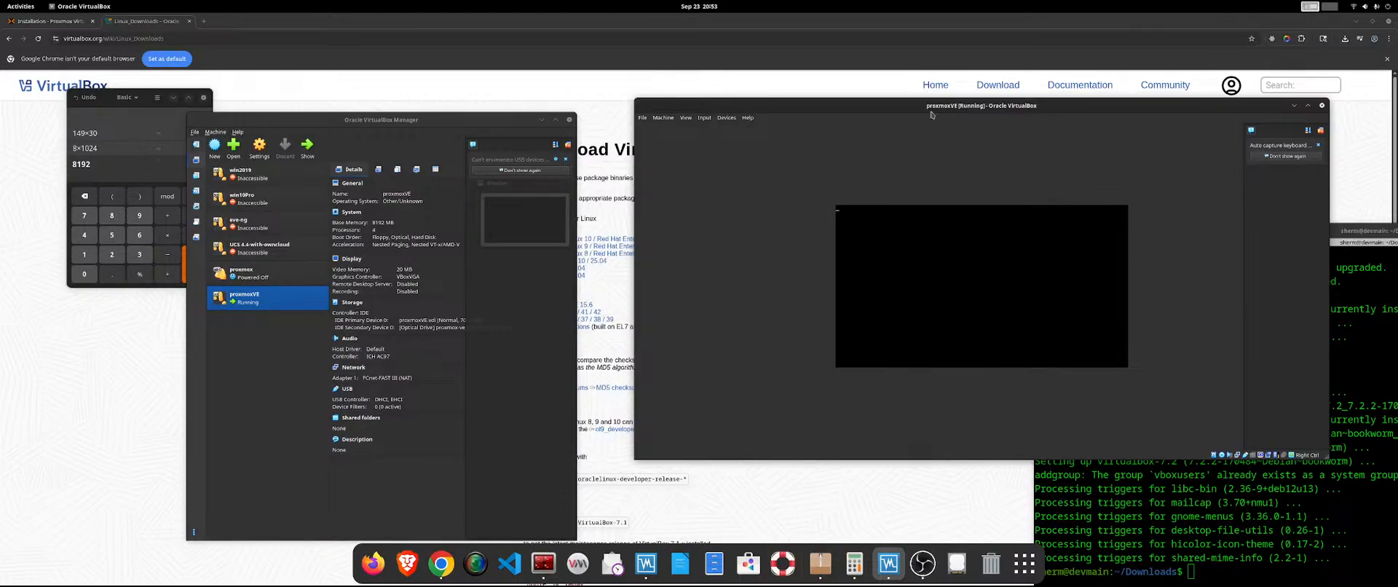
drag(943, 108, 653, 76)
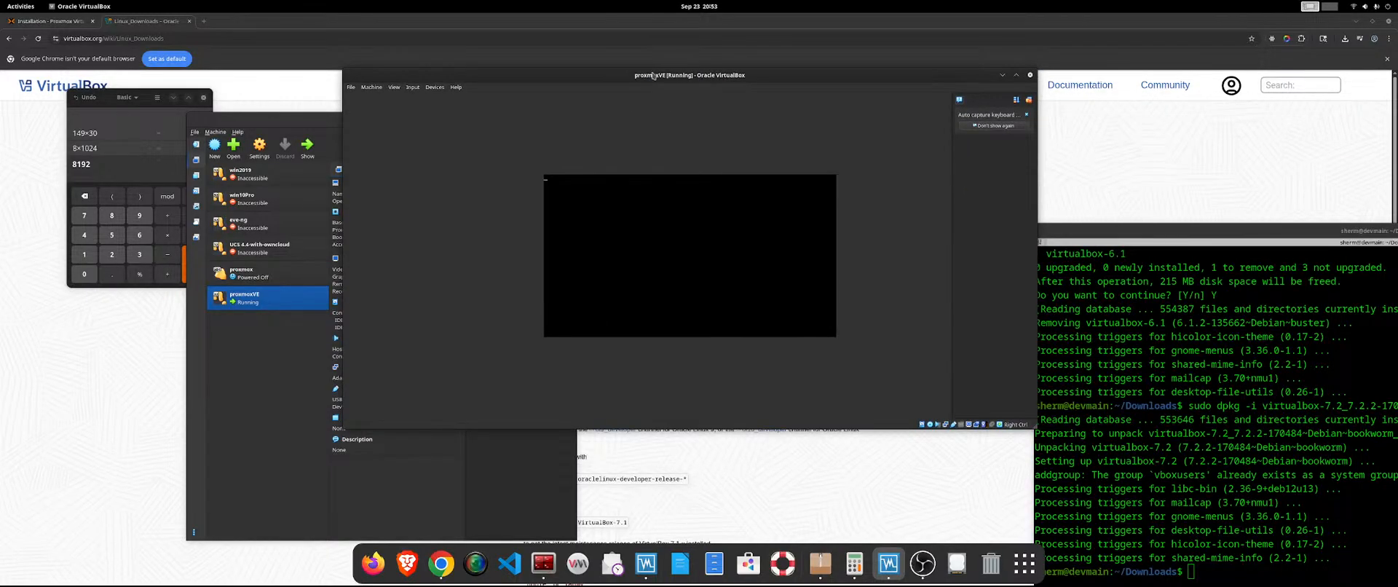
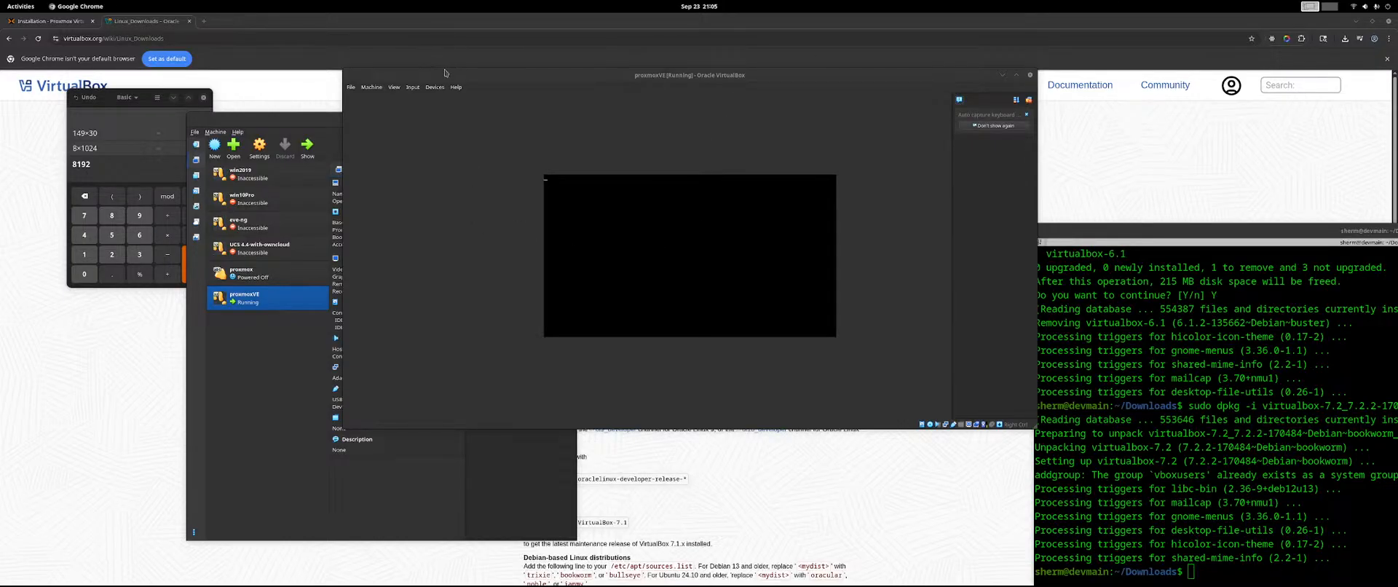
Decline mouse capture on the black proxmoxVE screen and power off the machine.
drag(446, 75, 415, 81)
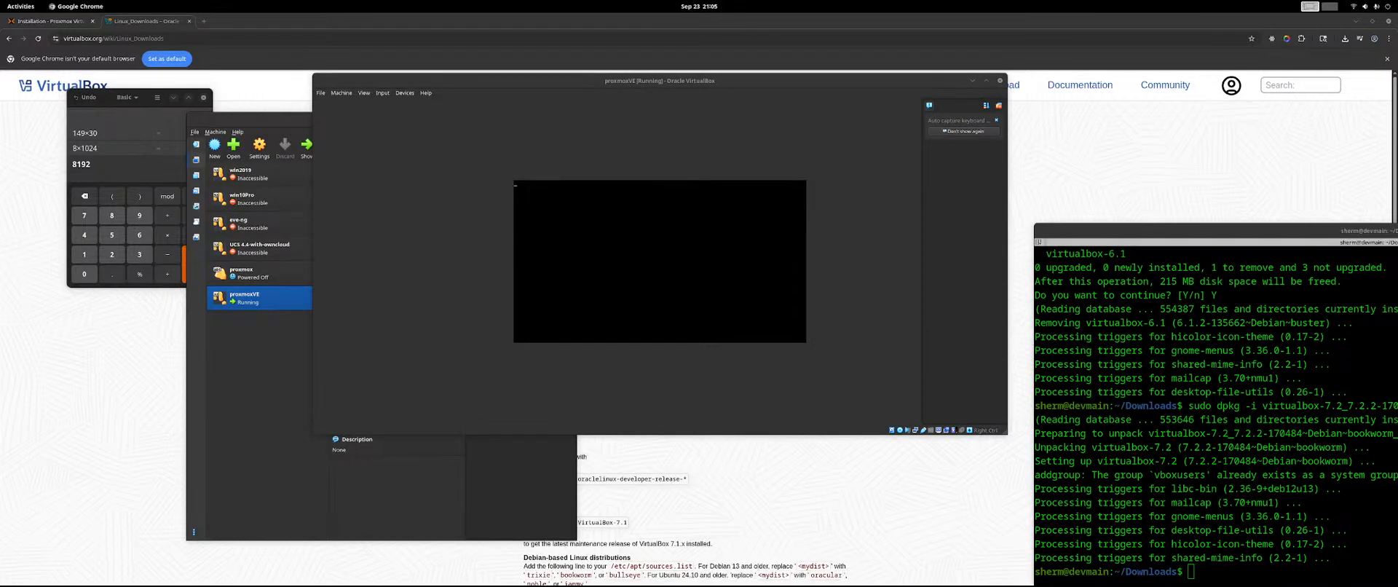
click(540, 245)
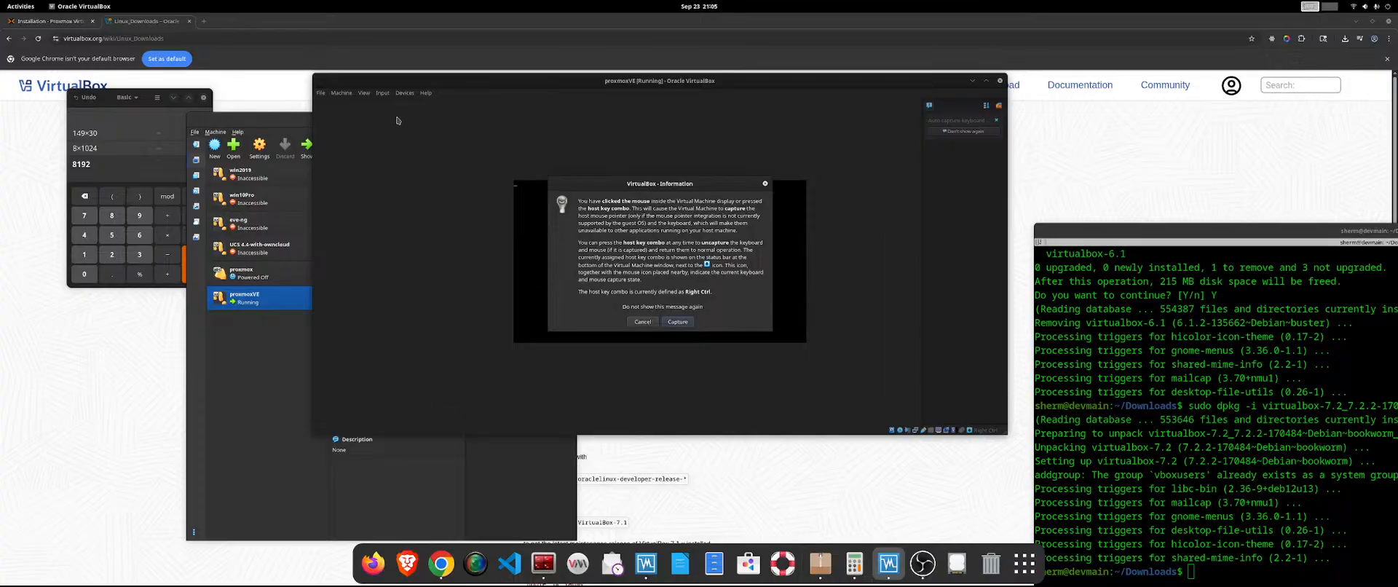
click(646, 329)
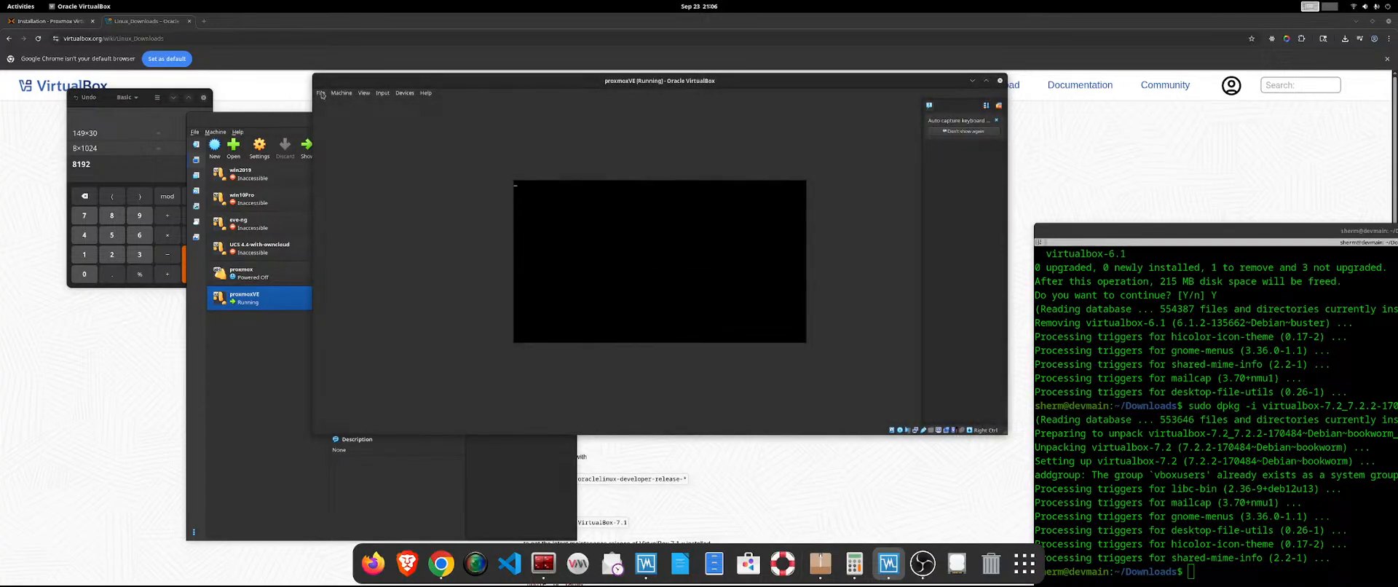
click(320, 92)
click(330, 131)
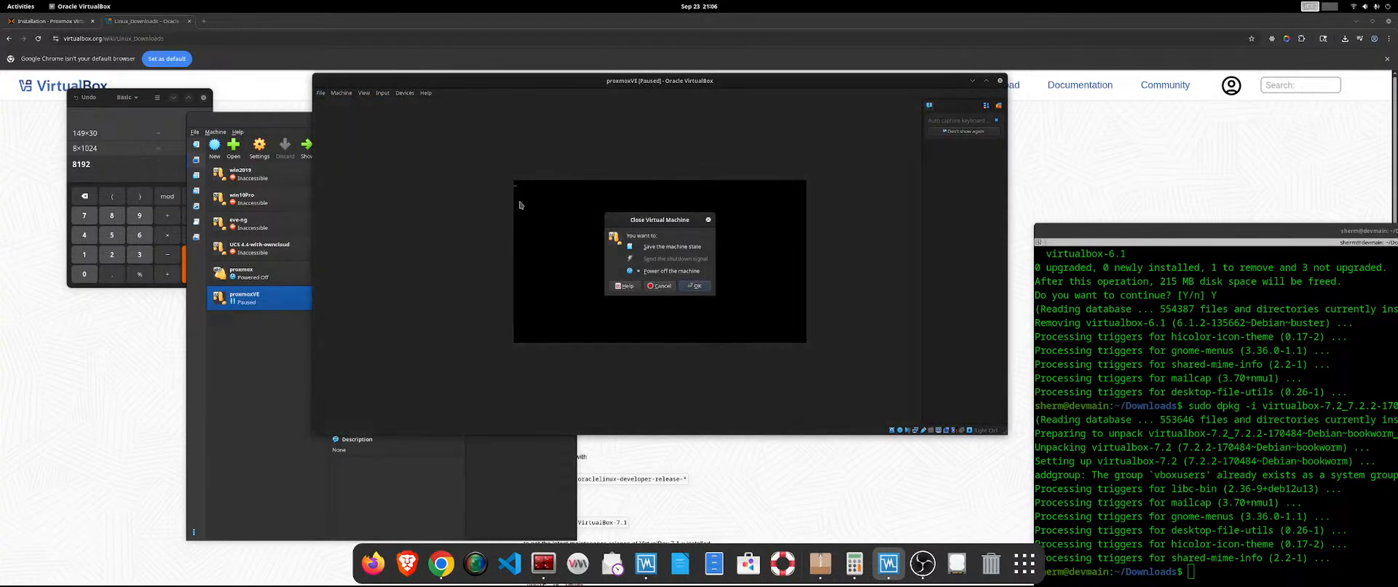
click(686, 286)
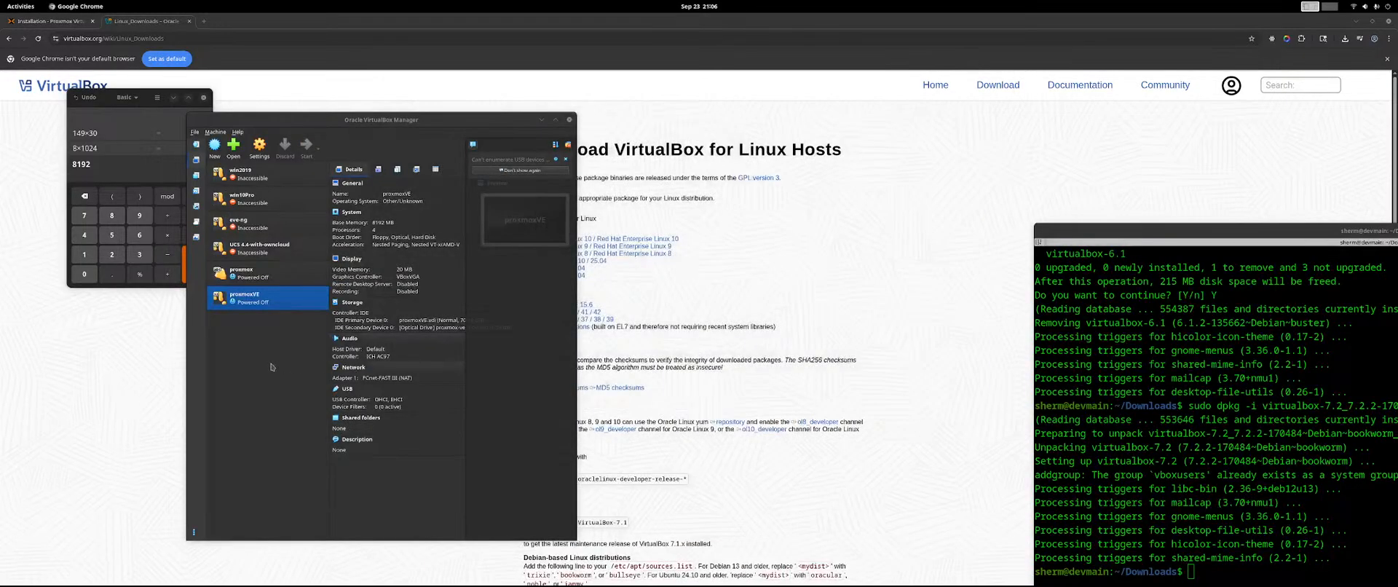
Open the settings of the proxmoxVE machine and maximize the settings window.
right_click(291, 302)
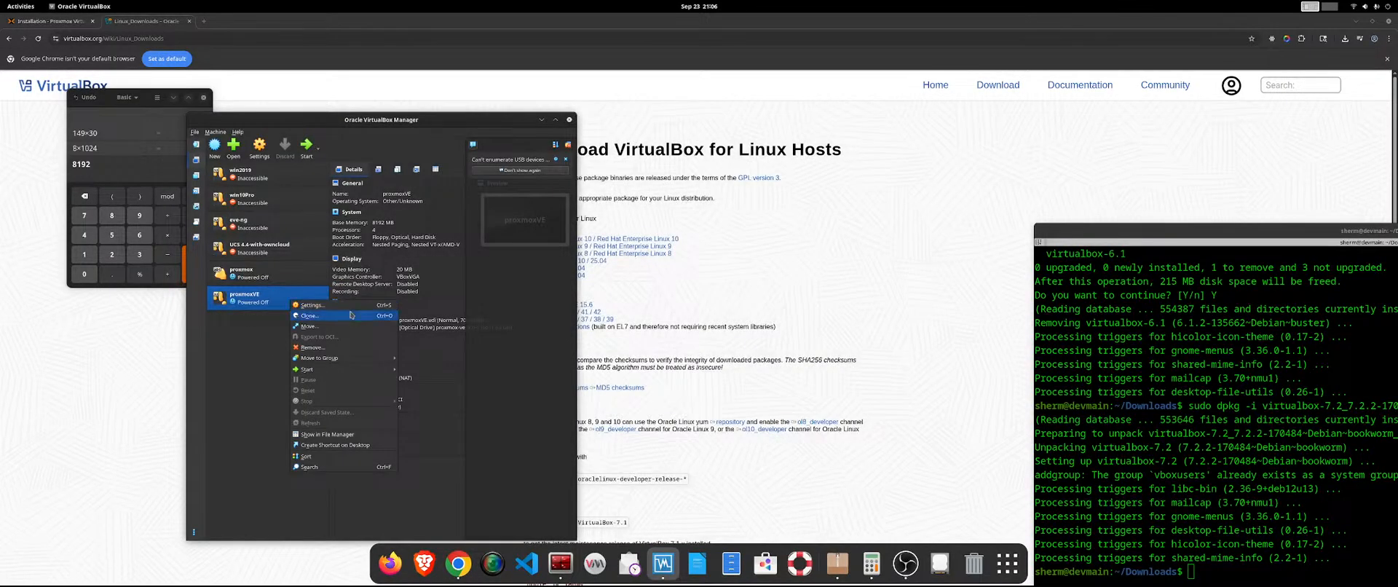
click(312, 305)
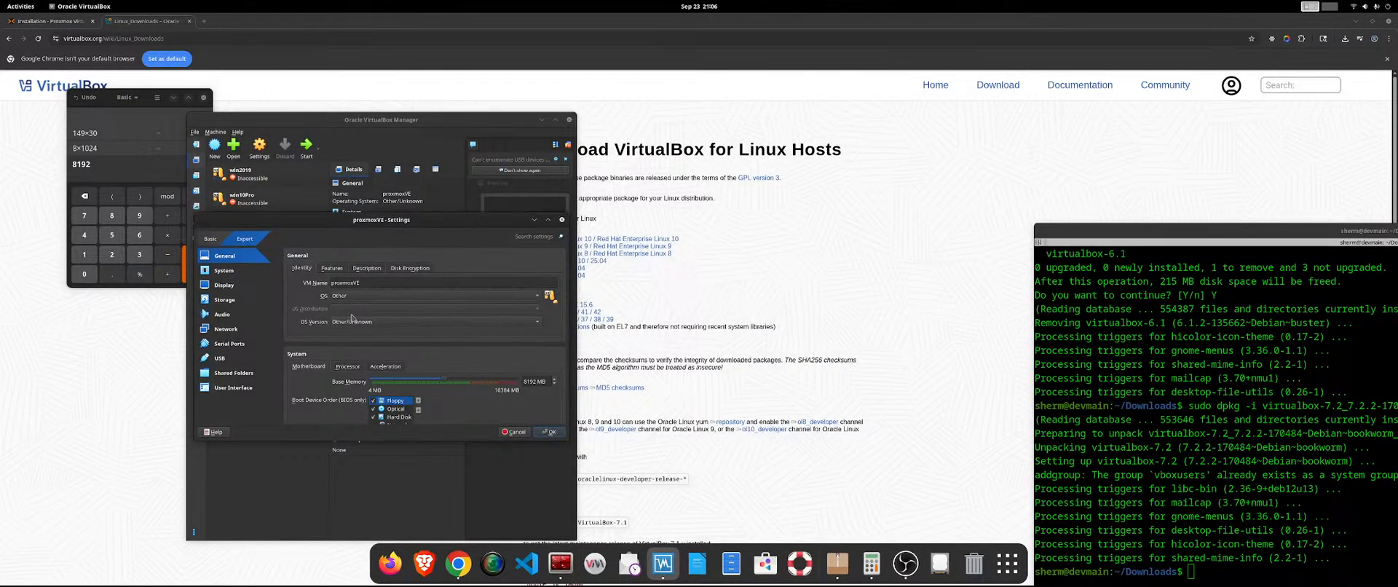
scroll(351, 397, down, 2)
drag(444, 223, 427, 33)
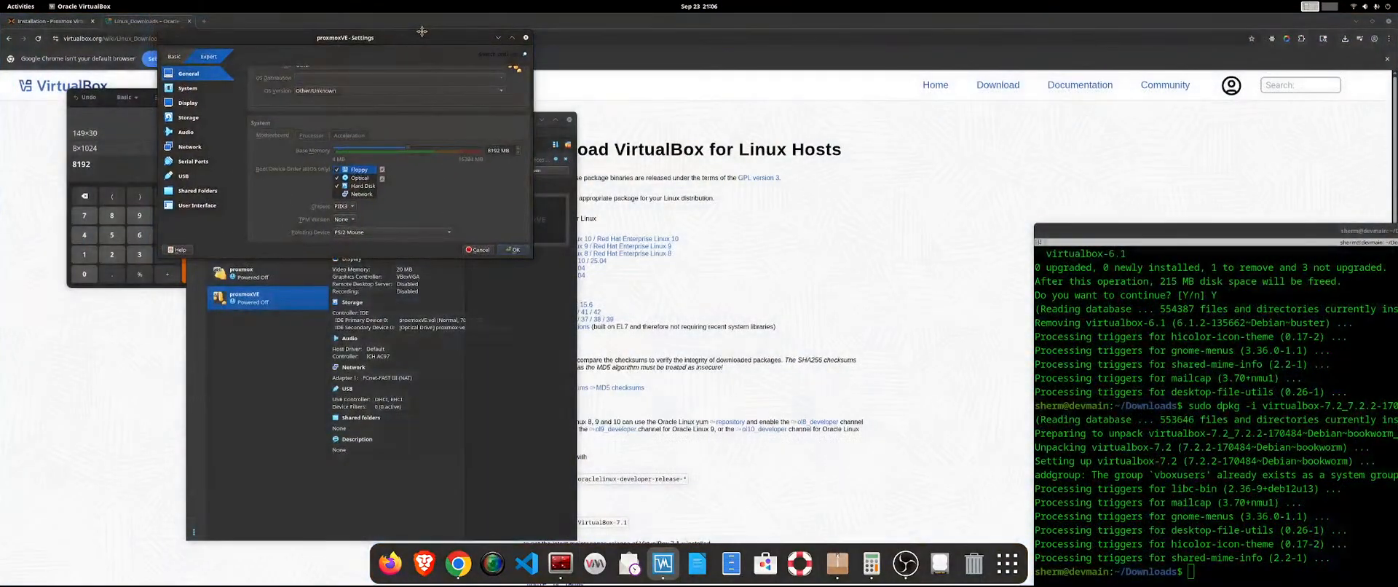
double_click(427, 34)
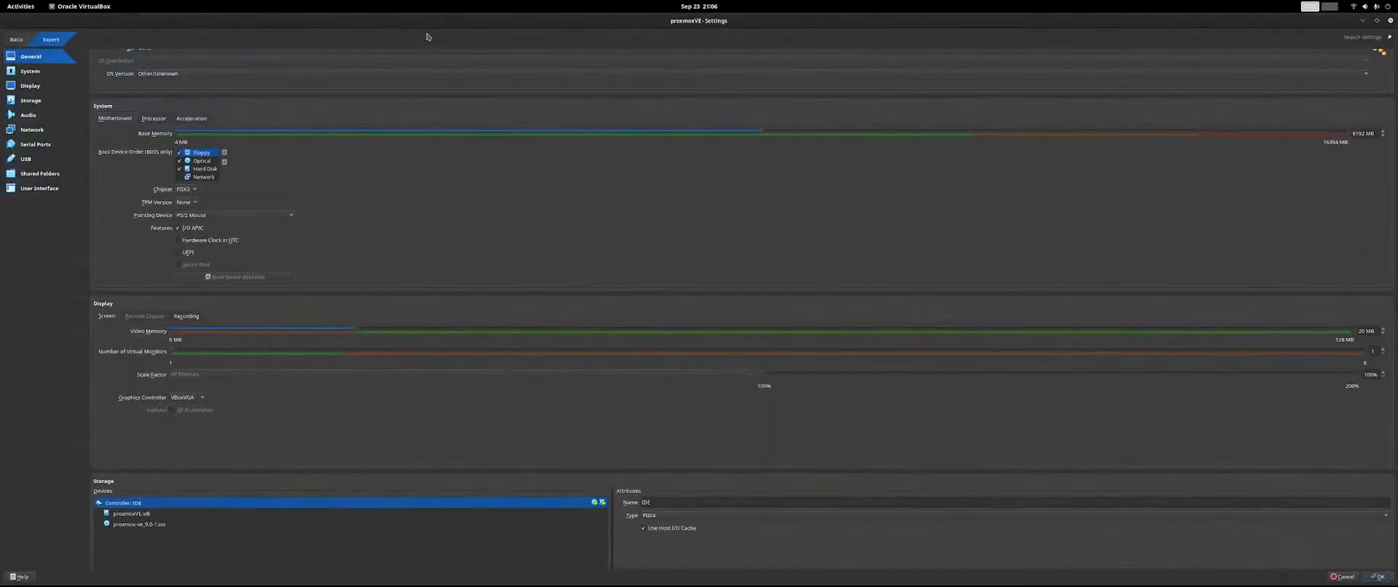
Review the machine's settings, including processor, acceleration with its paravirtualization interface choices, and display recording options.
scroll(167, 422, down, 12)
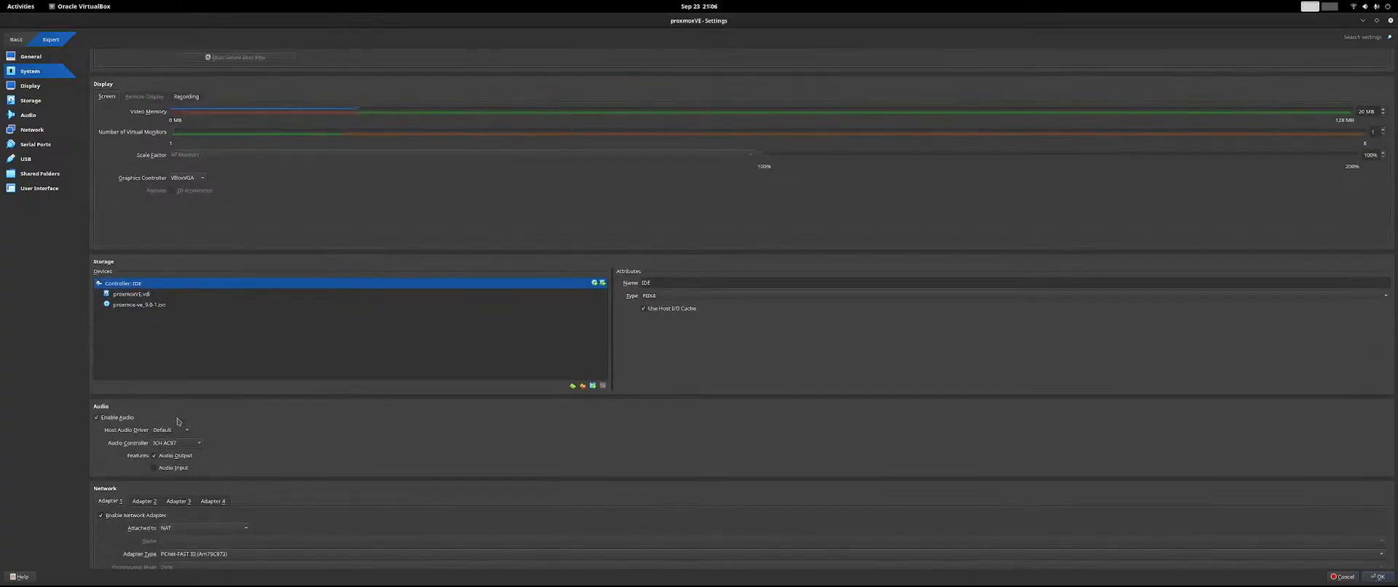
scroll(295, 410, down, 4)
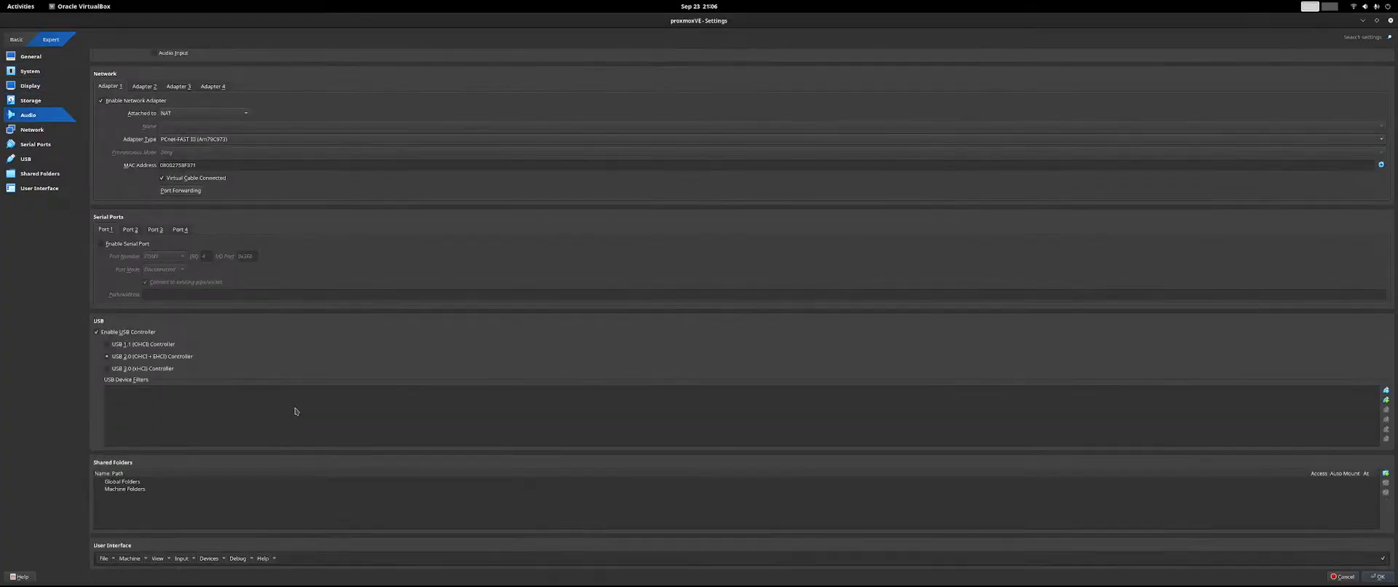
scroll(295, 410, up, 8)
scroll(295, 410, up, 1)
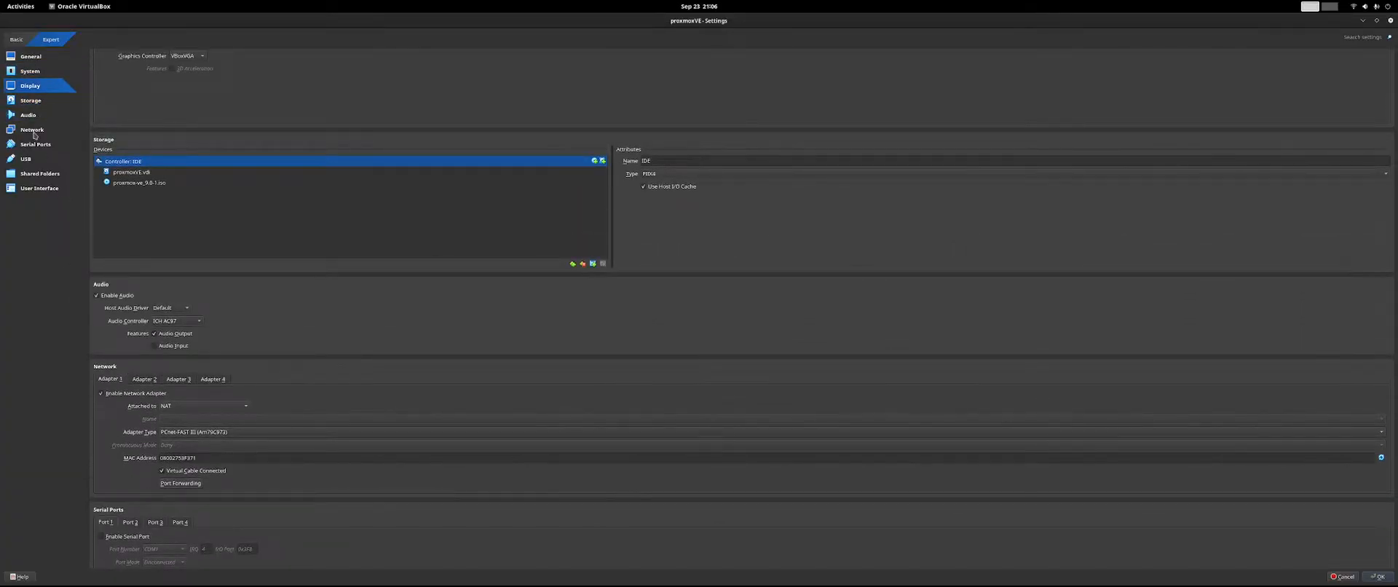
click(37, 78)
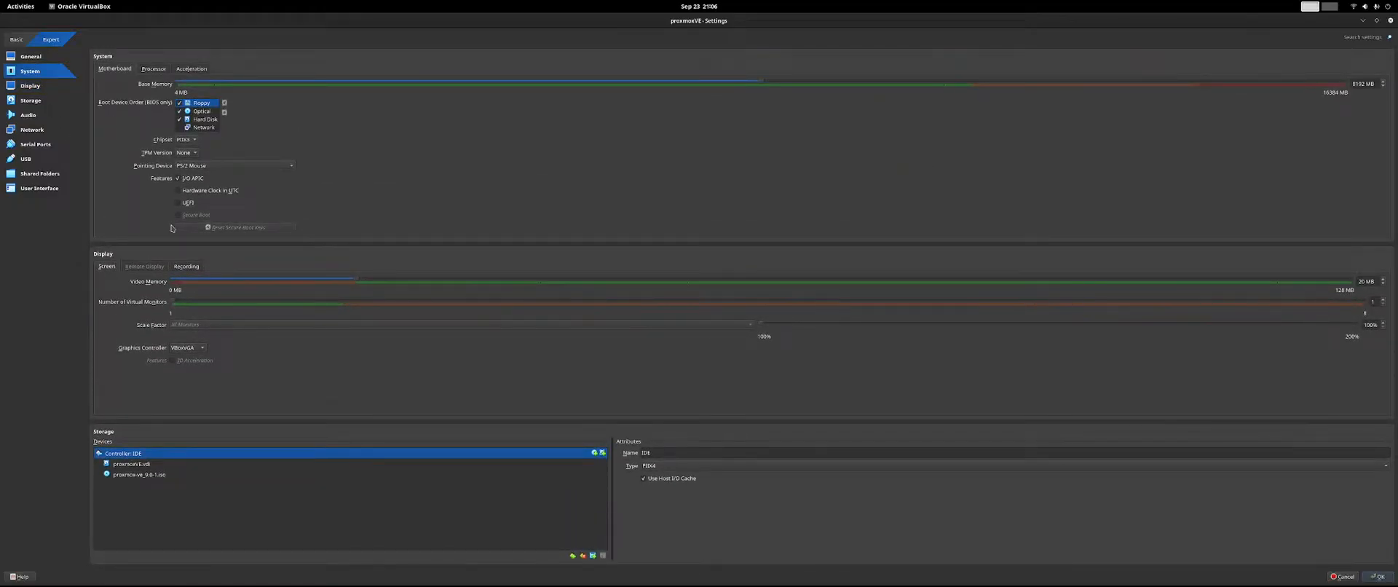
click(153, 70)
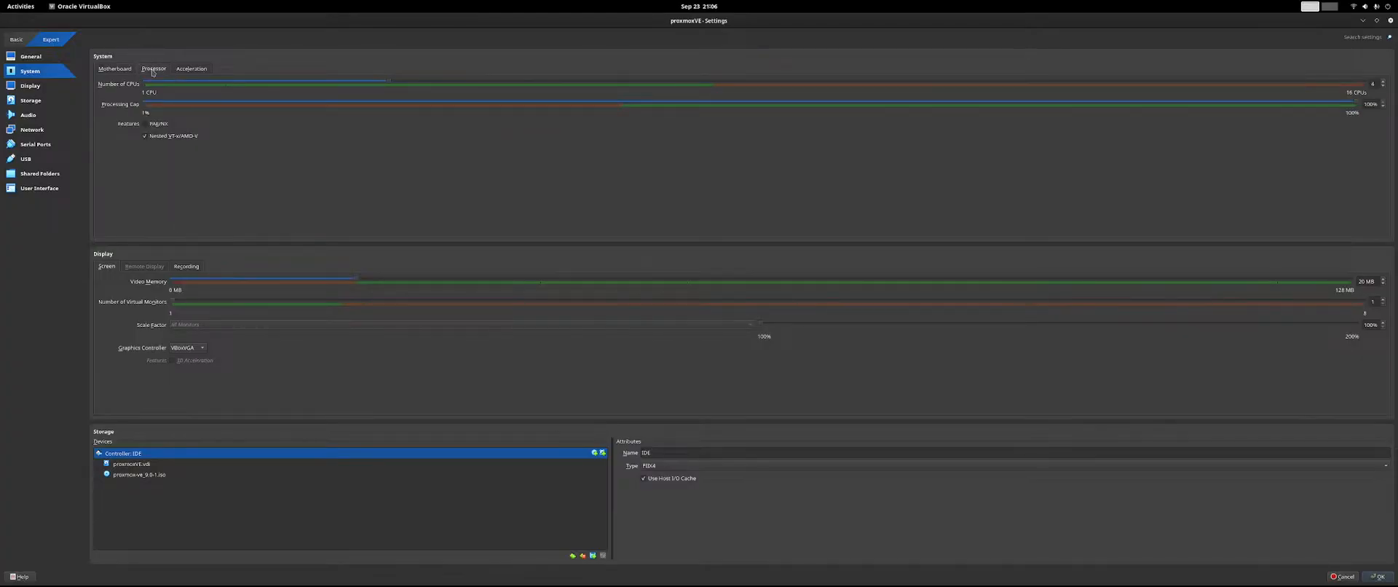
click(174, 70)
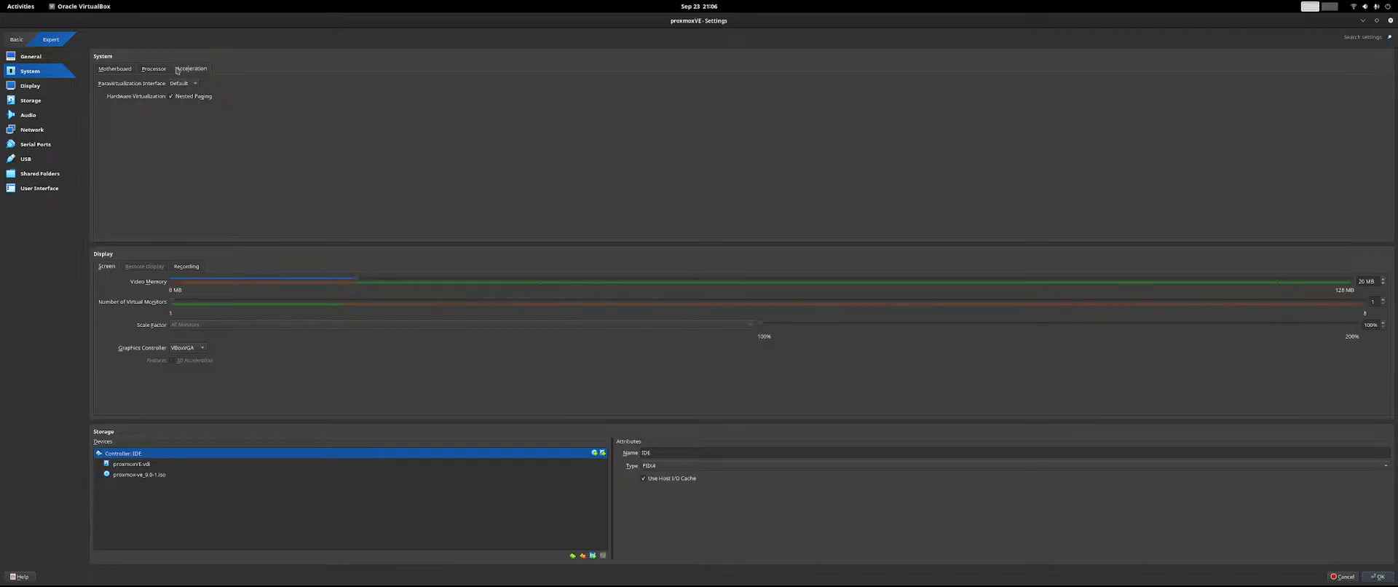
click(189, 84)
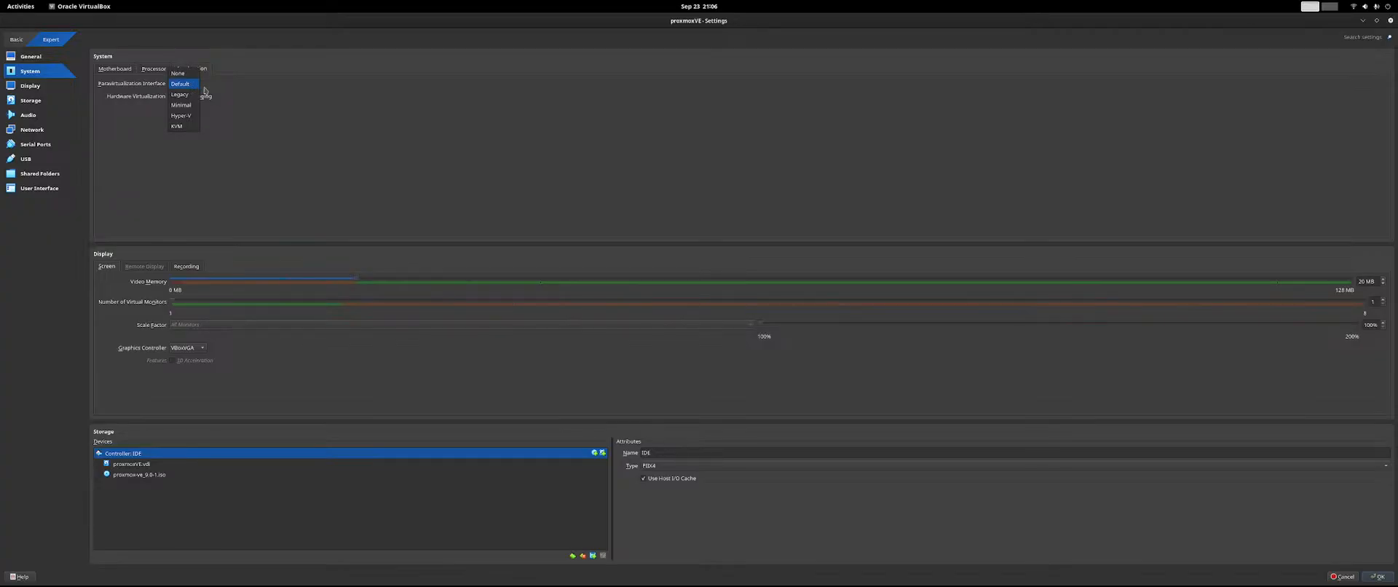
click(256, 90)
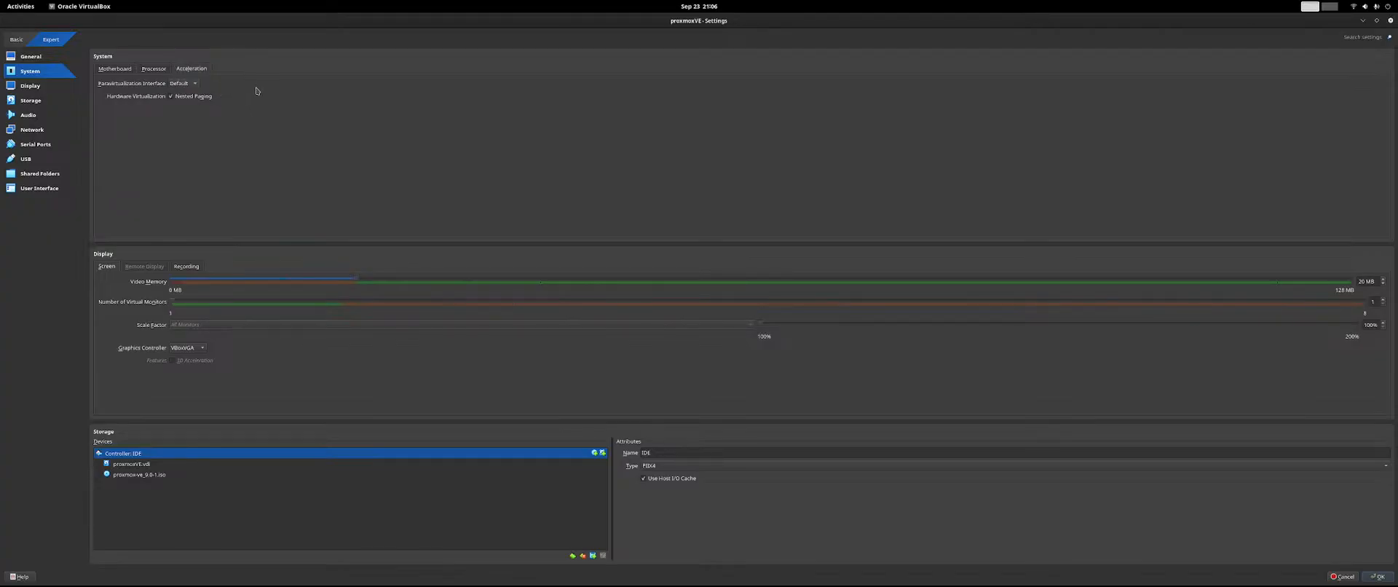
click(186, 267)
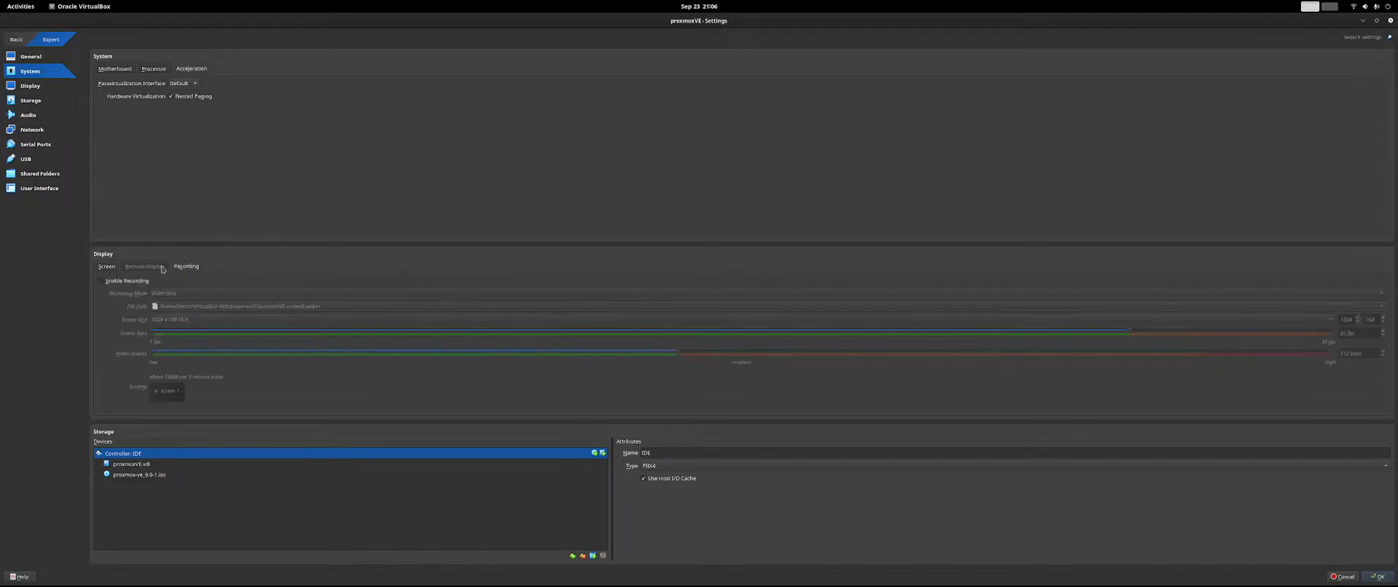
click(106, 266)
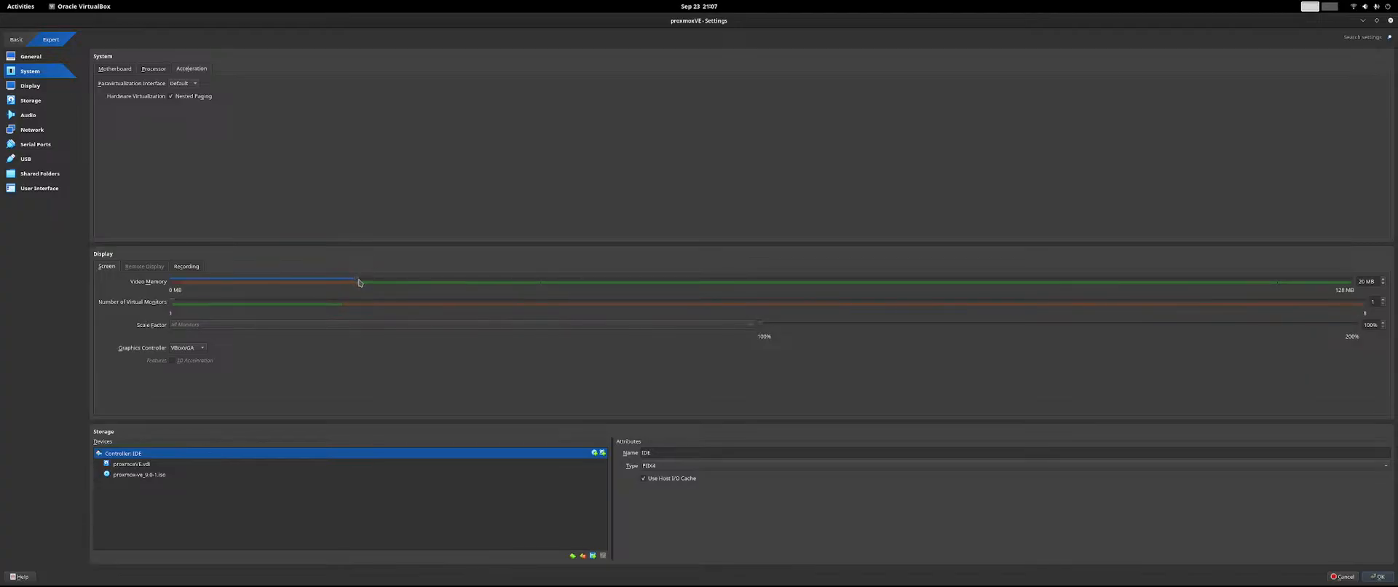
Set the display's graphics controller to VMSVGA and raise the video memory to 68 MB.
click(197, 349)
click(197, 358)
click(198, 349)
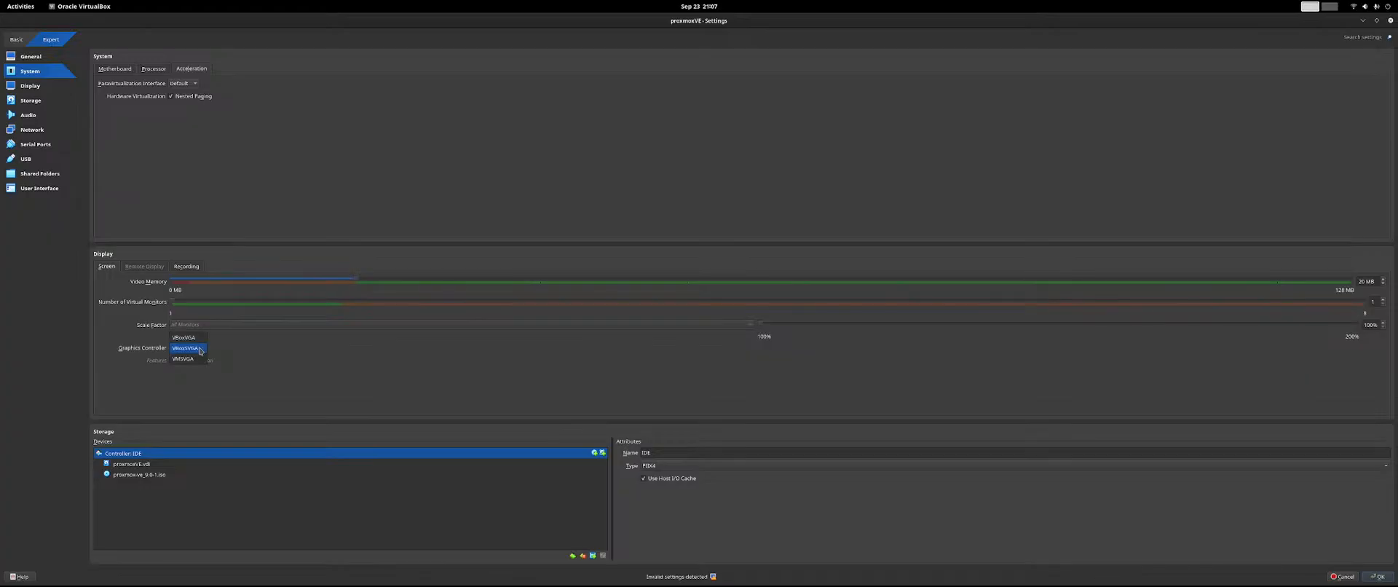
click(193, 358)
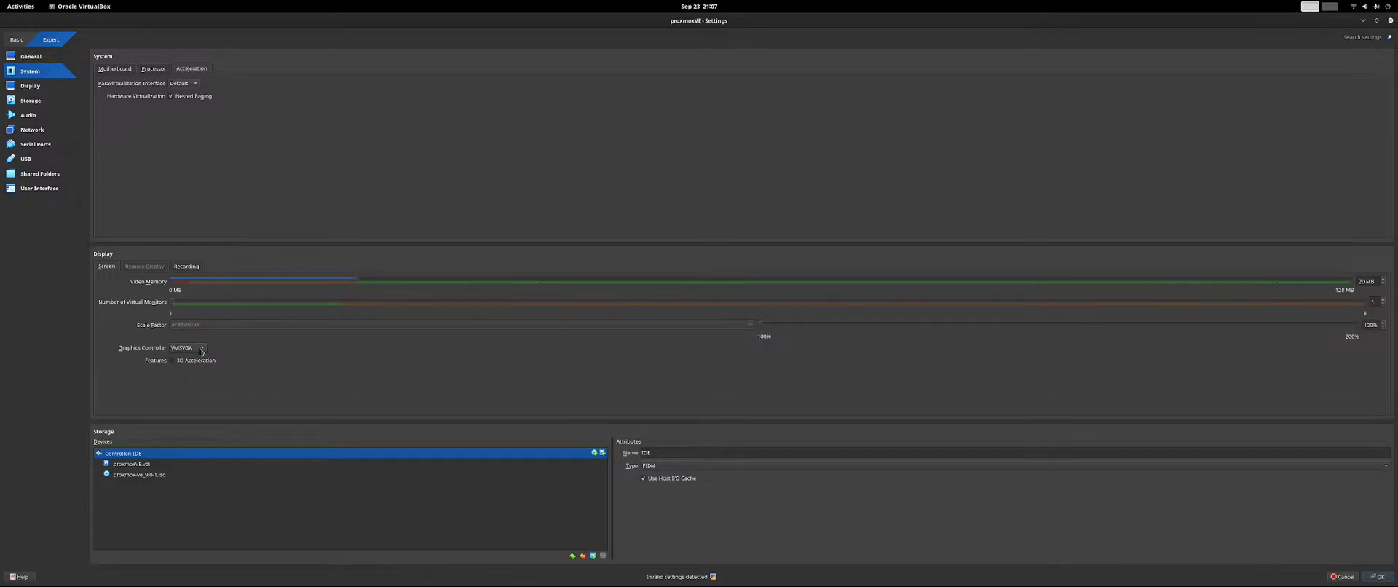
click(201, 351)
click(200, 339)
click(198, 348)
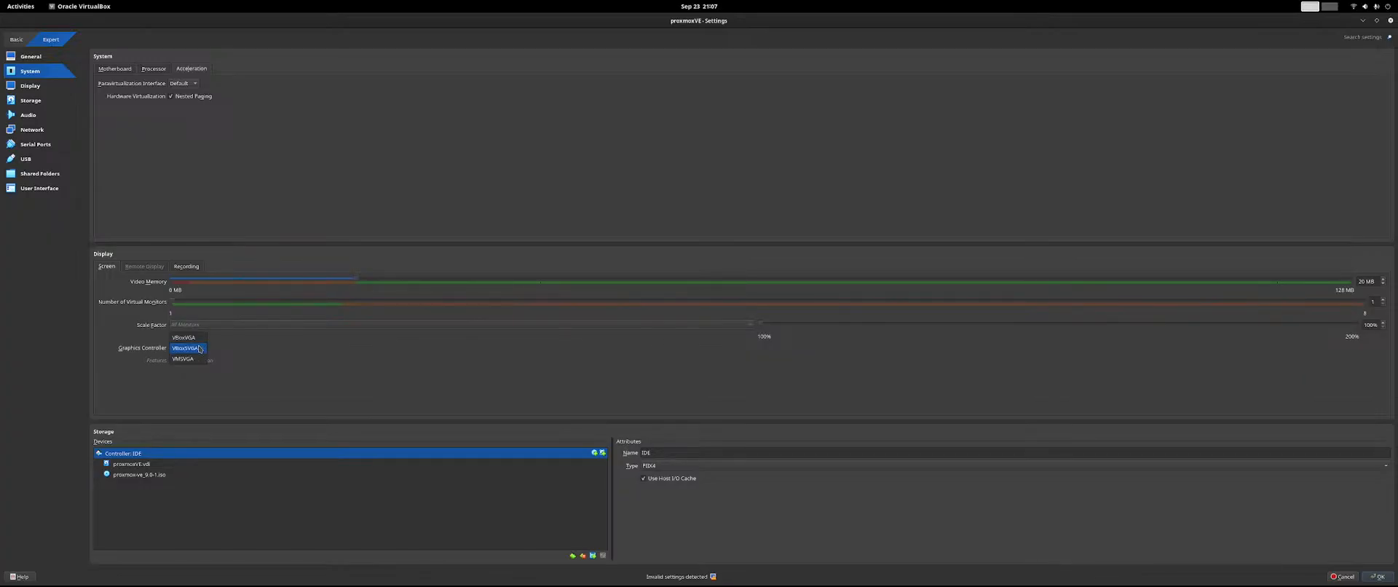
click(197, 359)
drag(356, 282, 802, 281)
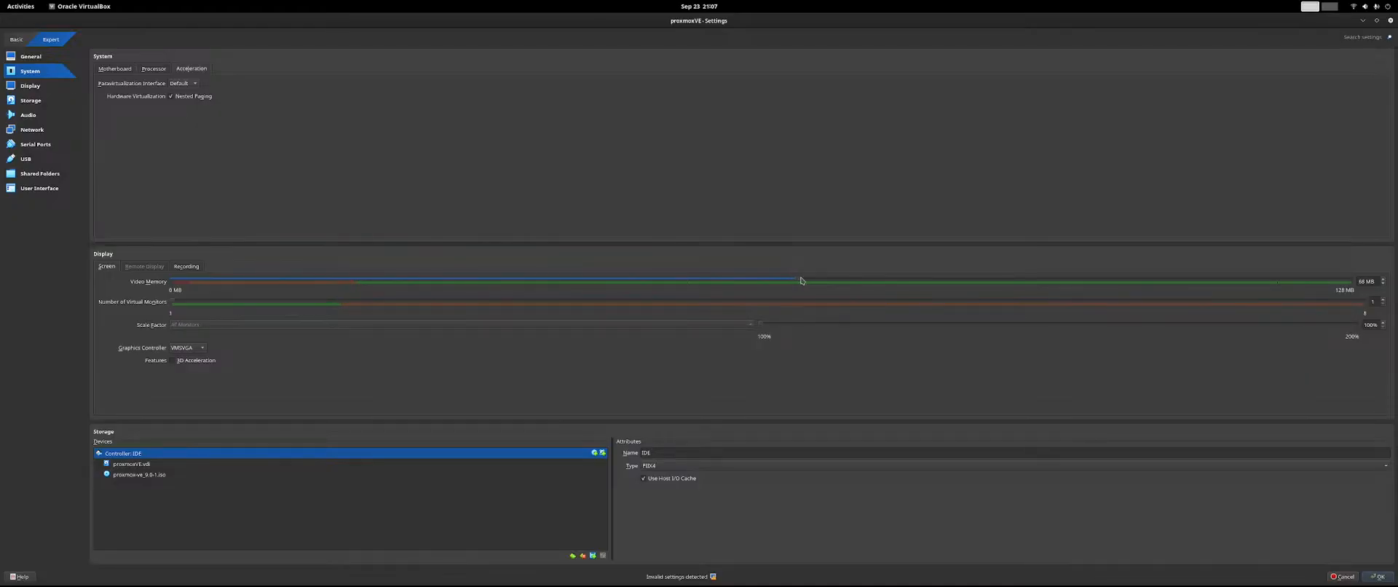
click(818, 467)
click(740, 366)
Check the remaining settings, including the general description and disk encryption options, and save the proxmoxVE settings.
scroll(432, 361, down, 3)
scroll(364, 367, down, 15)
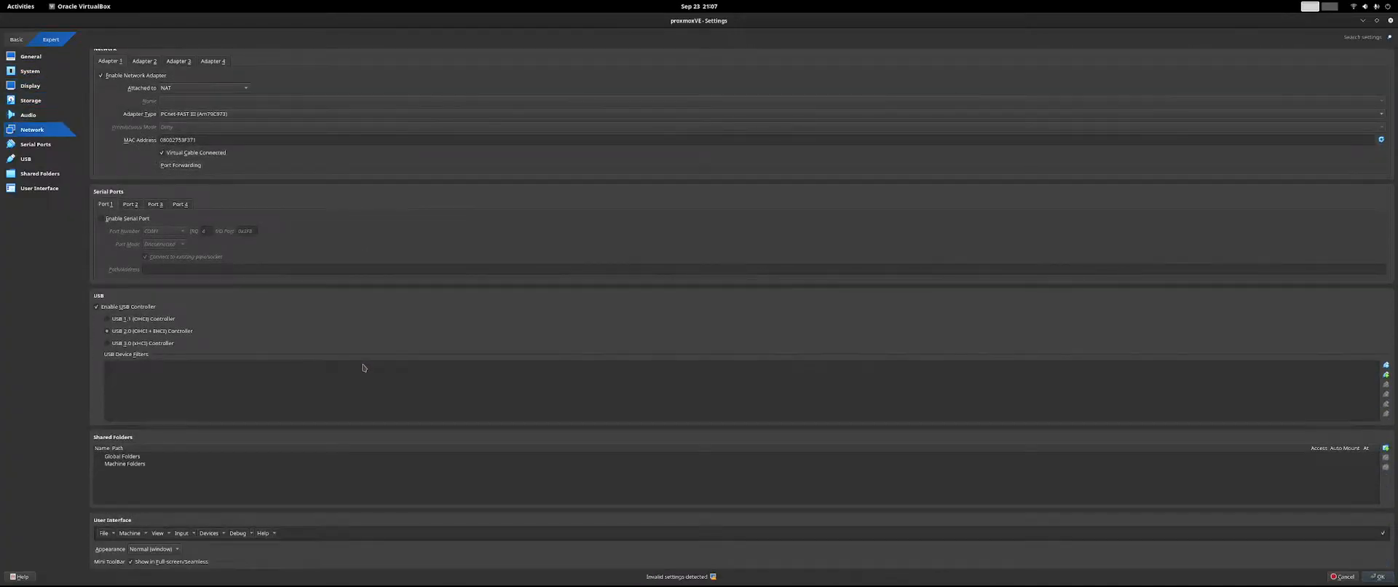
scroll(364, 367, up, 15)
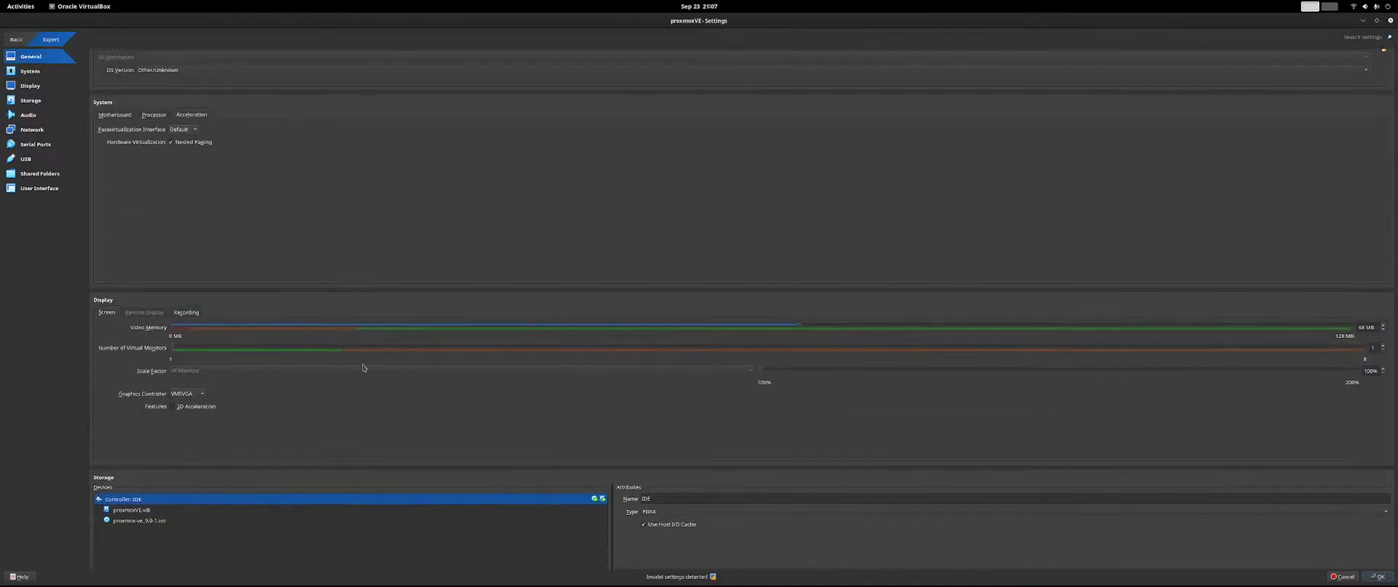
scroll(364, 368, up, 2)
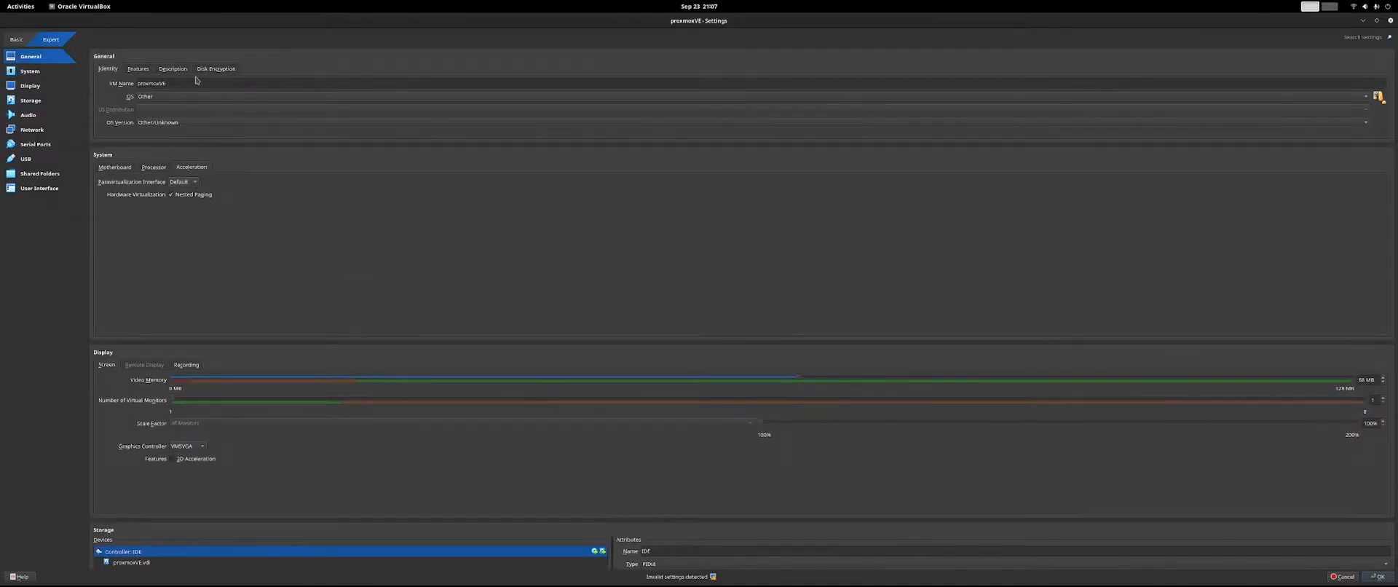
click(173, 68)
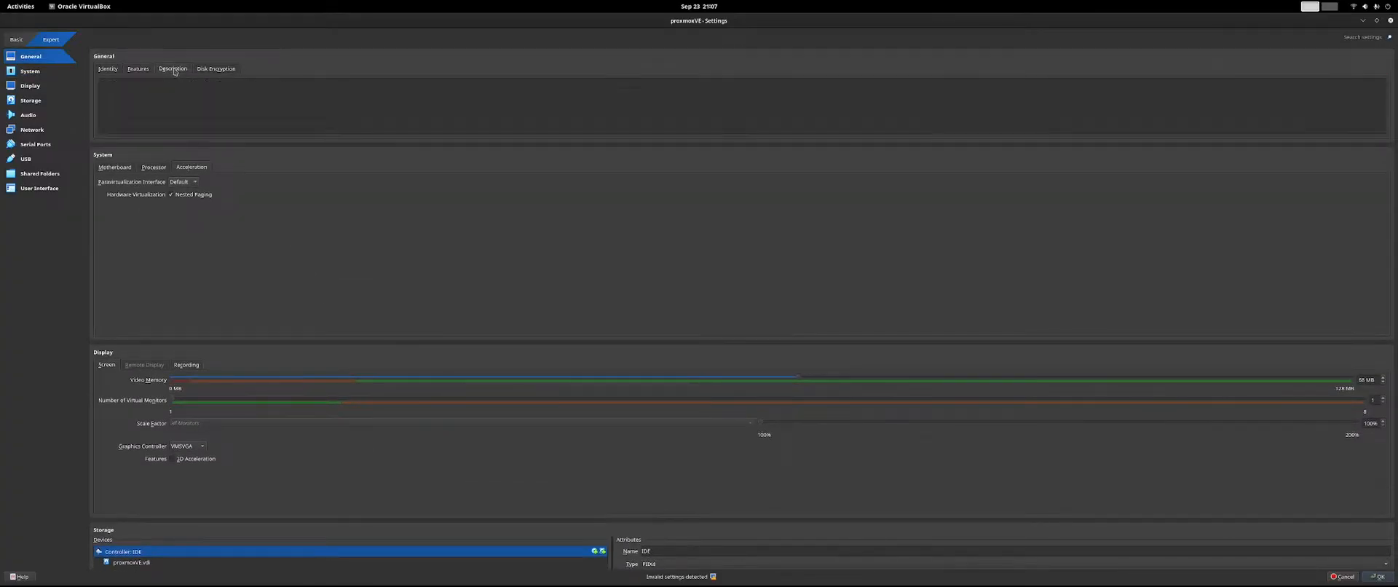
click(207, 70)
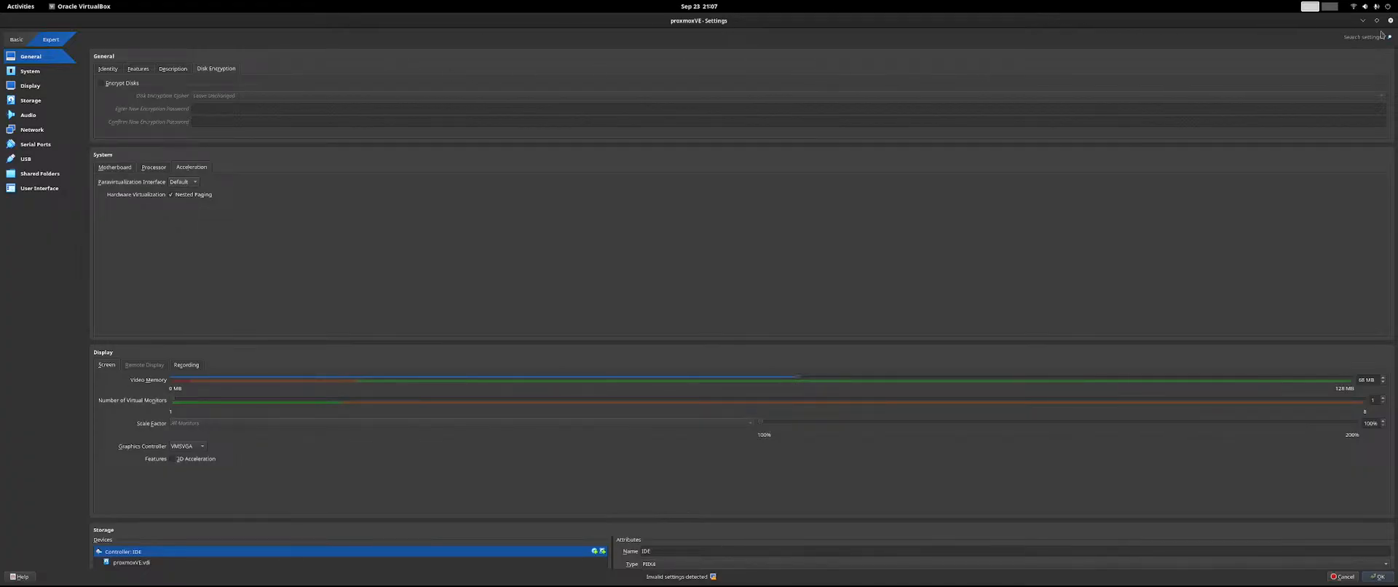
click(1379, 575)
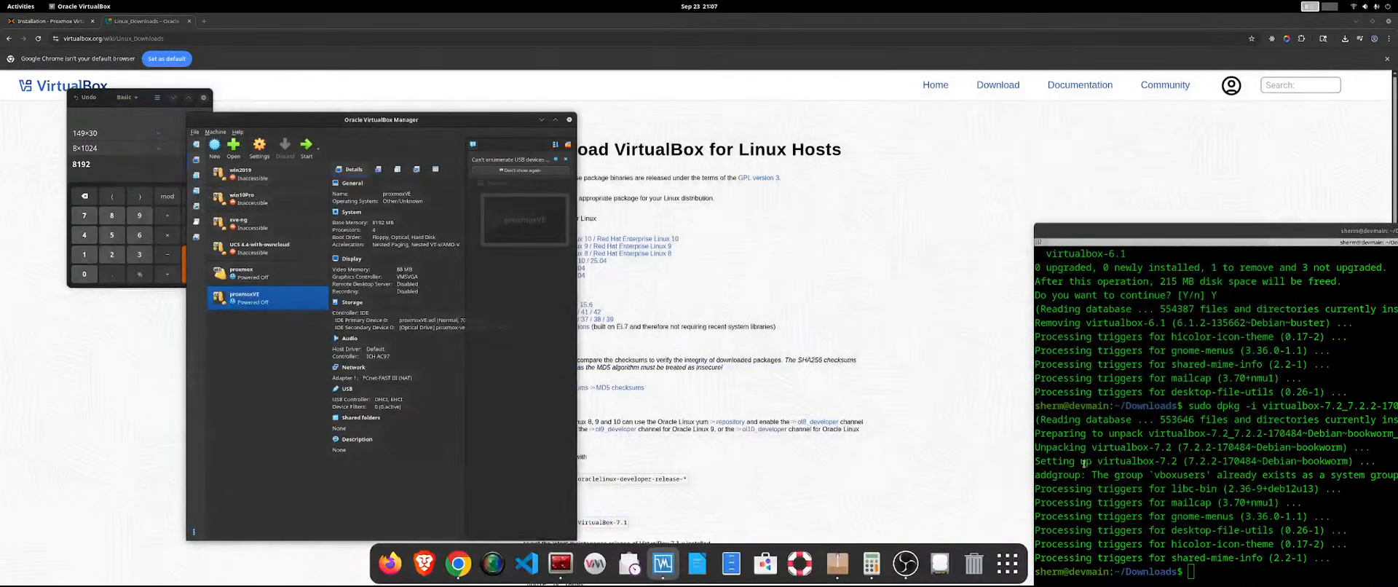
Start the powered-off proxmoxVE machine with GUI.
right_click(304, 301)
mouse_move(334, 378)
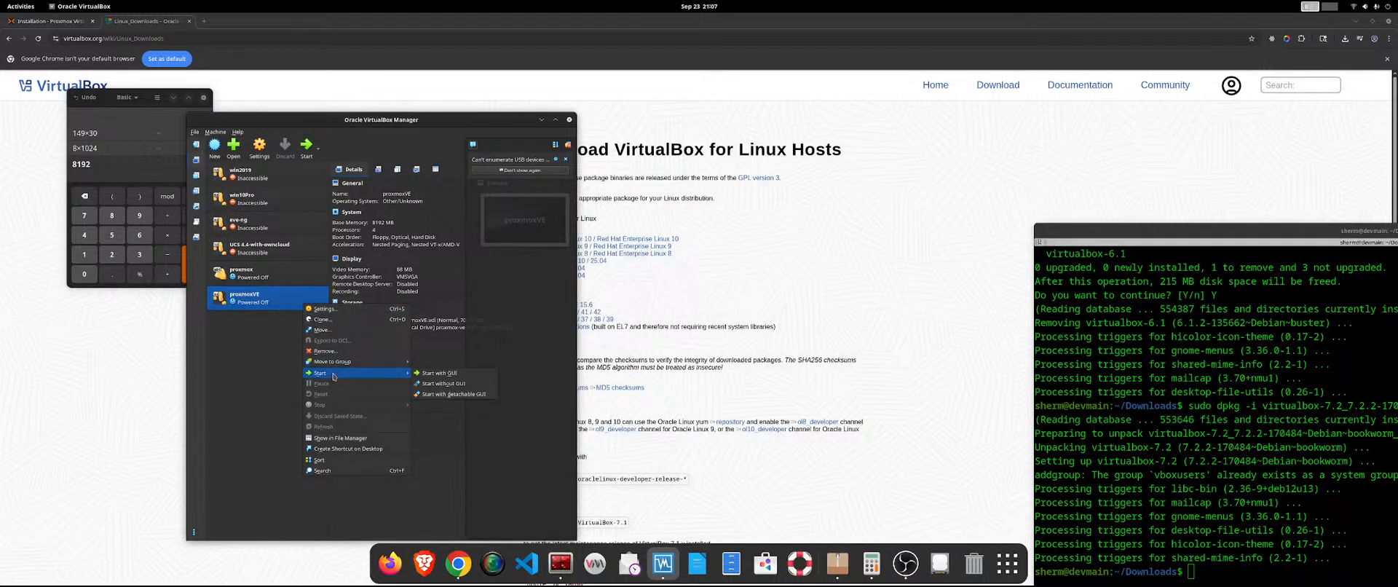
click(425, 373)
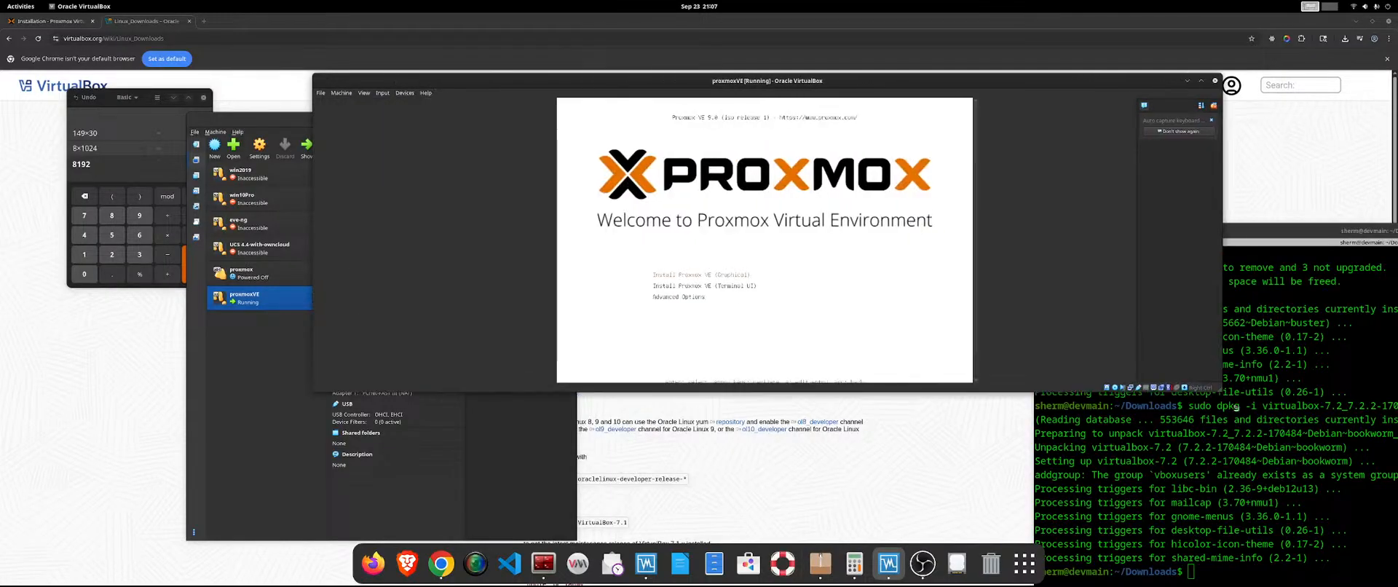
Allow mouse capture and launch Install Proxmox VE (Graphical), moving the machine window clear of the VirtualBox Manager.
click(939, 347)
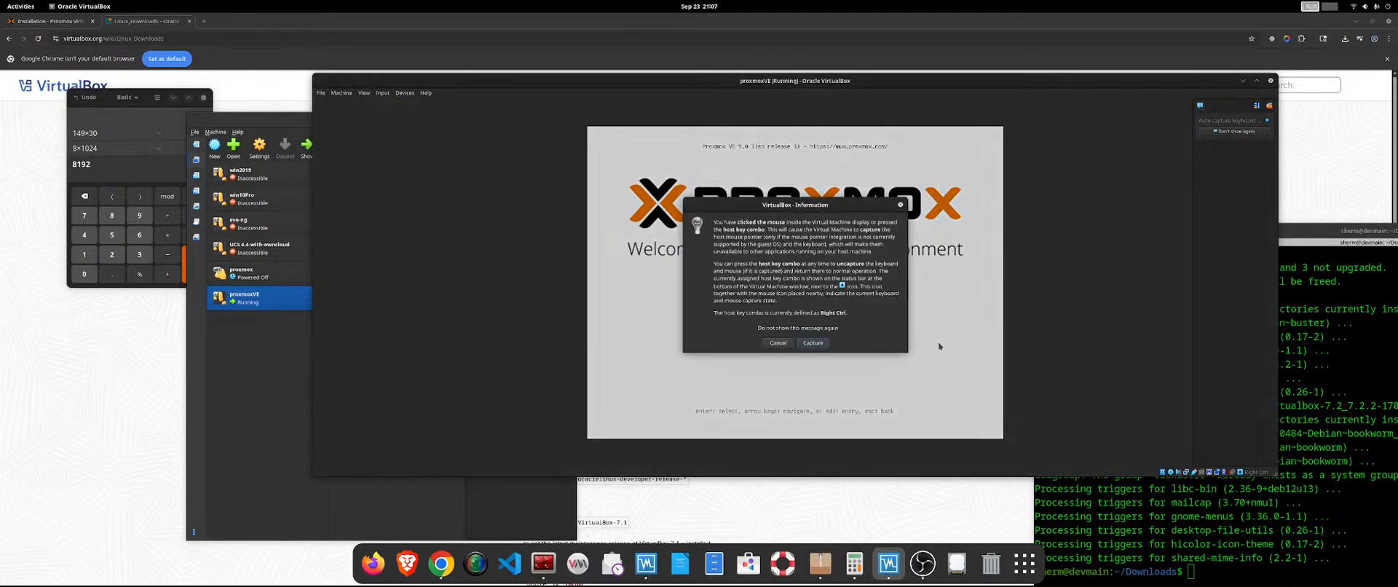
click(812, 342)
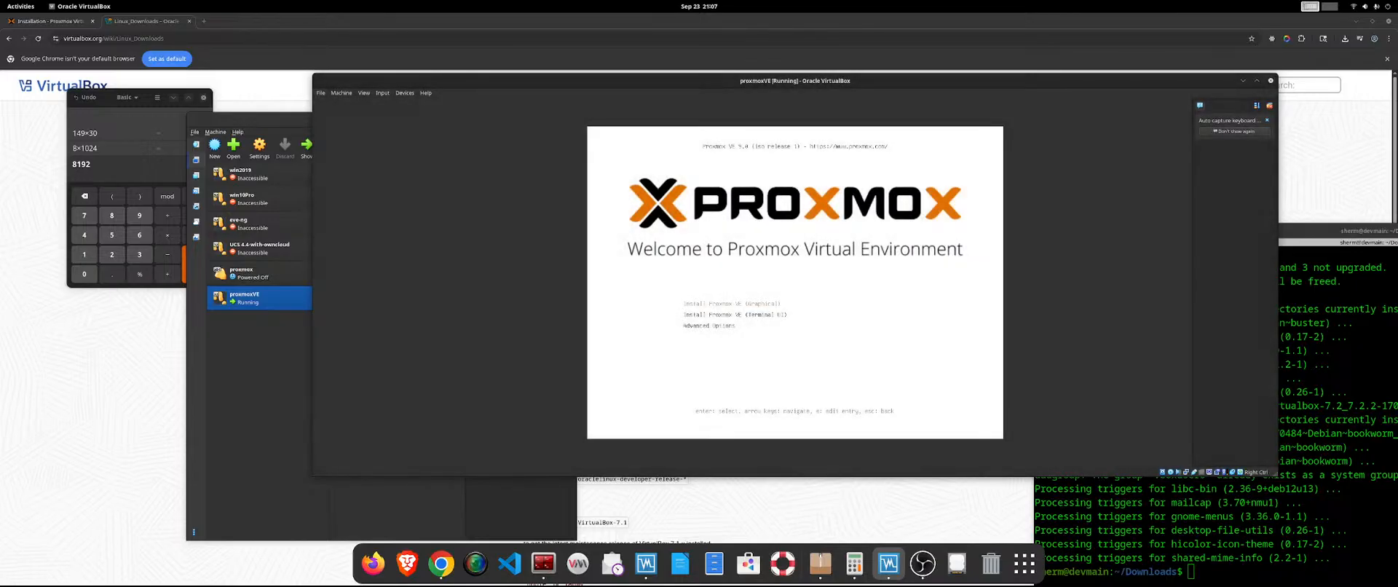
key(Return)
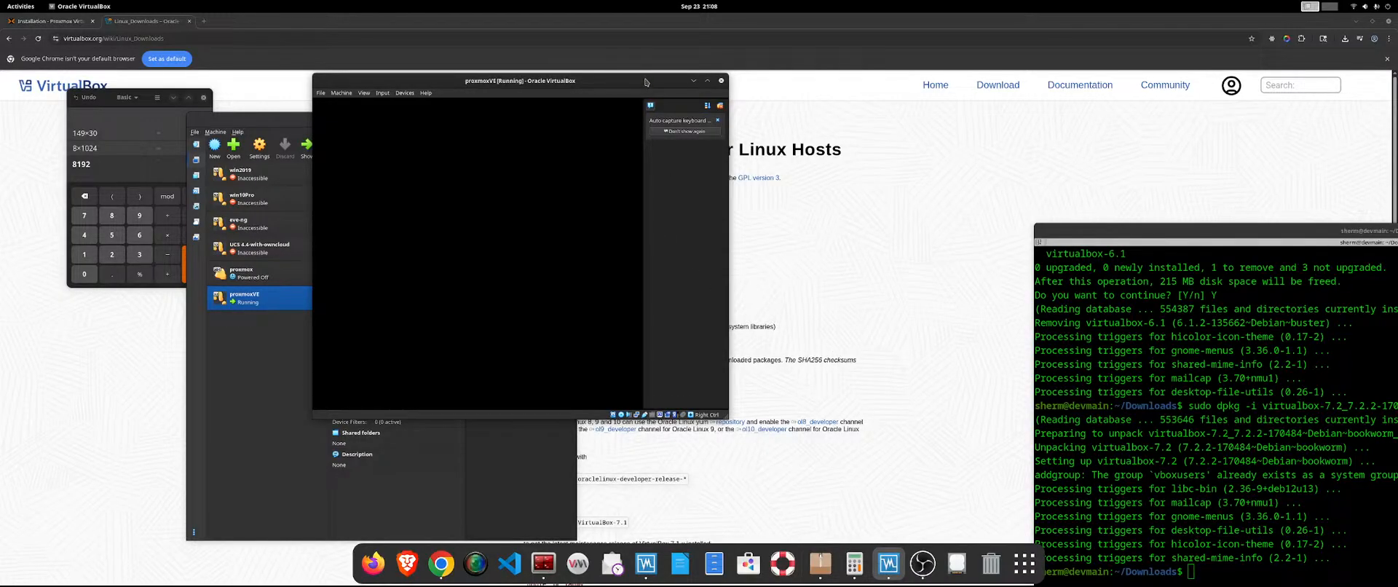
drag(645, 81, 919, 83)
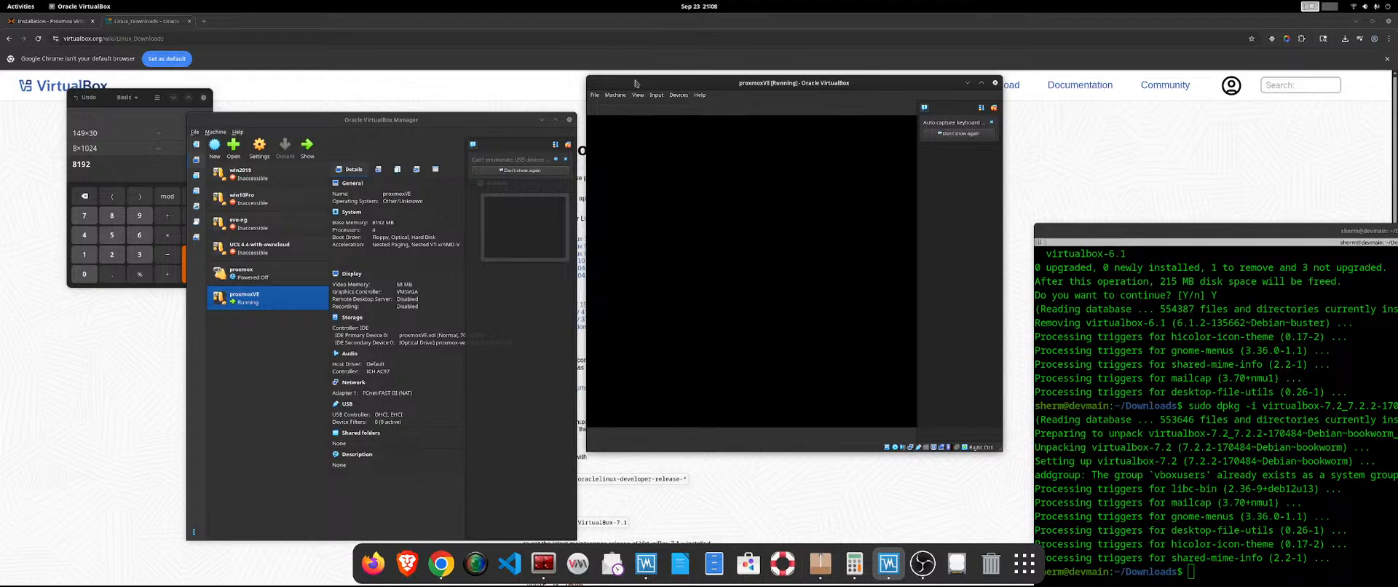
Move and enlarge the running proxmoxVE window to examine the guest display, declining mouse capture.
drag(635, 83, 269, 41)
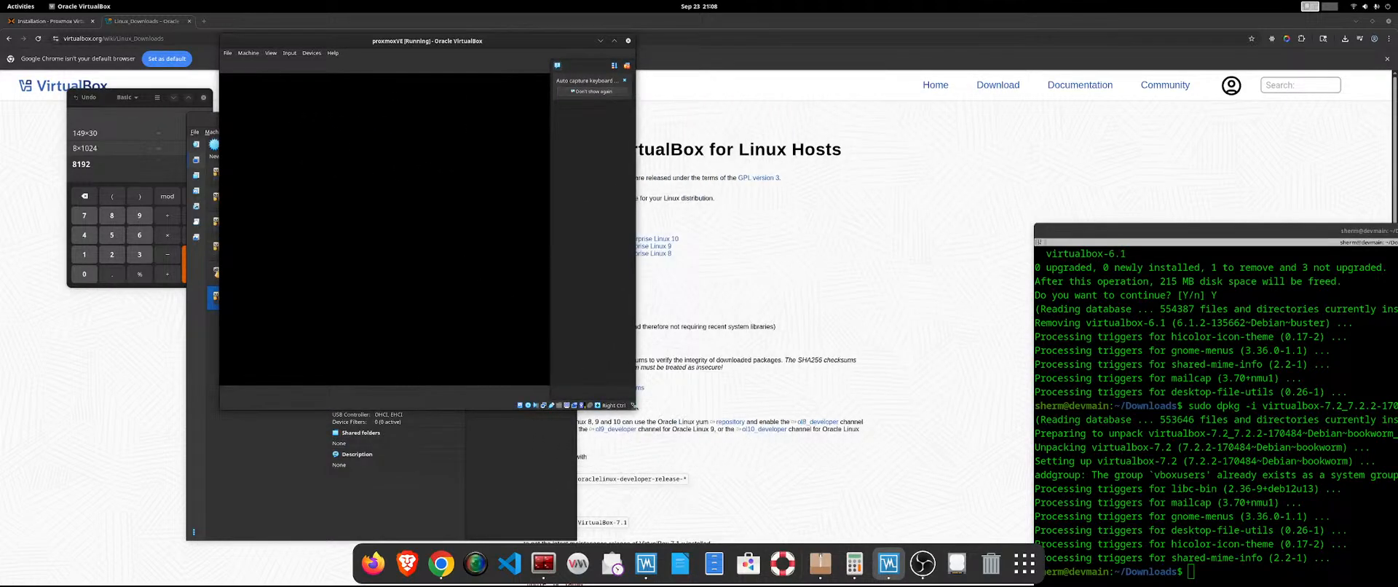
drag(633, 405, 1256, 444)
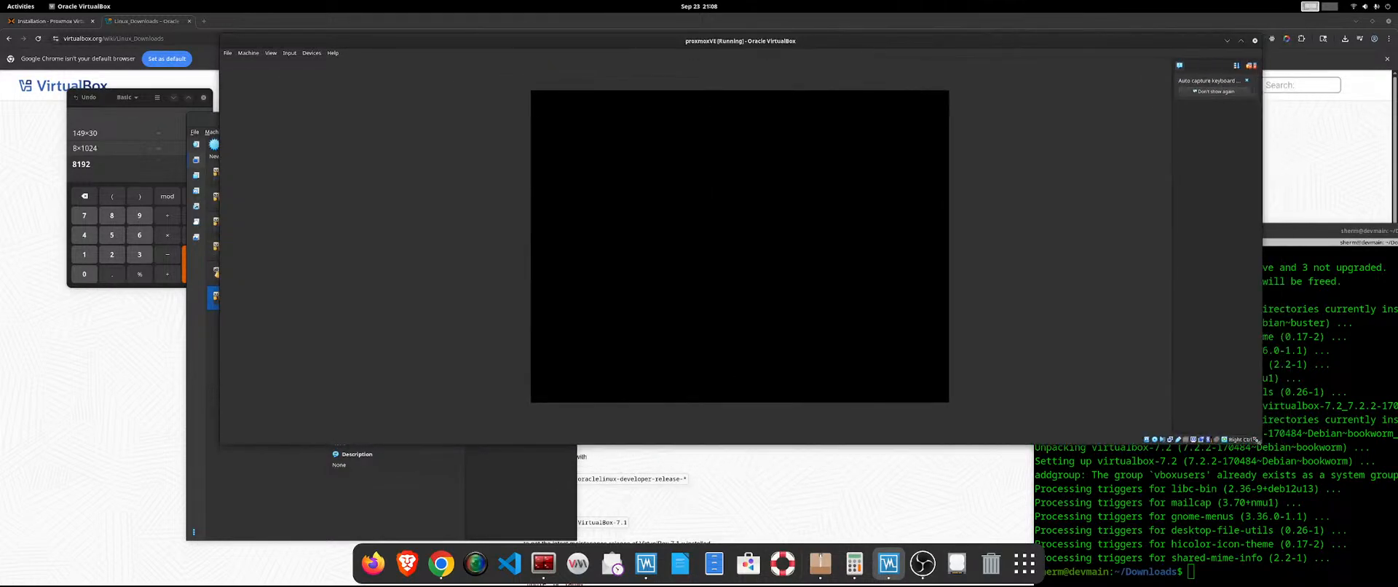
click(815, 247)
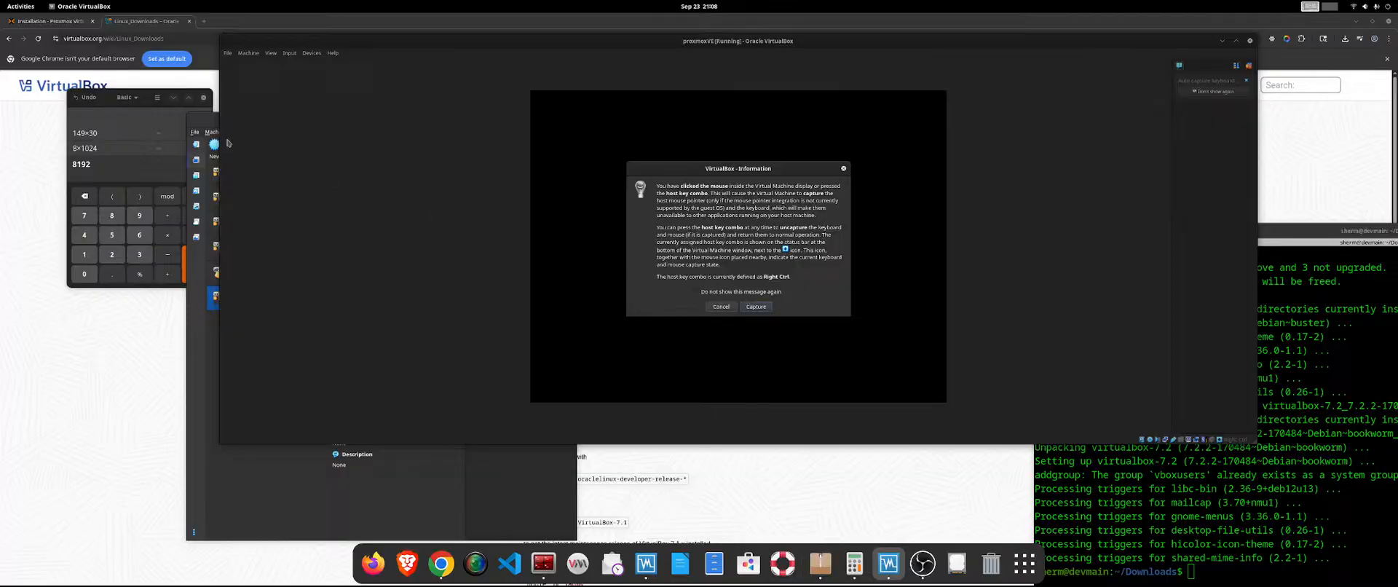
click(721, 306)
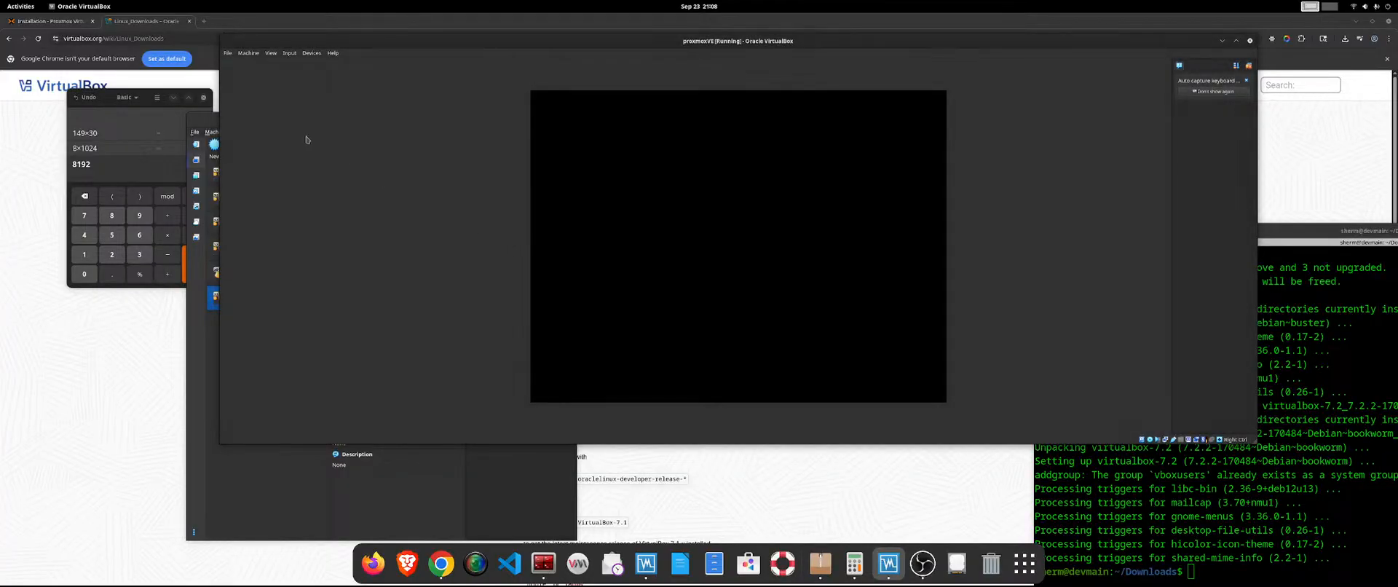
Reset the running proxmoxVE machine from VirtualBox Manager and confirm the reset.
click(229, 53)
mouse_move(248, 55)
click(194, 384)
click(212, 340)
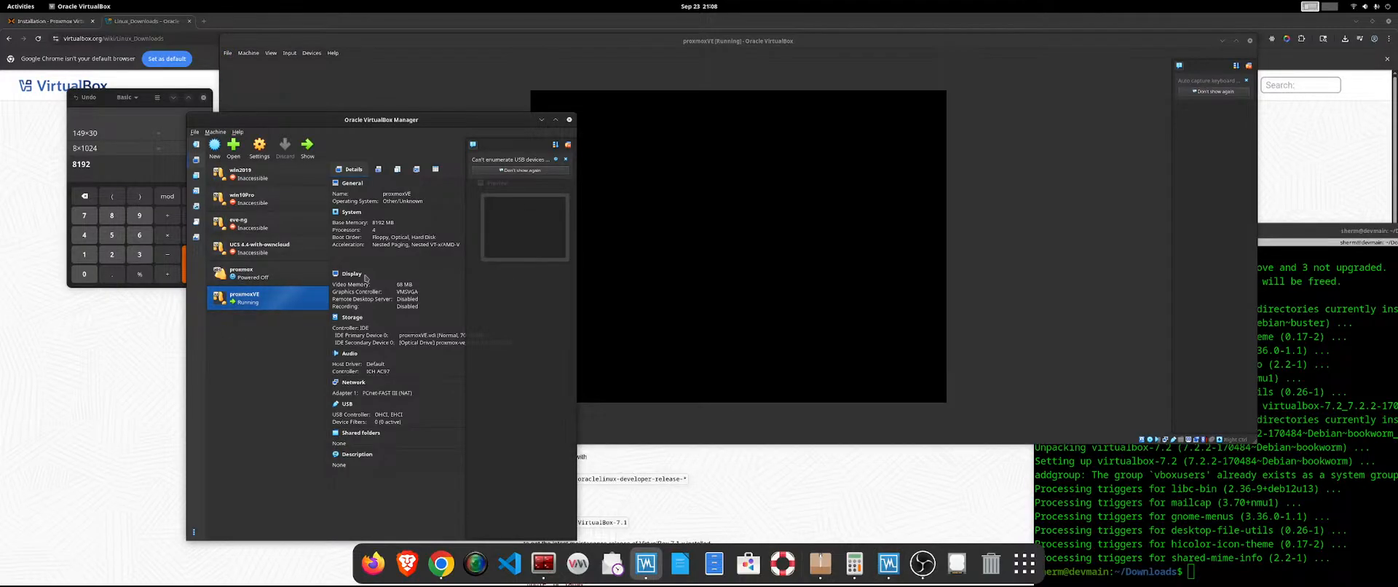
click(310, 149)
click(215, 318)
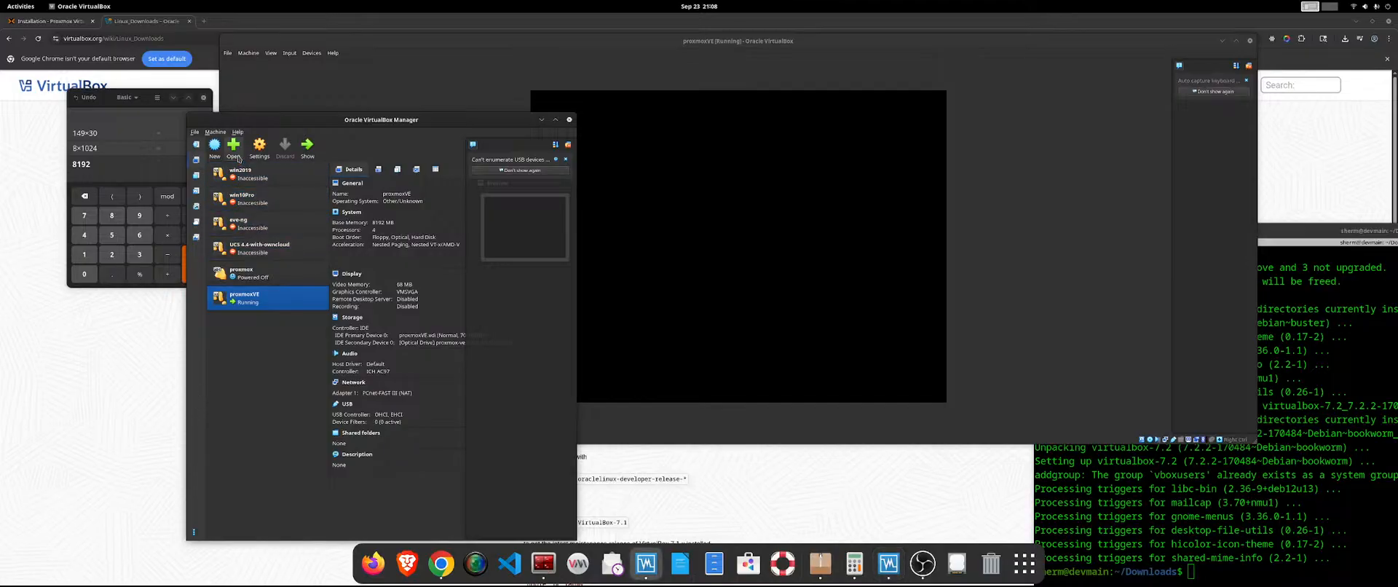
right_click(293, 296)
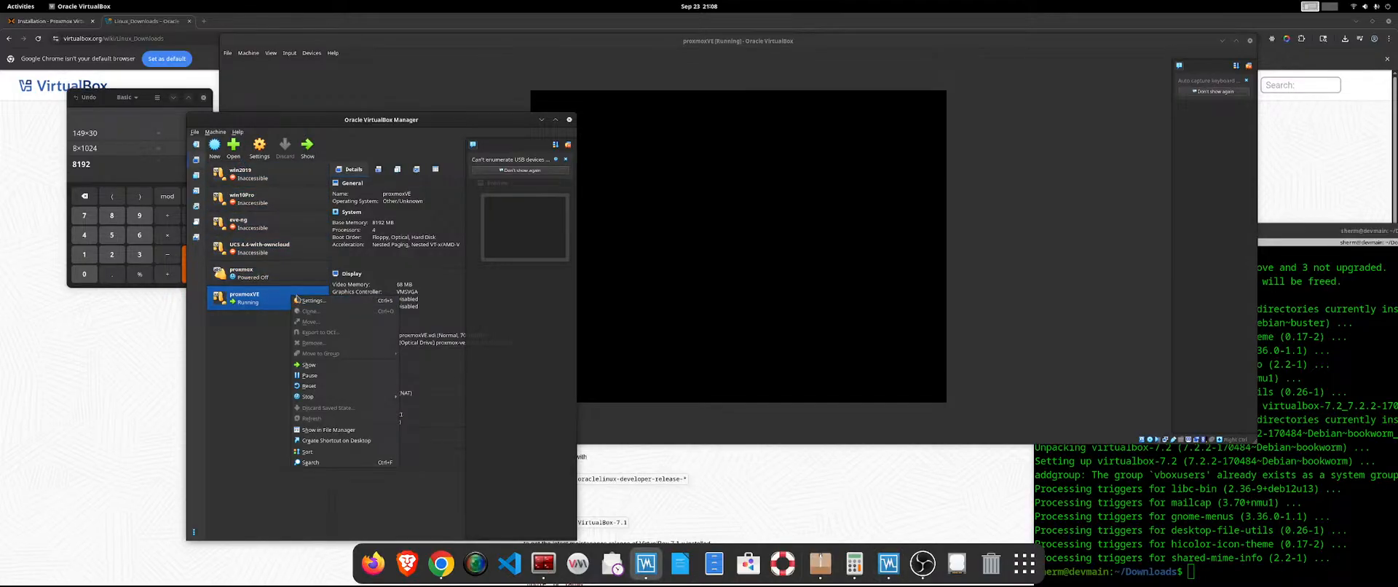
click(309, 386)
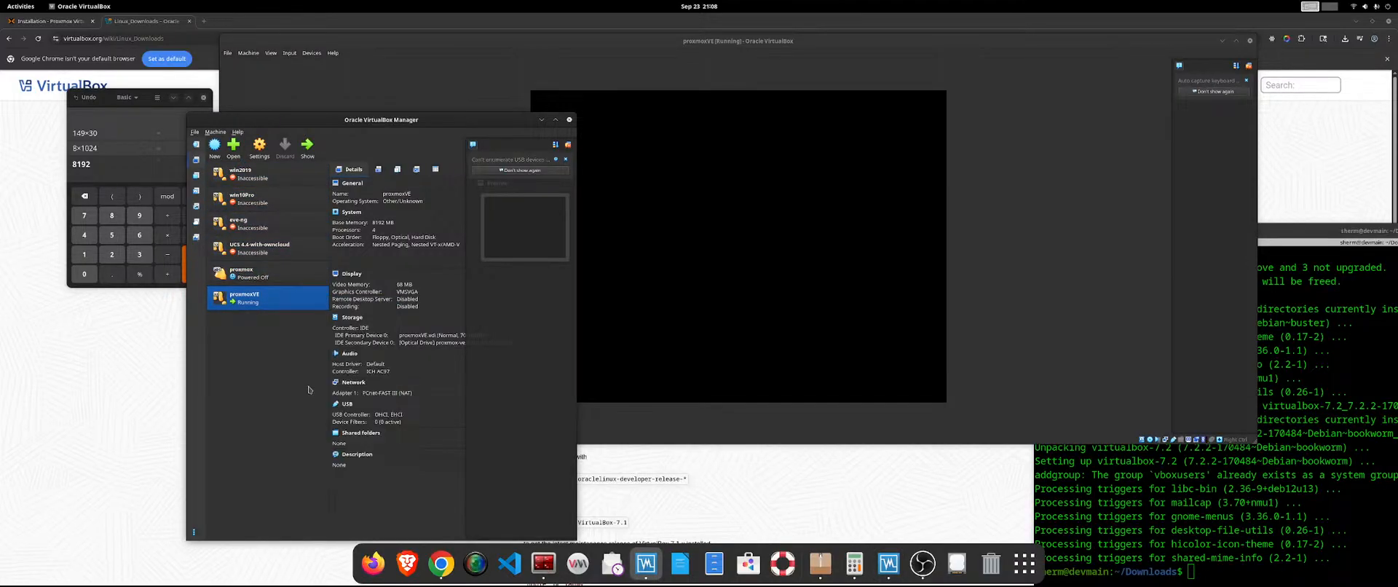
click(408, 370)
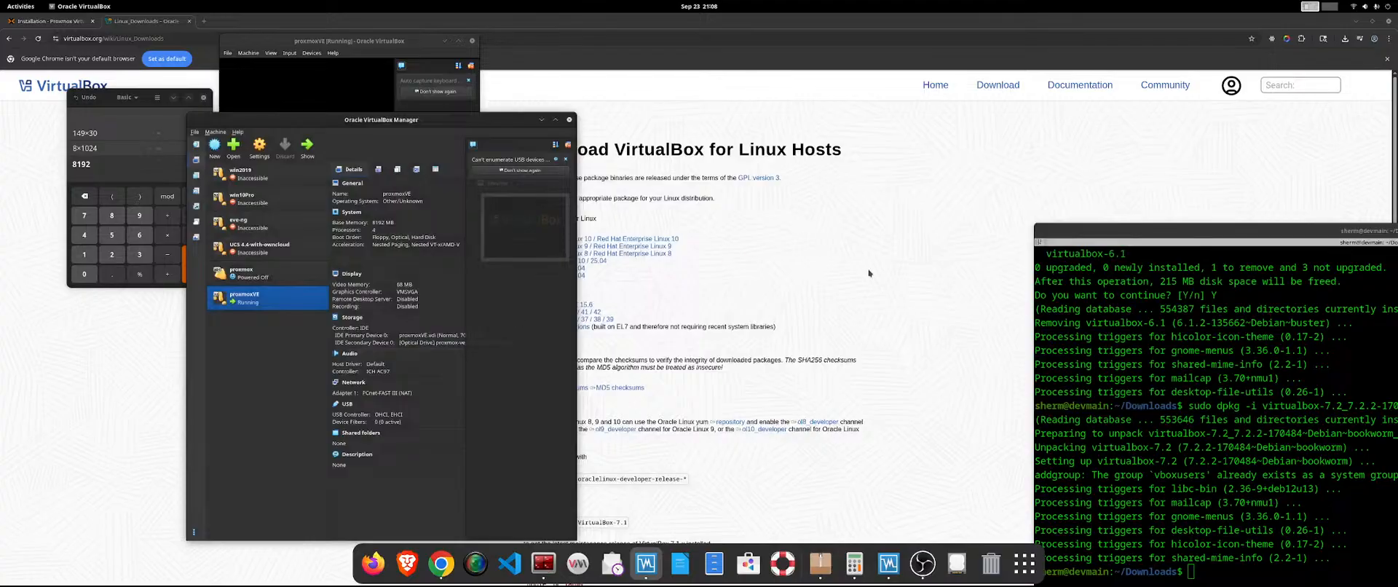
Move the proxmoxVE window clear of VirtualBox Manager, allow mouse capture and launch Install Proxmox VE (Terminal UI).
drag(313, 43, 615, 60)
click(721, 172)
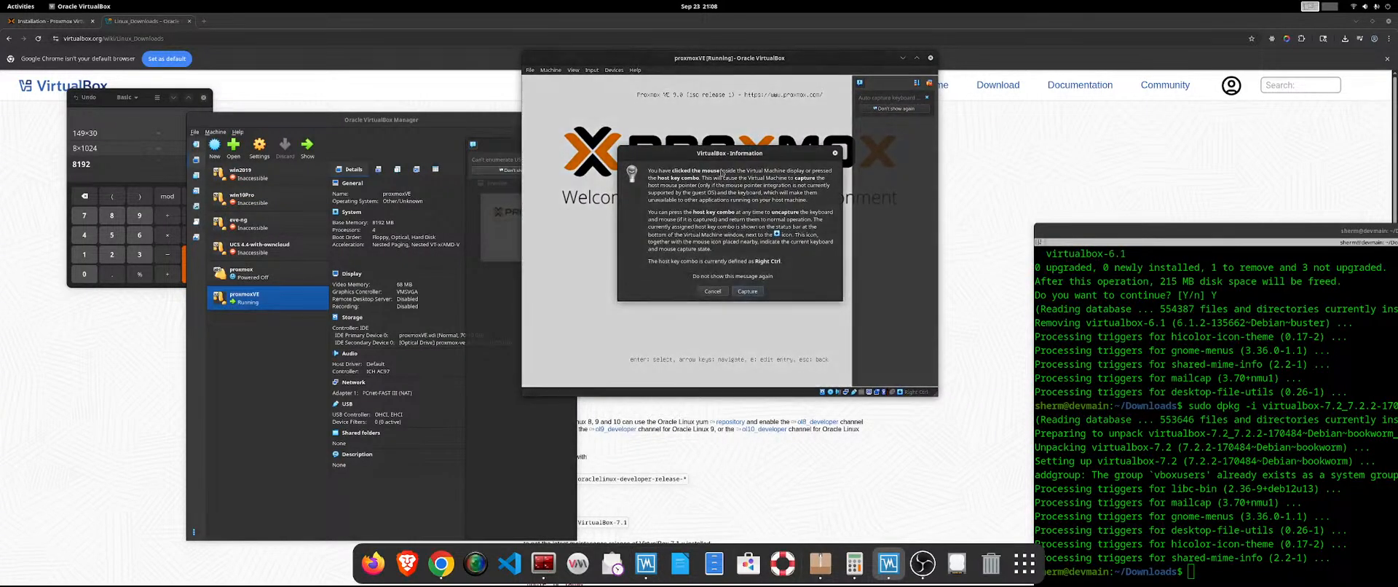
click(748, 291)
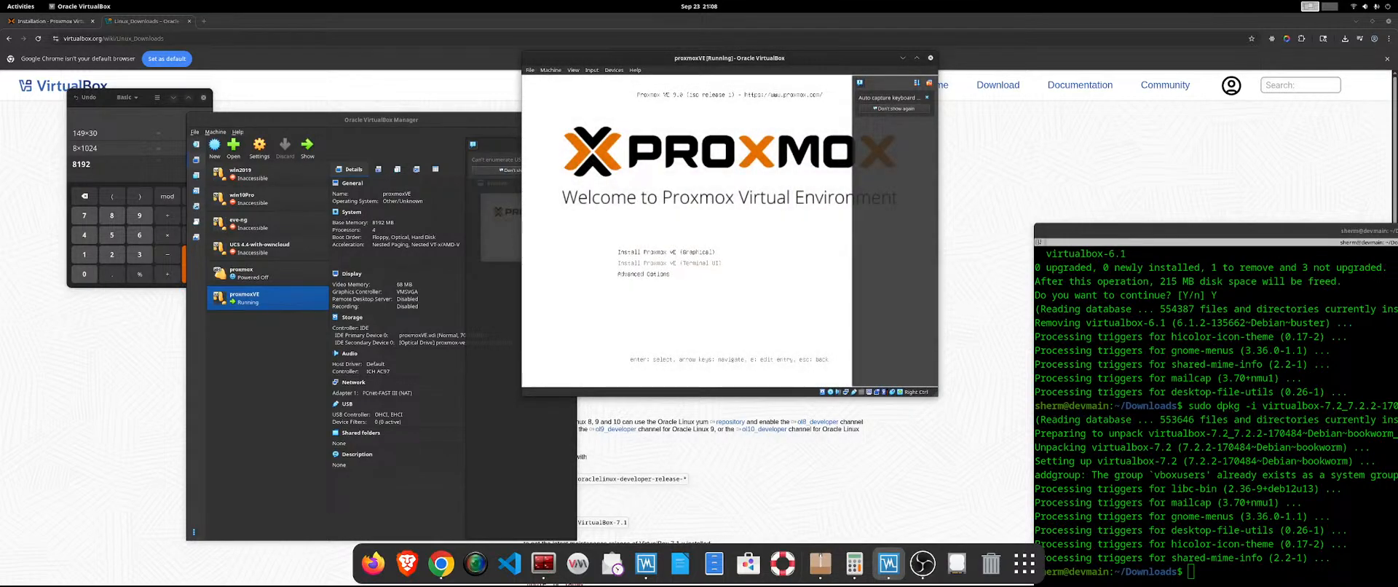
key(Return)
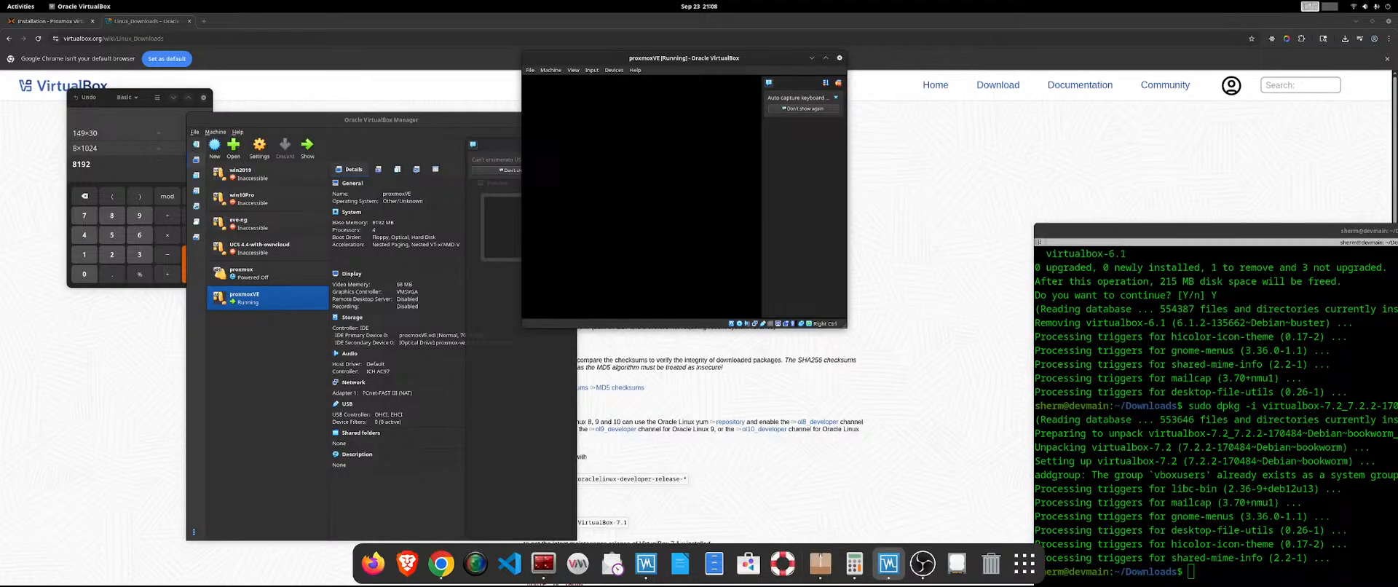
Show the Resources overview in VirtualBox Manager, widen its window, and check host usage and the available columns.
click(195, 132)
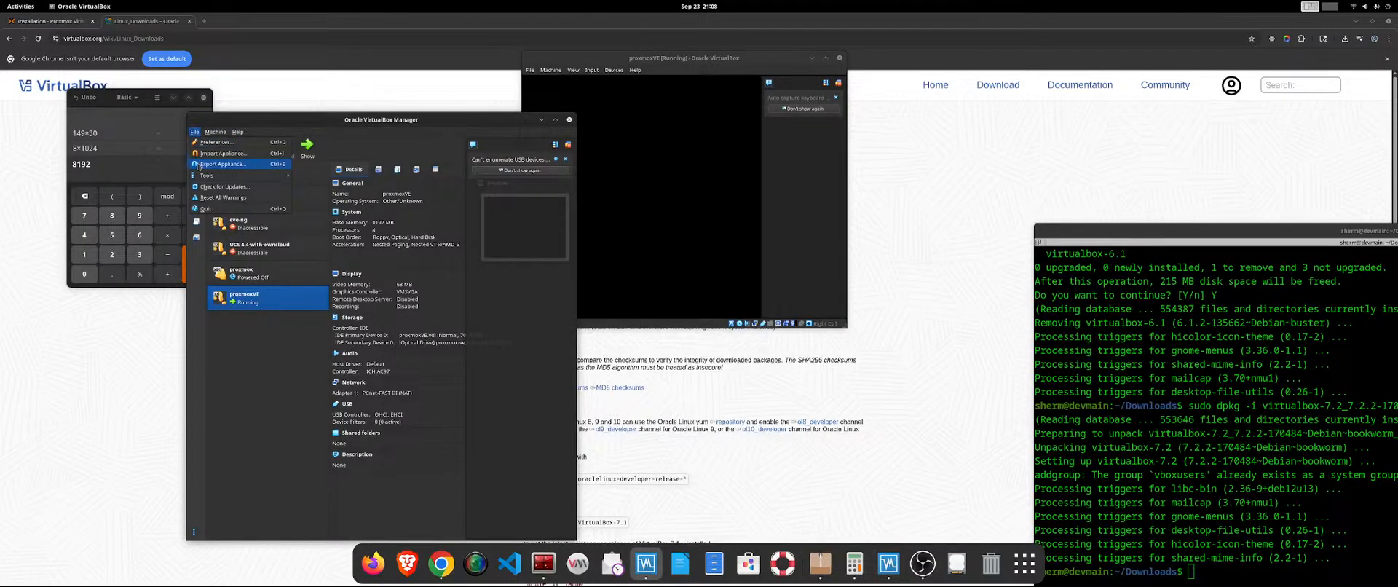
mouse_move(210, 179)
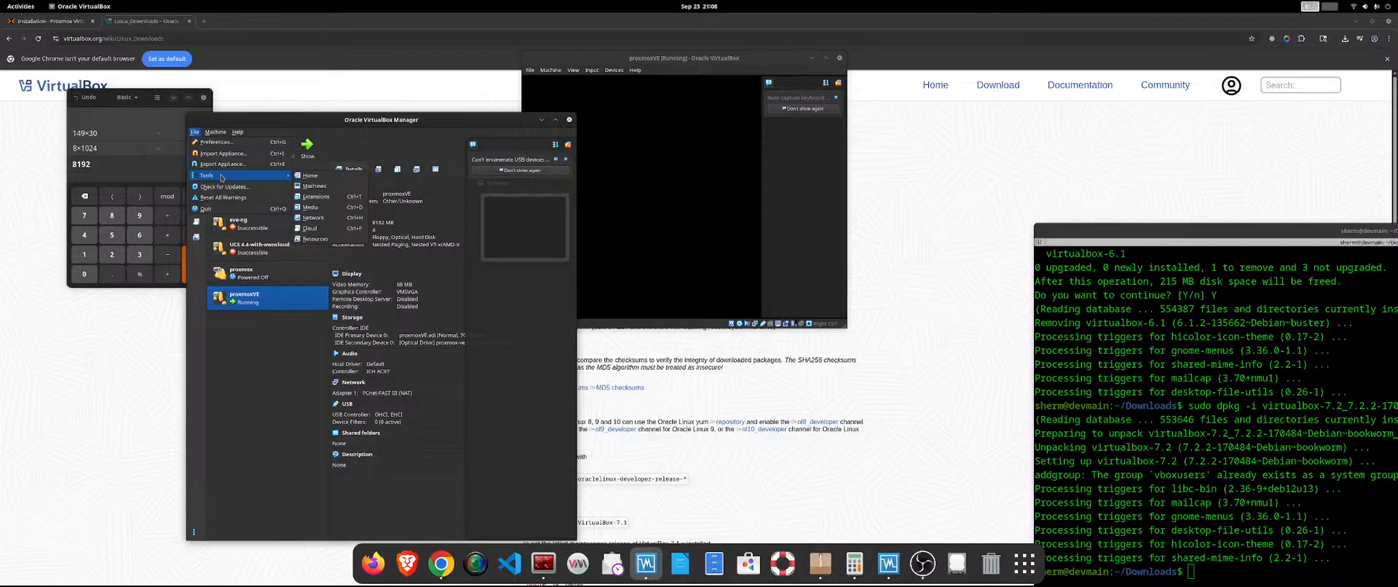
click(314, 239)
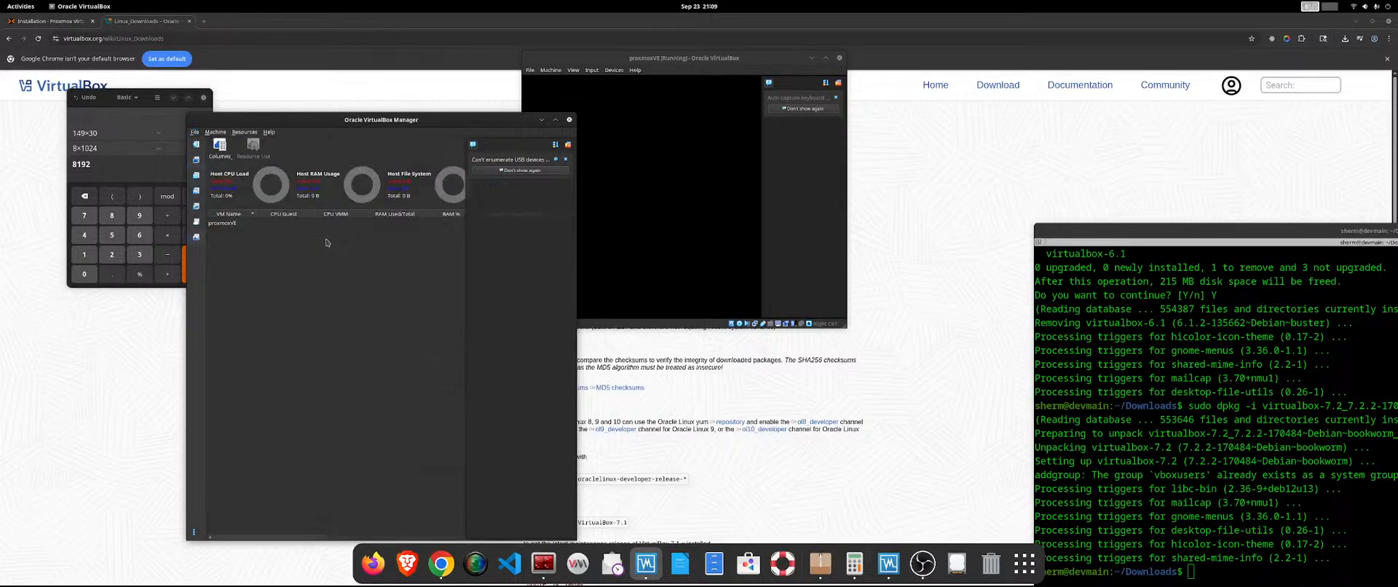
drag(303, 121, 175, 96)
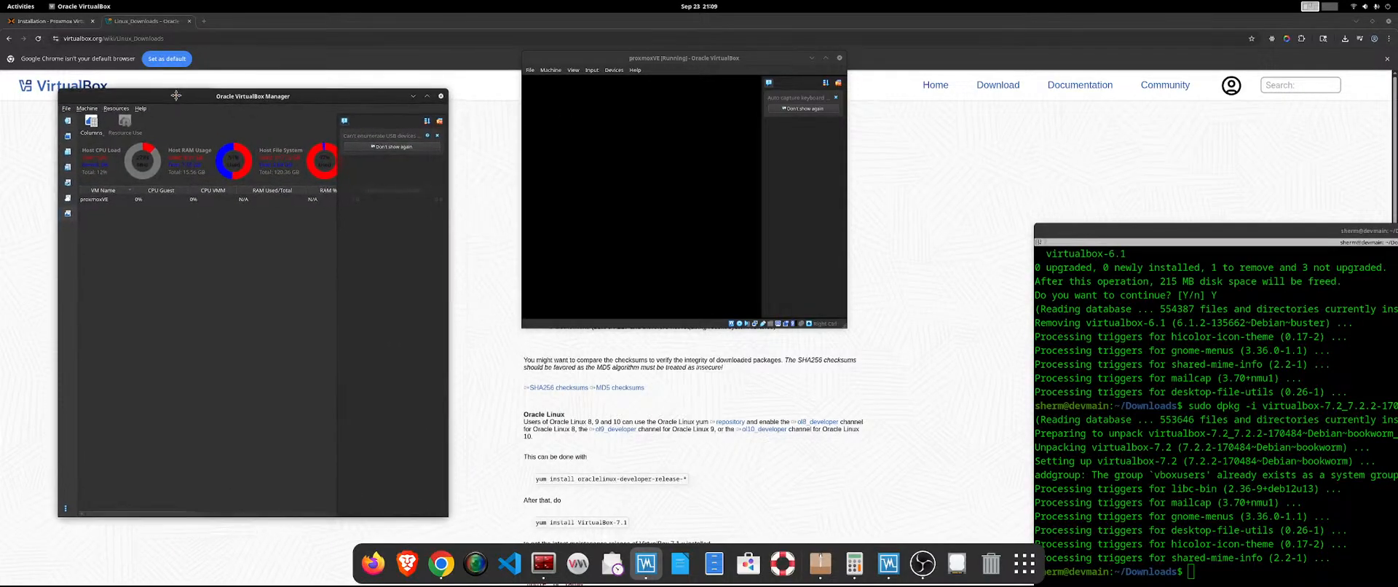
drag(449, 517, 635, 524)
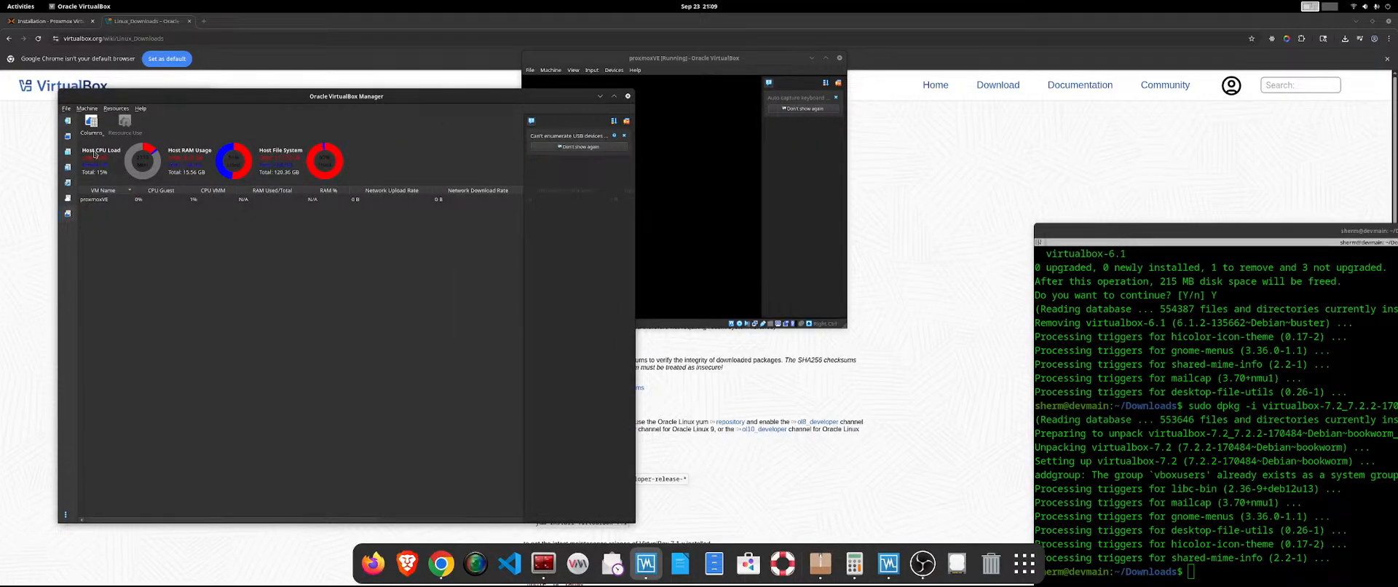
click(92, 107)
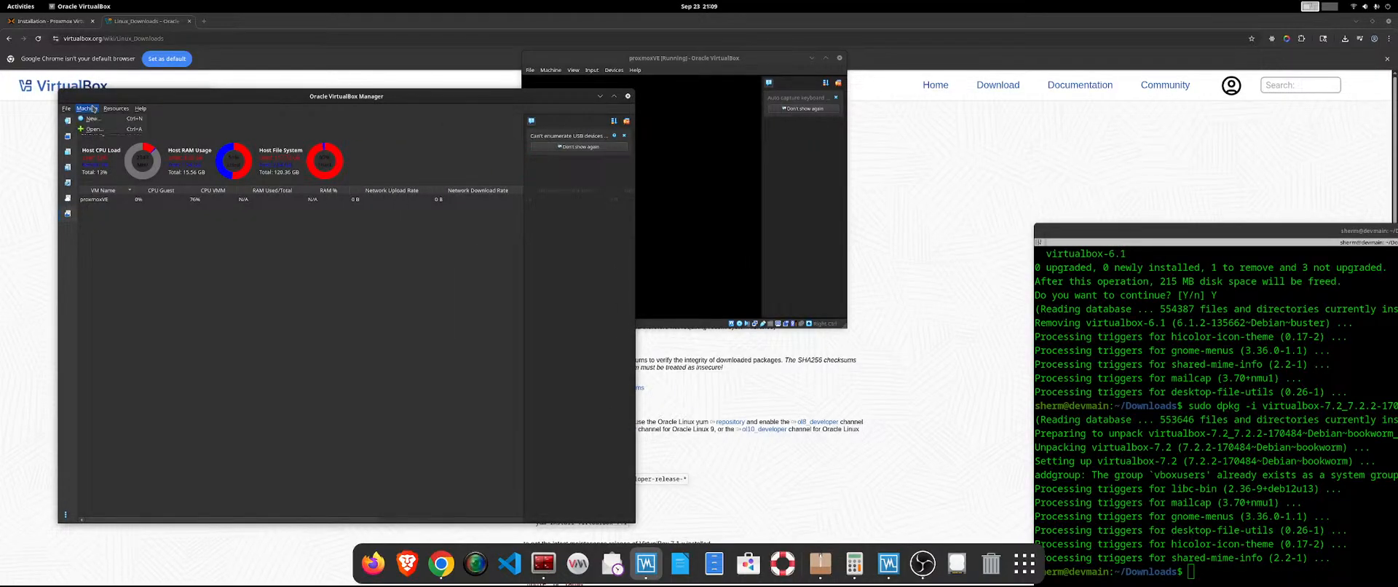
mouse_move(116, 108)
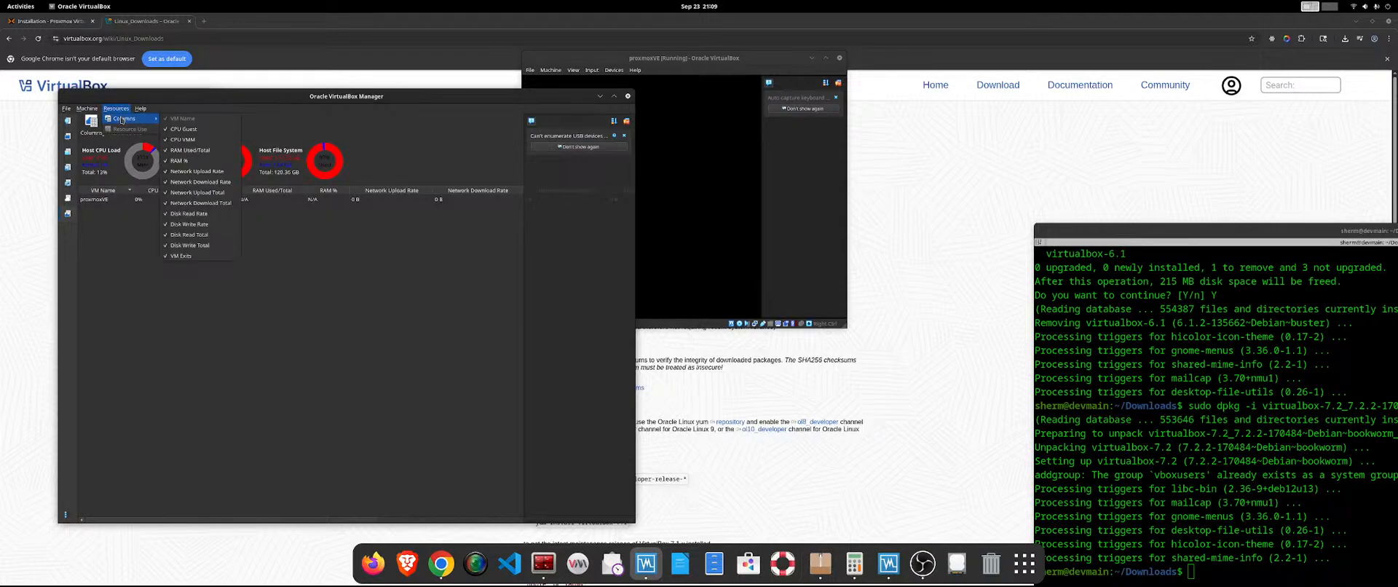
click(89, 299)
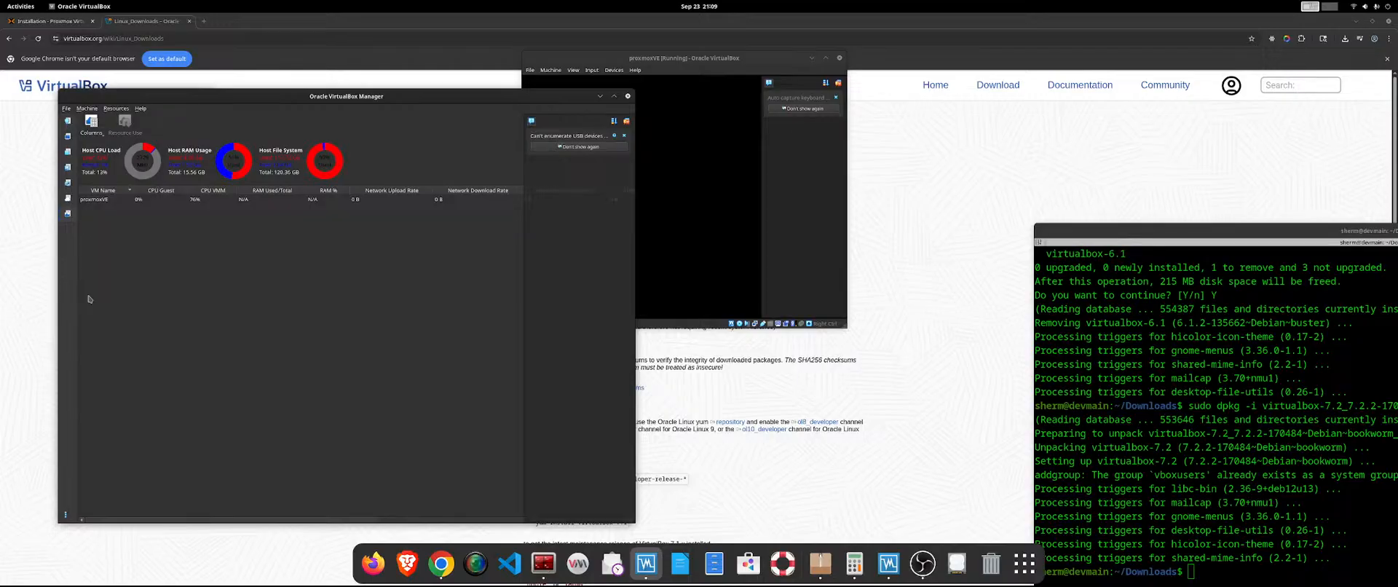
Look through VirtualBox Manager's Machines, Extensions, Media, Network, Cloud and Resources pages.
click(66, 137)
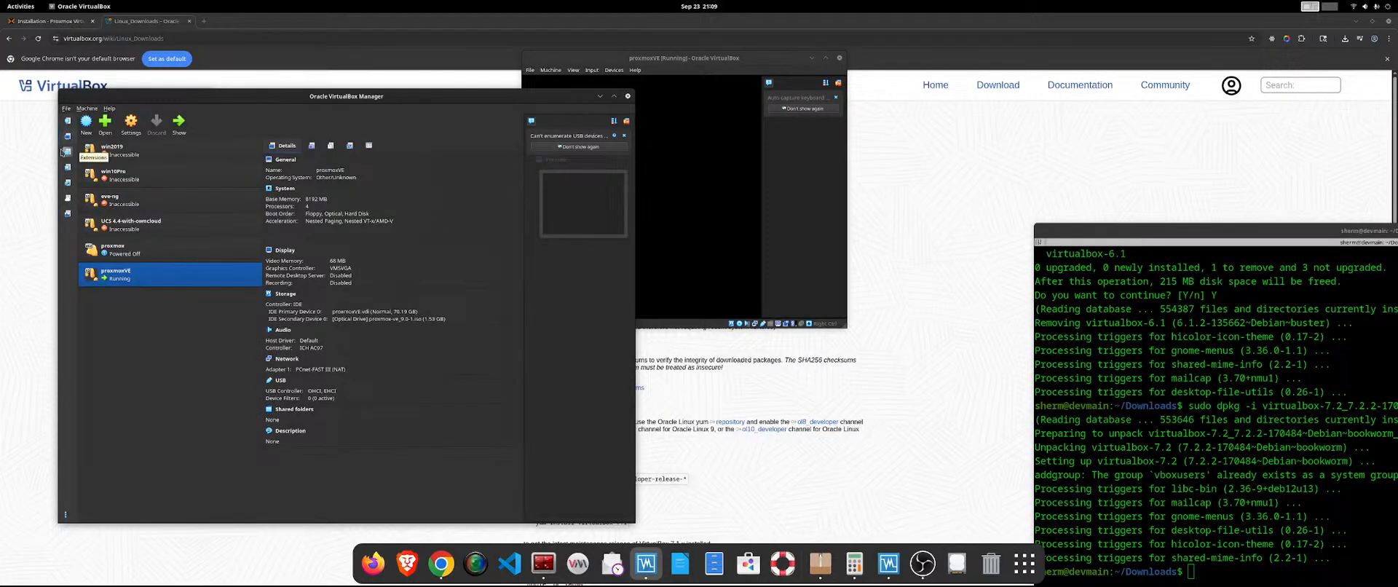
click(66, 152)
click(67, 167)
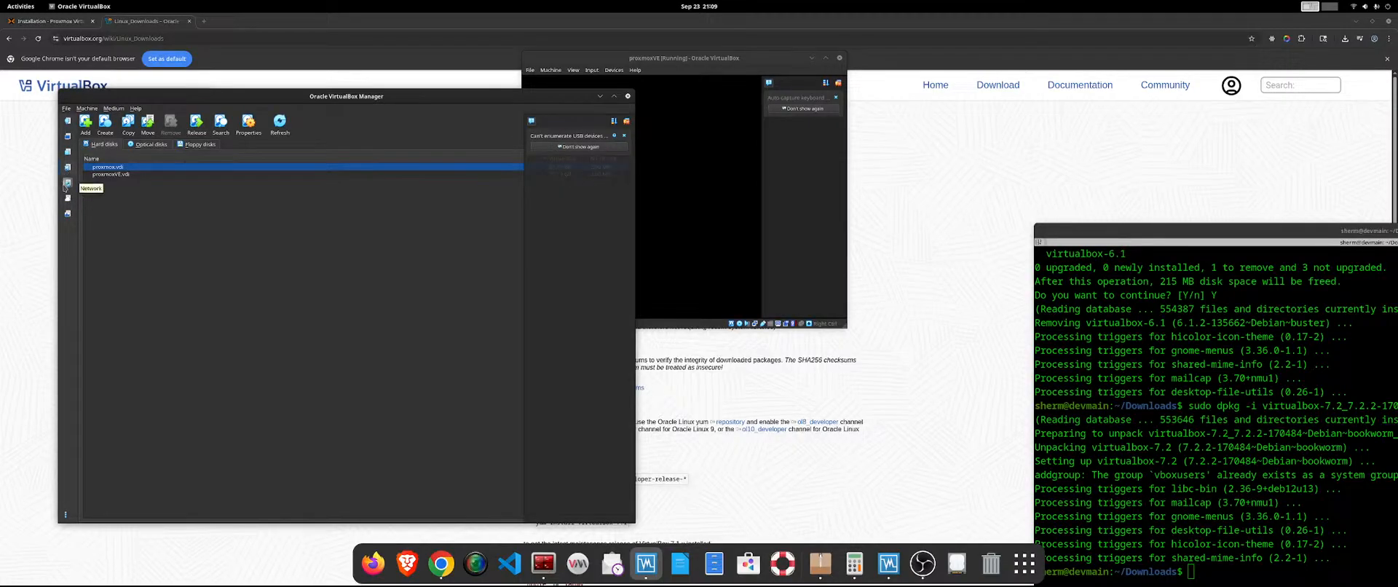
click(67, 183)
click(67, 199)
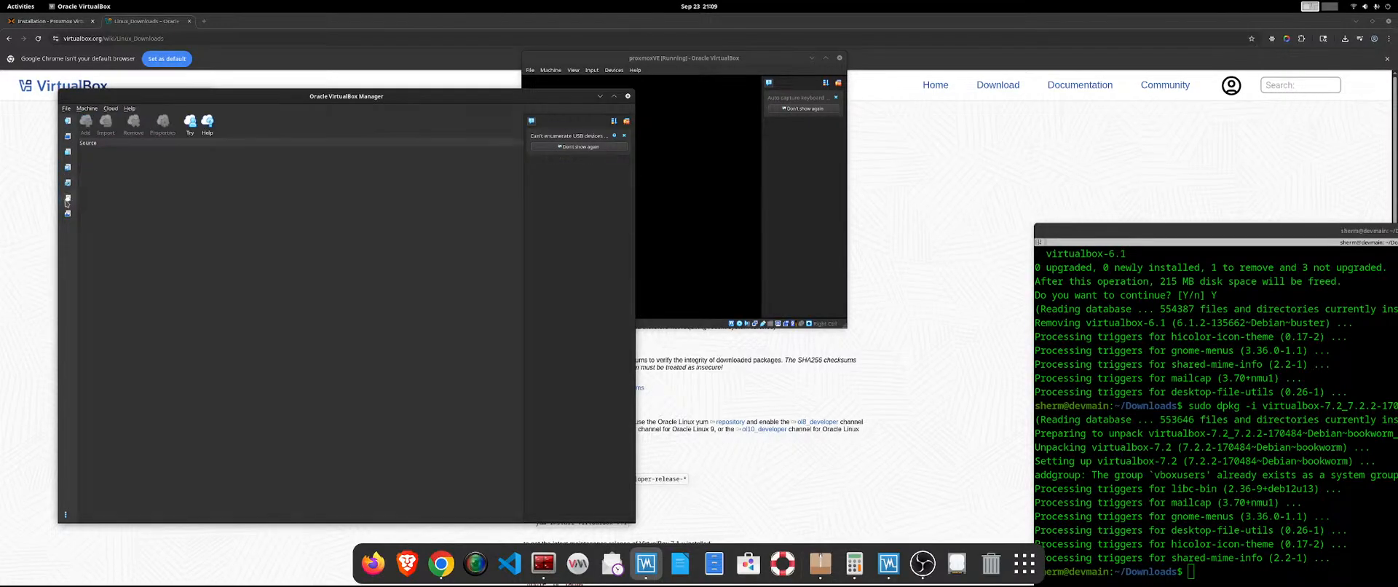
click(67, 214)
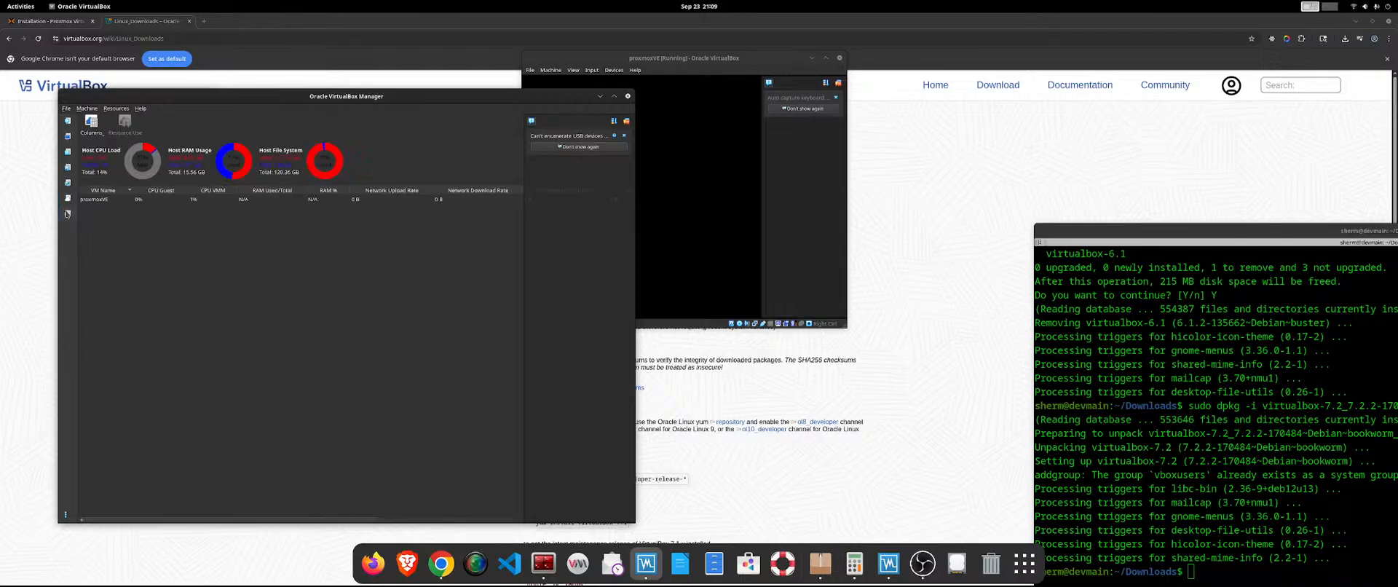
Check the extension package installation option without selecting a file, and return to VirtualBox Manager's Home page.
click(67, 152)
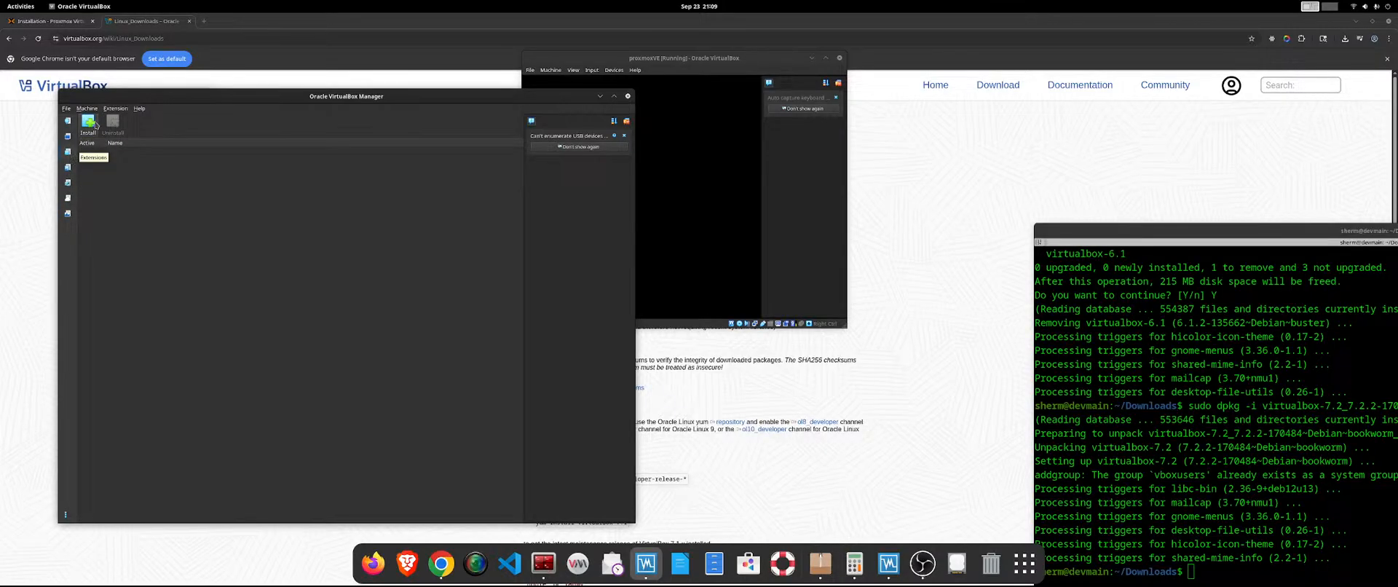
click(88, 122)
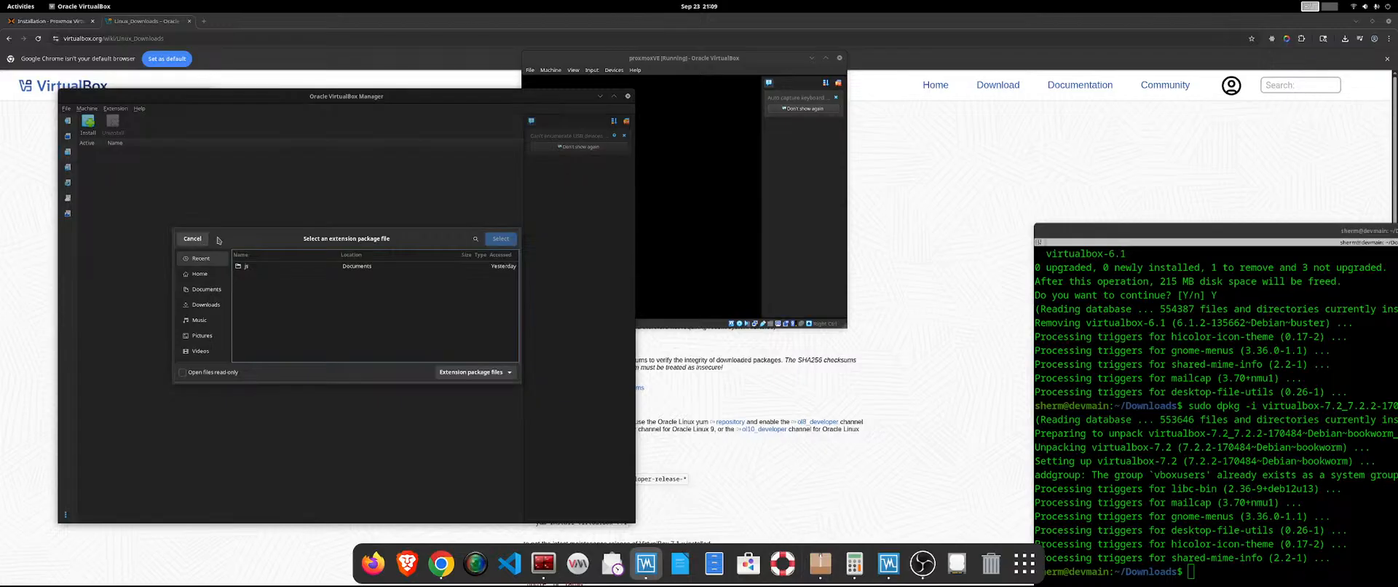
click(192, 239)
click(66, 125)
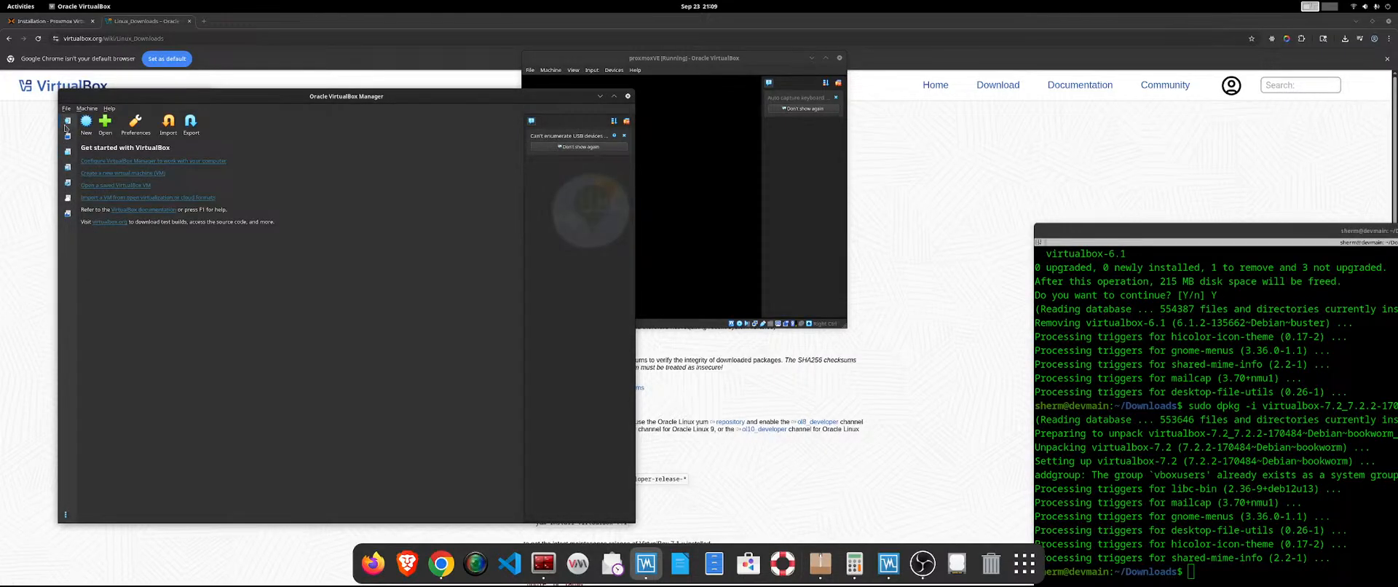
click(66, 109)
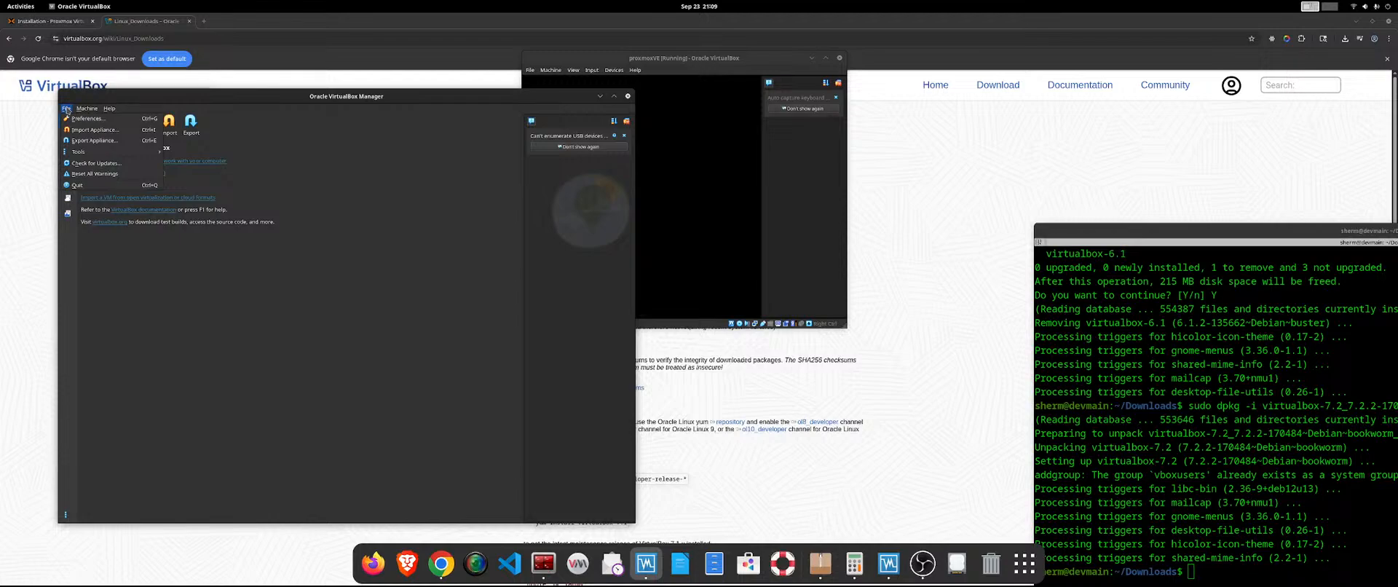
click(800, 170)
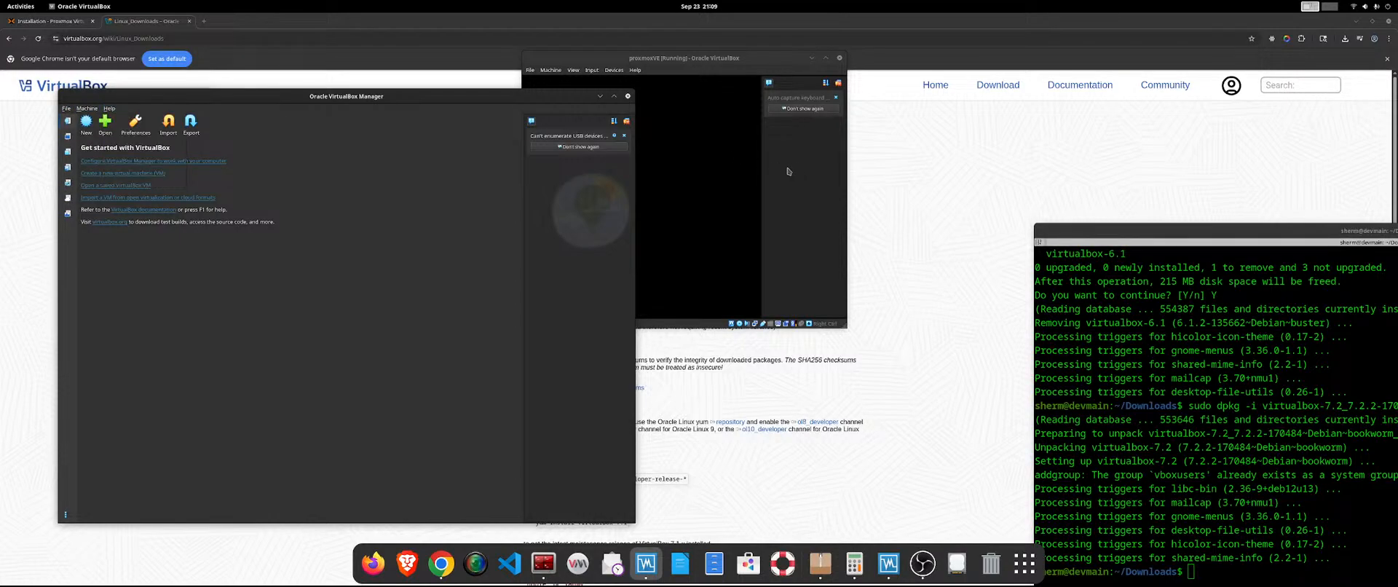
Capture the mouse in the running proxmoxVE display to check the guest's response, declining the second capture request.
click(668, 193)
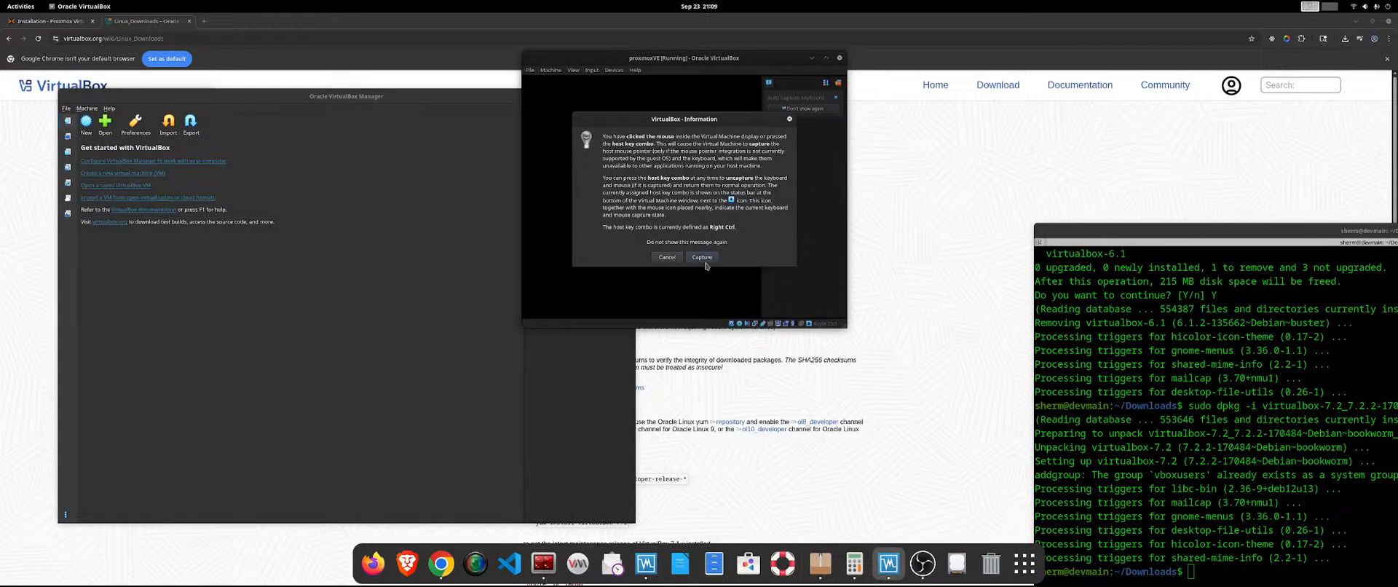
click(703, 258)
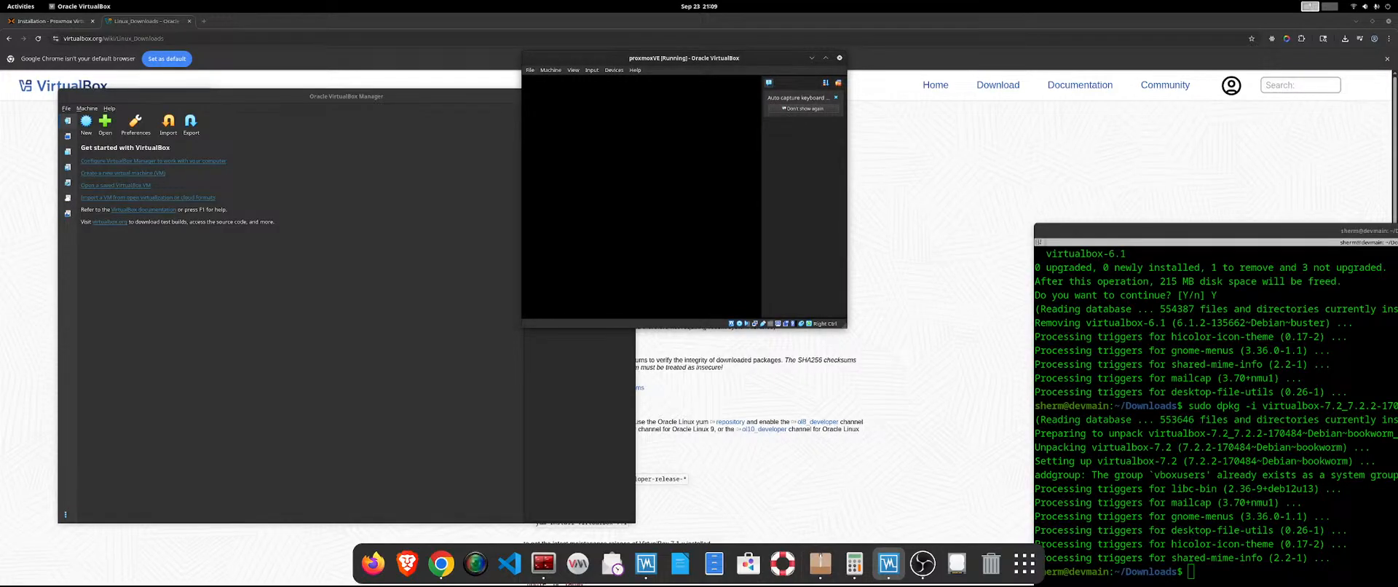
click(678, 231)
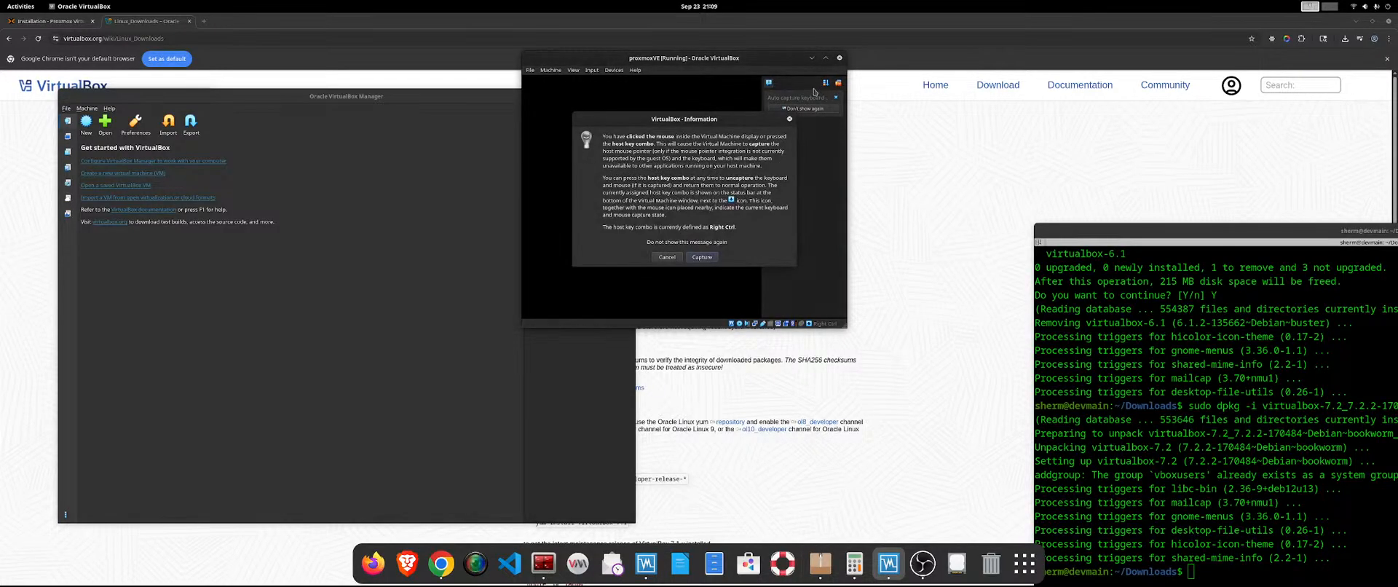
click(654, 259)
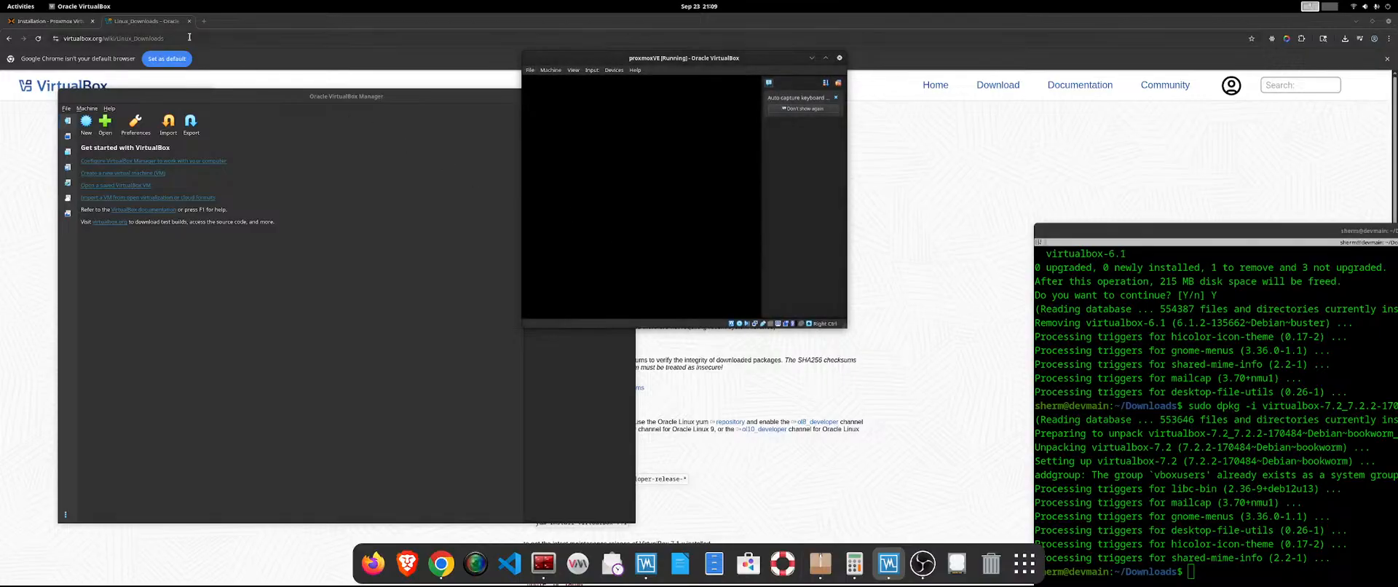
Switch to Google Chrome, search for installing Proxmox in VirtualBox, and open the "Proxmox VE inside VirtualBox" wiki page.
click(196, 35)
click(201, 21)
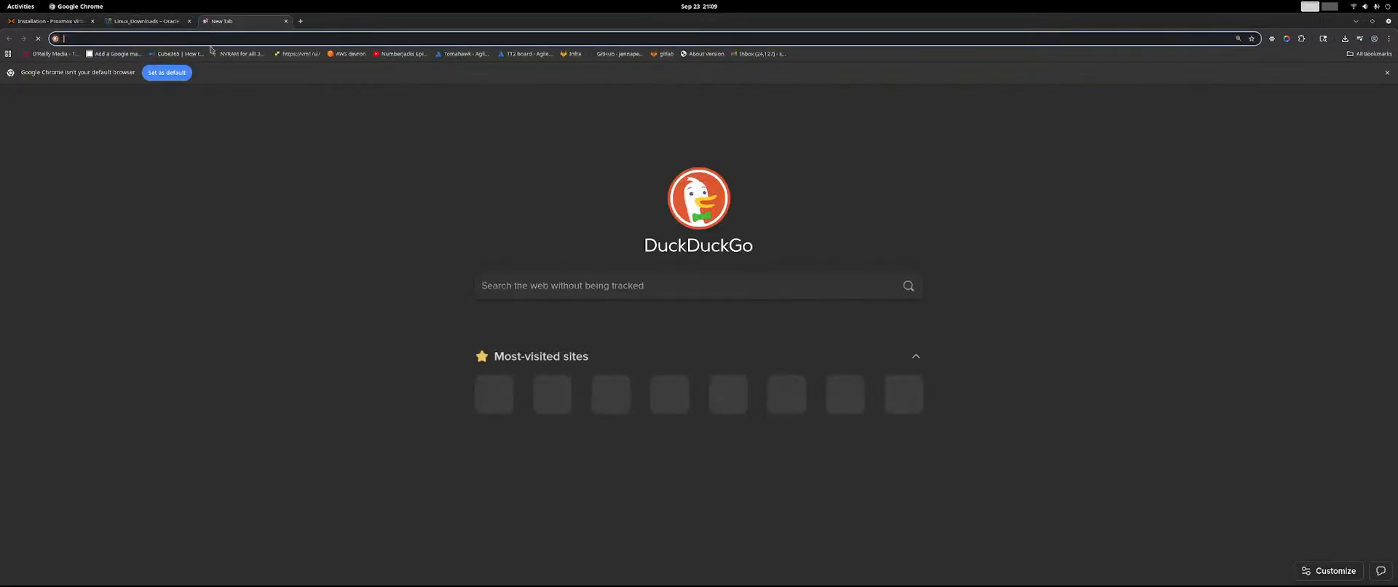
drag(328, 14, 1397, 233)
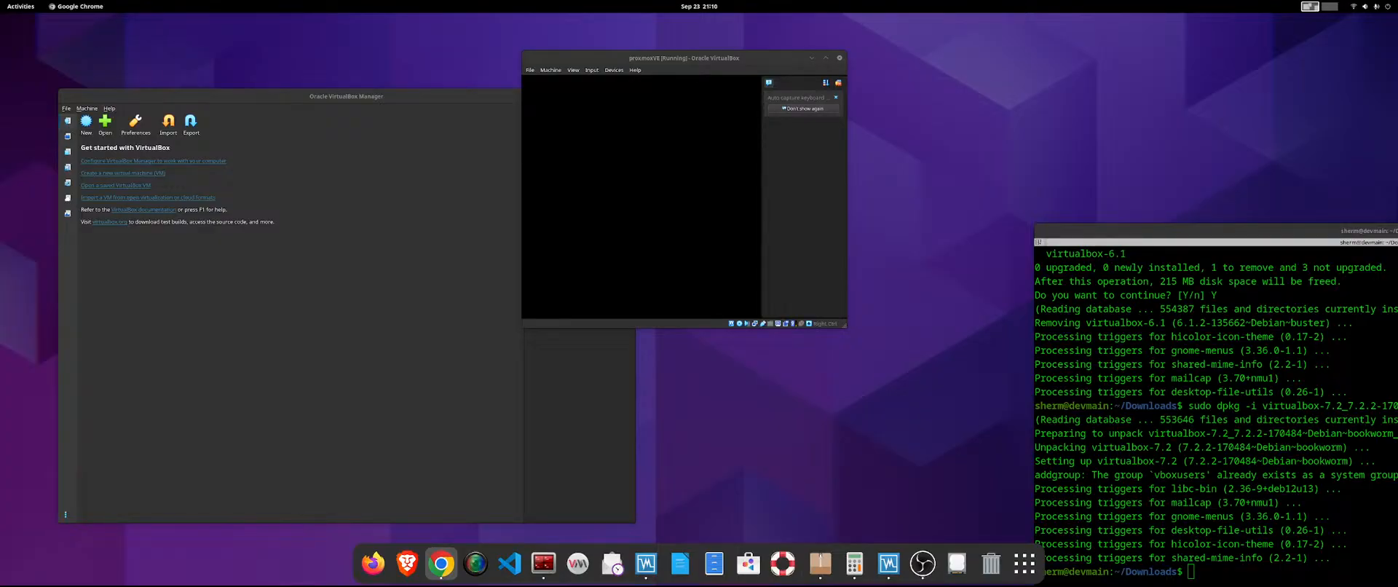
drag(1397, 117, 984, 9)
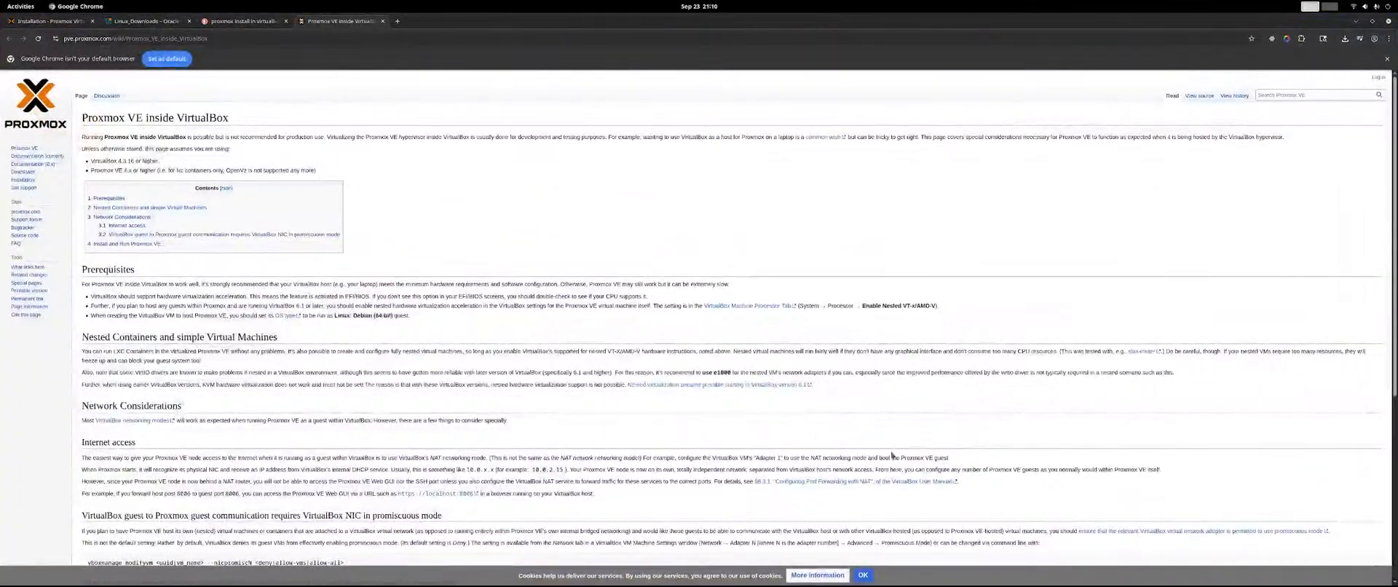
Read the wiki page's network considerations and the sample VM settings under Install and Run Proxmox VE.
scroll(238, 332, down, 4)
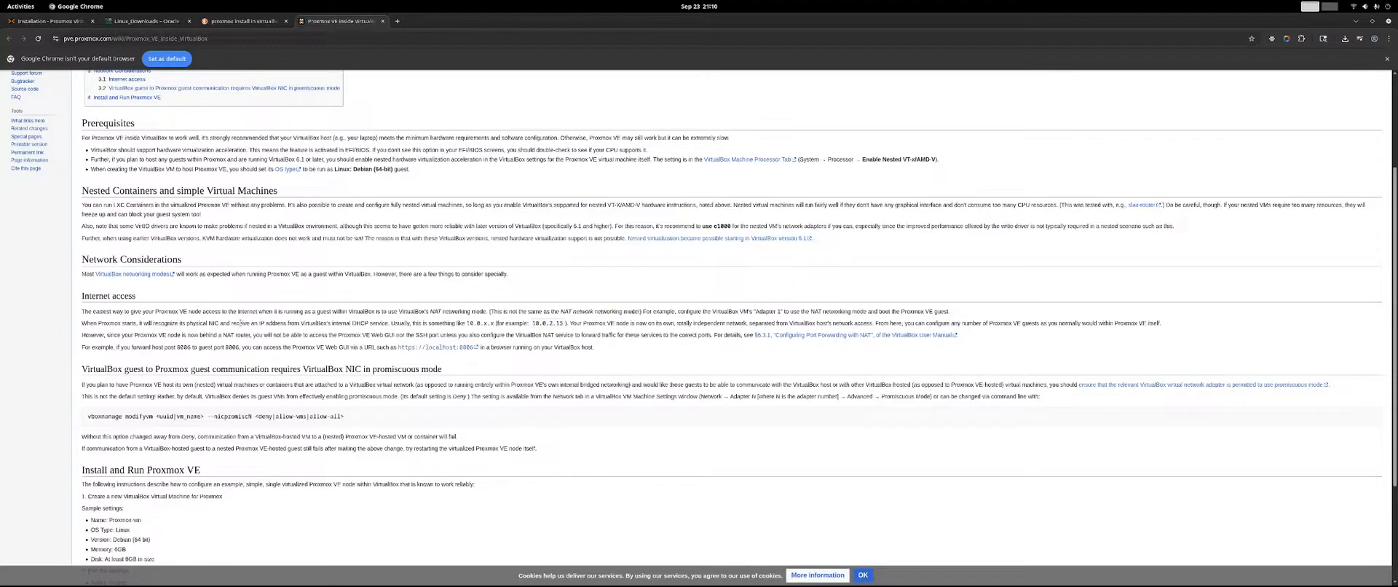
scroll(240, 323, down, 3)
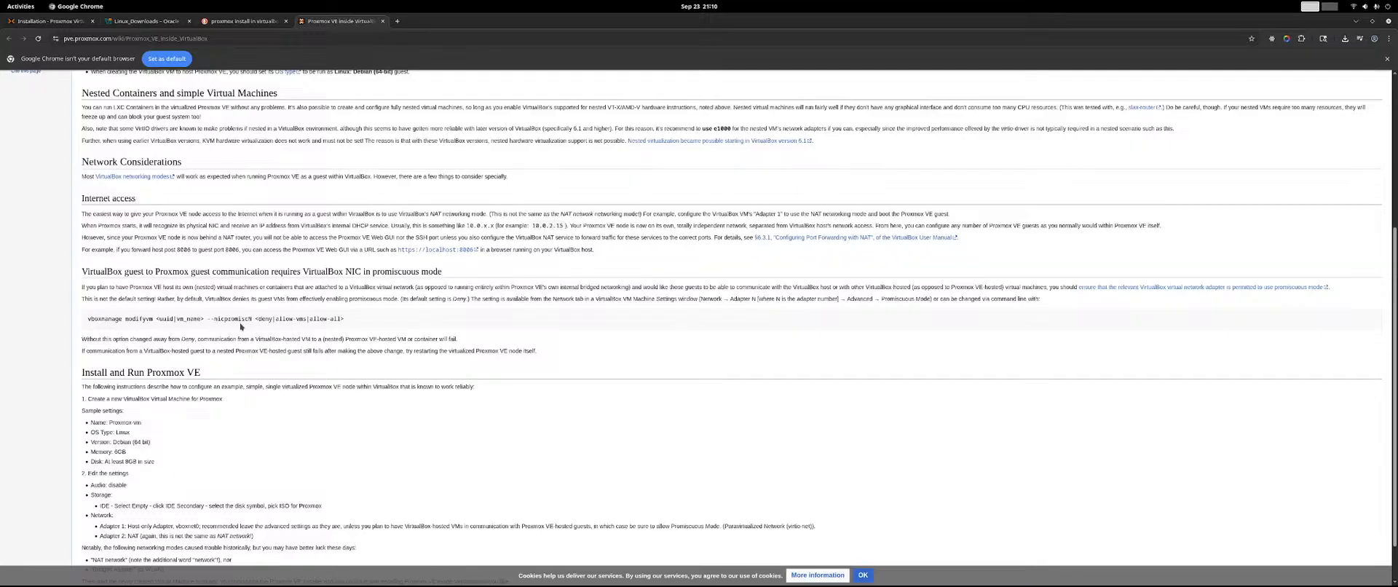
scroll(240, 326, down, 2)
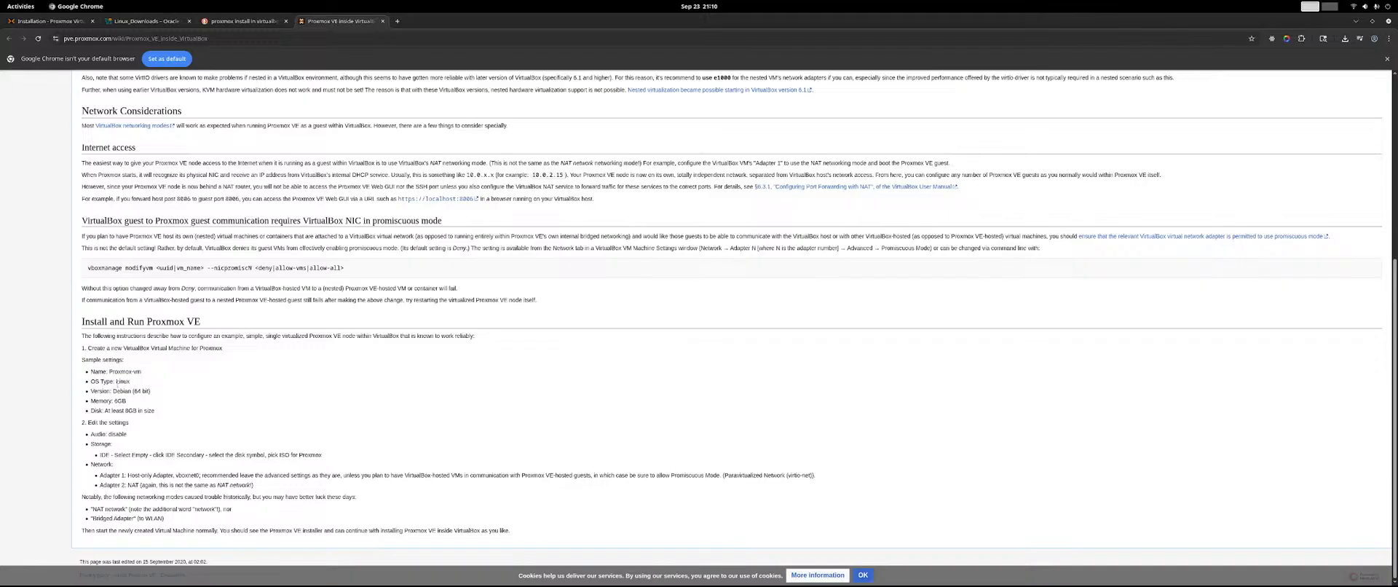
drag(117, 371, 162, 416)
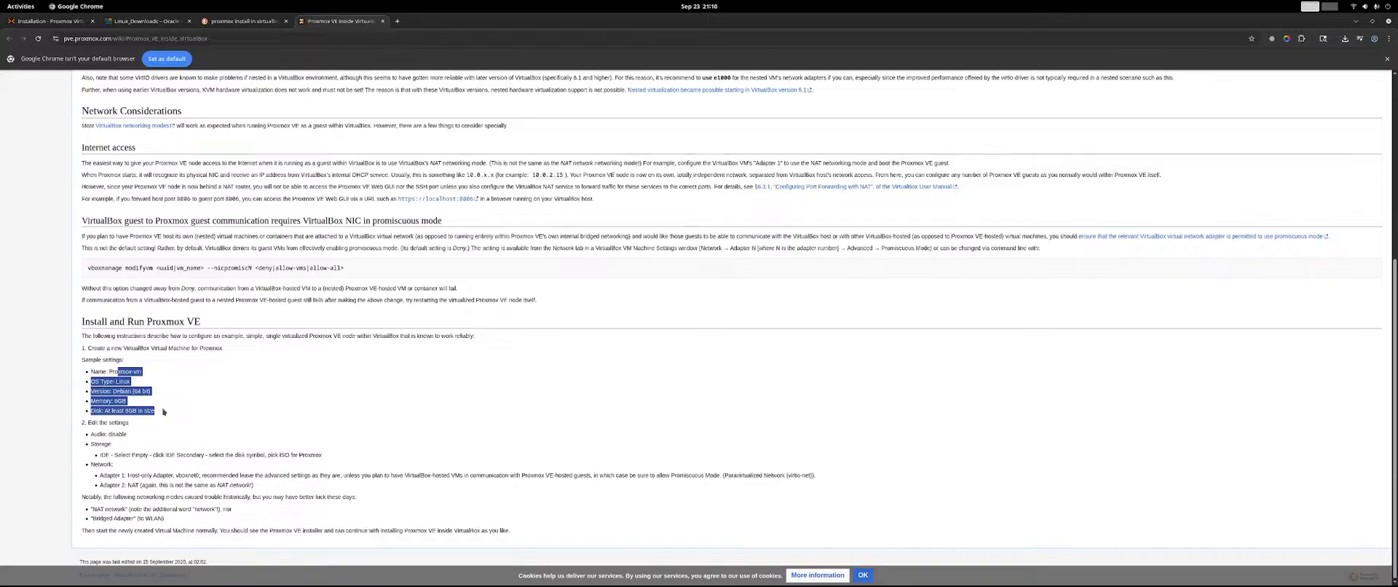
drag(158, 423, 481, 401)
click(174, 383)
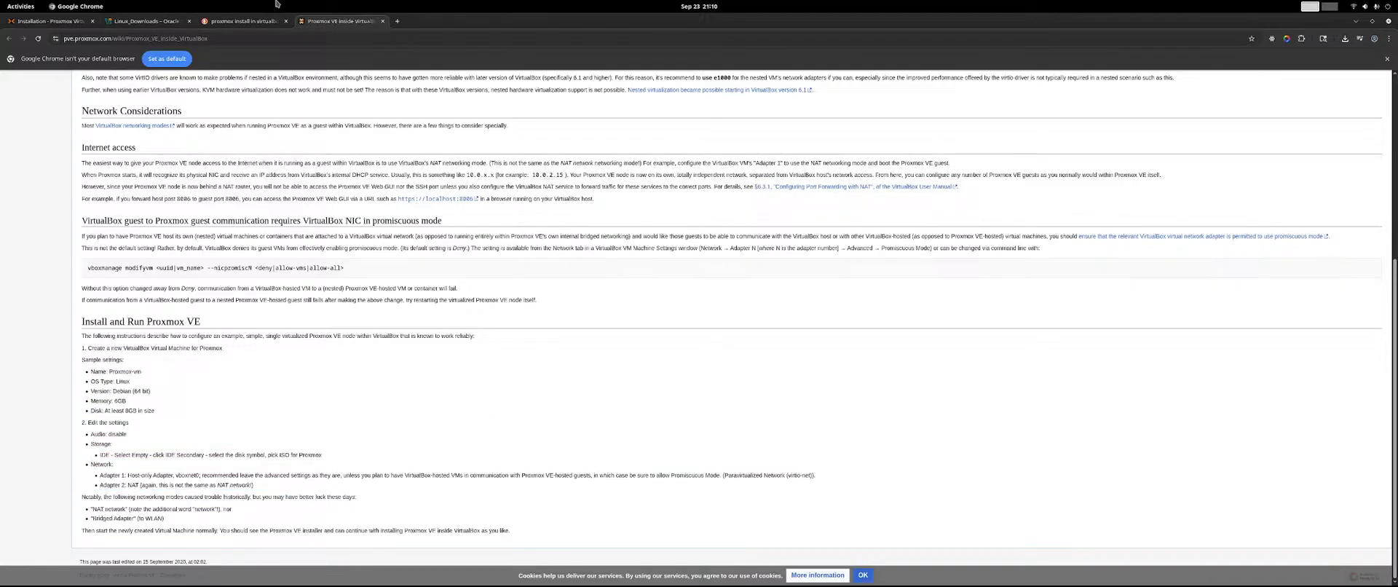
Shrink the browser window to reveal VirtualBox, and power off the running proxmoxVE machine.
double_click(538, 20)
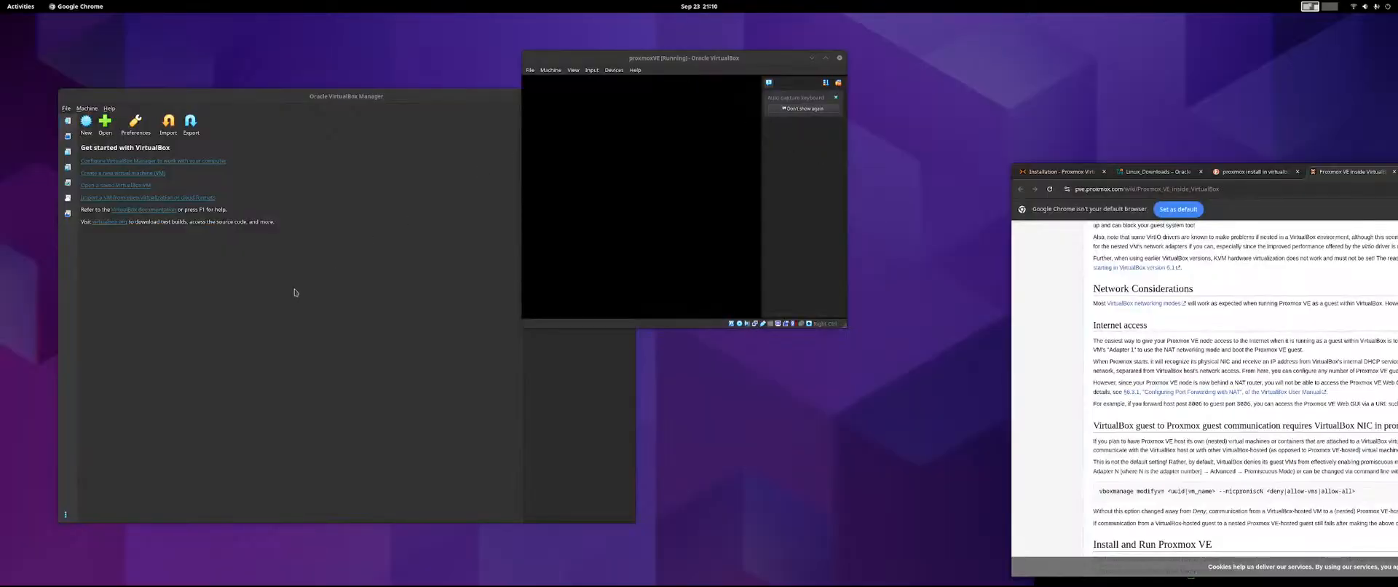
click(840, 58)
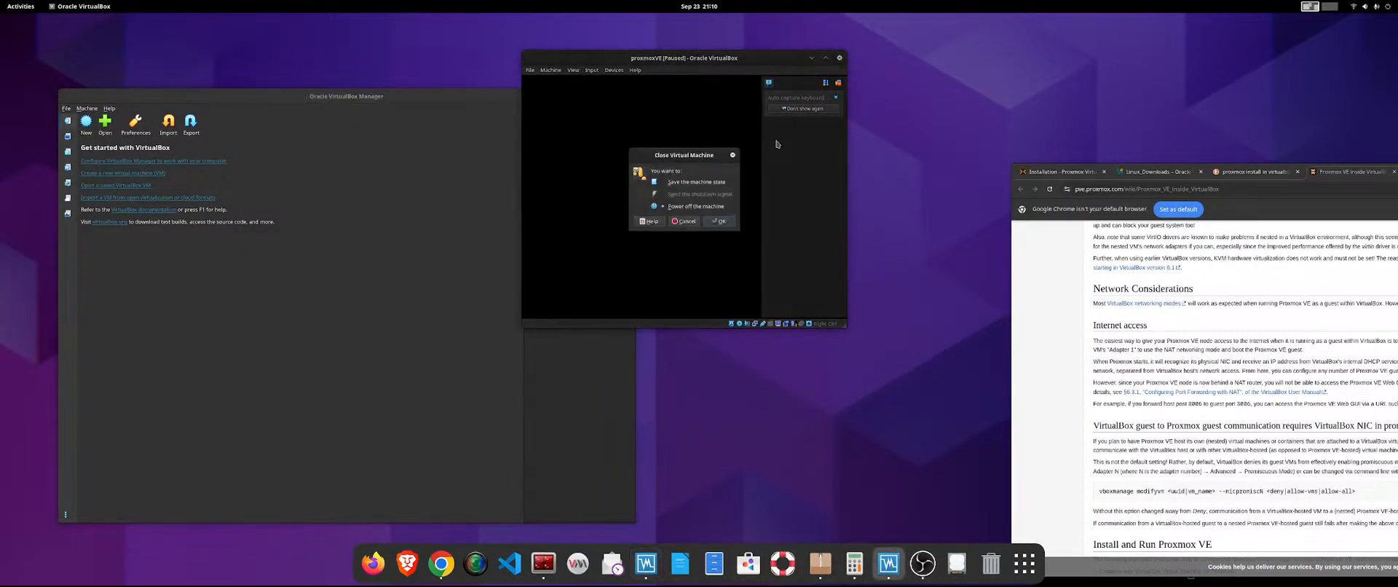
click(720, 222)
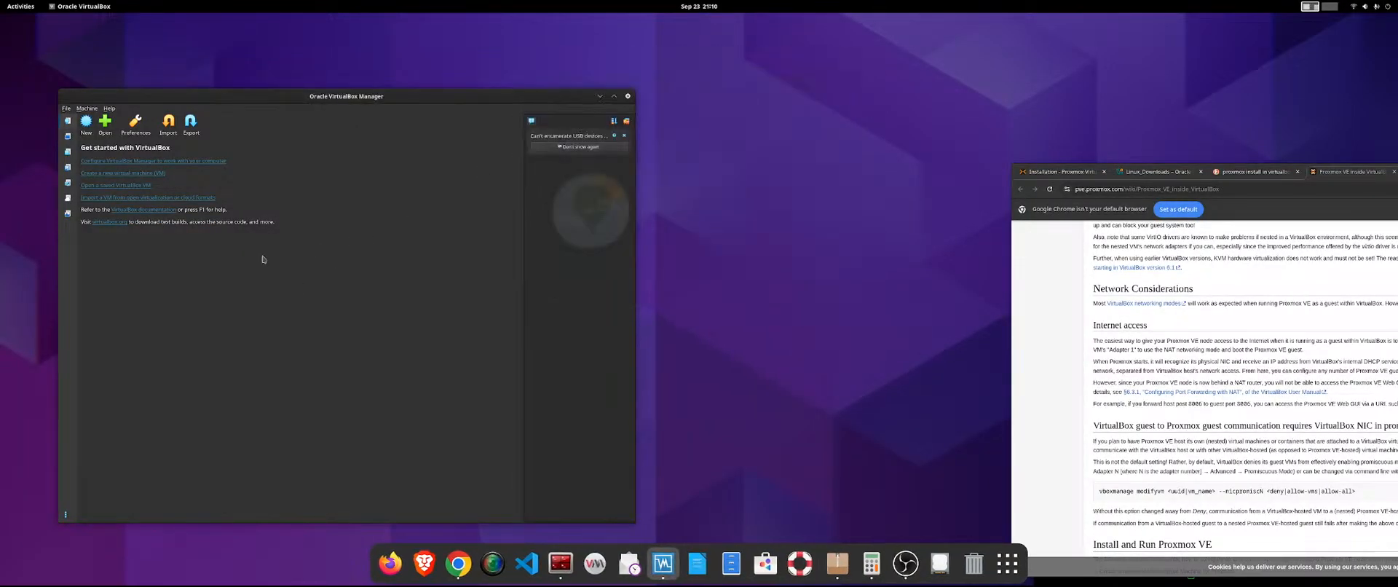
In the proxmoxVE machine's settings, set the OS to Linux, the distribution to Debian and the version to Debian (64-bit).
click(68, 137)
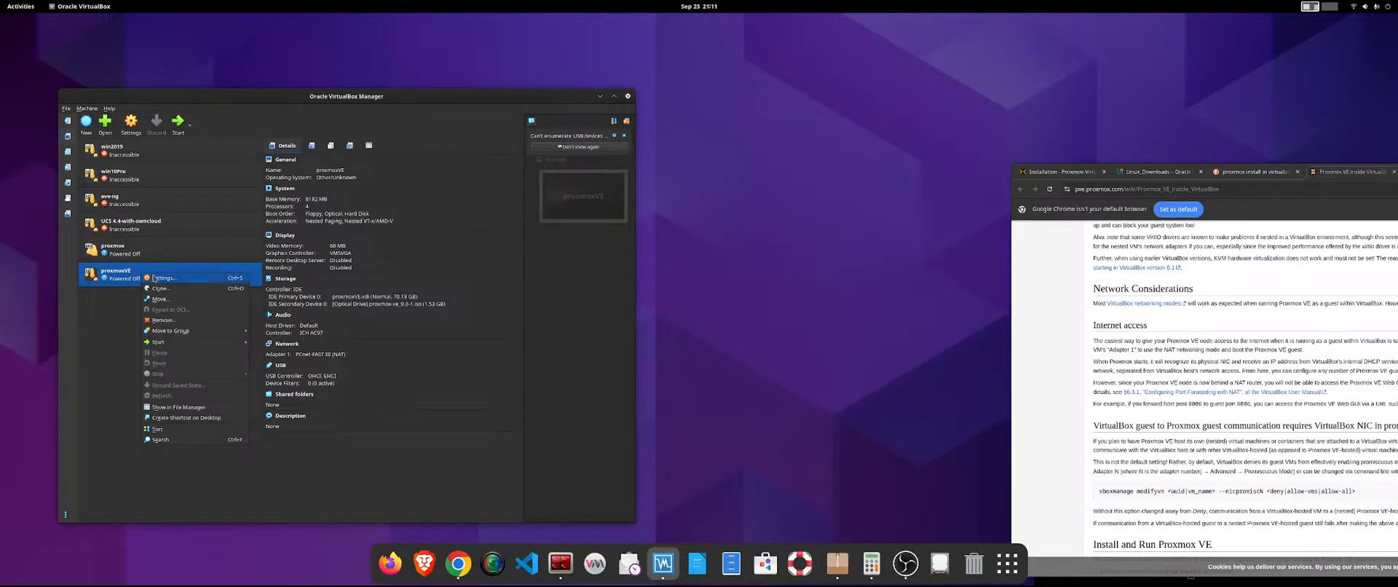
key(ctrl+s)
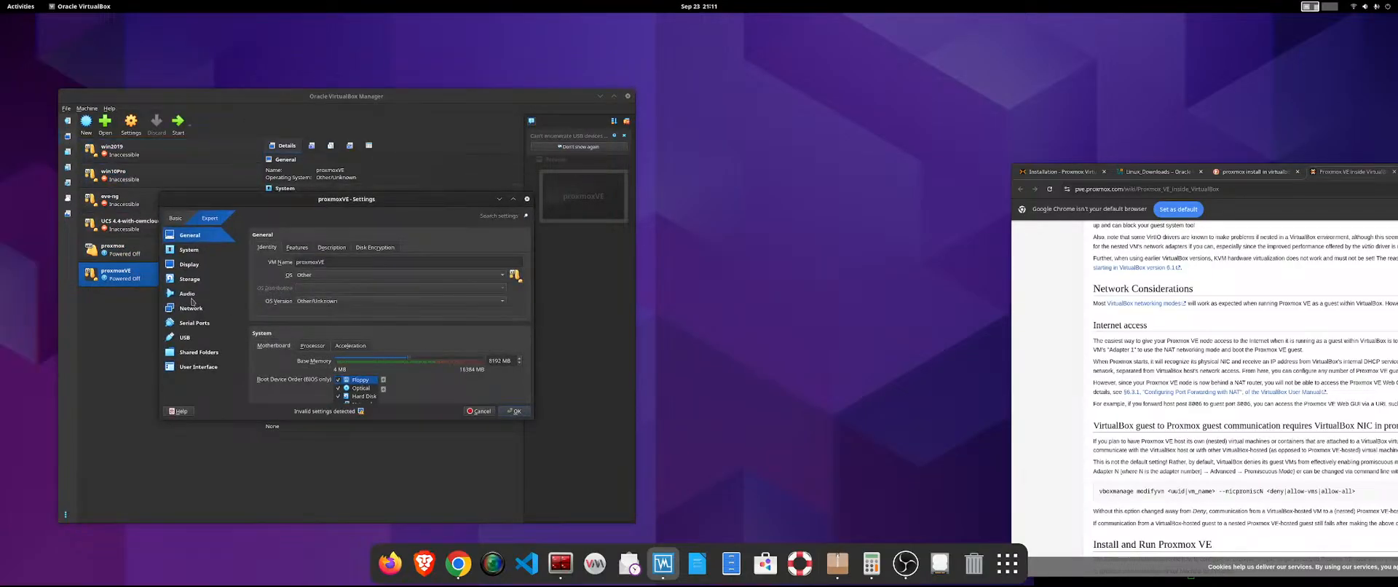
click(331, 275)
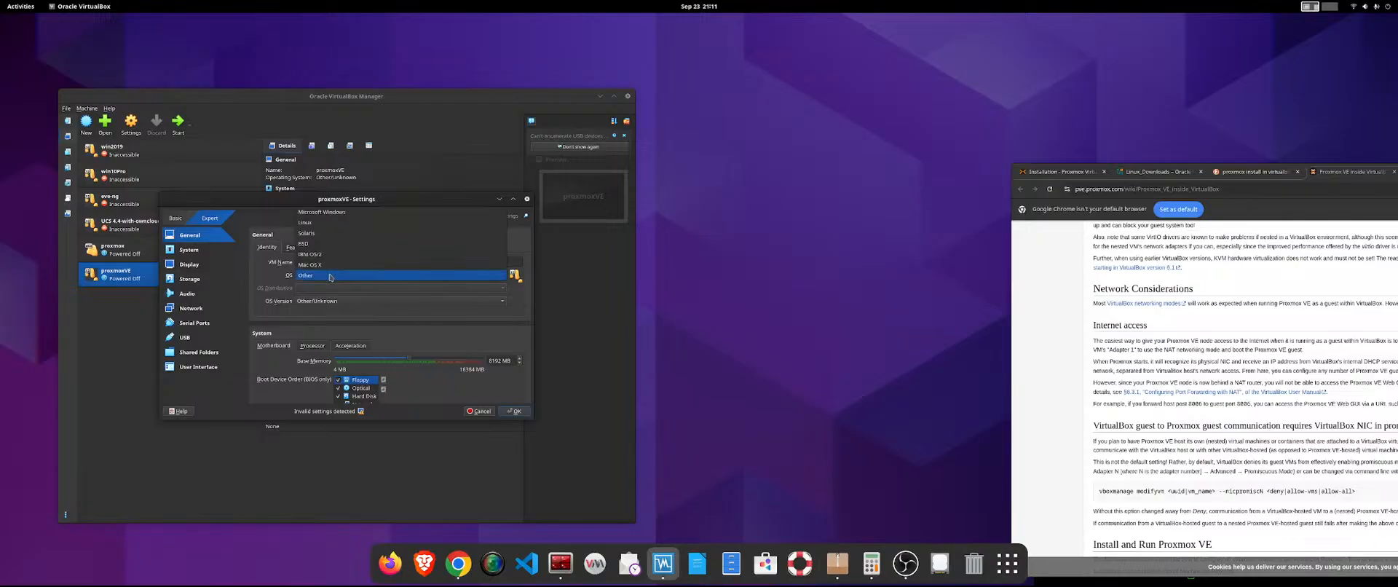
click(344, 222)
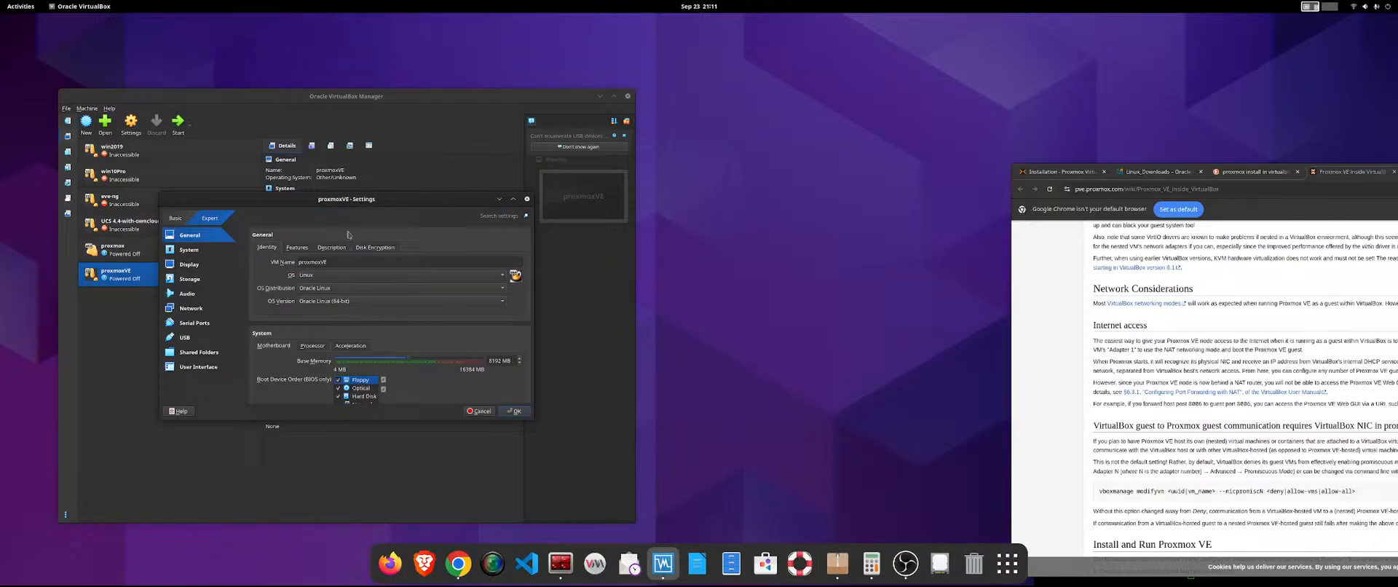
click(333, 294)
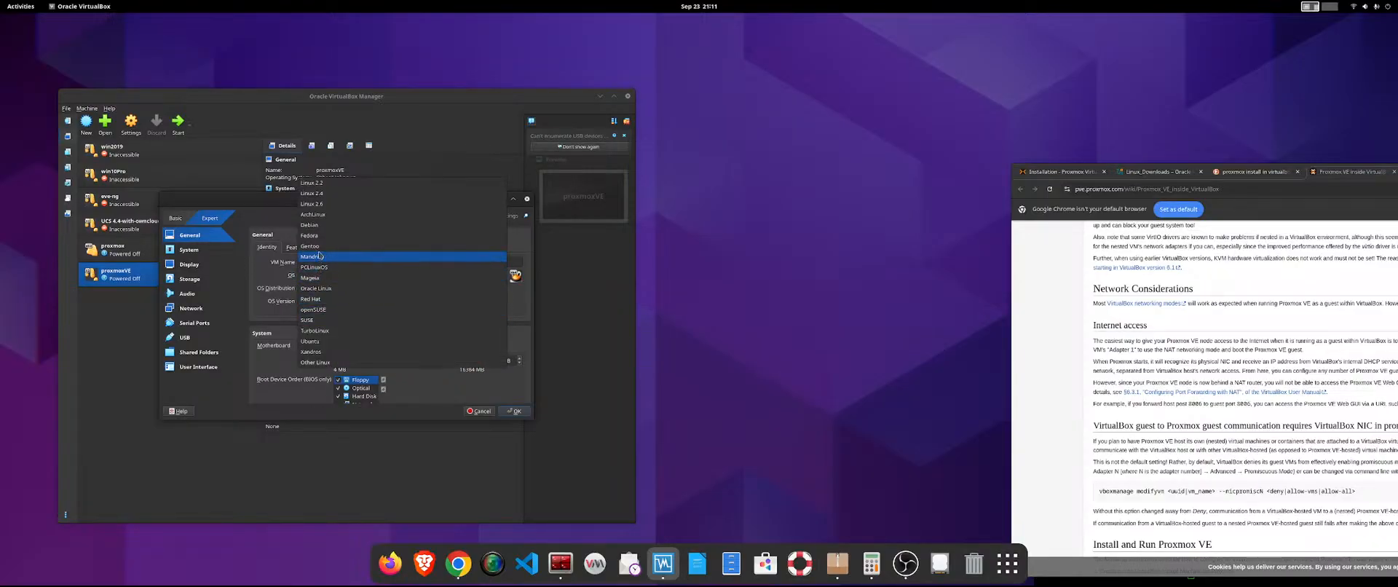
click(323, 222)
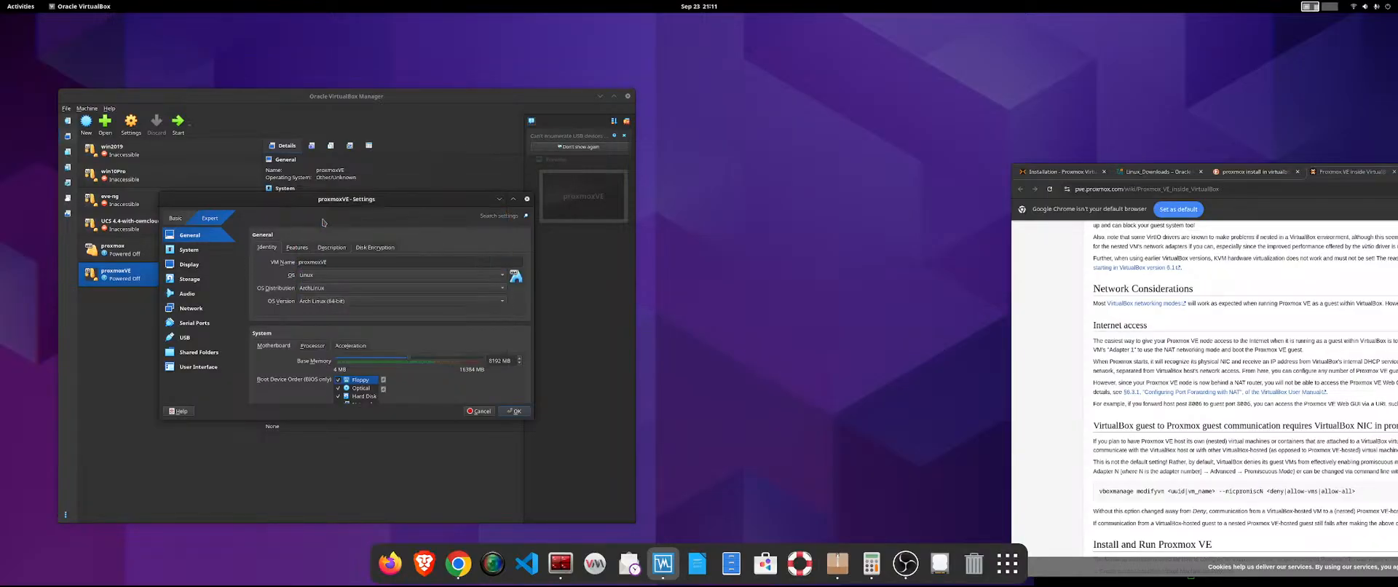
click(323, 289)
click(320, 298)
click(318, 301)
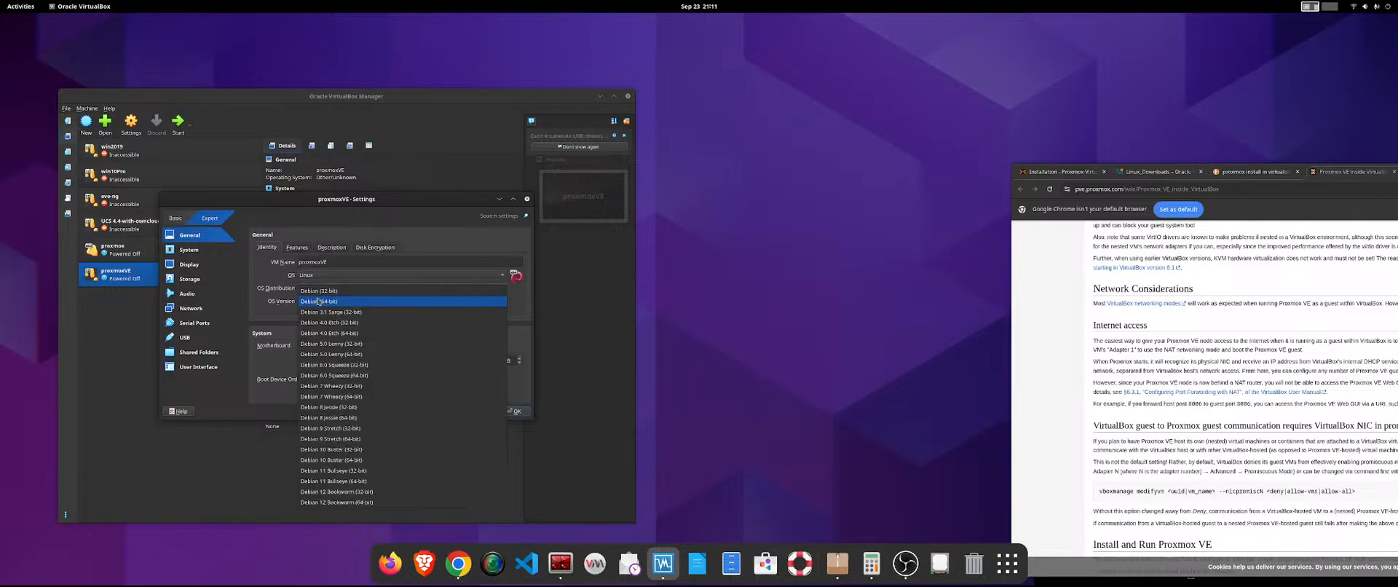
click(319, 301)
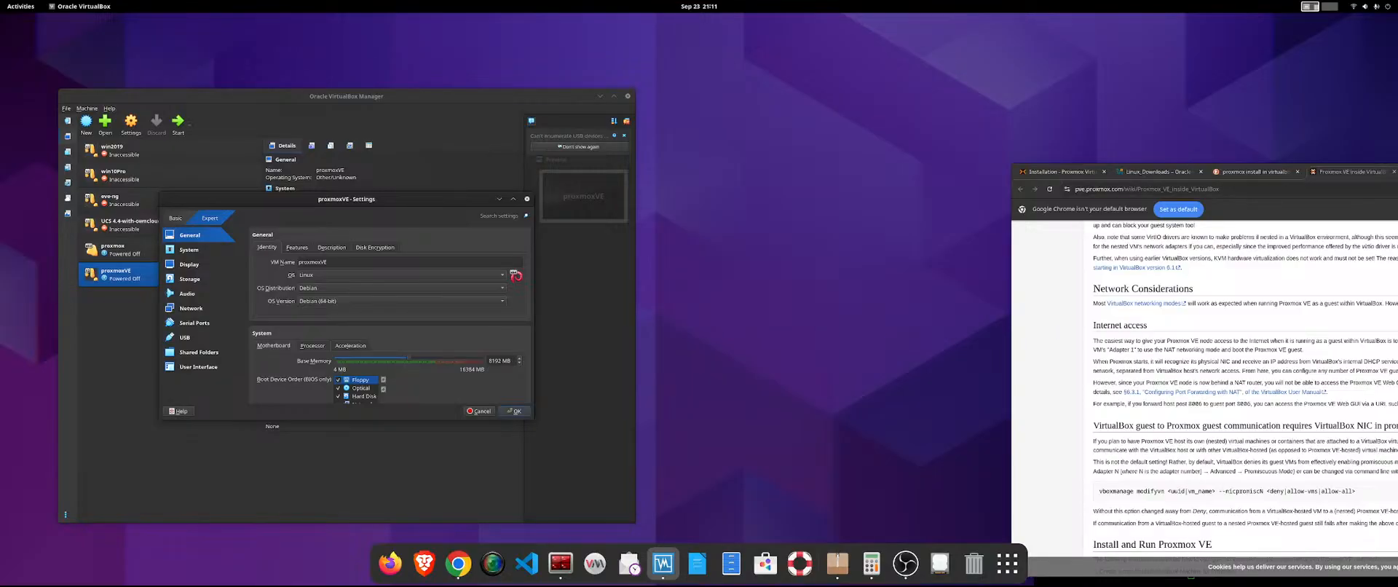
Place the wiki page beside the proxmoxVE settings and check its memory and disk recommendations against the System settings.
drag(1397, 170, 1127, 26)
scroll(881, 252, down, 5)
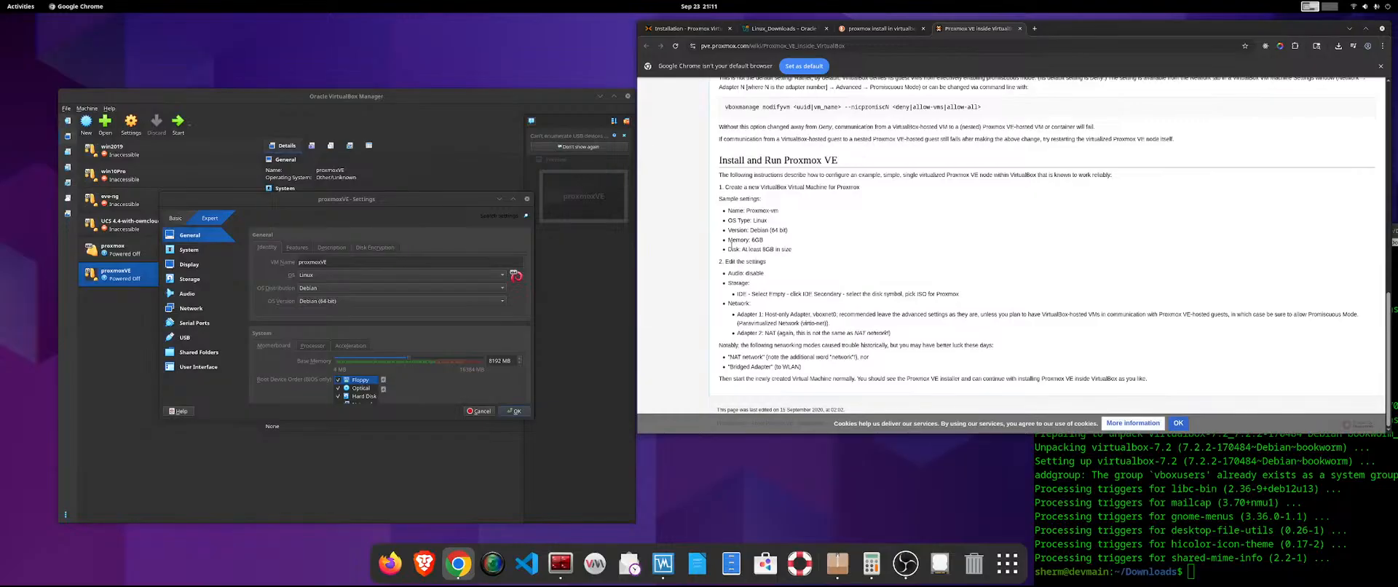
mouse_move(748, 240)
mouse_down()
mouse_move(799, 244)
mouse_move(771, 250)
mouse_up()
click(440, 332)
scroll(293, 324, down, 4)
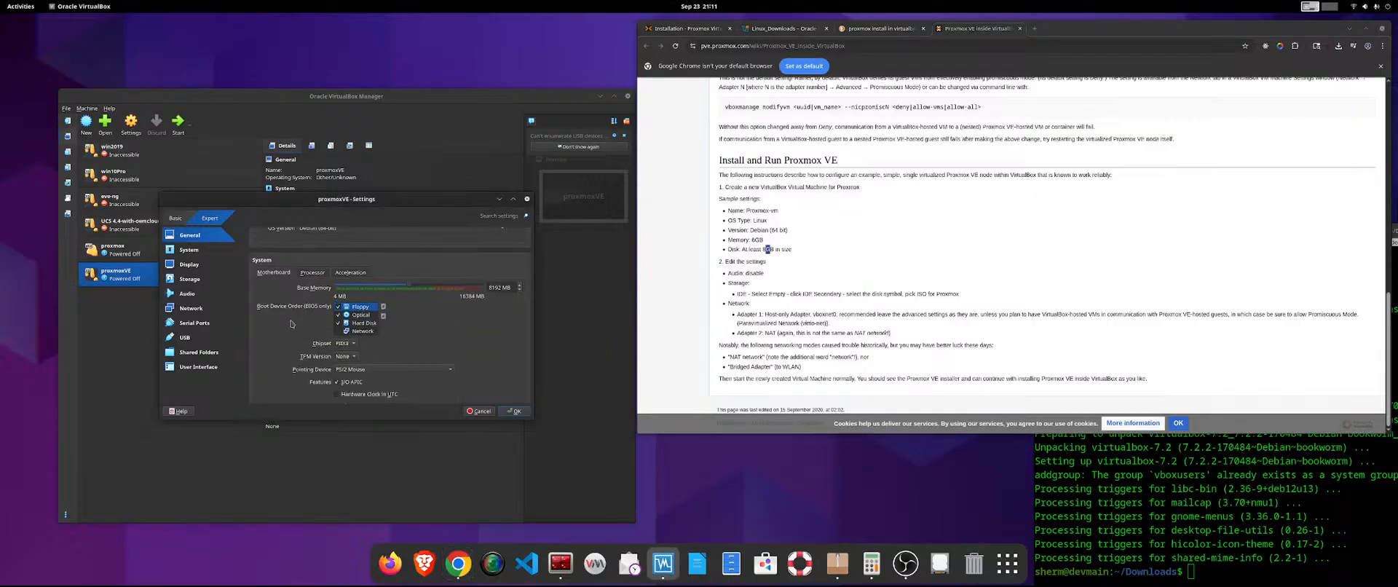
Disable audio for the proxmoxVE machine and save its settings.
click(207, 295)
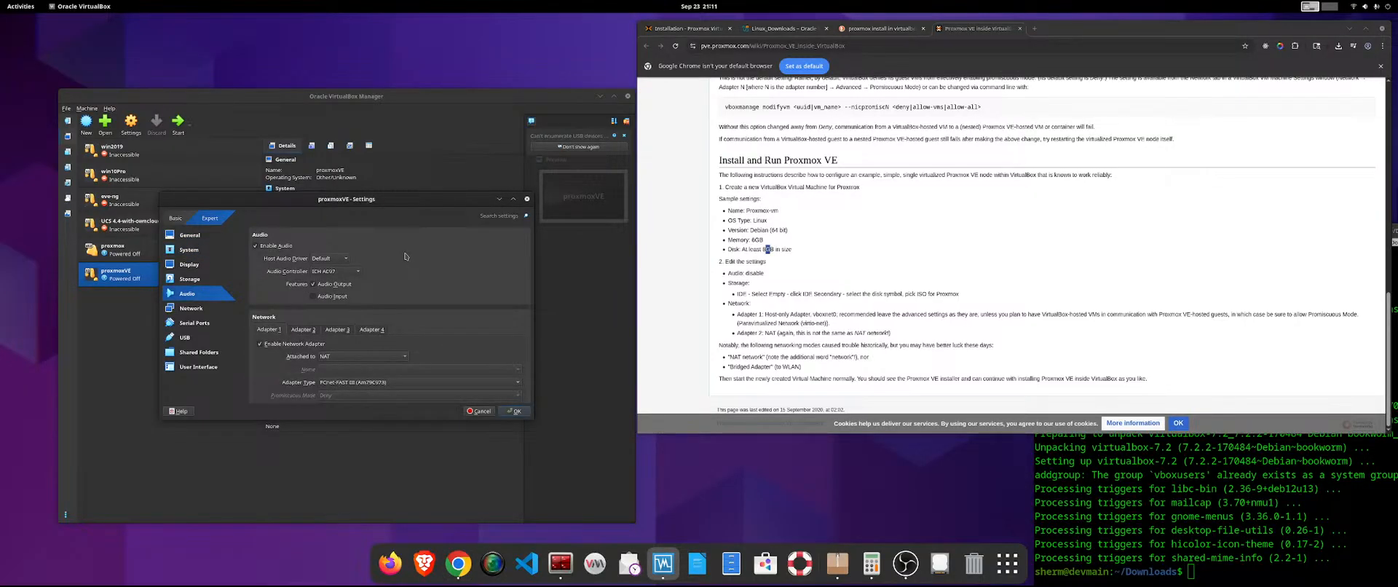
click(255, 245)
click(513, 411)
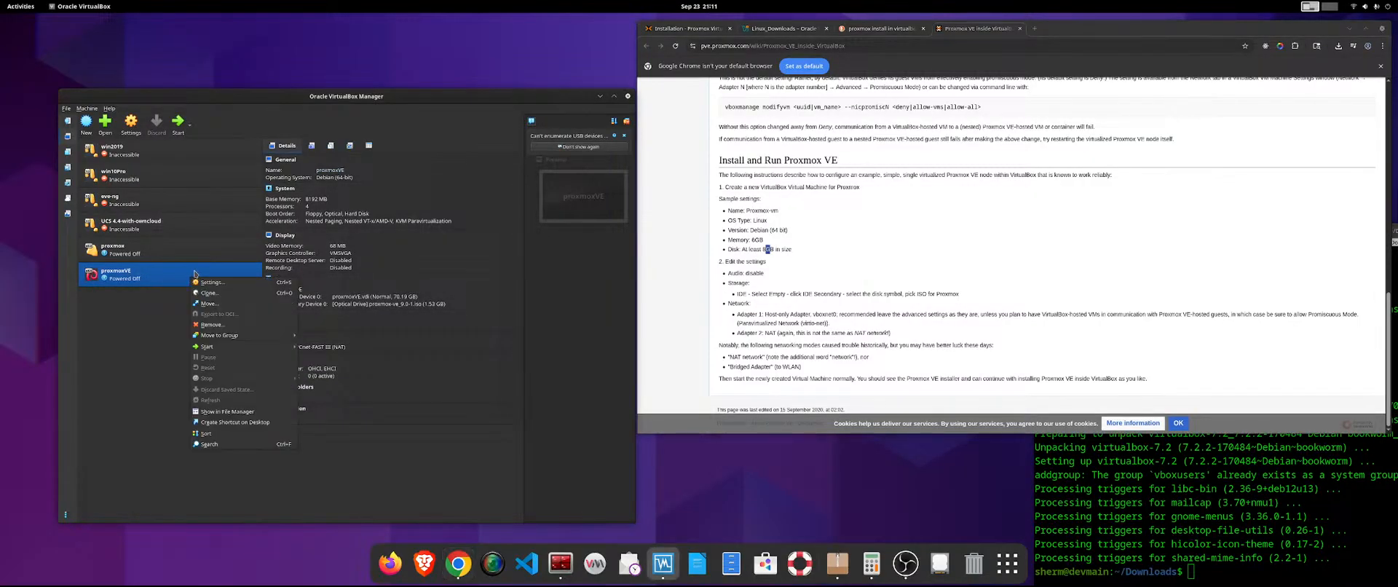
Start the proxmoxVE machine with GUI and move its window clear of the wiki page.
right_click(190, 279)
mouse_move(218, 346)
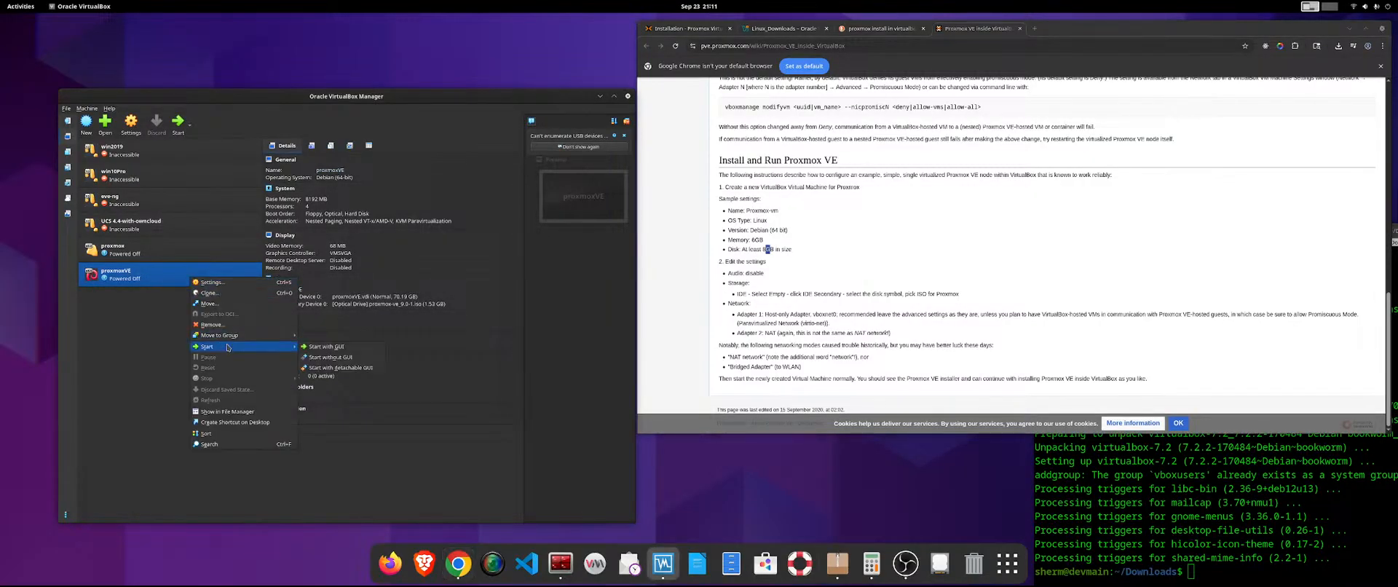
click(354, 349)
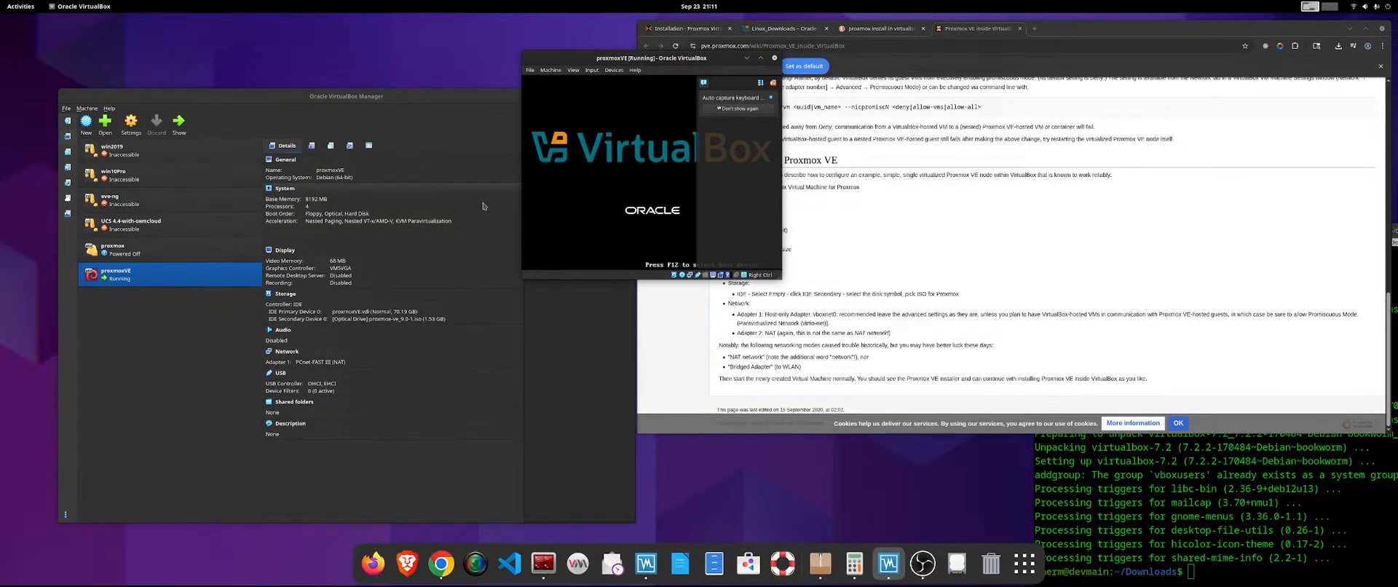
drag(631, 61, 255, 59)
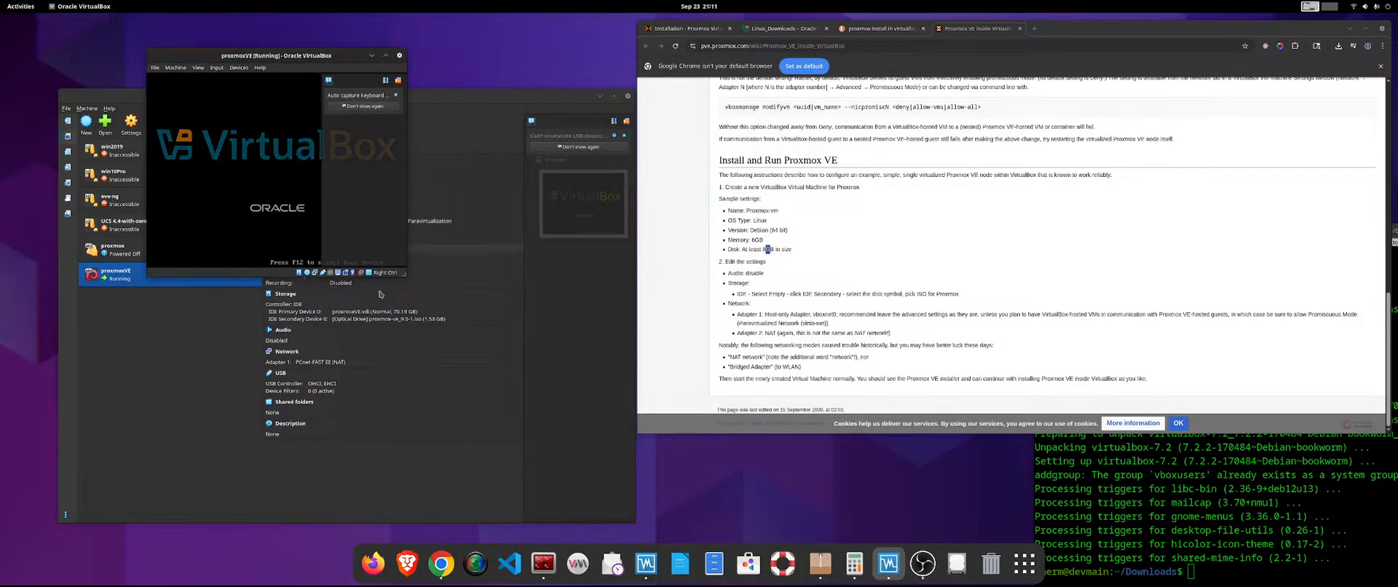
Capture the mouse in the proxmoxVE display and launch Install Proxmox VE (Graphical).
click(420, 313)
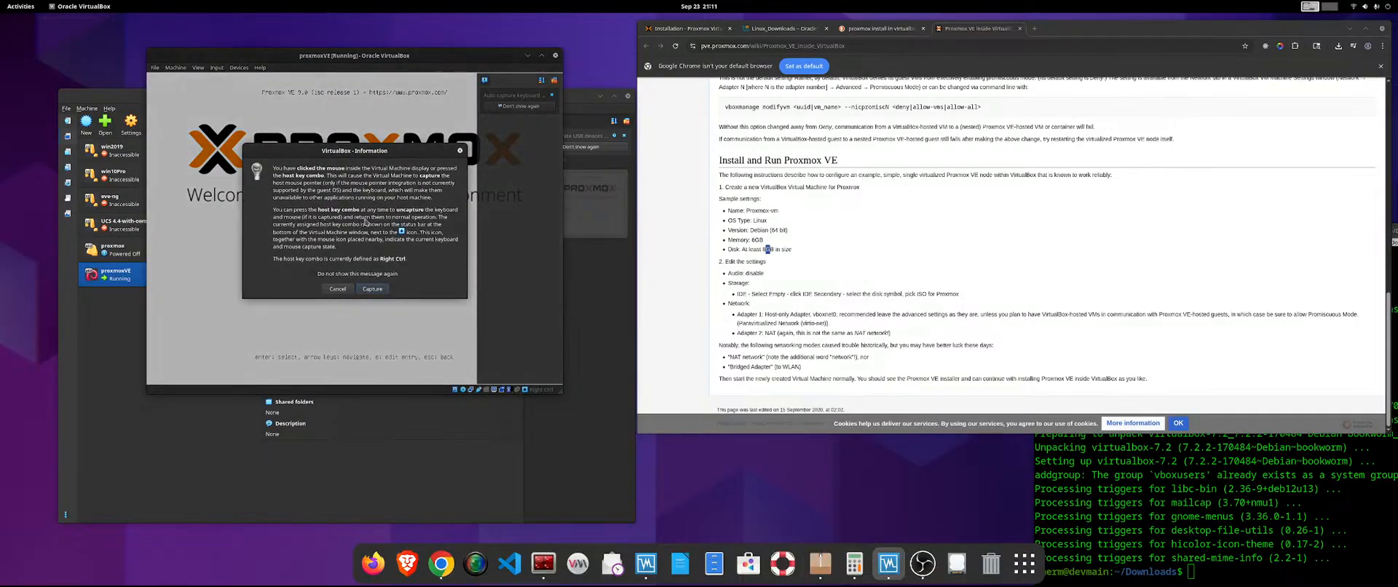
click(372, 291)
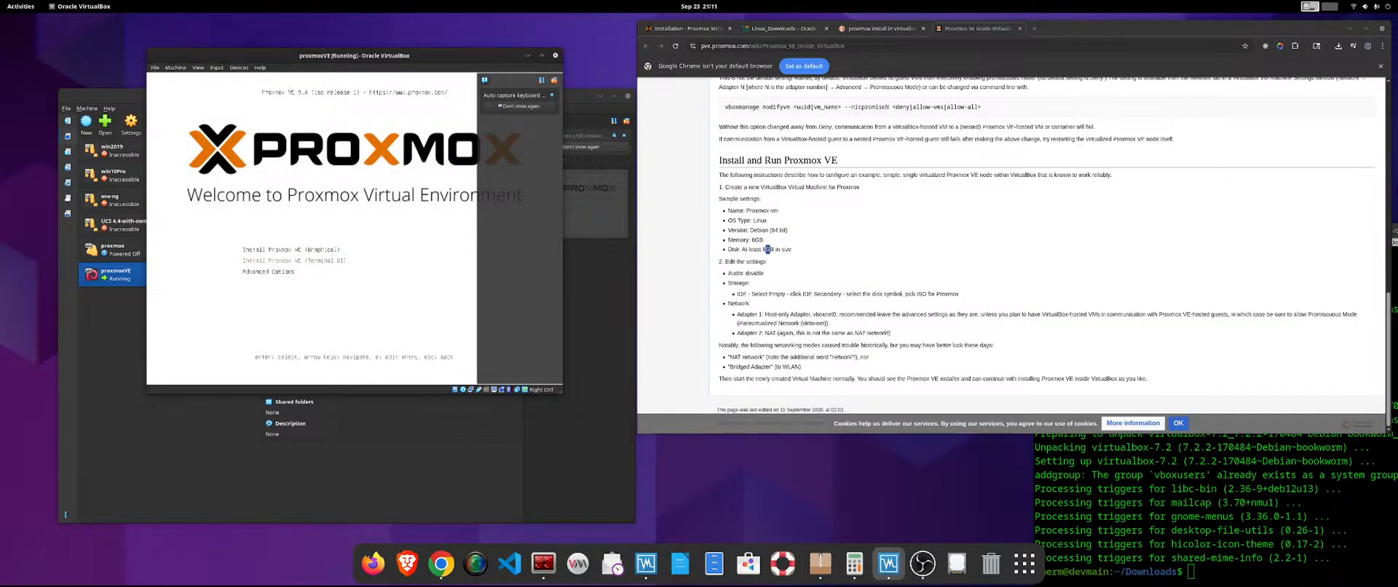
key(Return)
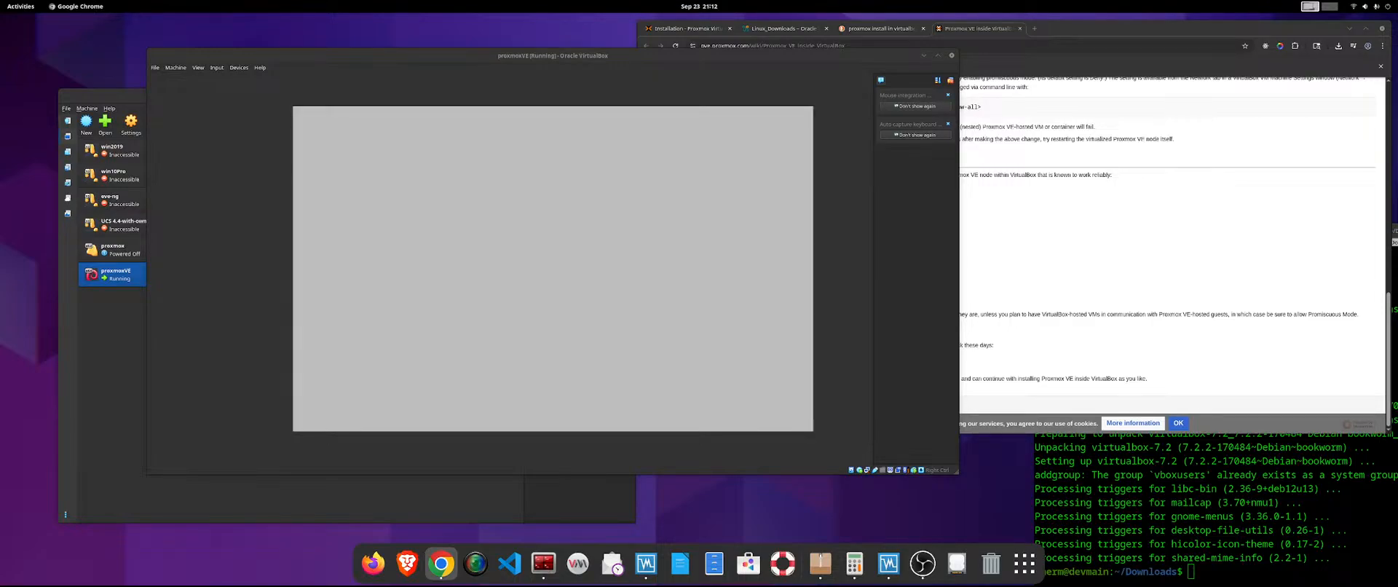
Tile the proxmoxVE and browser windows side by side, and read through and accept the installer's end user license agreement.
drag(608, 56, 1, 112)
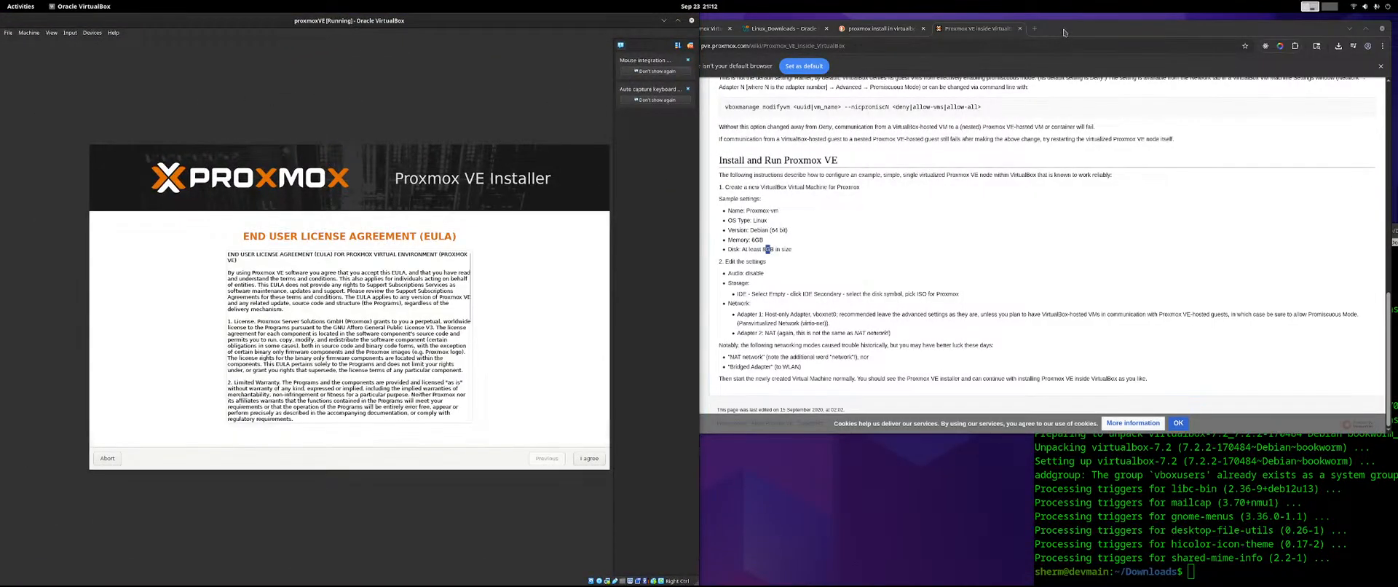
drag(1034, 54, 1393, 138)
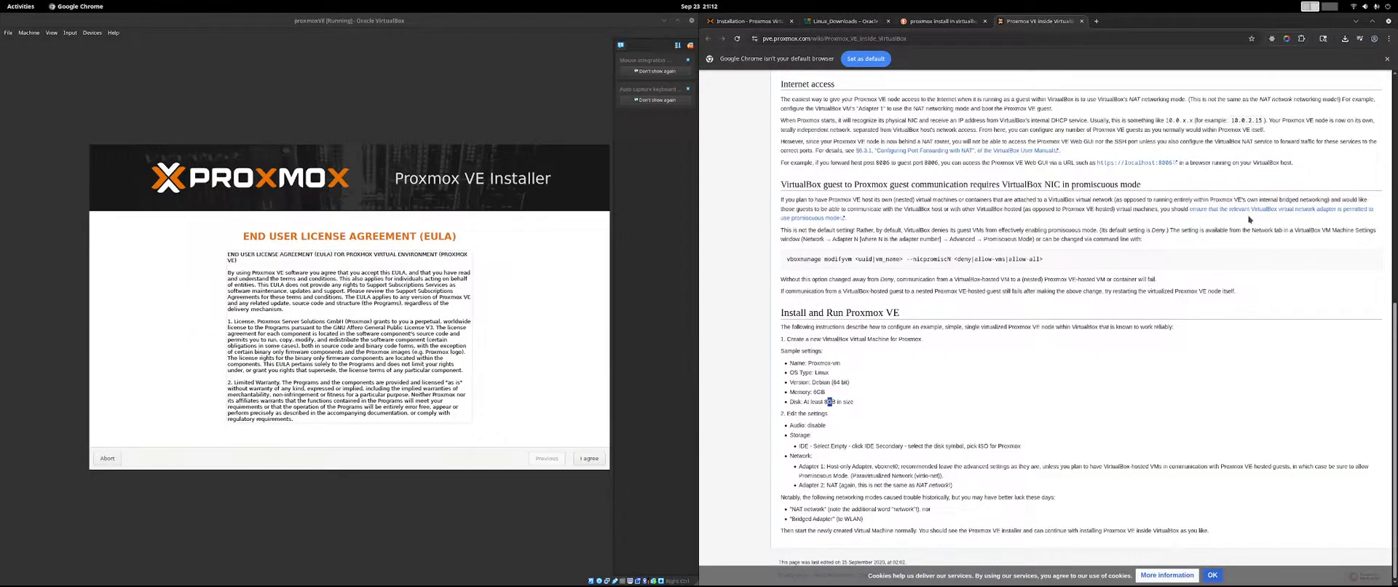
click(634, 404)
scroll(363, 337, down, 10)
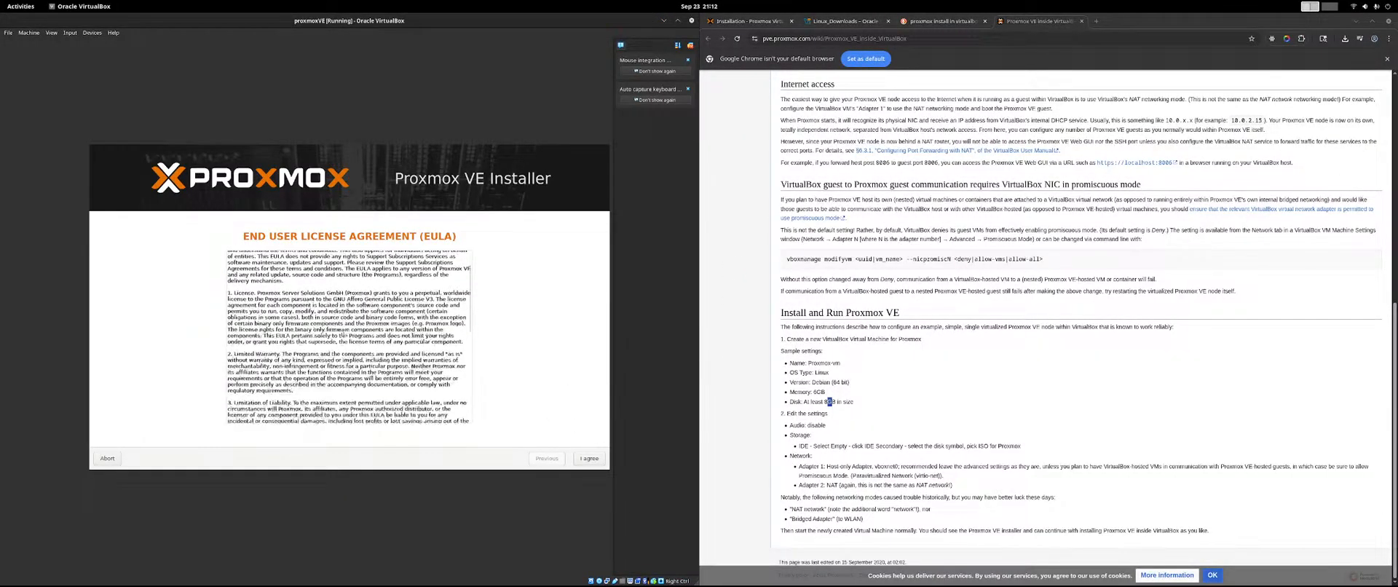
click(589, 458)
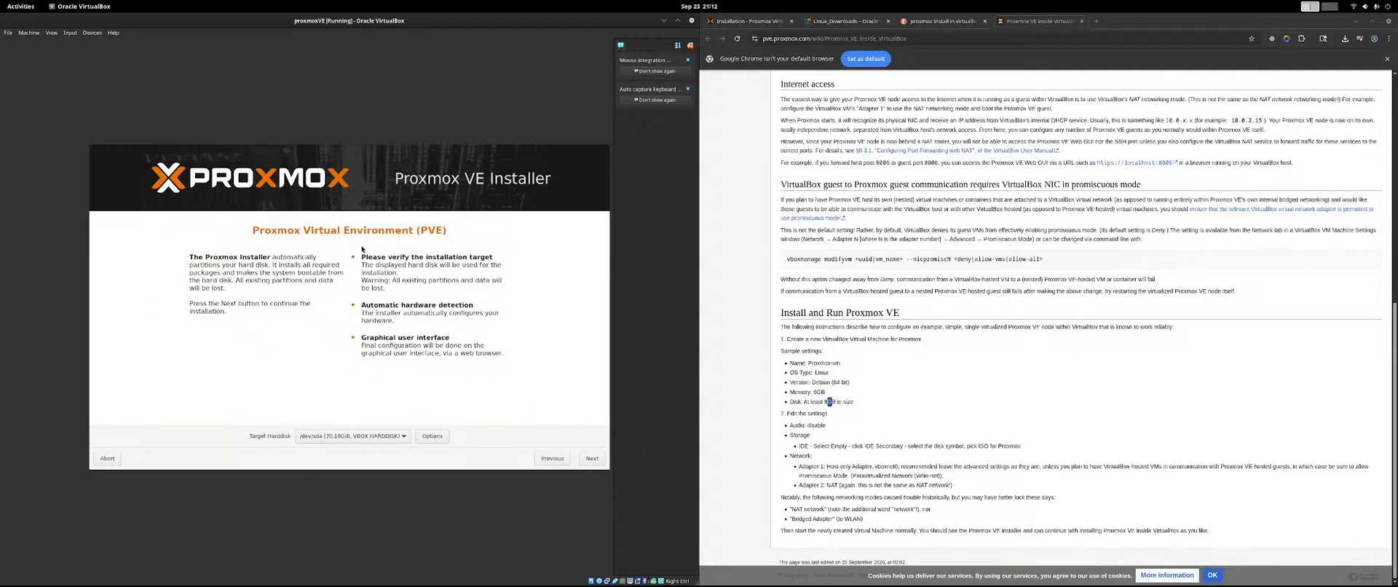
Keep /dev/sda as the target hard disk and continue to the location and time zone selection.
click(369, 436)
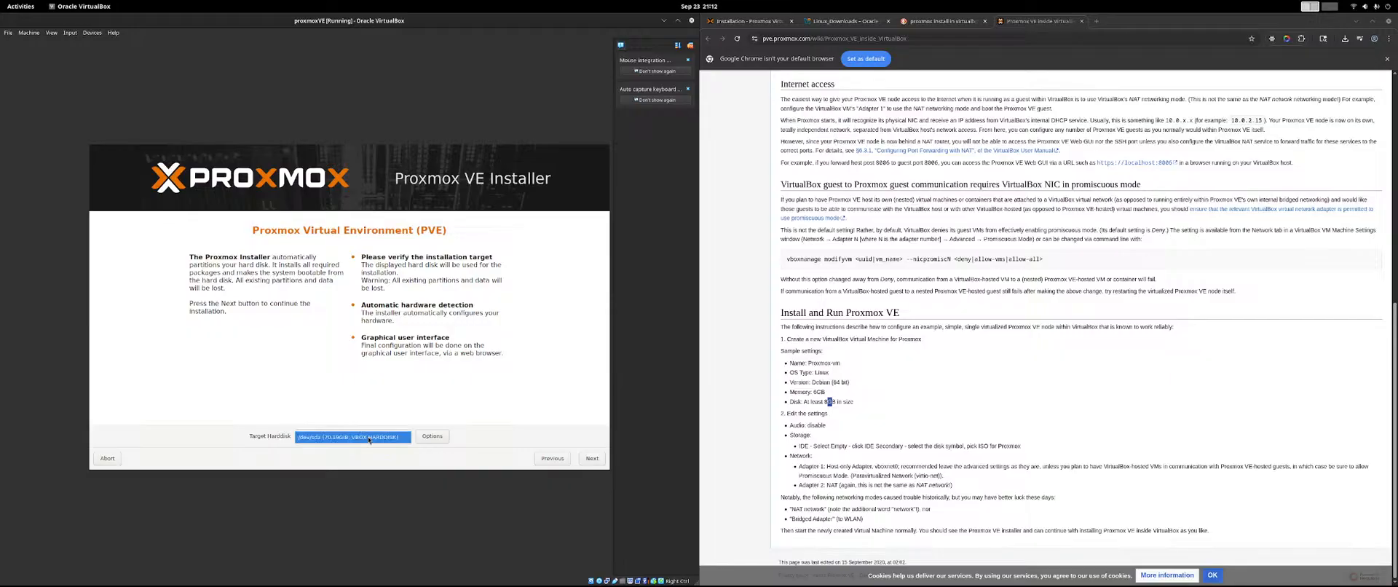
click(370, 434)
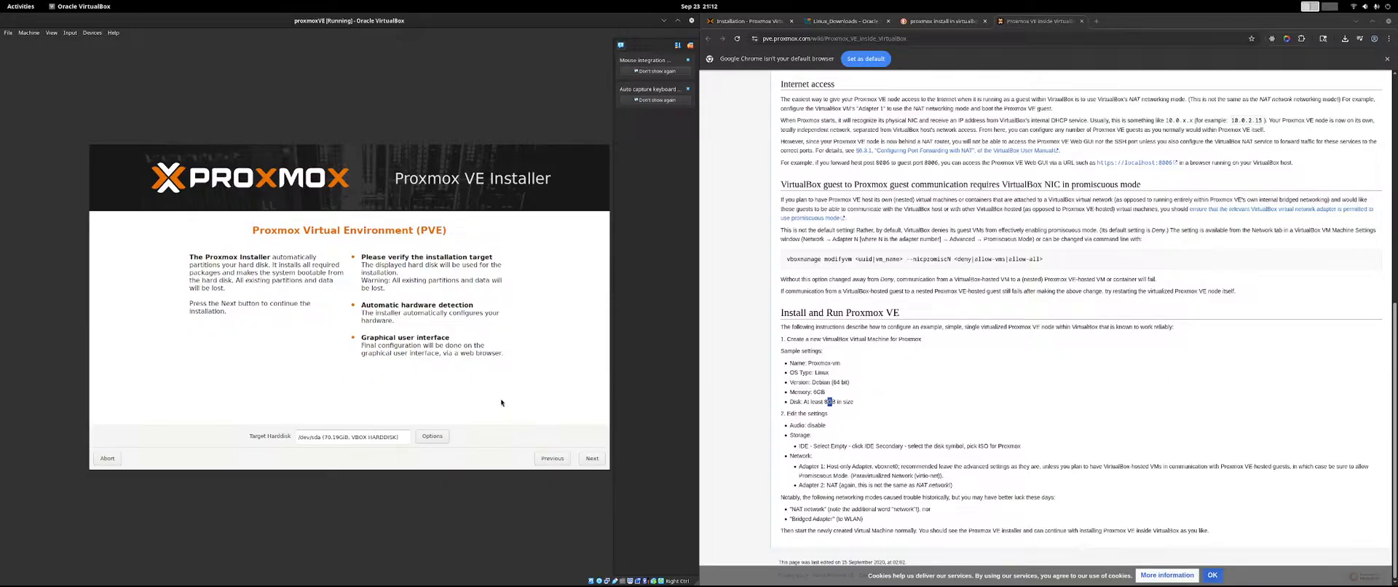
click(591, 459)
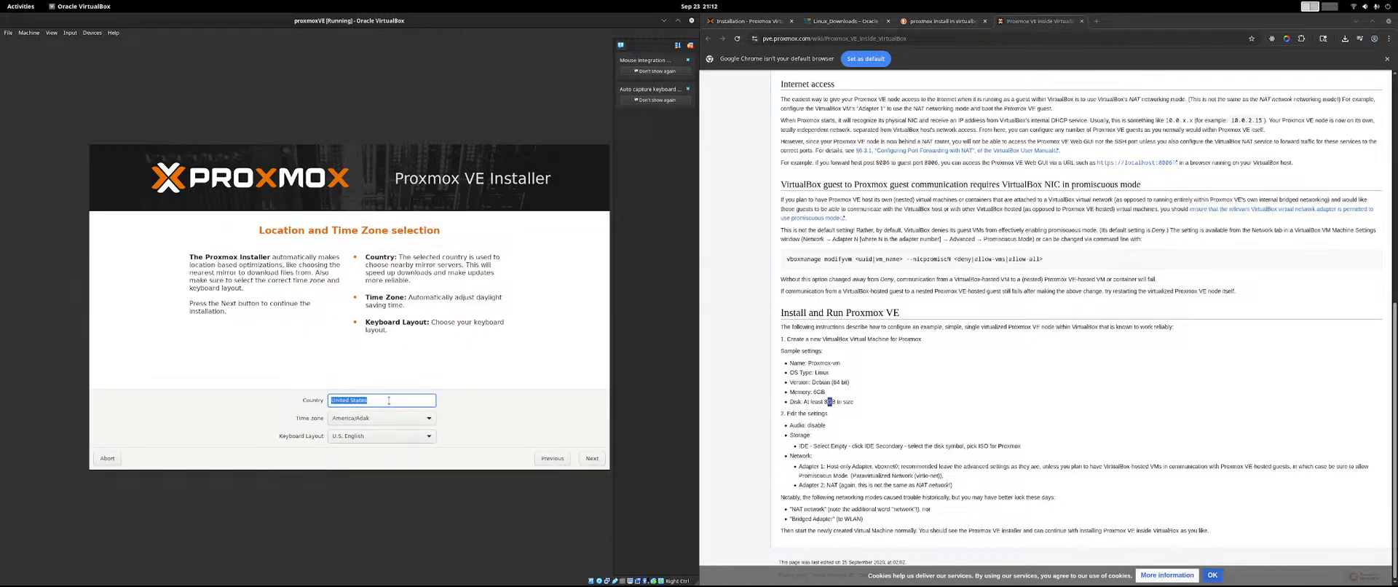
Set the time zone to America/New_York, keep the U.S. English keyboard layout, and continue to the administration password and email page.
click(359, 423)
scroll(396, 425, down, 2)
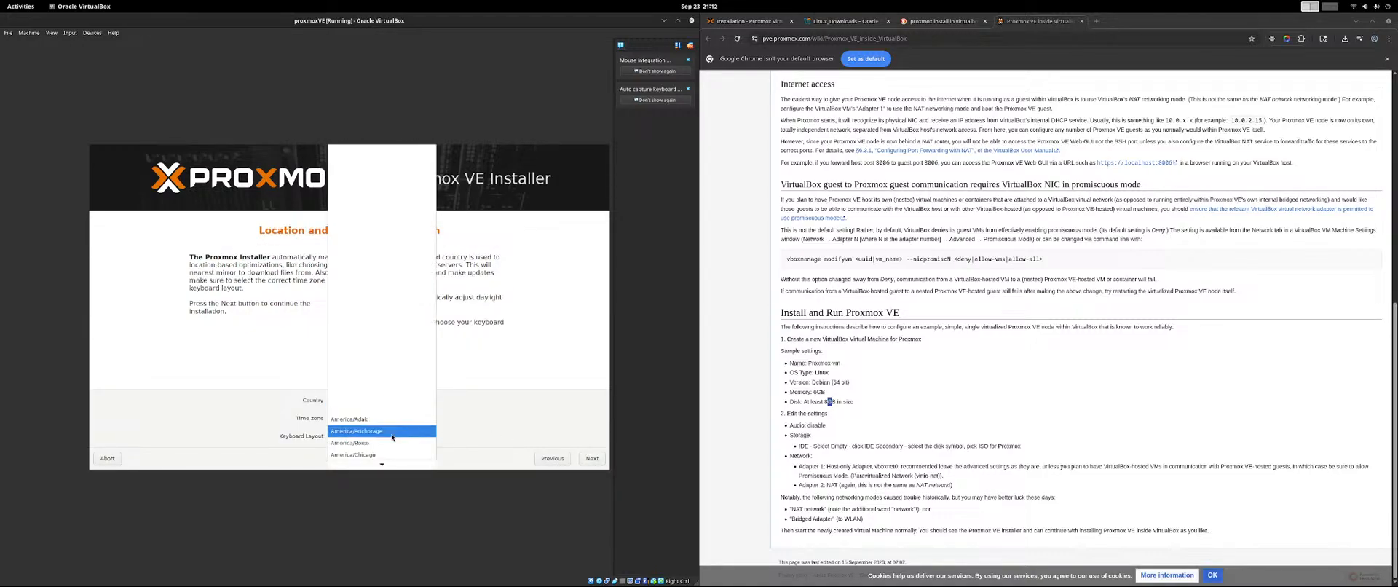
scroll(392, 437, down, 4)
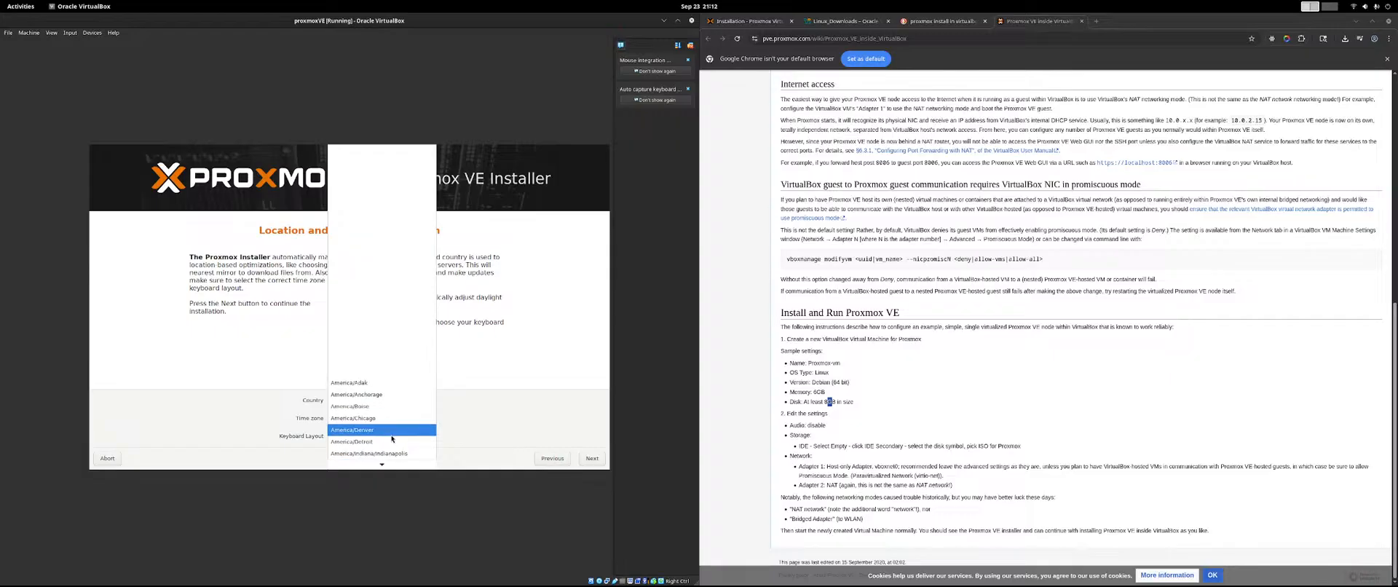
scroll(392, 437, down, 2)
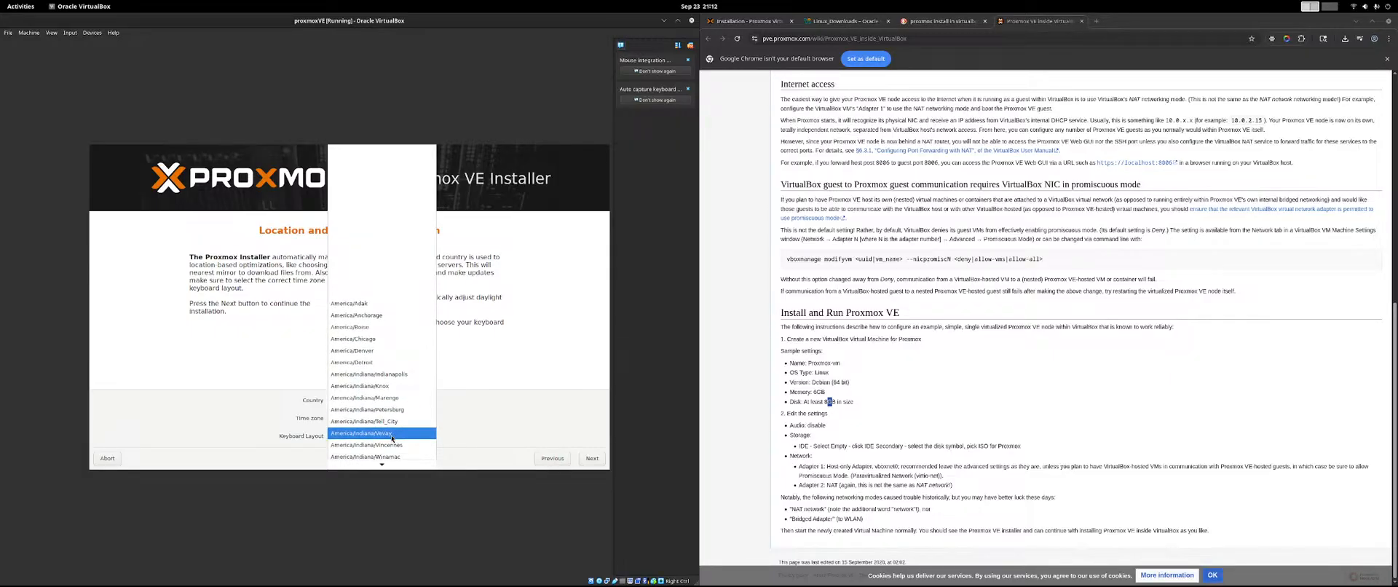
scroll(392, 437, down, 10)
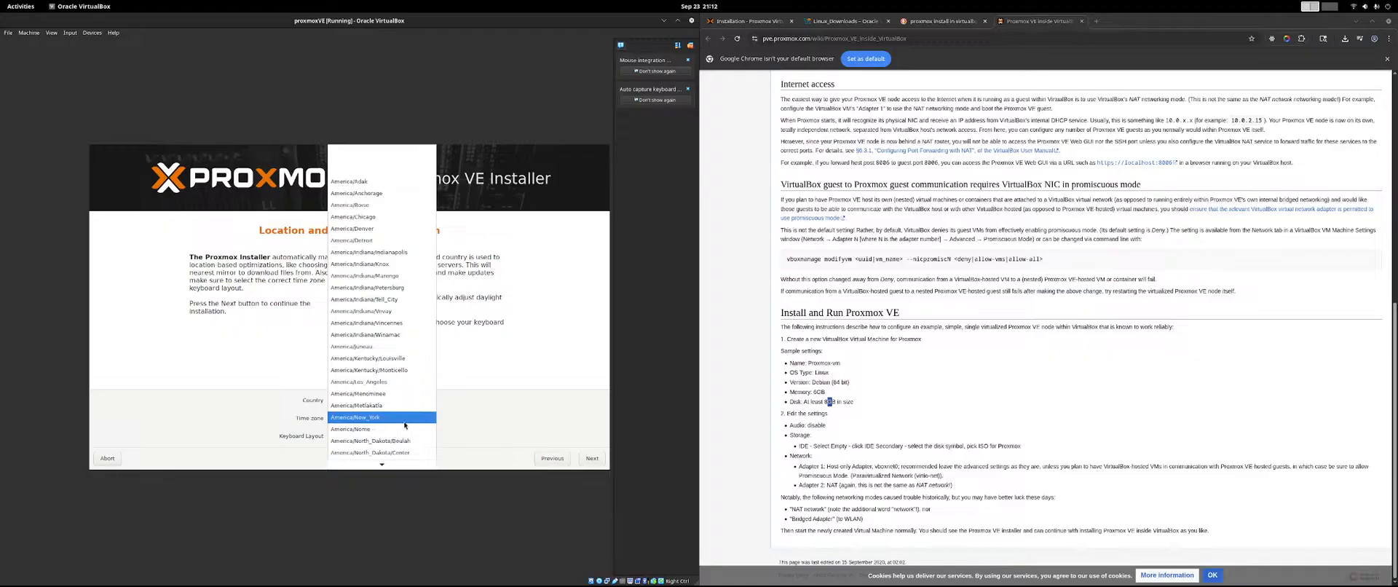
click(405, 420)
click(428, 437)
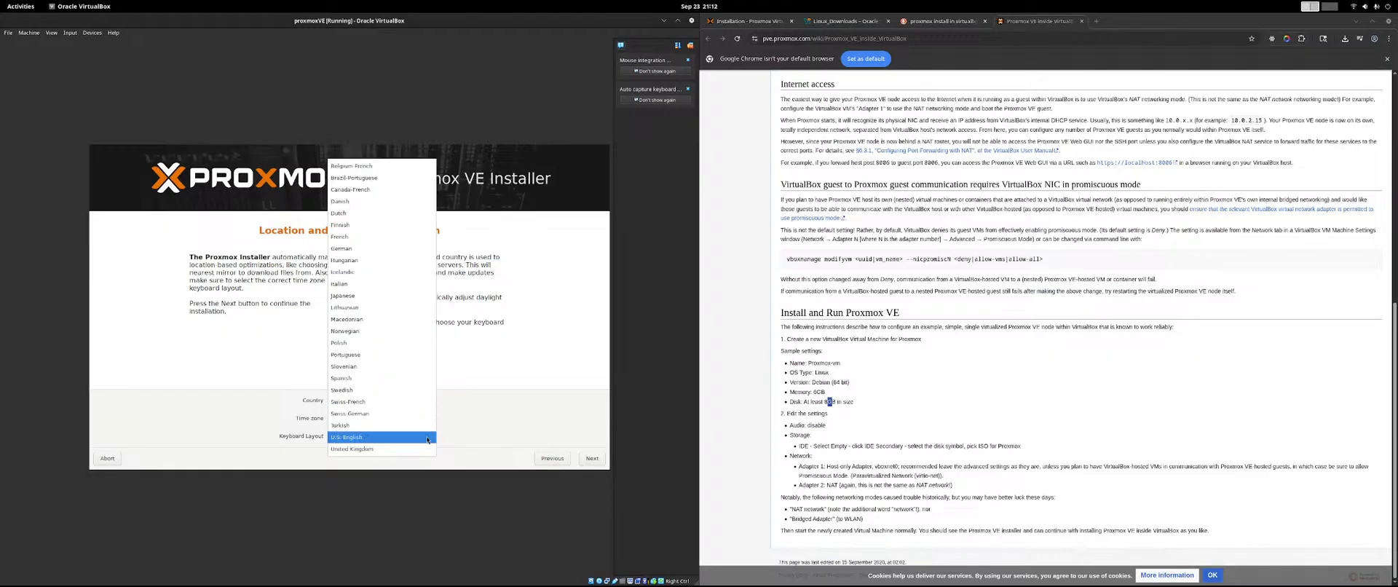
click(427, 437)
click(592, 458)
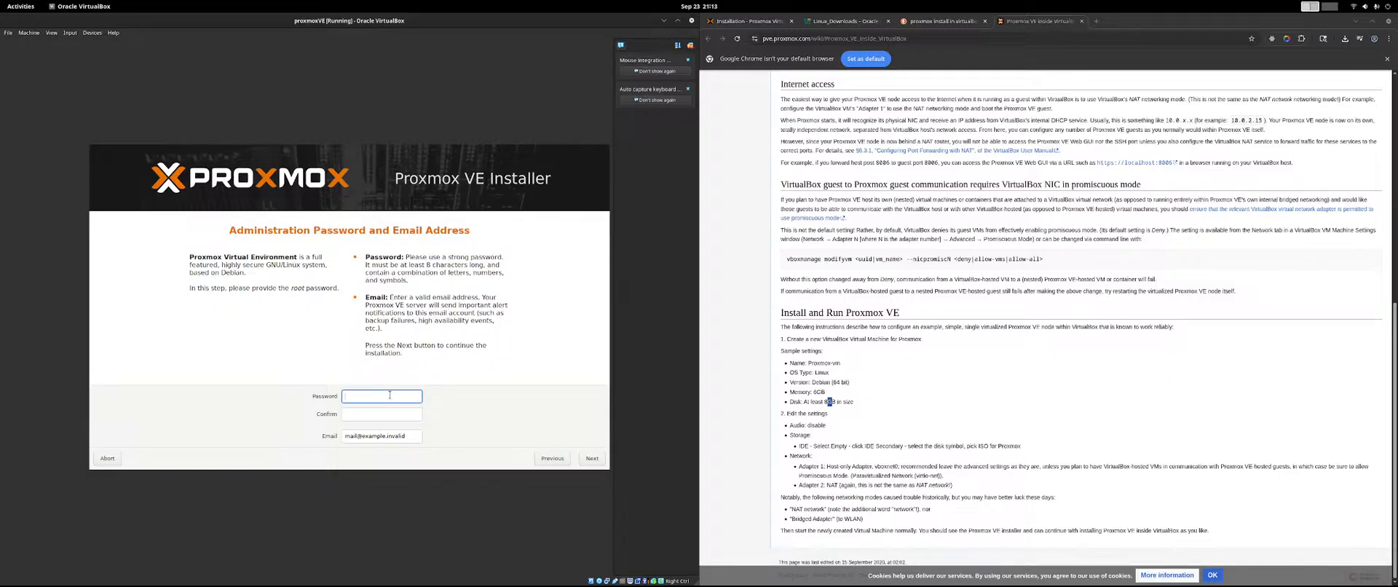
Enter the root password and repeat it in the confirmation field.
text(pass●●●●●●●●●)
key(Tab)
text(●)
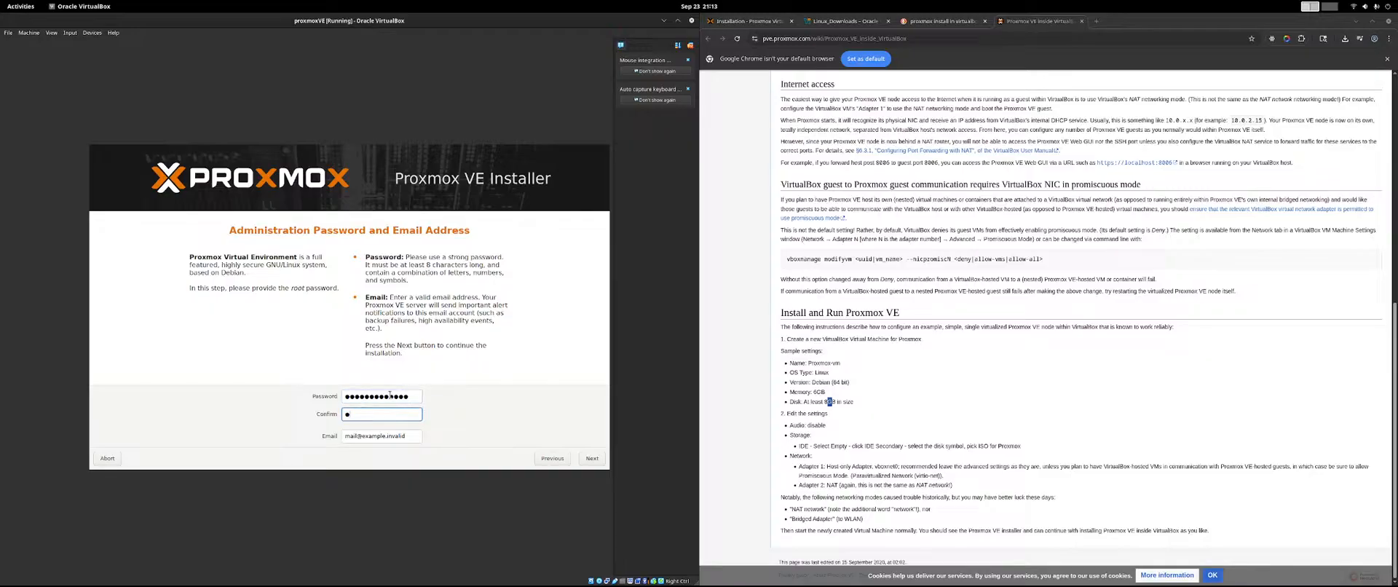
text(●●●●●●●●●)
key(Tab)
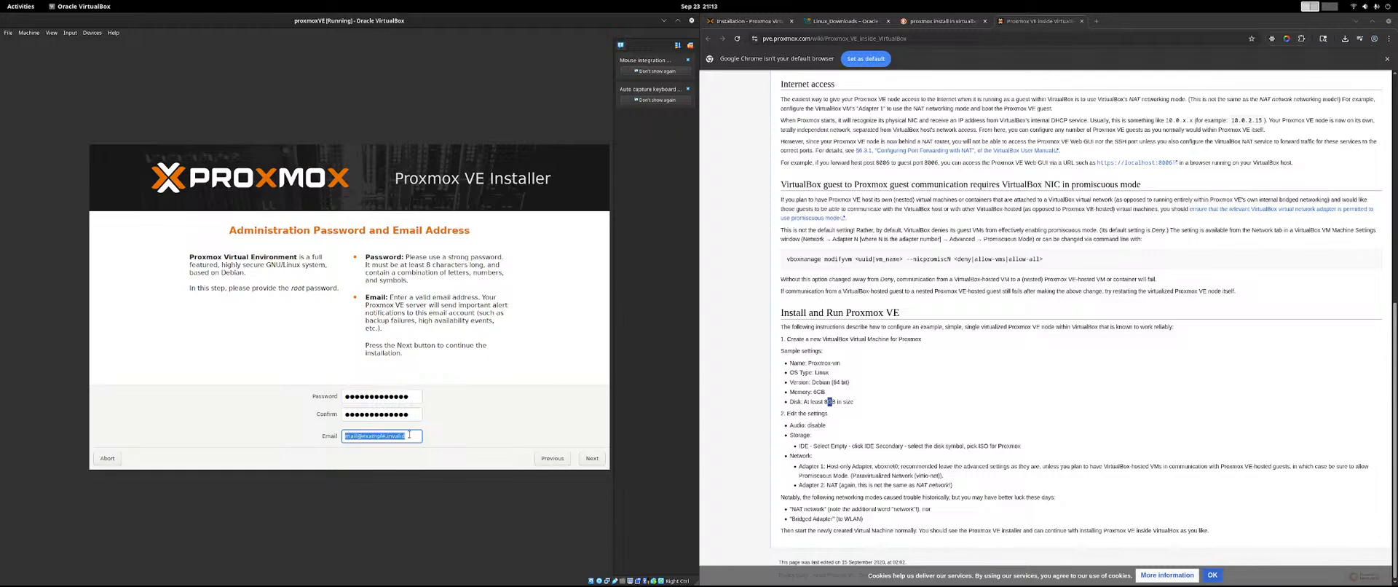
Replace the placeholder with the administrator's email address and continue to the management network configuration.
click(588, 460)
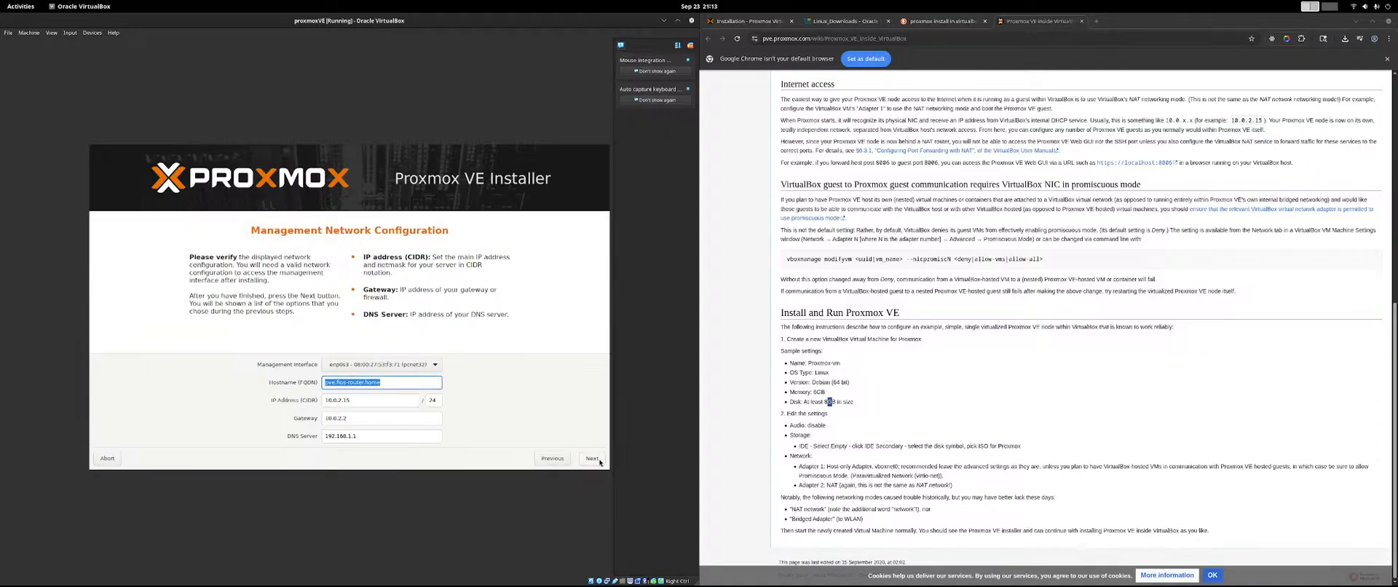
Proceed from the management network configuration to start the installation, and maximize the proxmoxVE window.
click(410, 380)
drag(391, 19, 1397, 101)
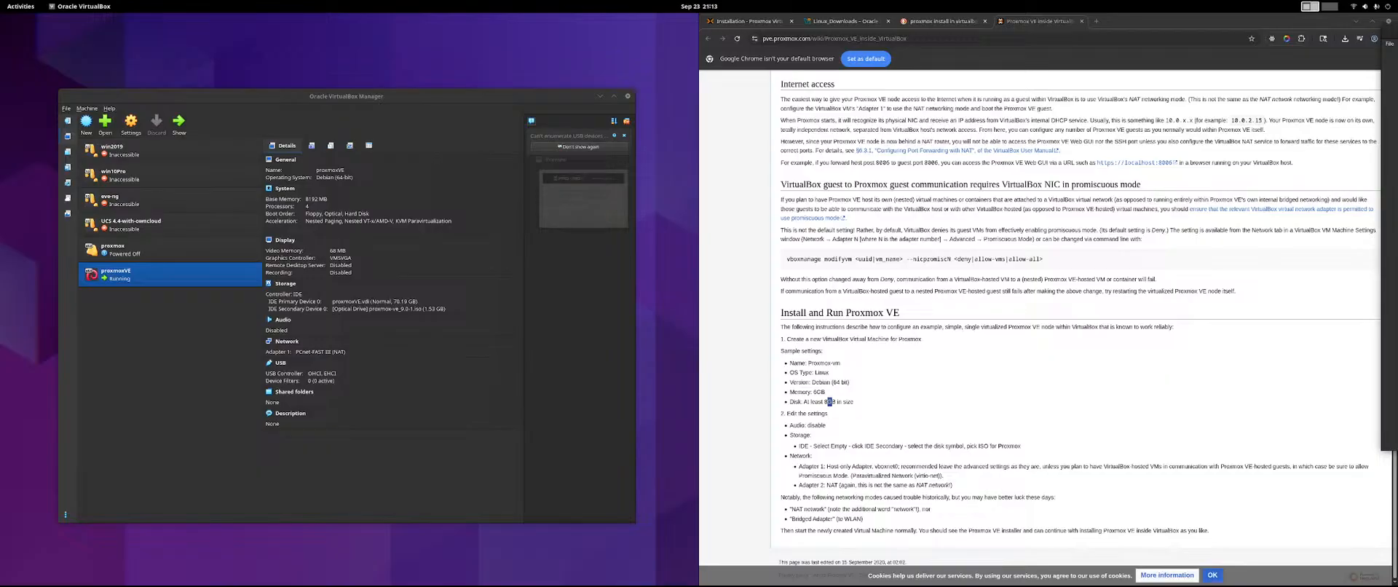
drag(1397, 35, 721, 38)
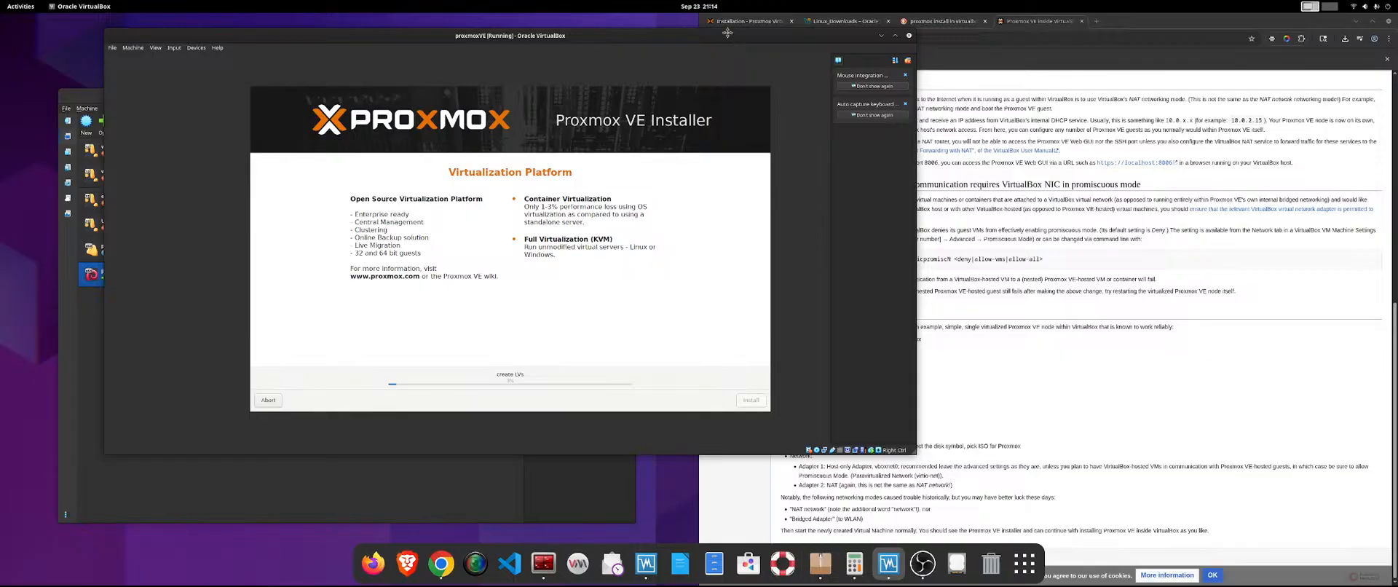
double_click(727, 36)
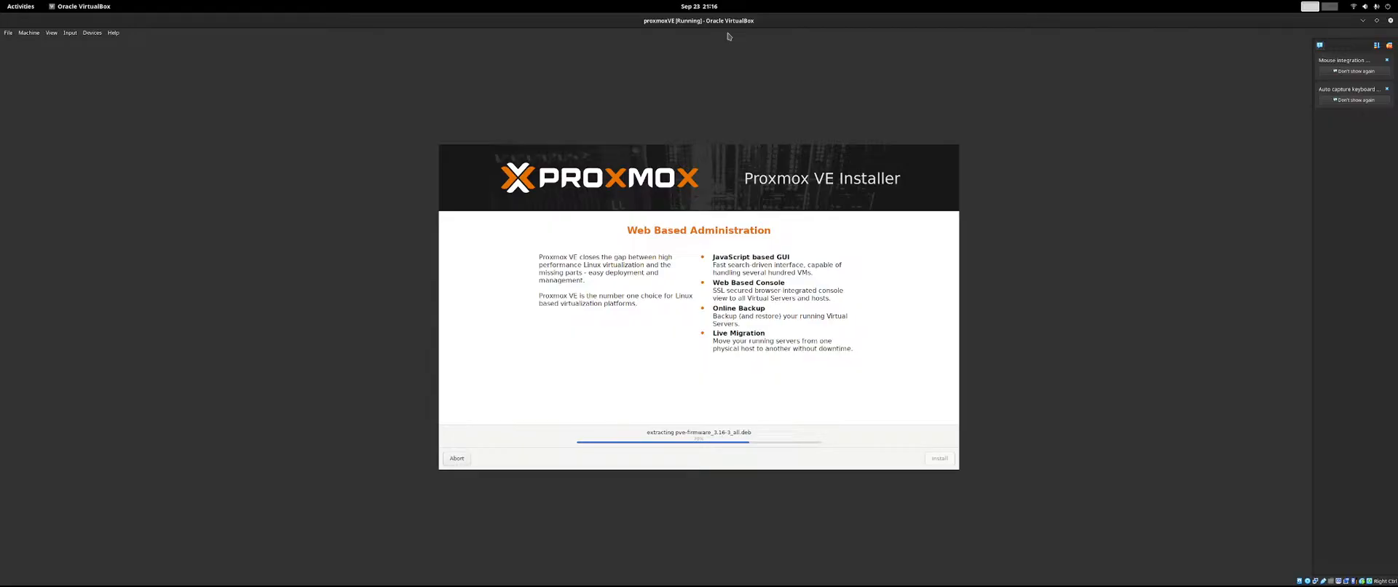
Ignore the low disk space notification and dismiss the VirtualBox error dialog.
key(Control_R+p)
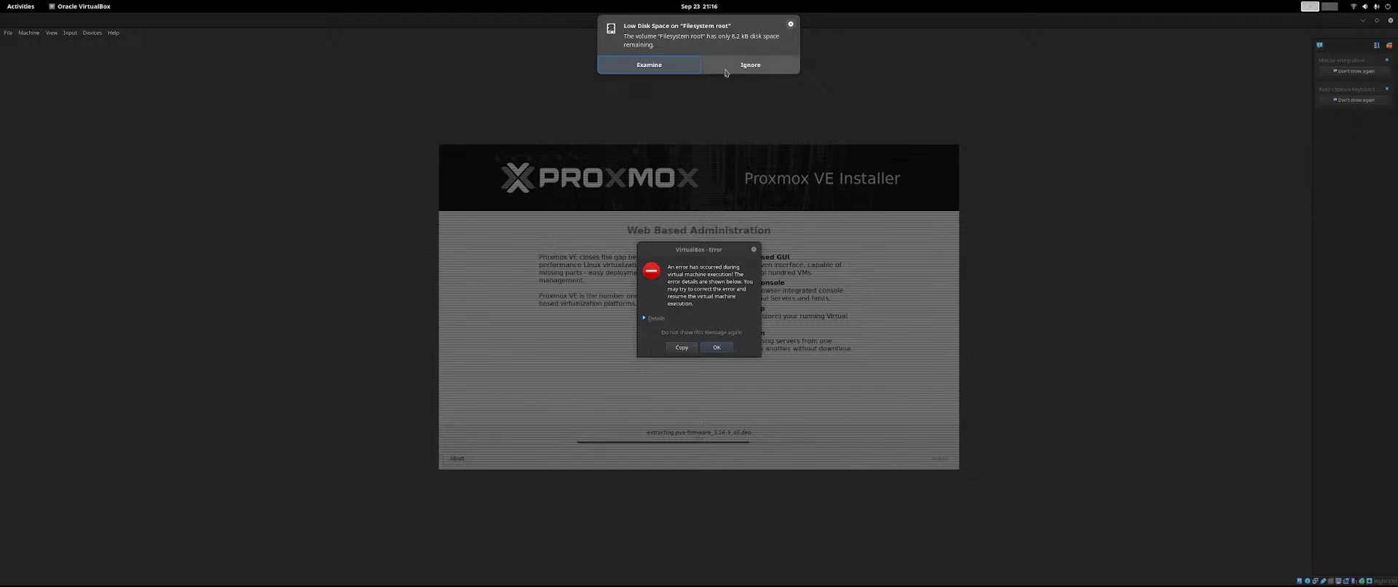
click(725, 65)
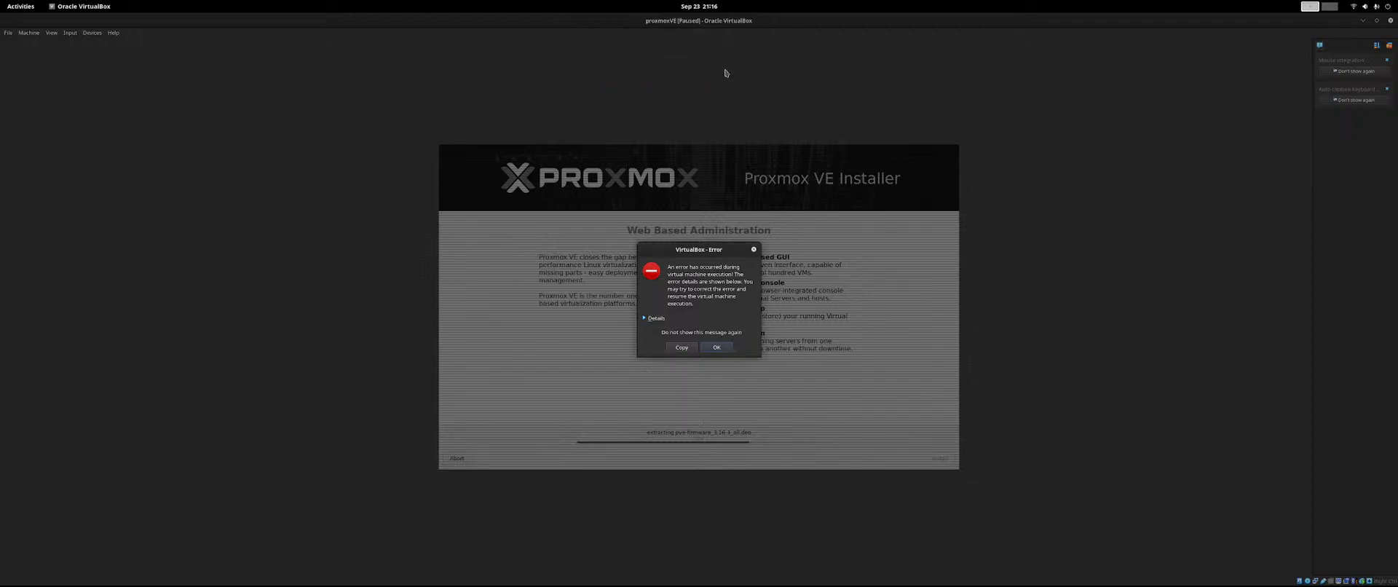
click(717, 348)
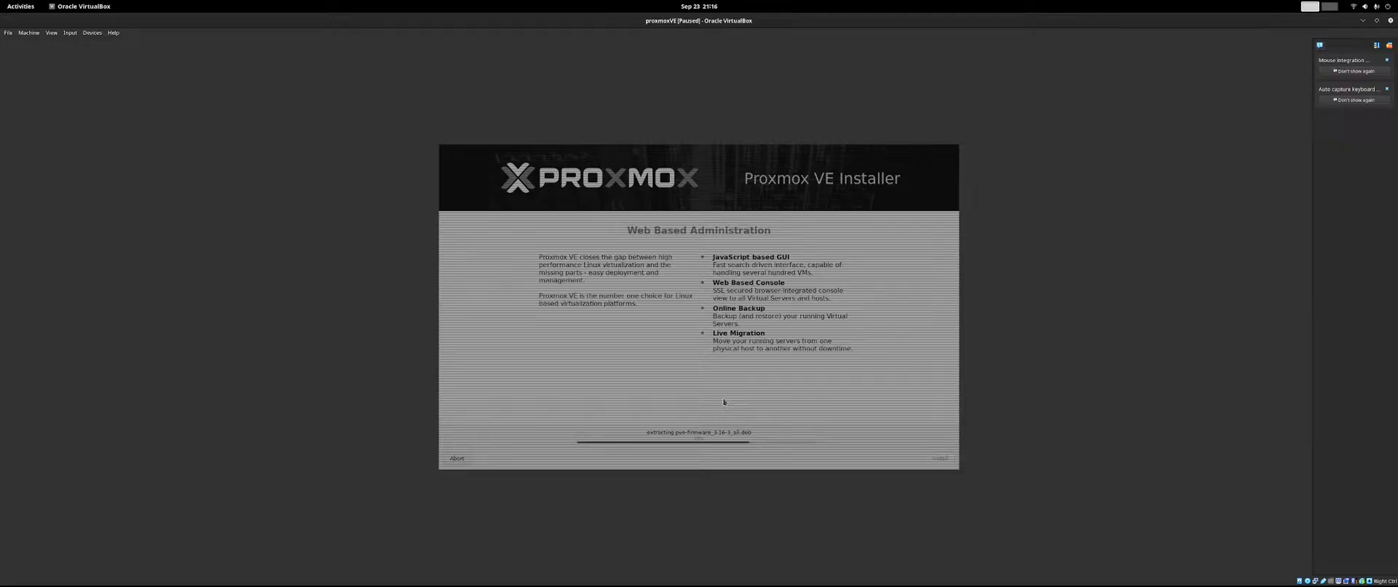
Power off the paused proxmoxVE machine from VirtualBox Manager, and tile the manager beside the Proxmox wiki page.
double_click(772, 24)
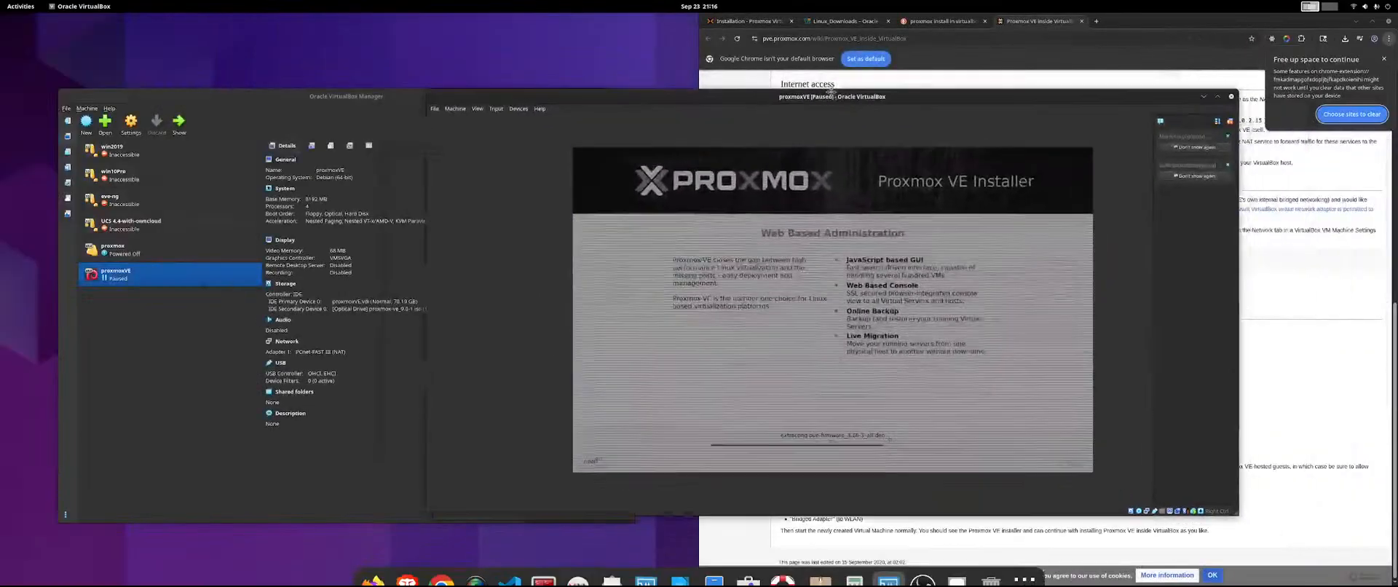
click(139, 487)
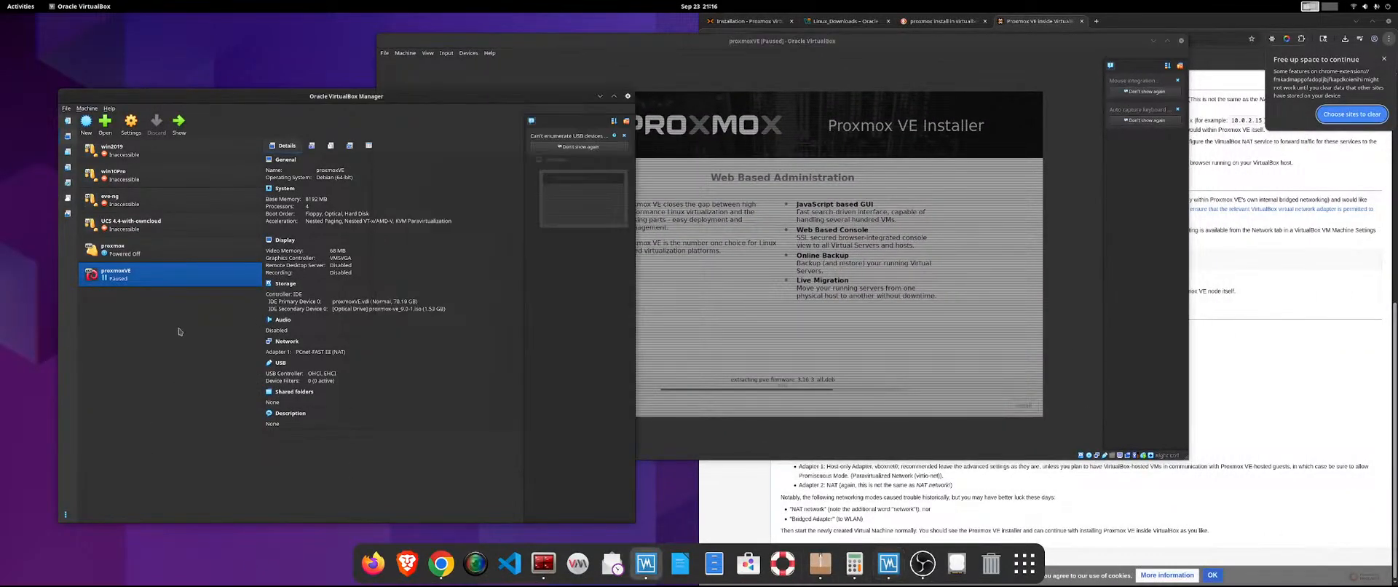
right_click(198, 284)
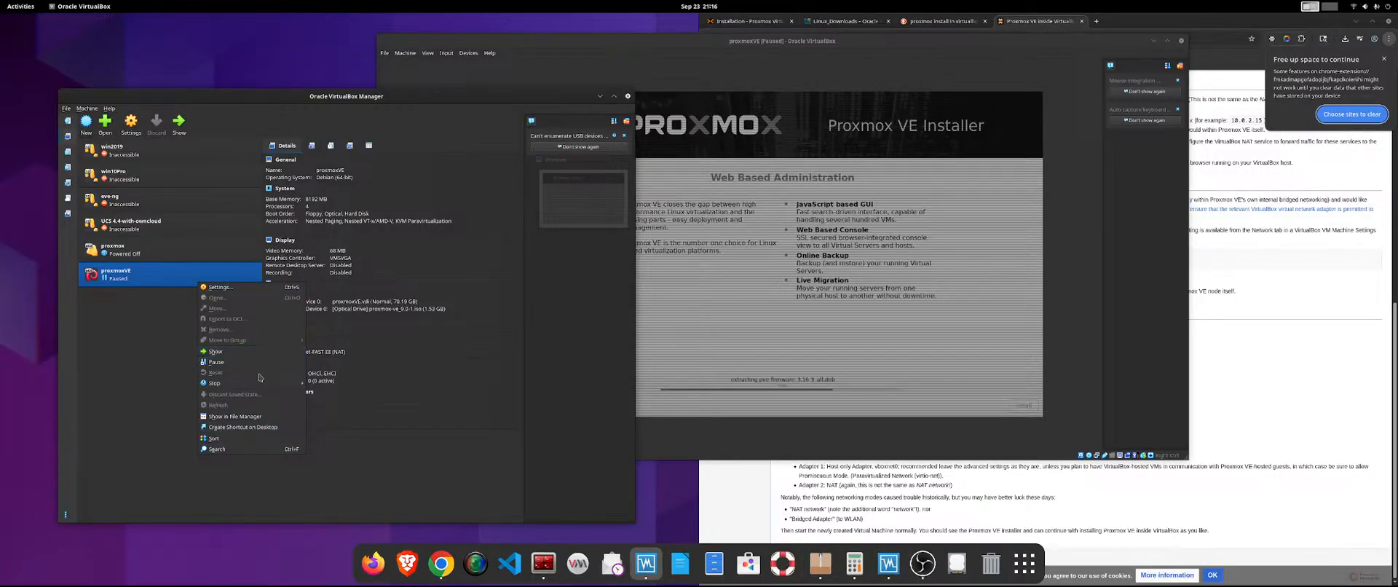
mouse_move(255, 386)
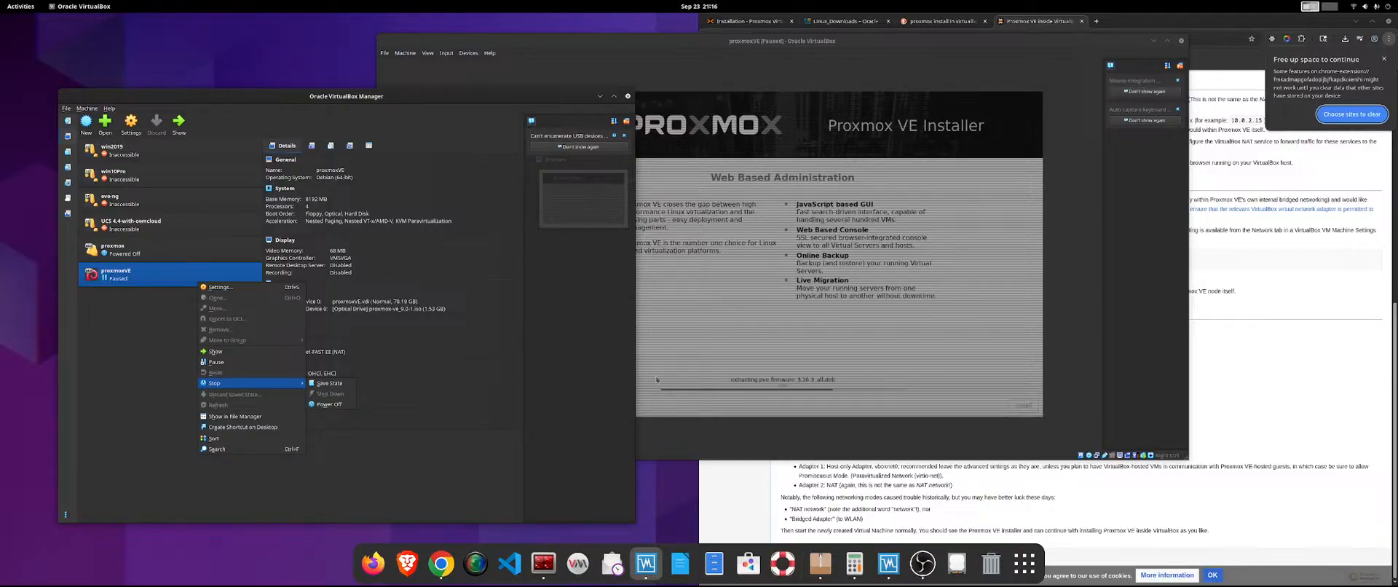
click(336, 407)
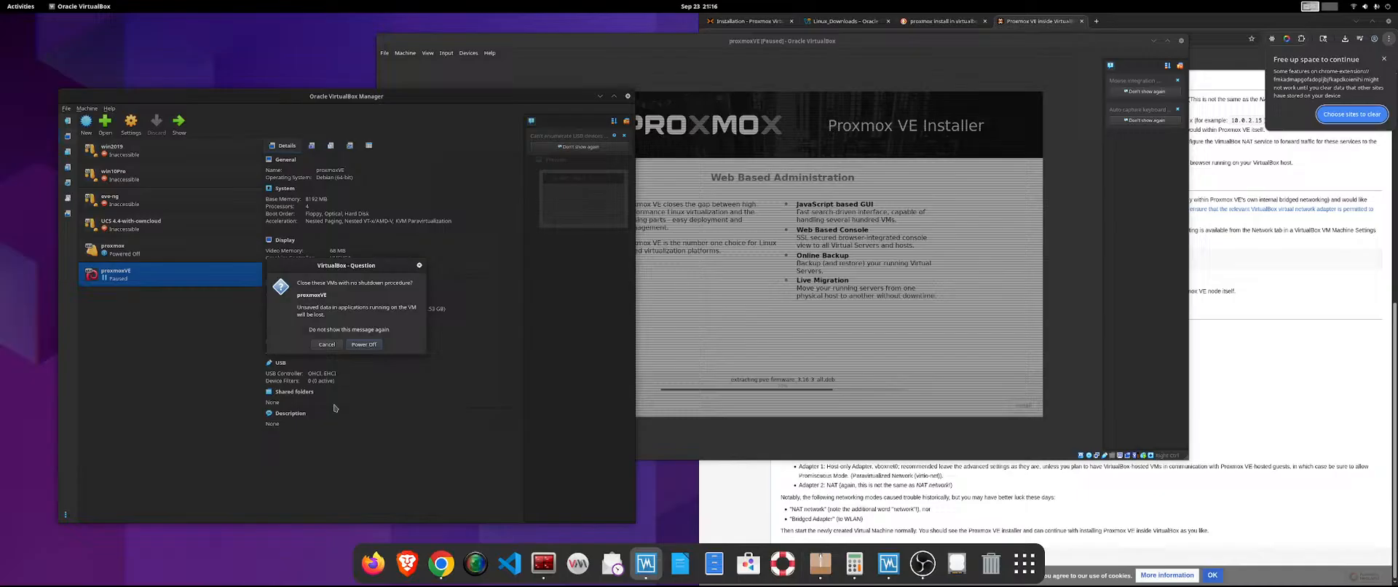
click(364, 345)
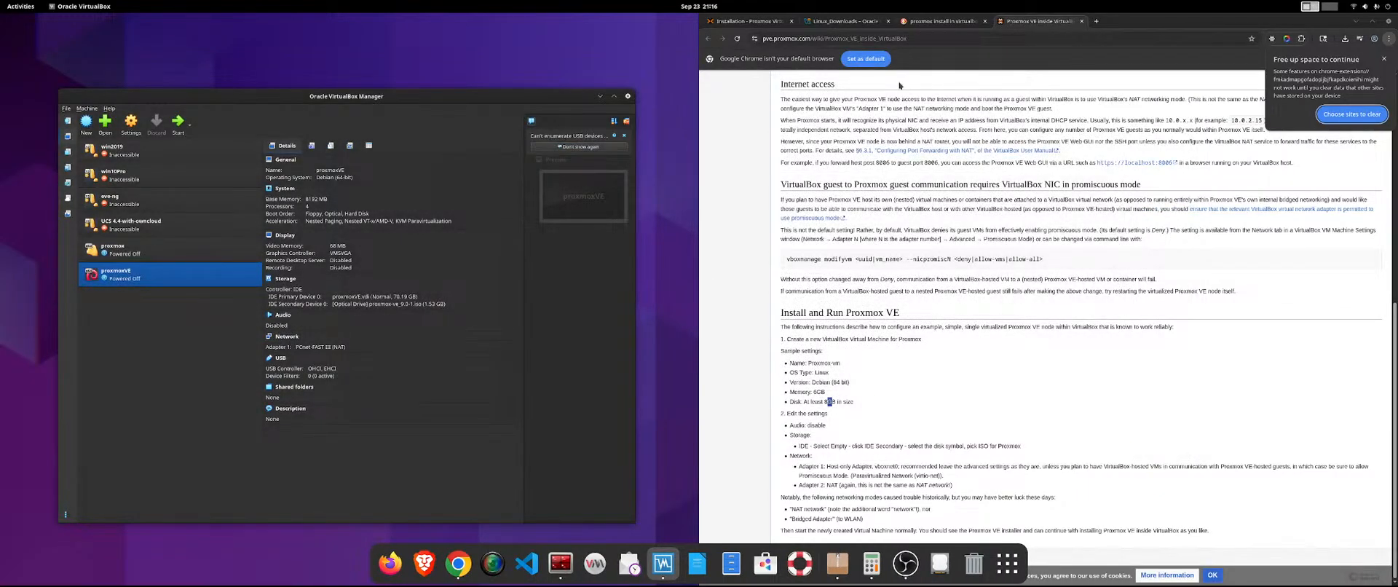
drag(449, 99, 1, 116)
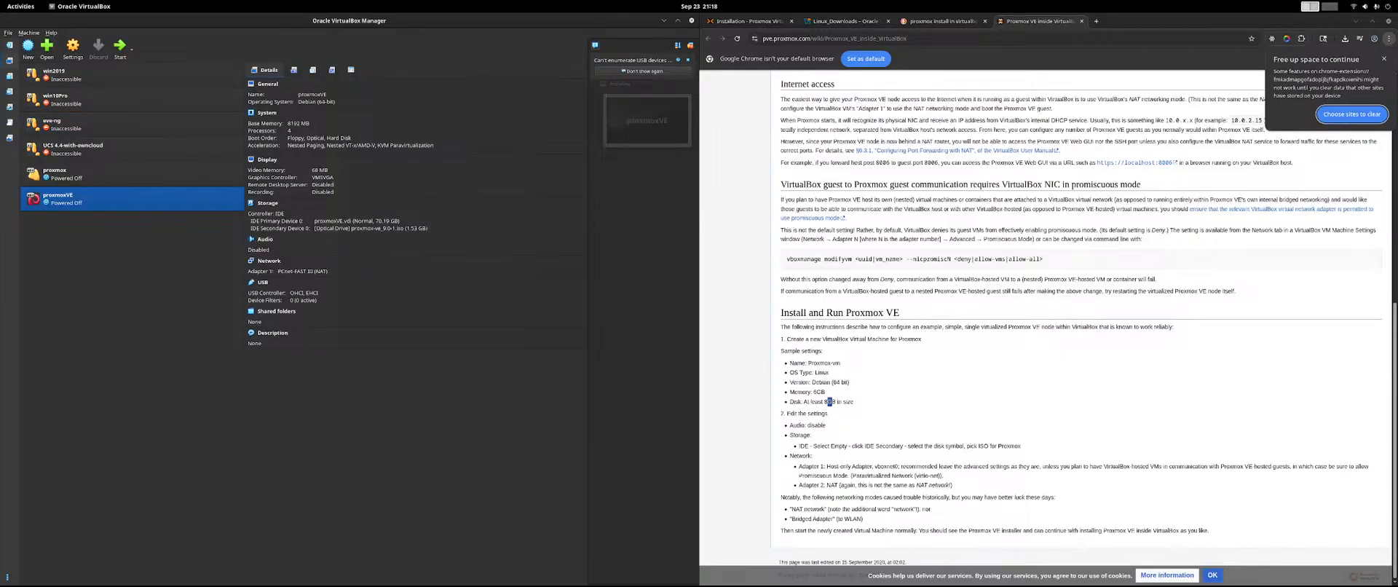
click(830, 401)
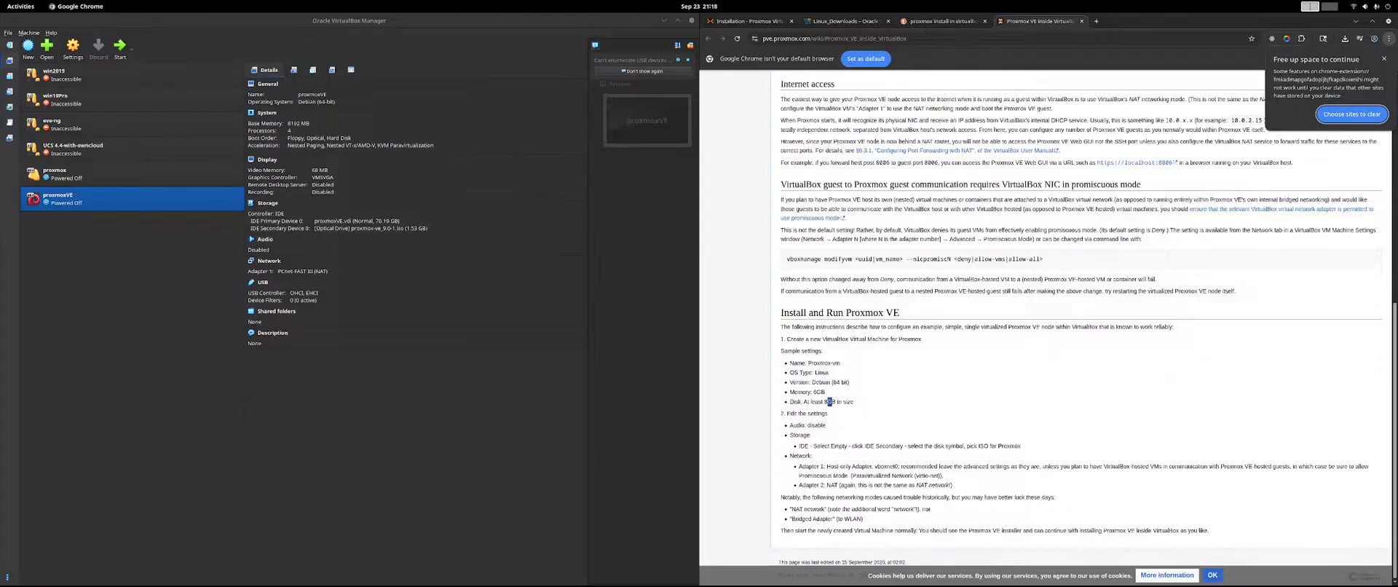